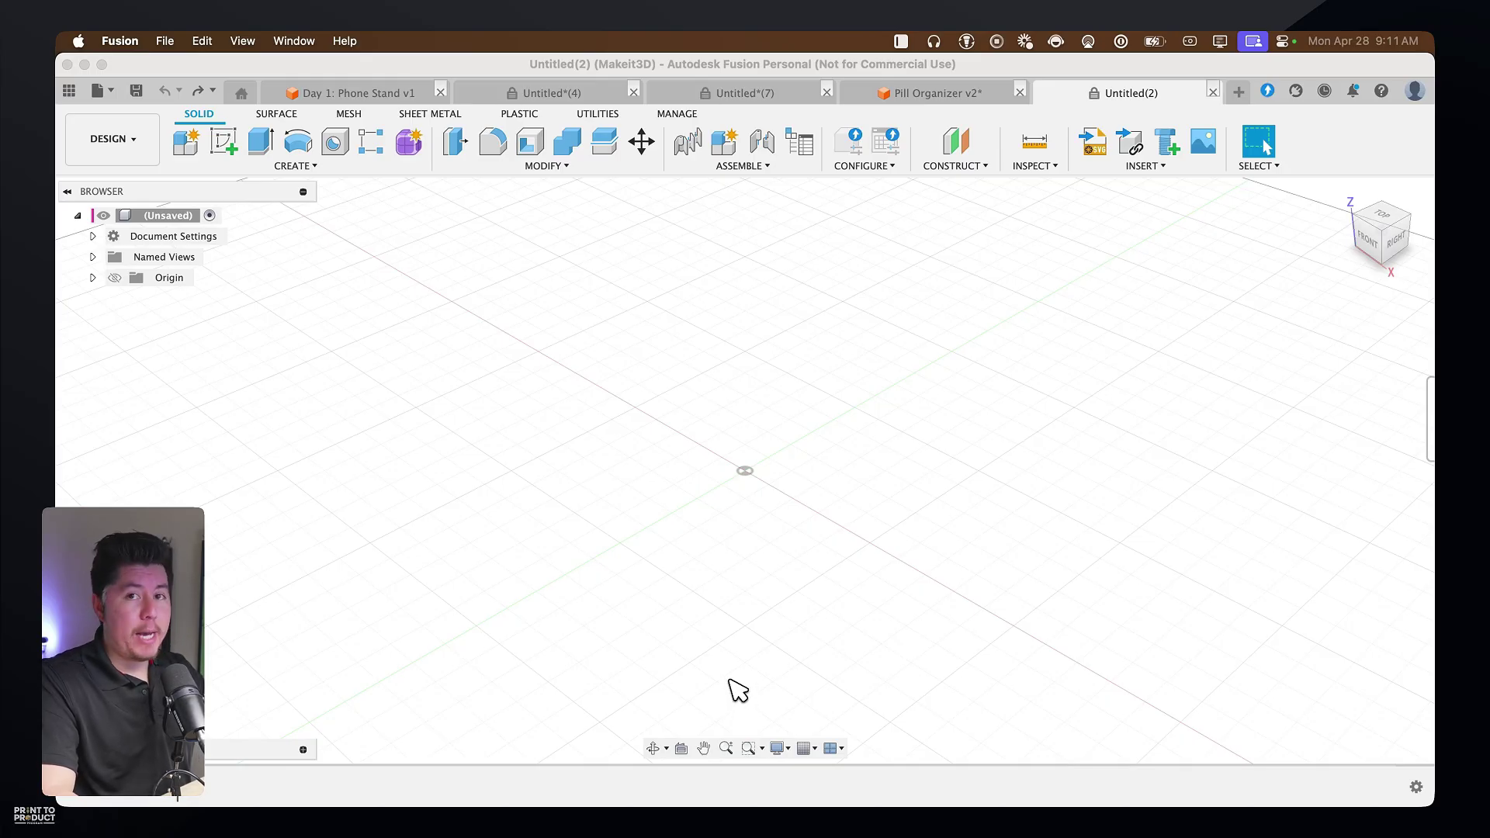
Create a new component named 'Twist Fidget'
left_click(297, 167)
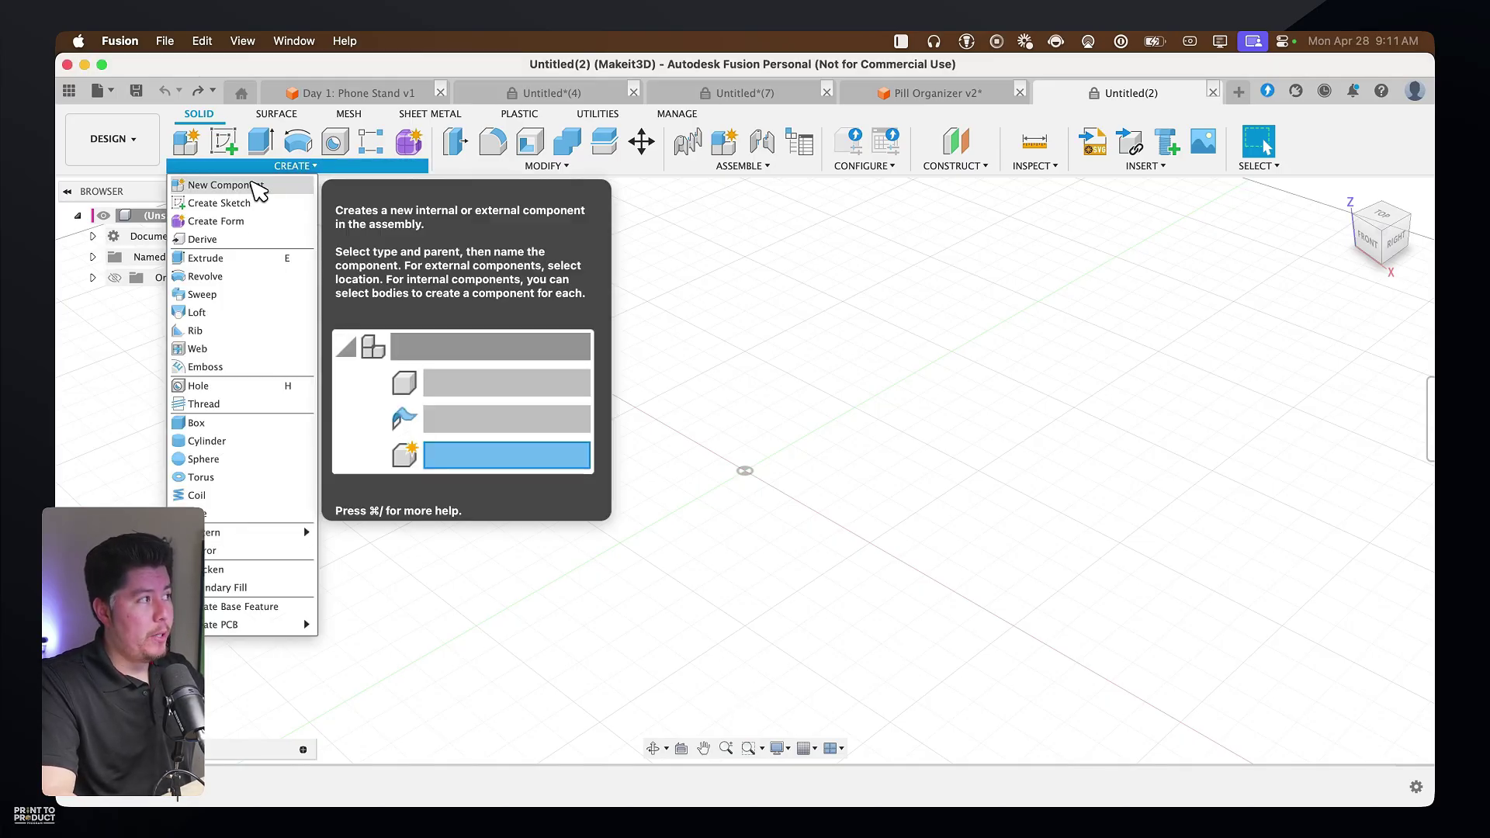
left_click(225, 185)
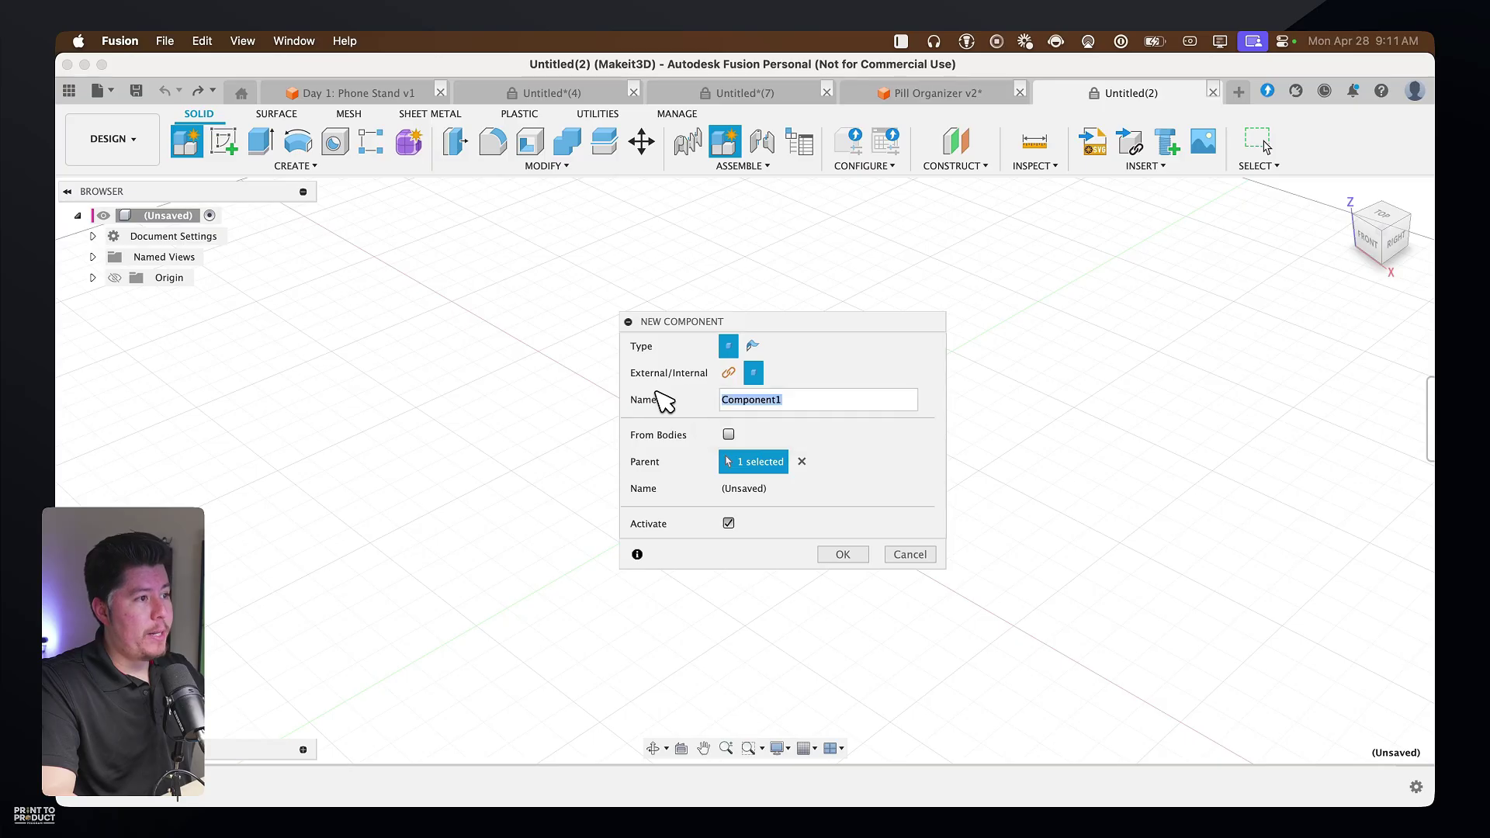
type("Twist F")
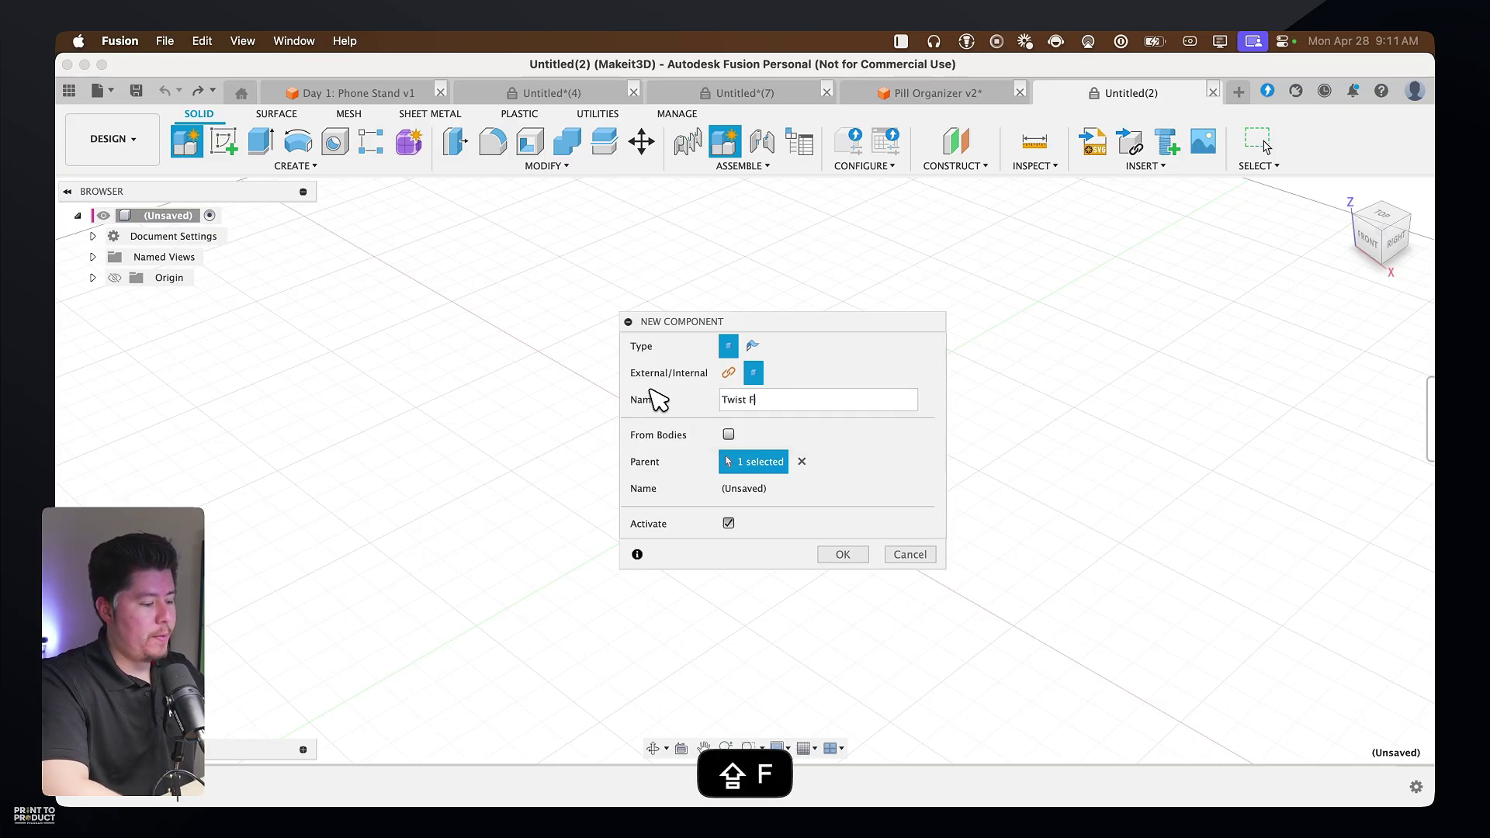
type("idget")
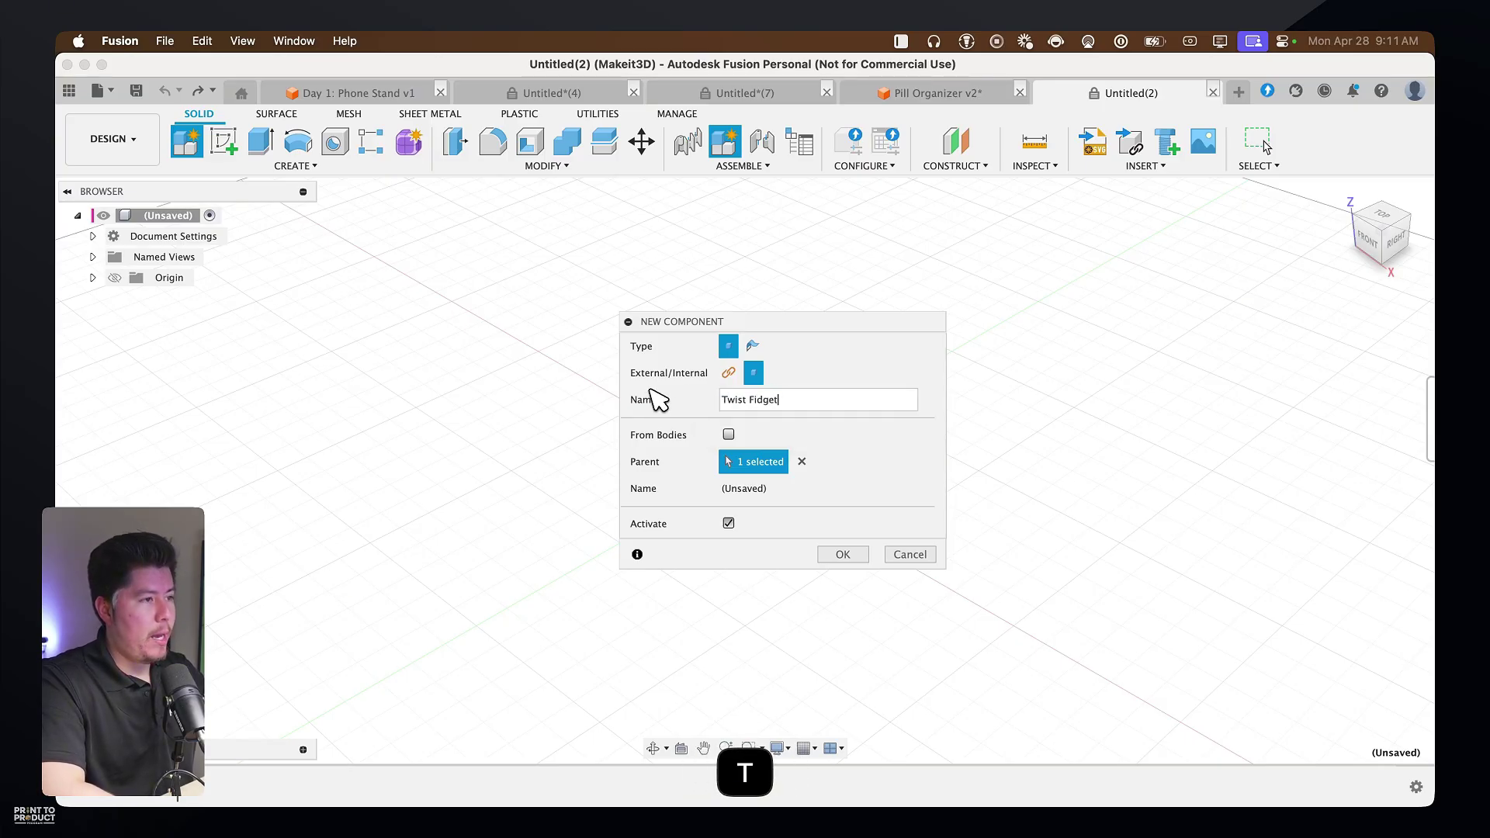
key("Return")
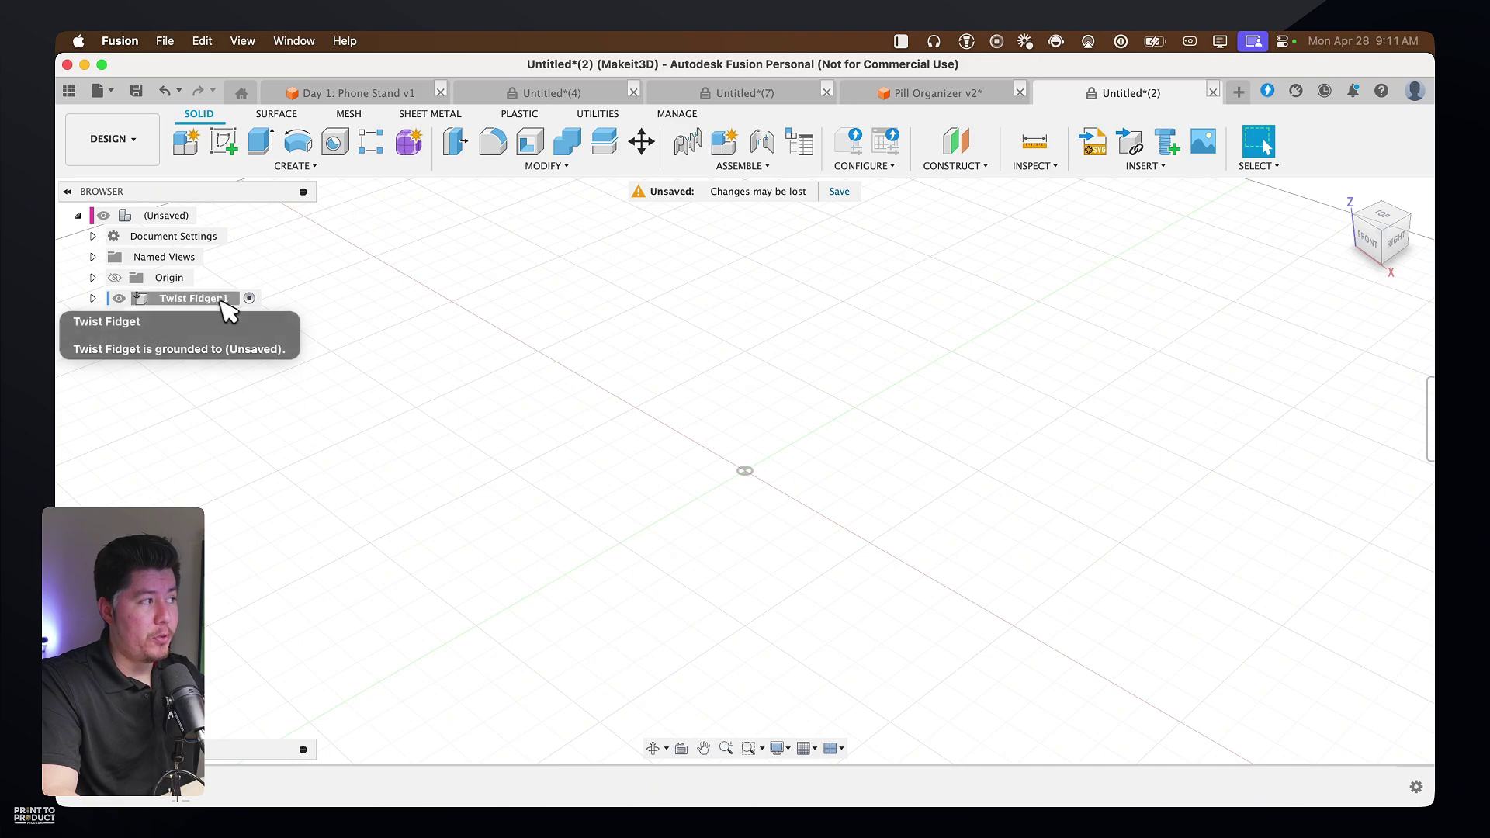
Create a 'Twist' component inside Twist Fidget
left_click(314, 166)
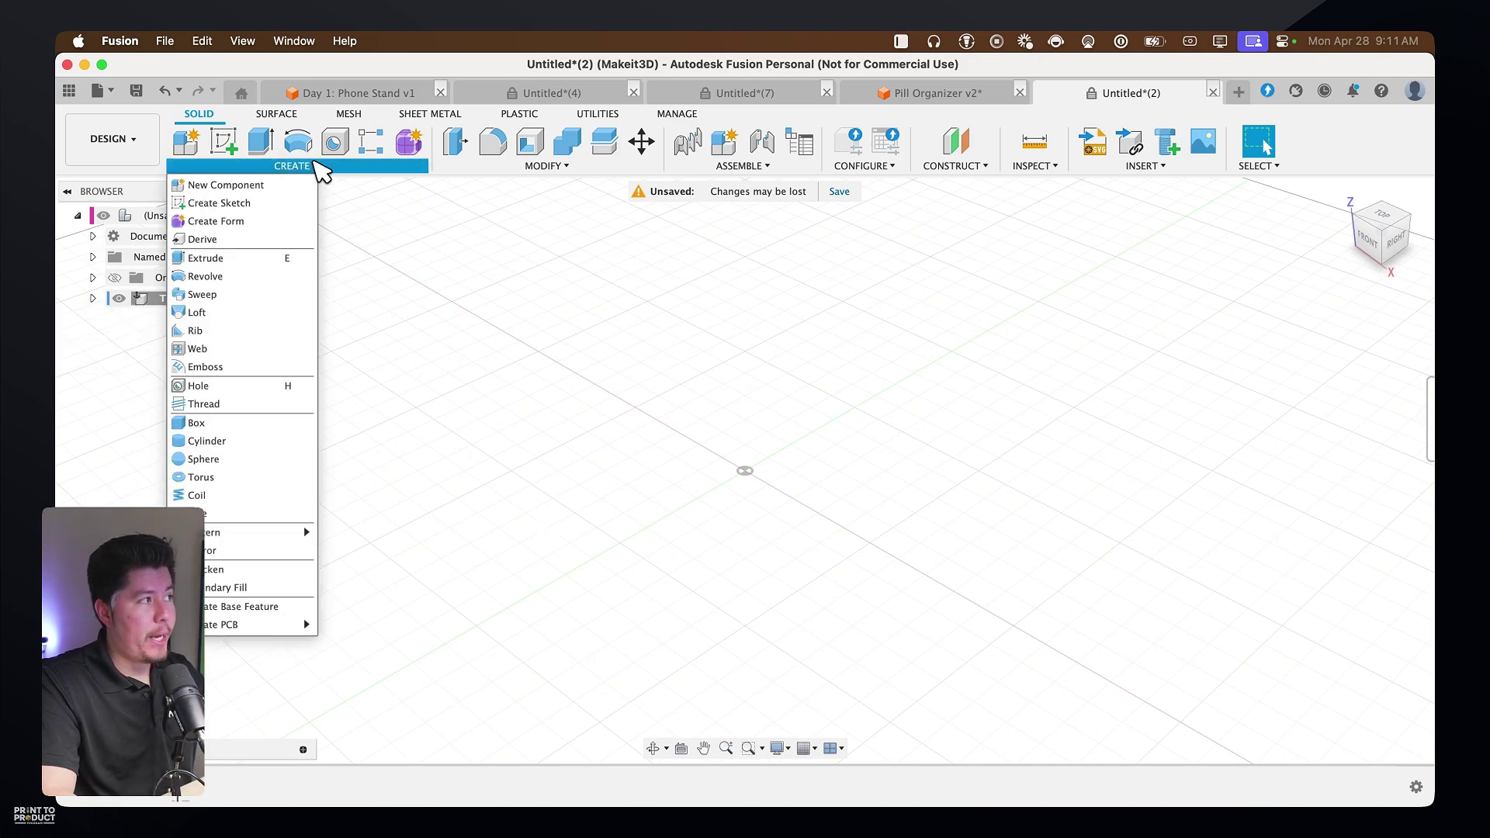
left_click(281, 188)
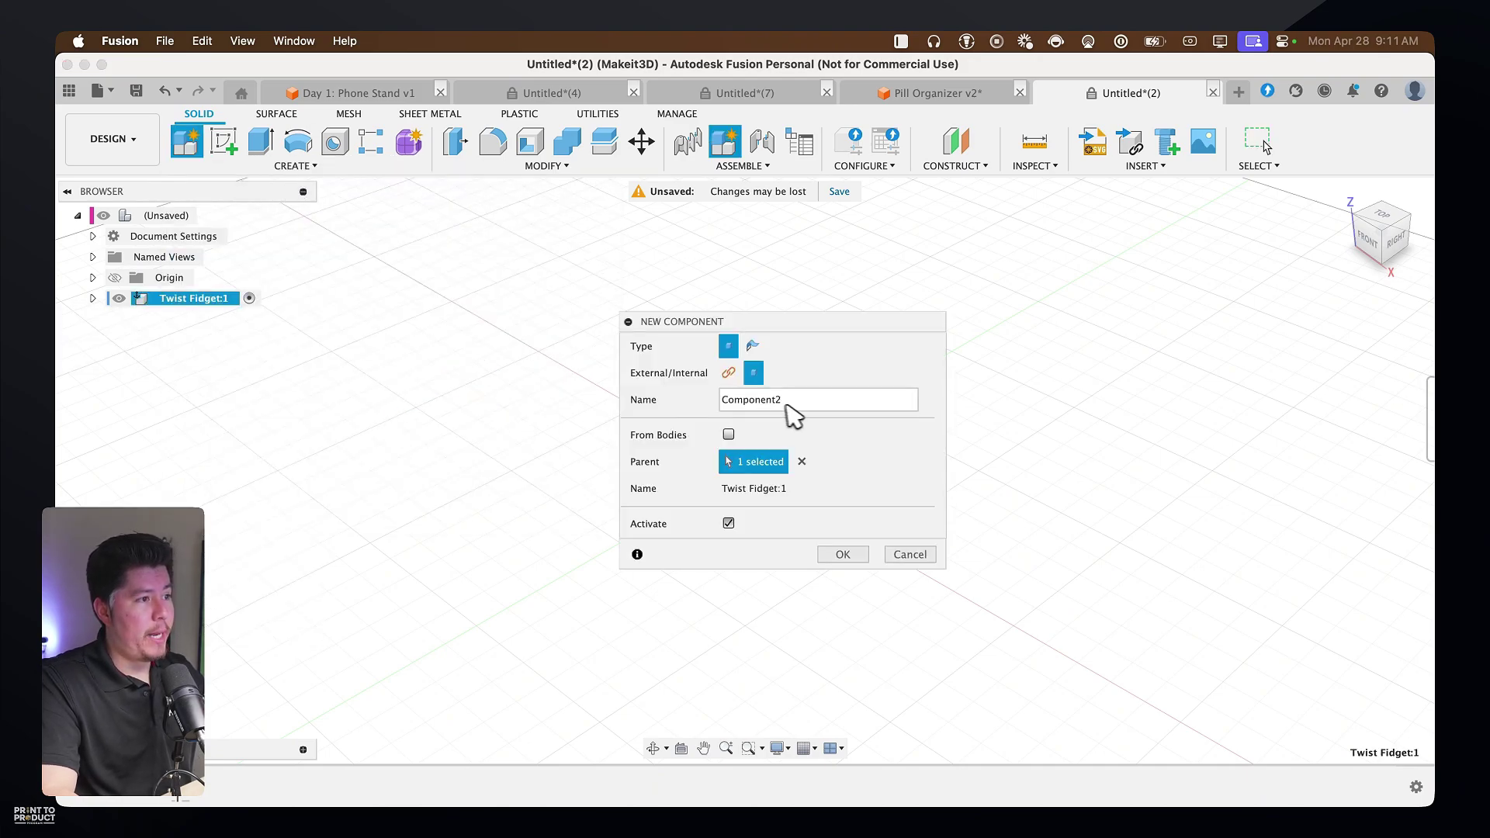
left_click_drag(790, 404, 710, 399)
key("Caps_Lock")
type("Tw")
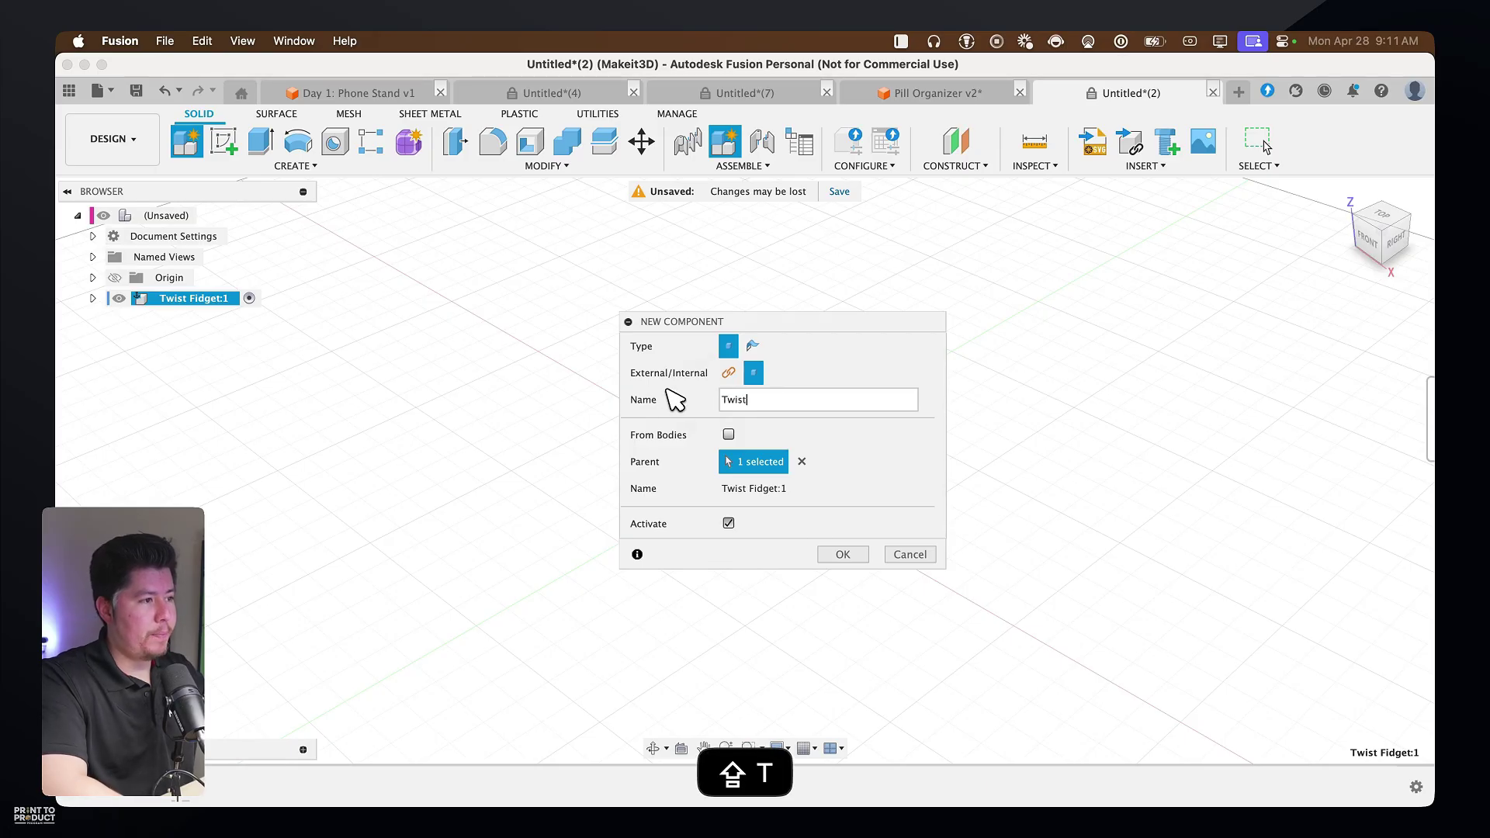
type("ist")
key("Return")
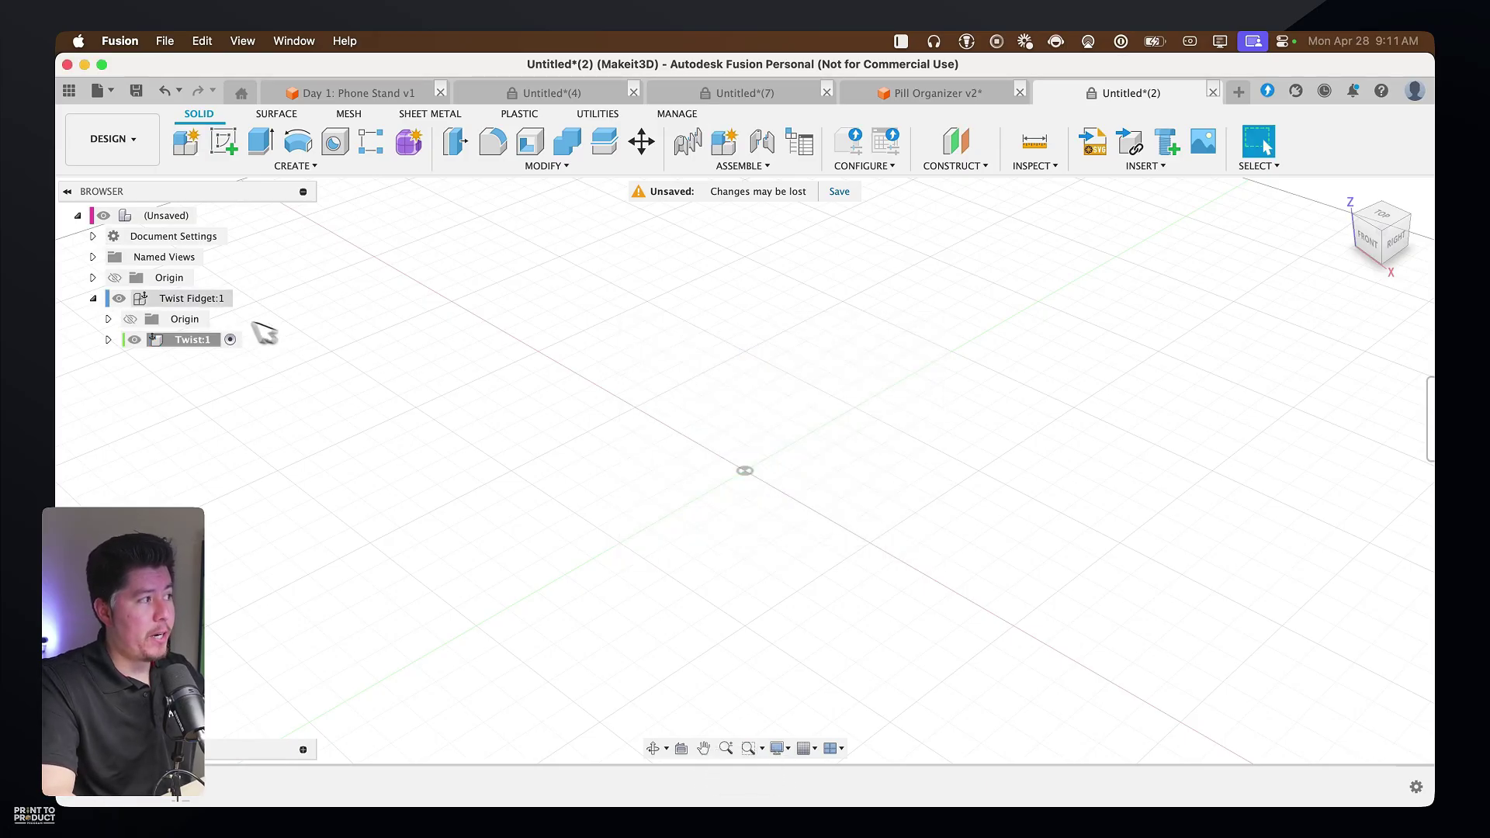
Add a 'Slider' component to Twist Fidget, then make Twist the active component
left_click(249, 298)
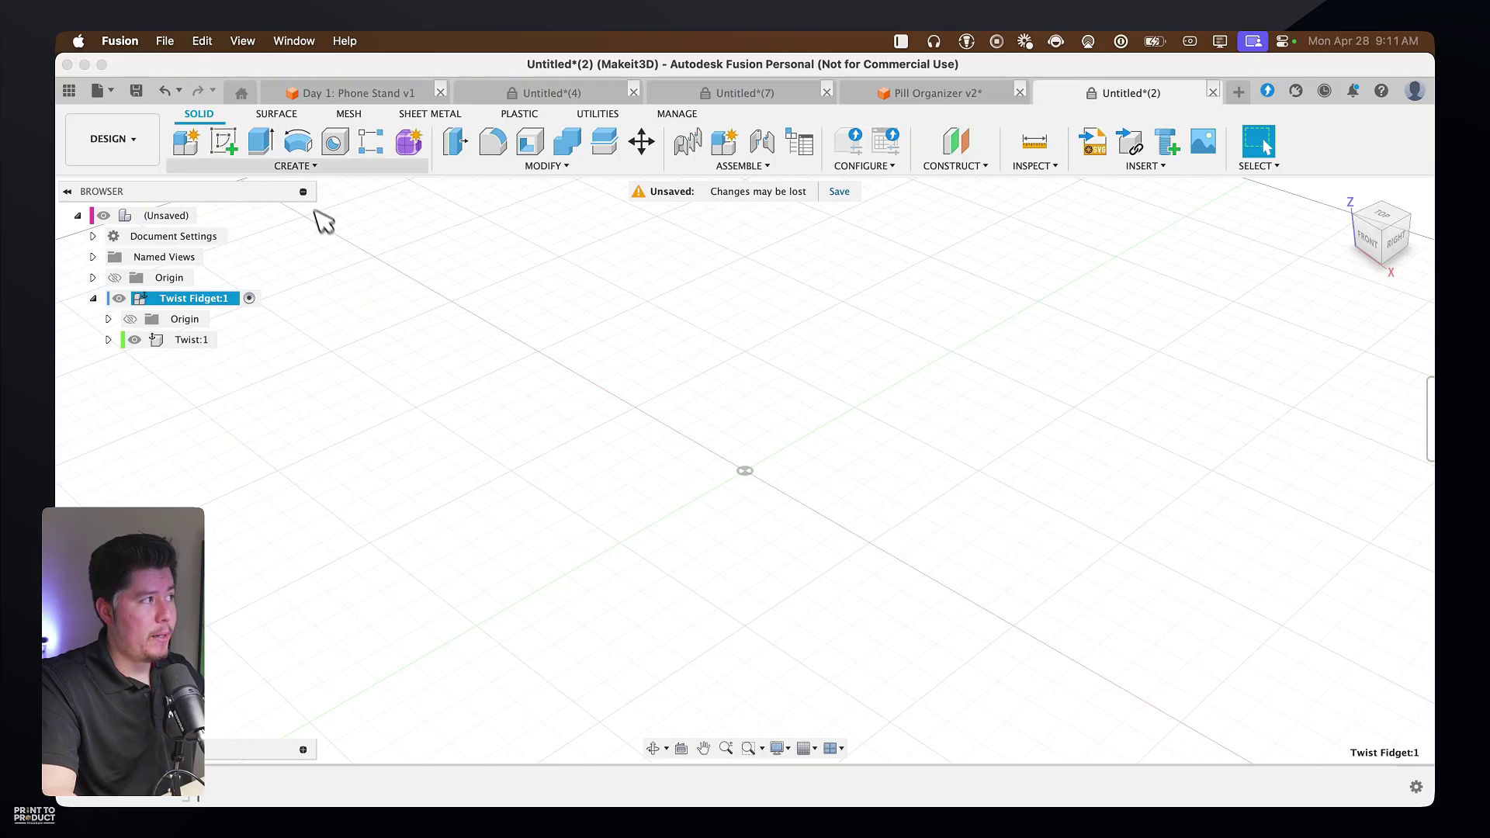
left_click(297, 166)
left_click(289, 186)
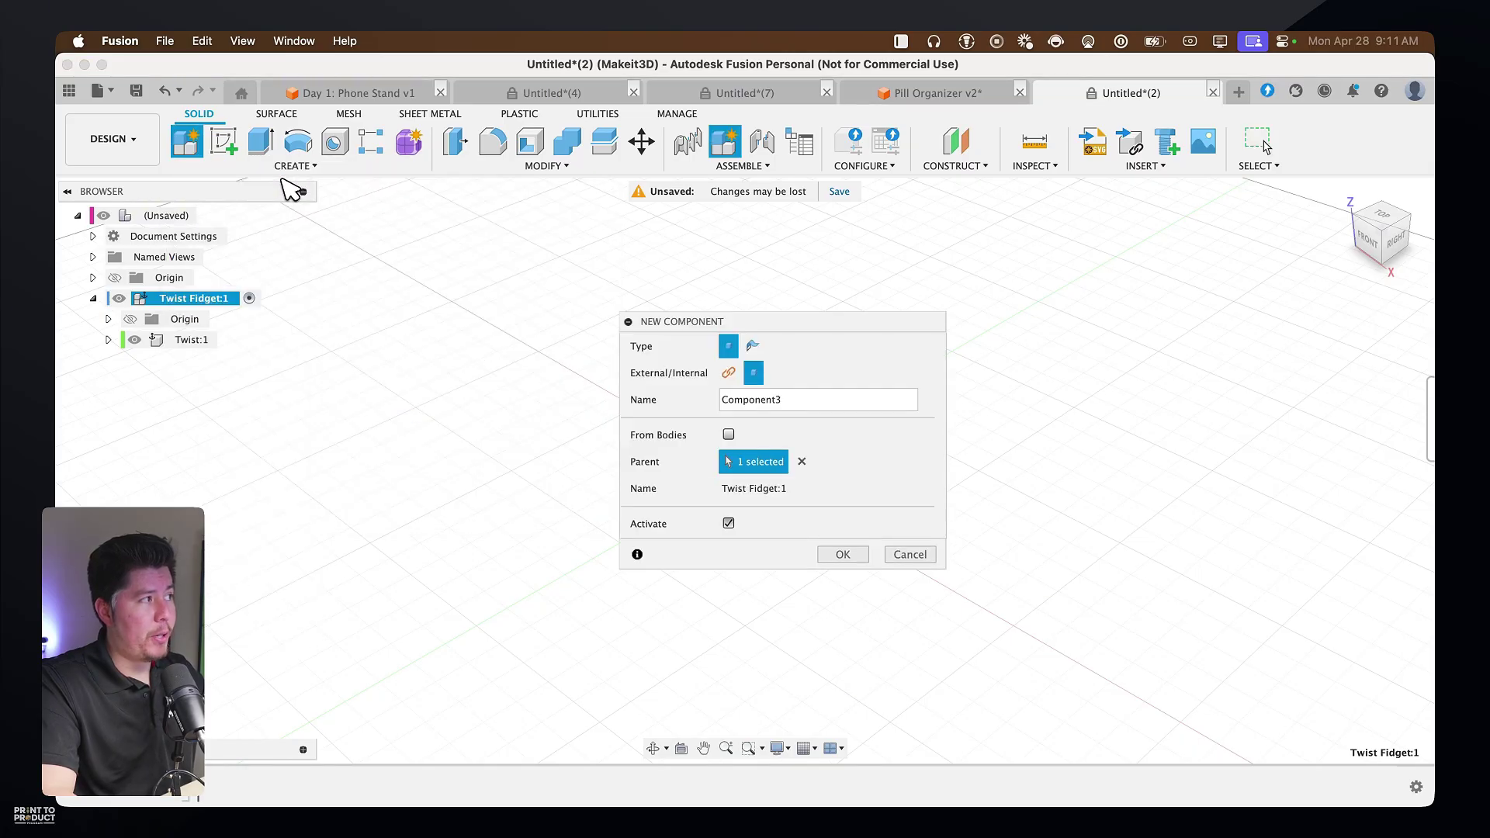
type("Slider")
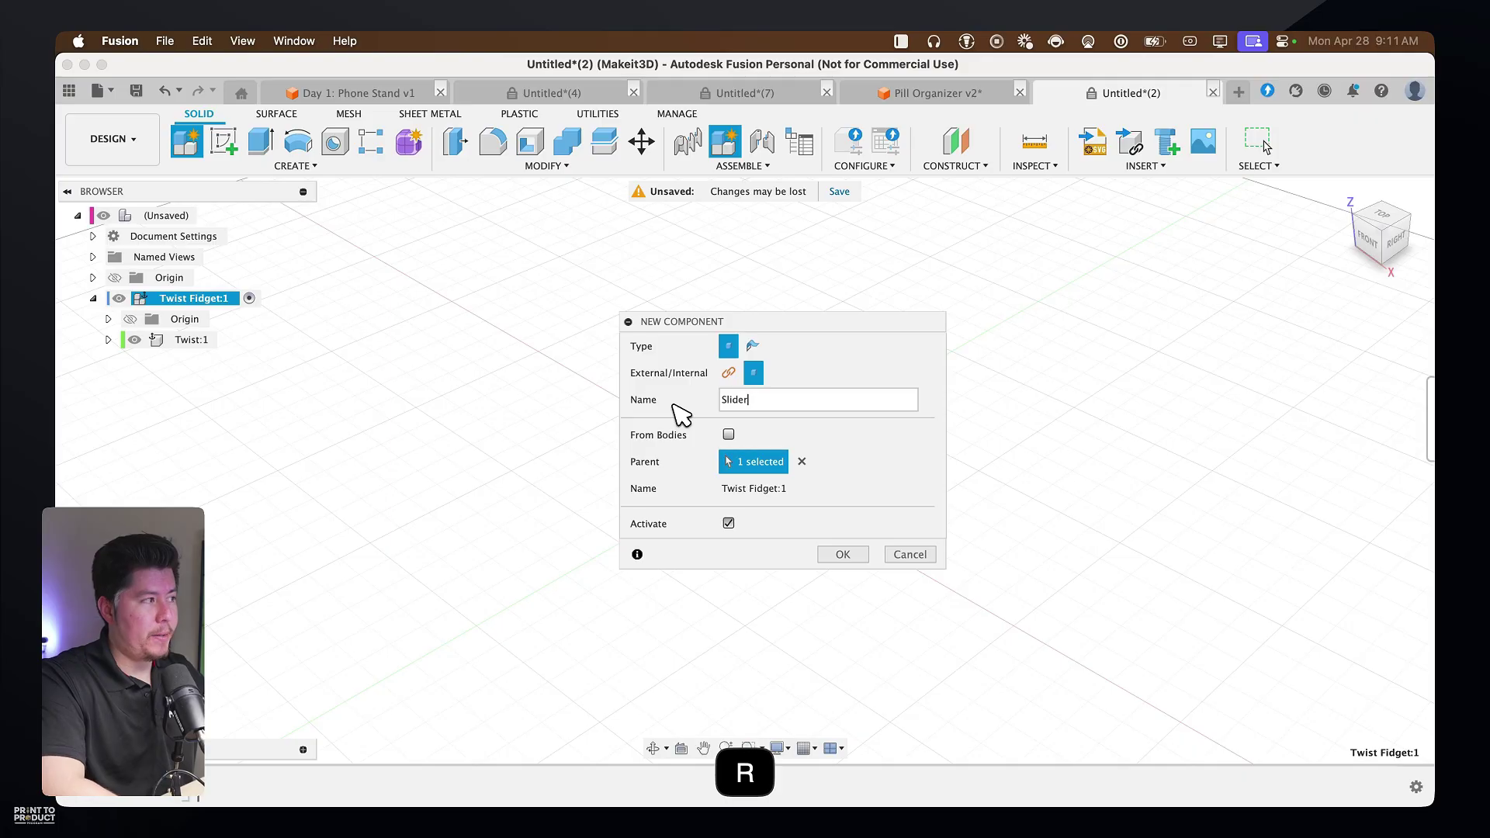
key("Return")
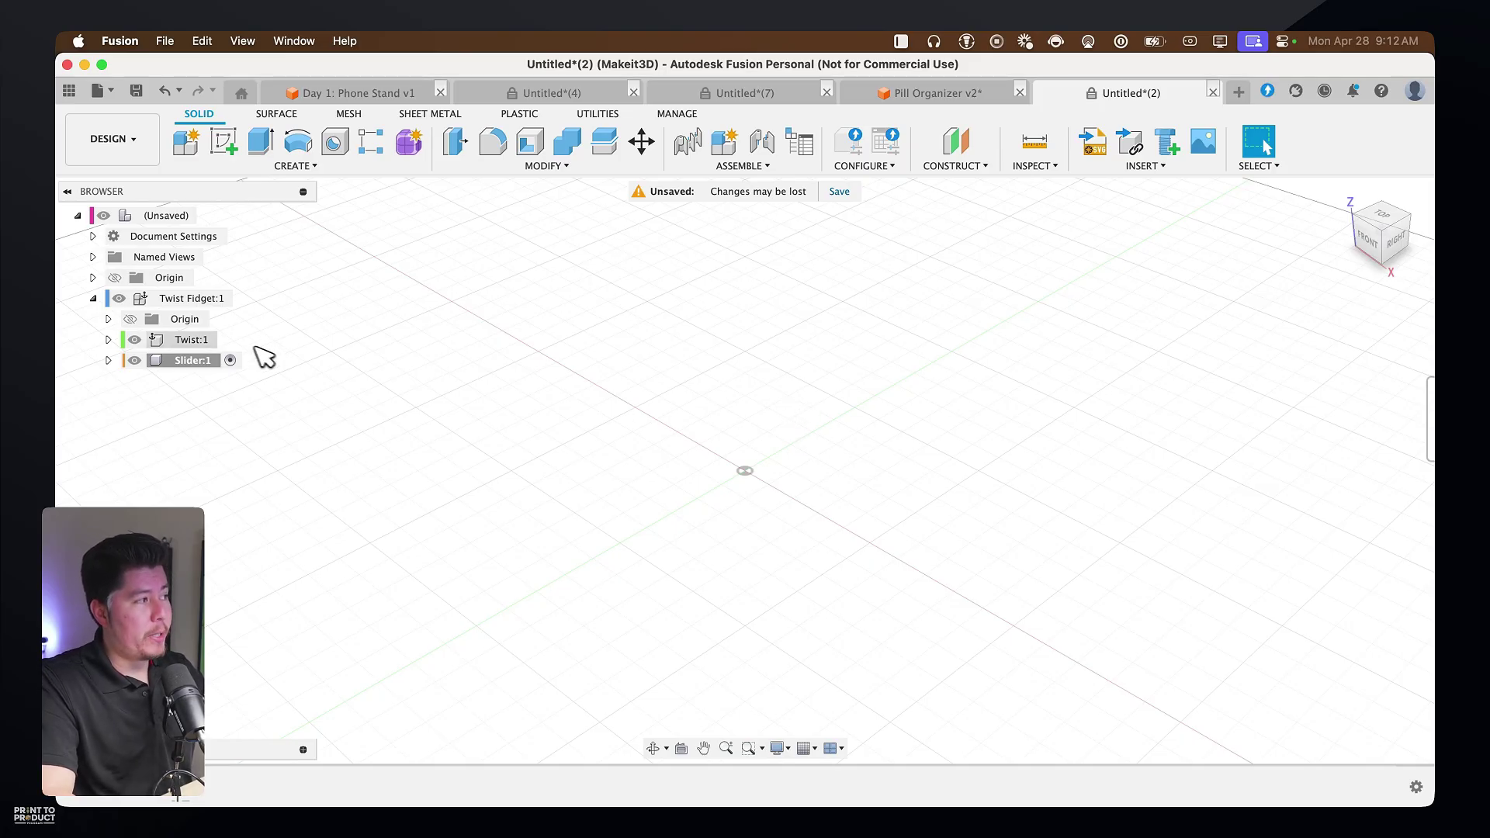
left_click(229, 340)
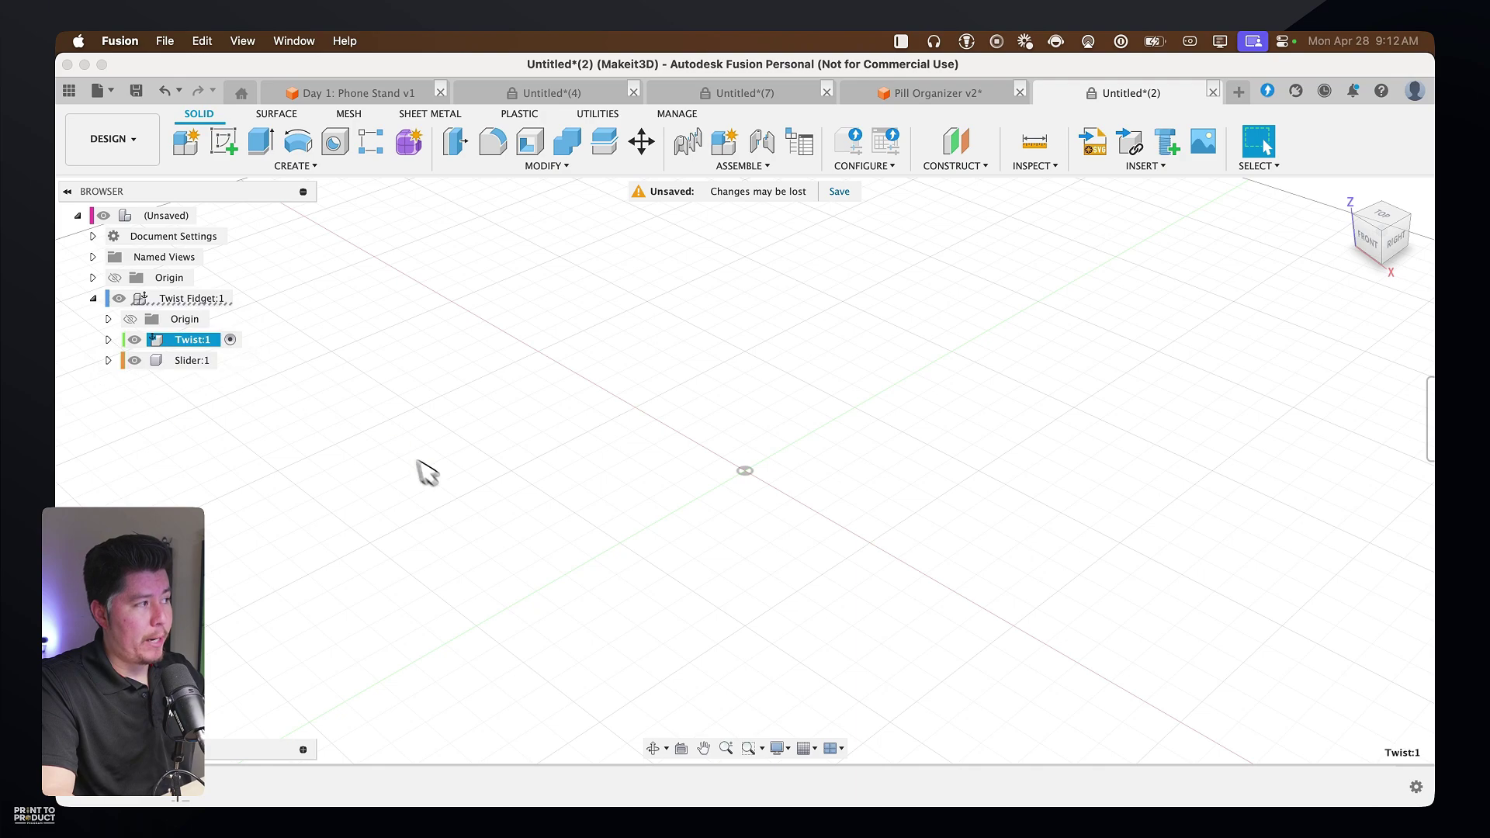
left_click(319, 164)
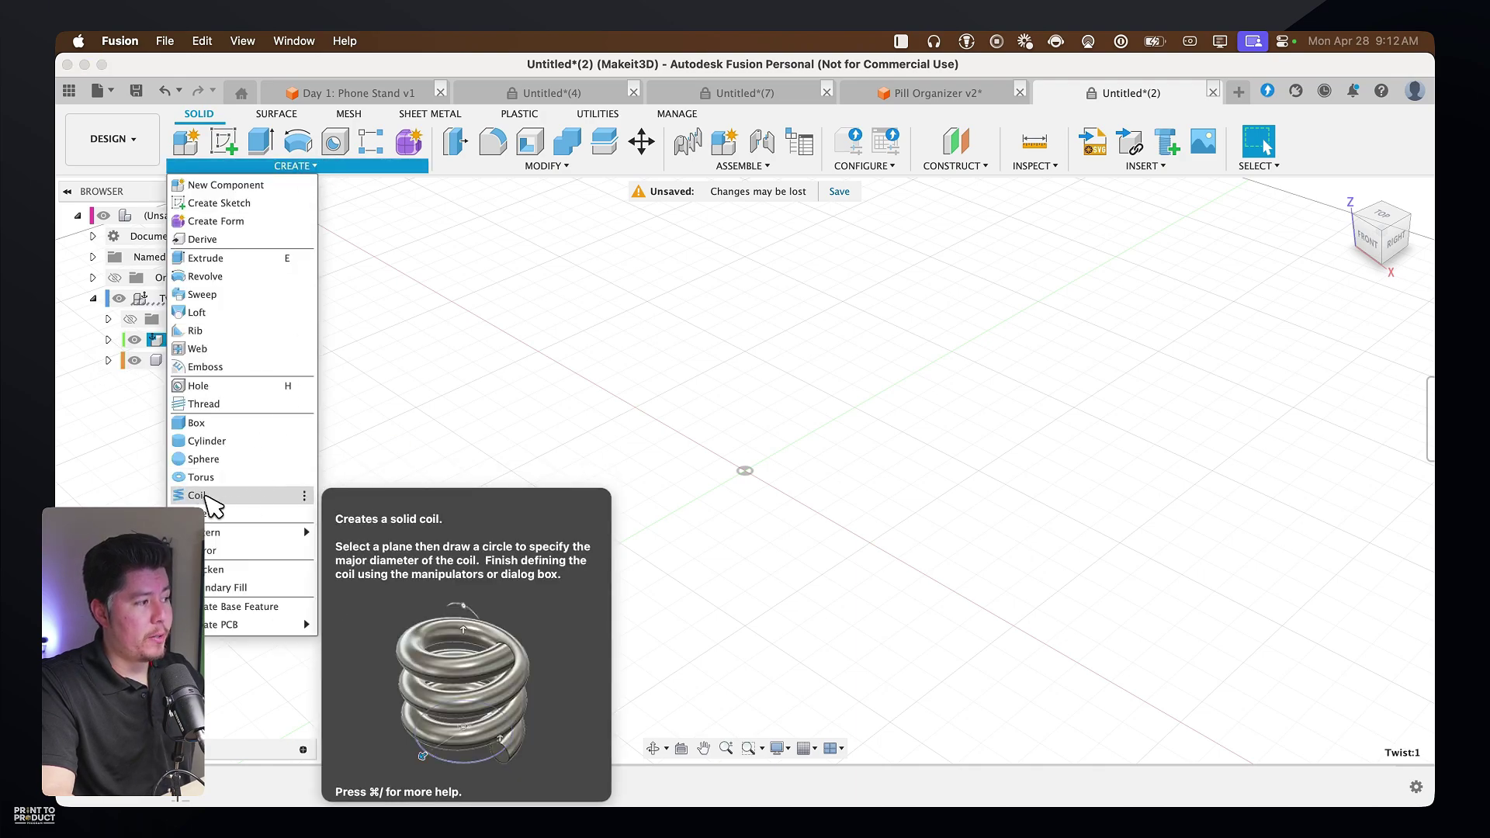
Begin a coil on the XY origin plane, centred at the origin, with a 60 mm base diameter
left_click(212, 499)
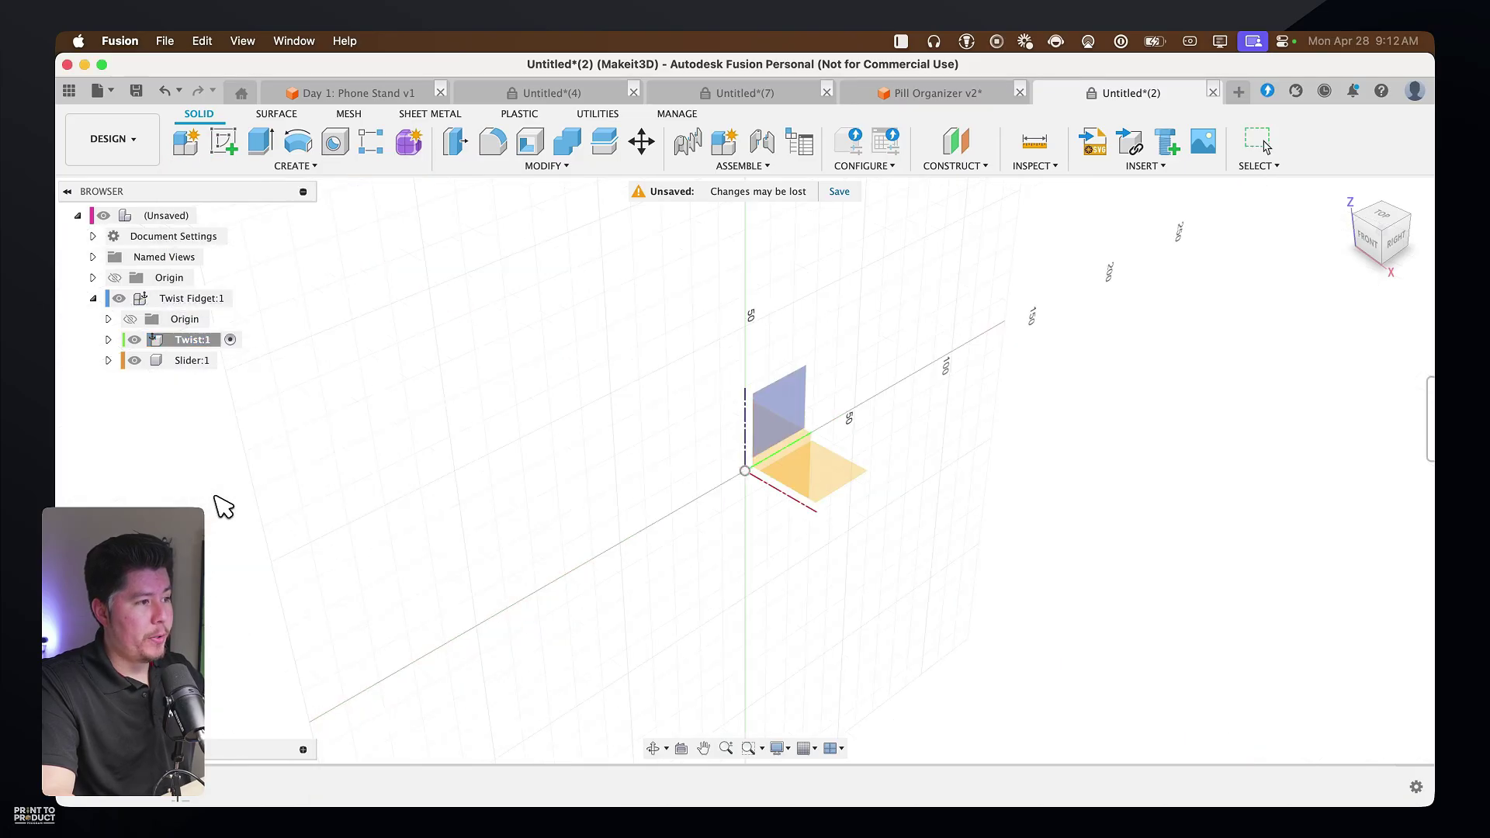
left_click(832, 487)
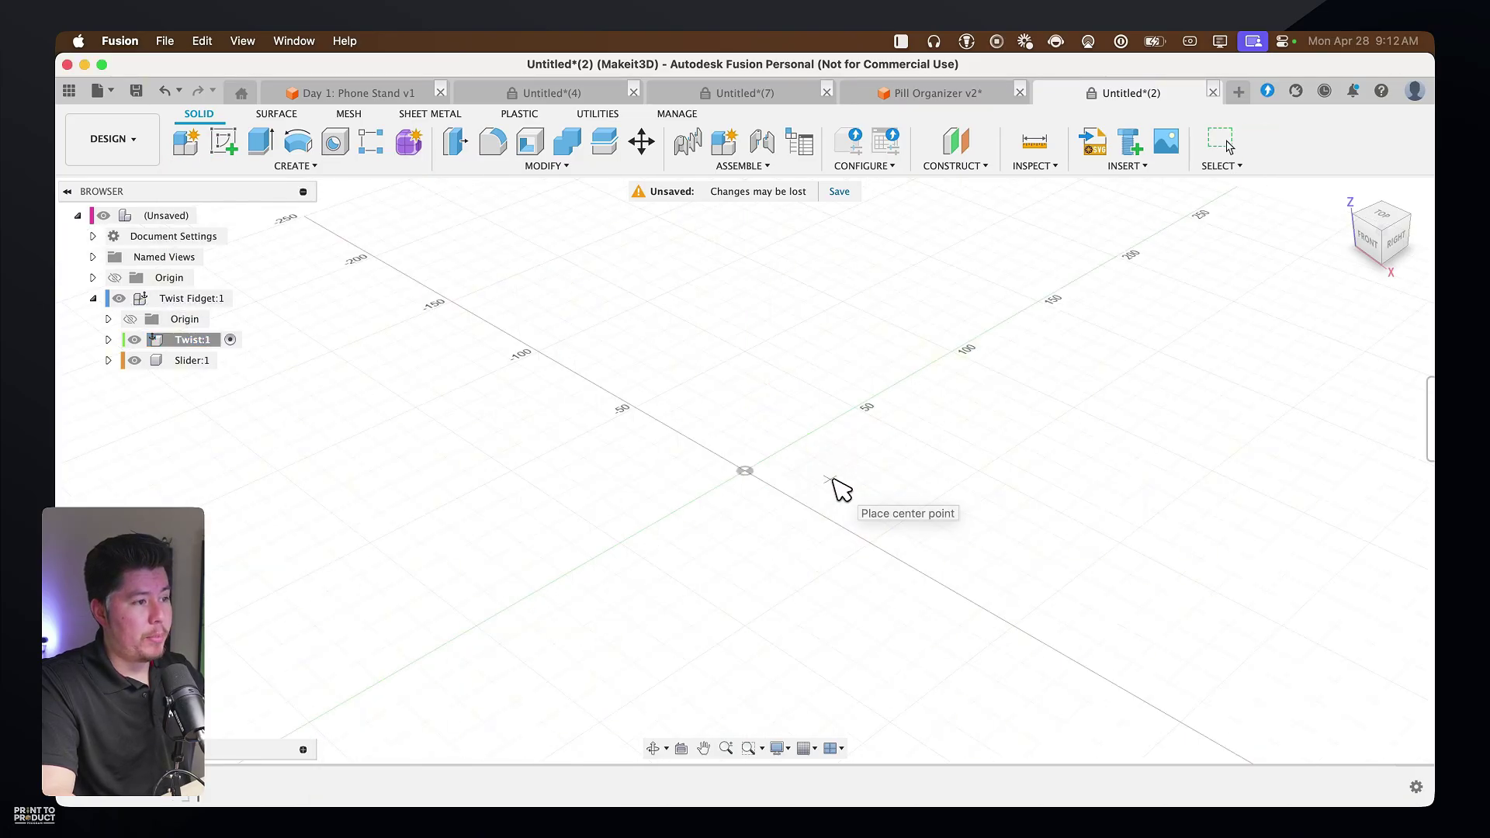
left_click(745, 471)
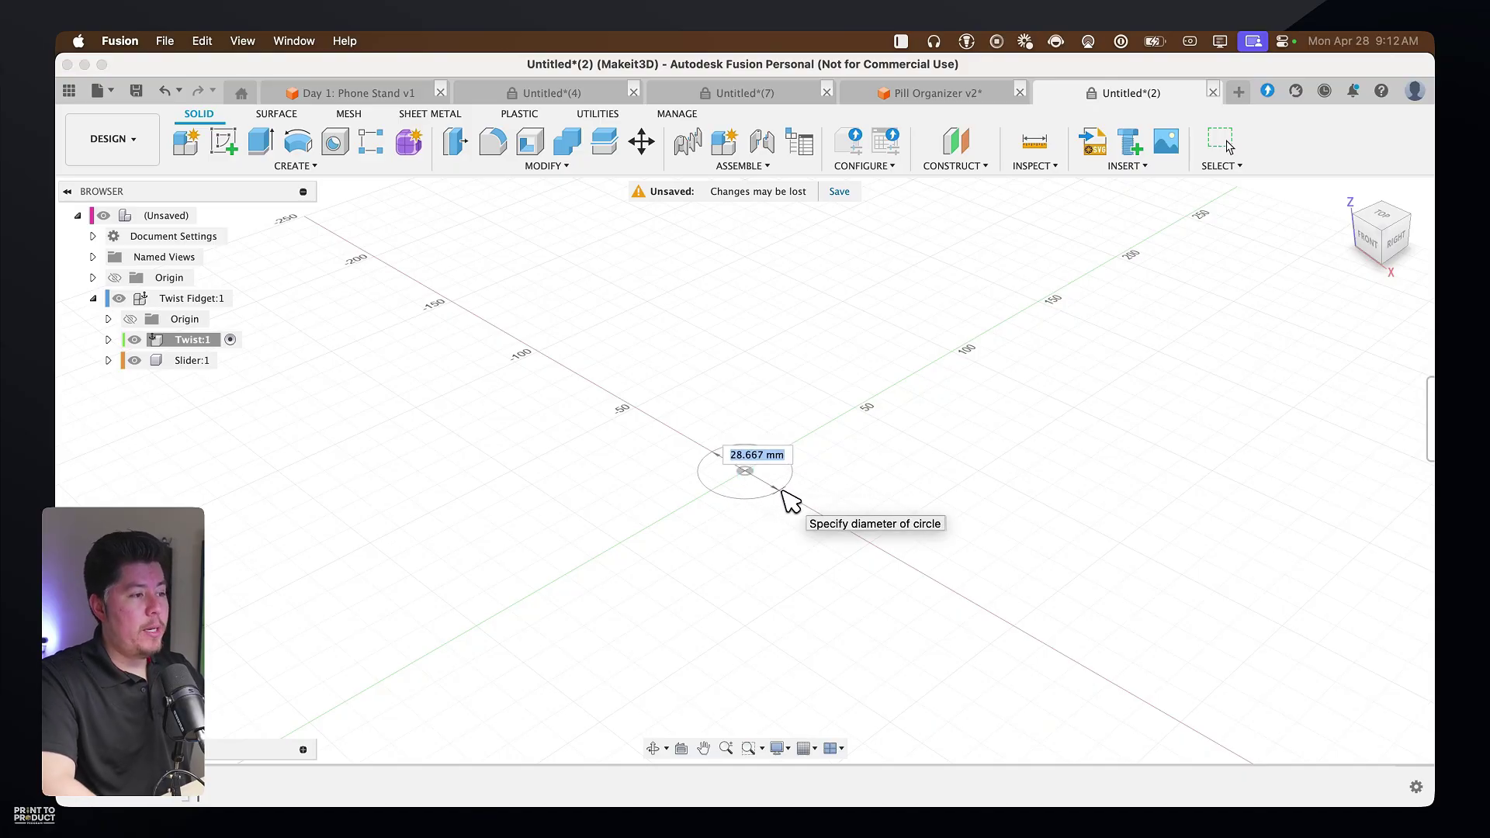
type("60")
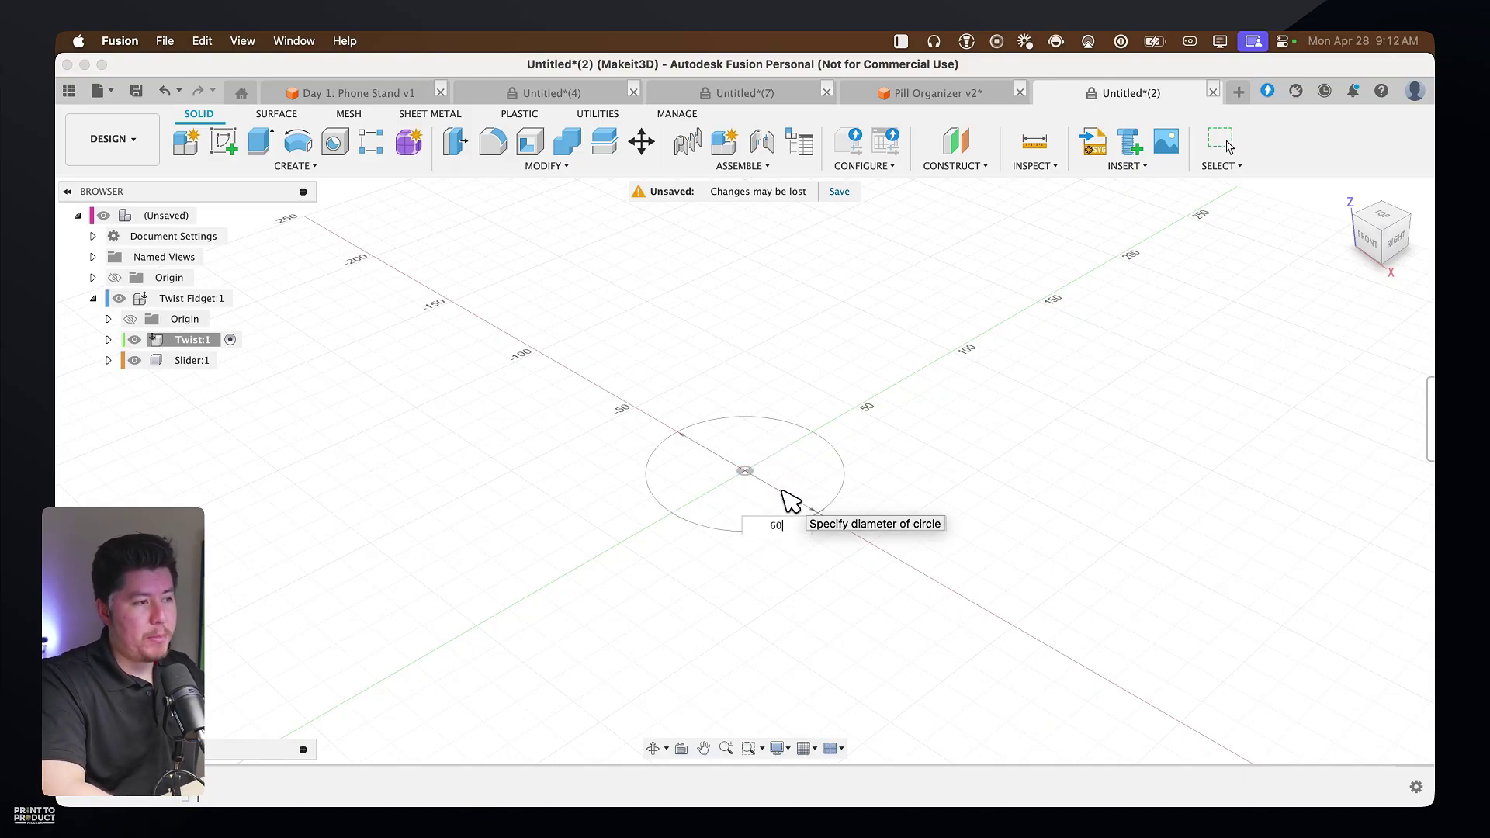
key("Tab")
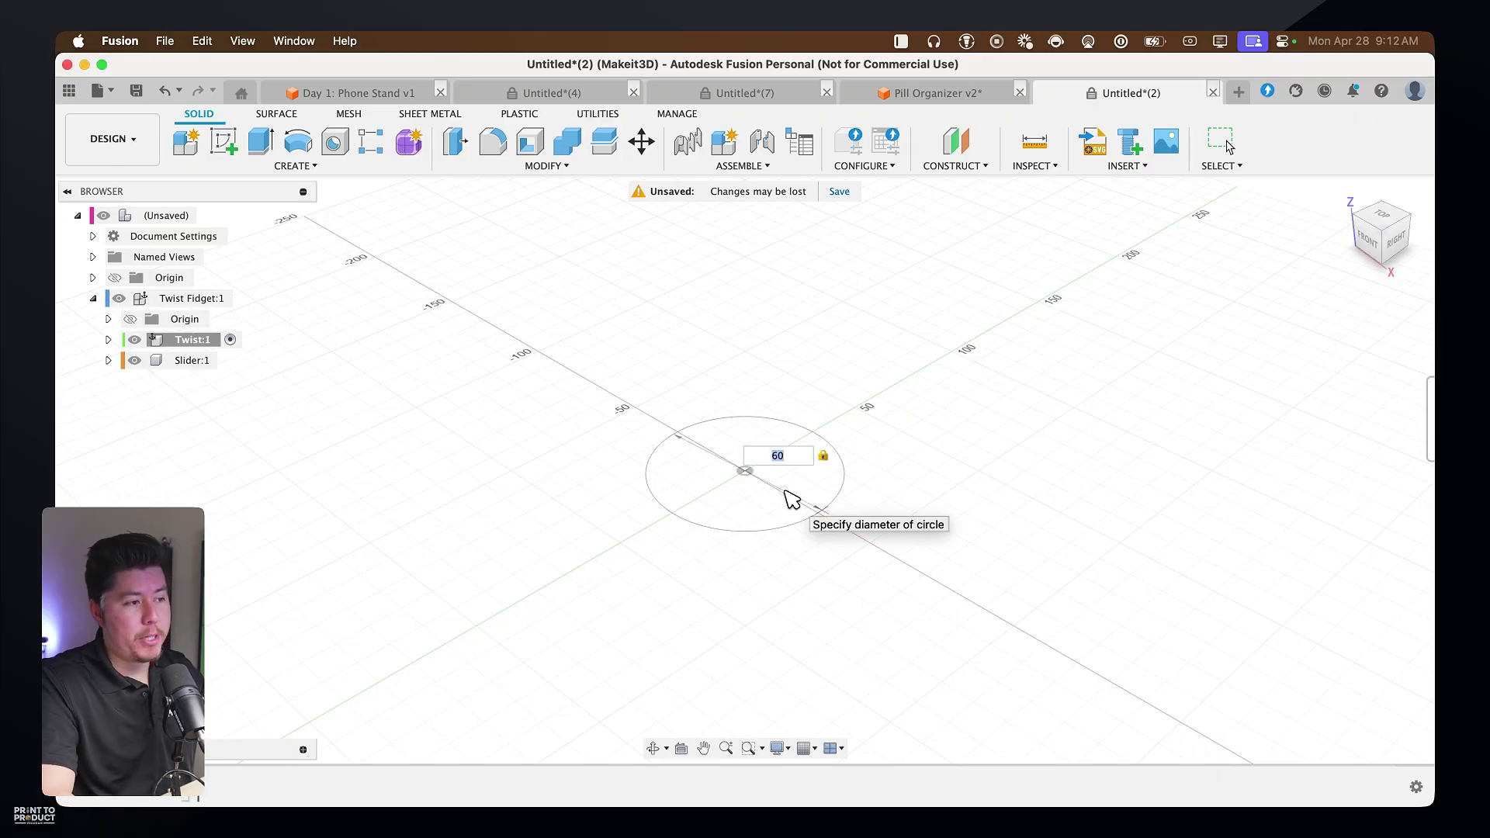
left_click(790, 500)
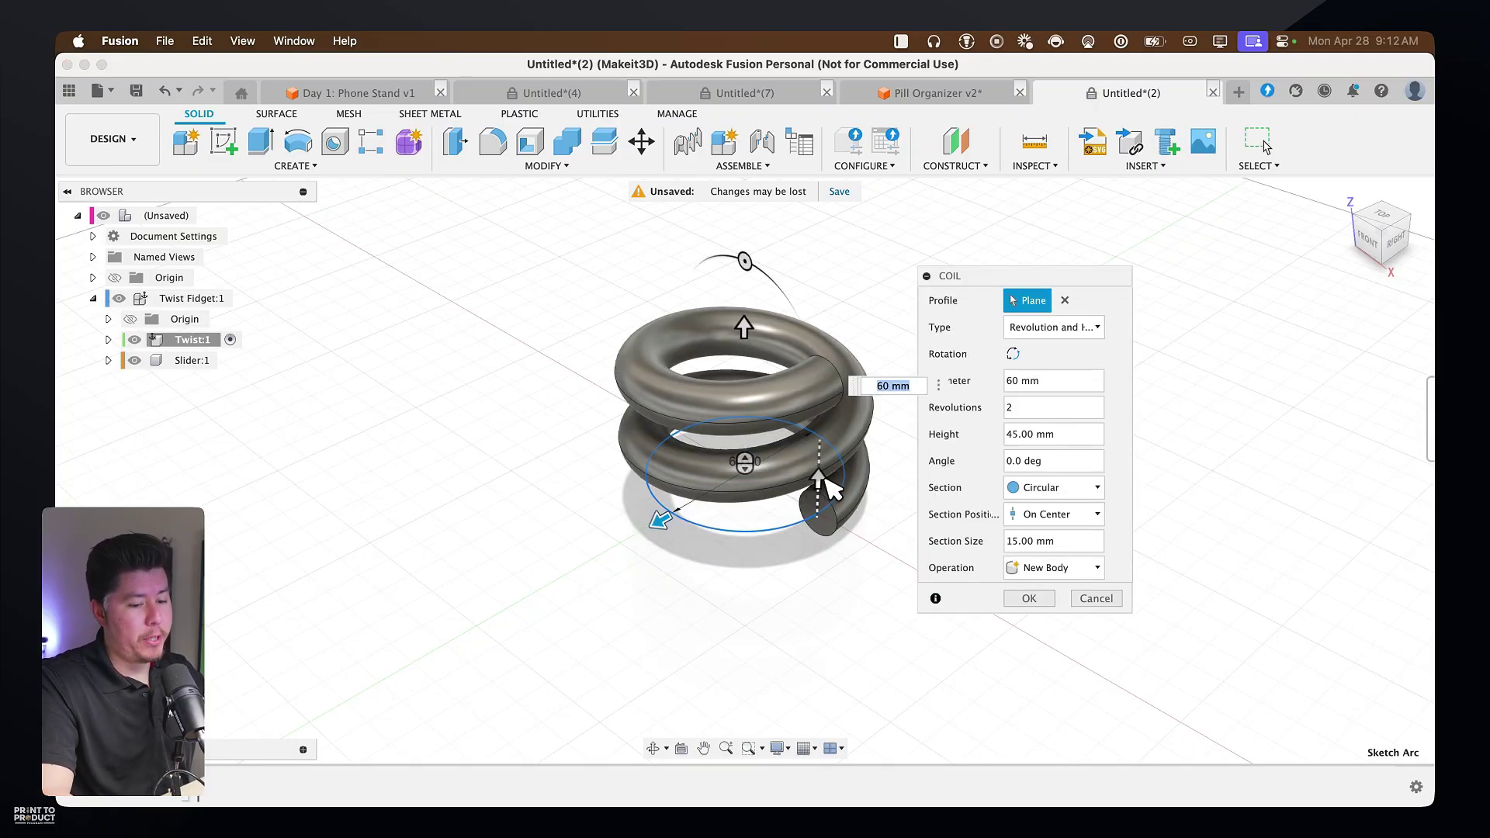
Finish the coil at 40 mm diameter, 2 revolutions, 120 mm height and 12 mm section size
scroll(726, 456, "down", 2)
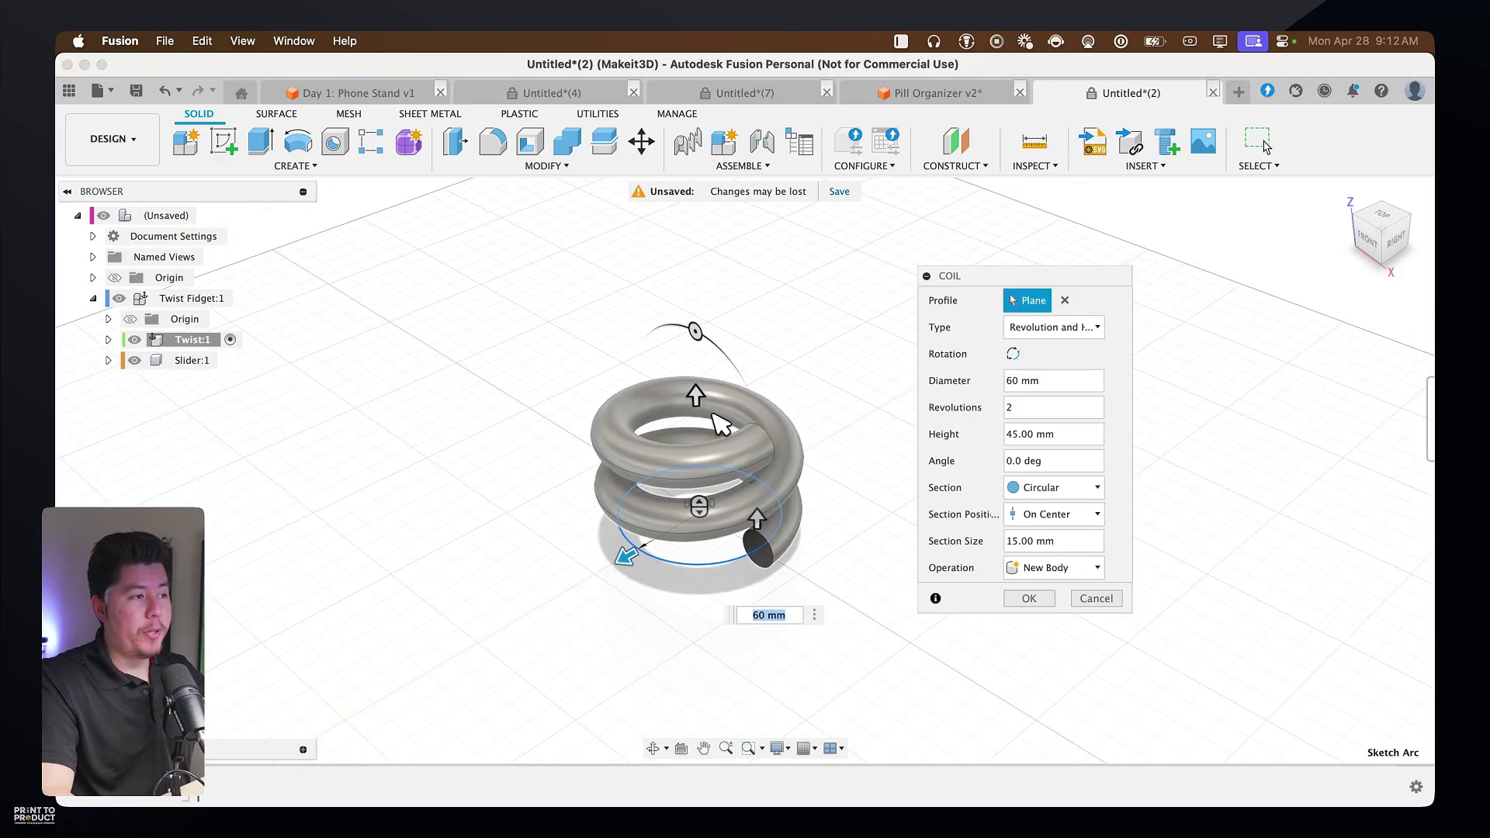
left_click_drag(698, 401, 722, 372)
left_click_drag(625, 556, 661, 560)
mouse_move(736, 506)
left_mouse_down()
mouse_move(751, 469)
mouse_move(738, 516)
left_mouse_up()
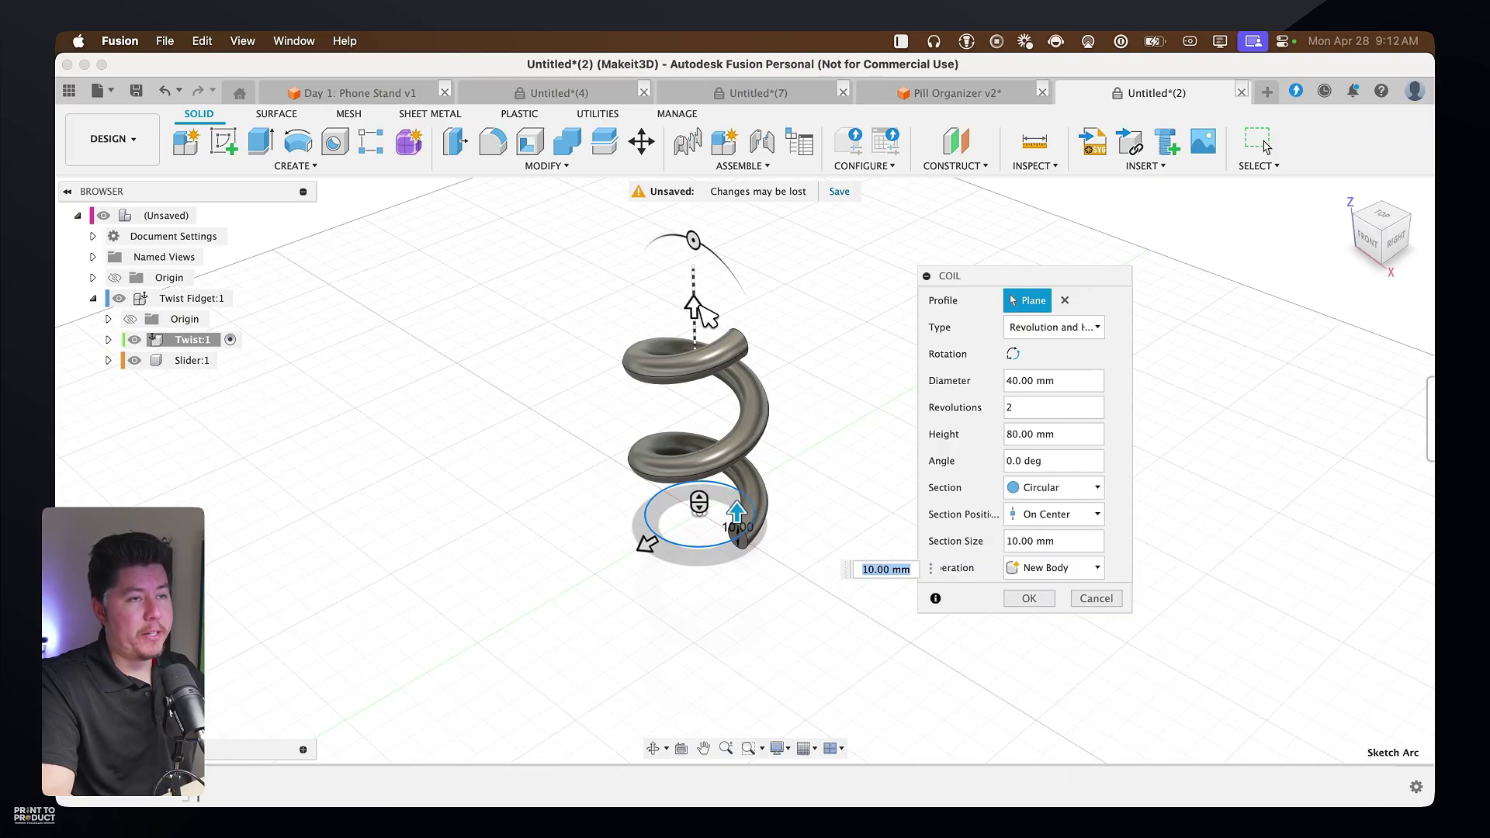
left_click_drag(701, 308, 708, 262)
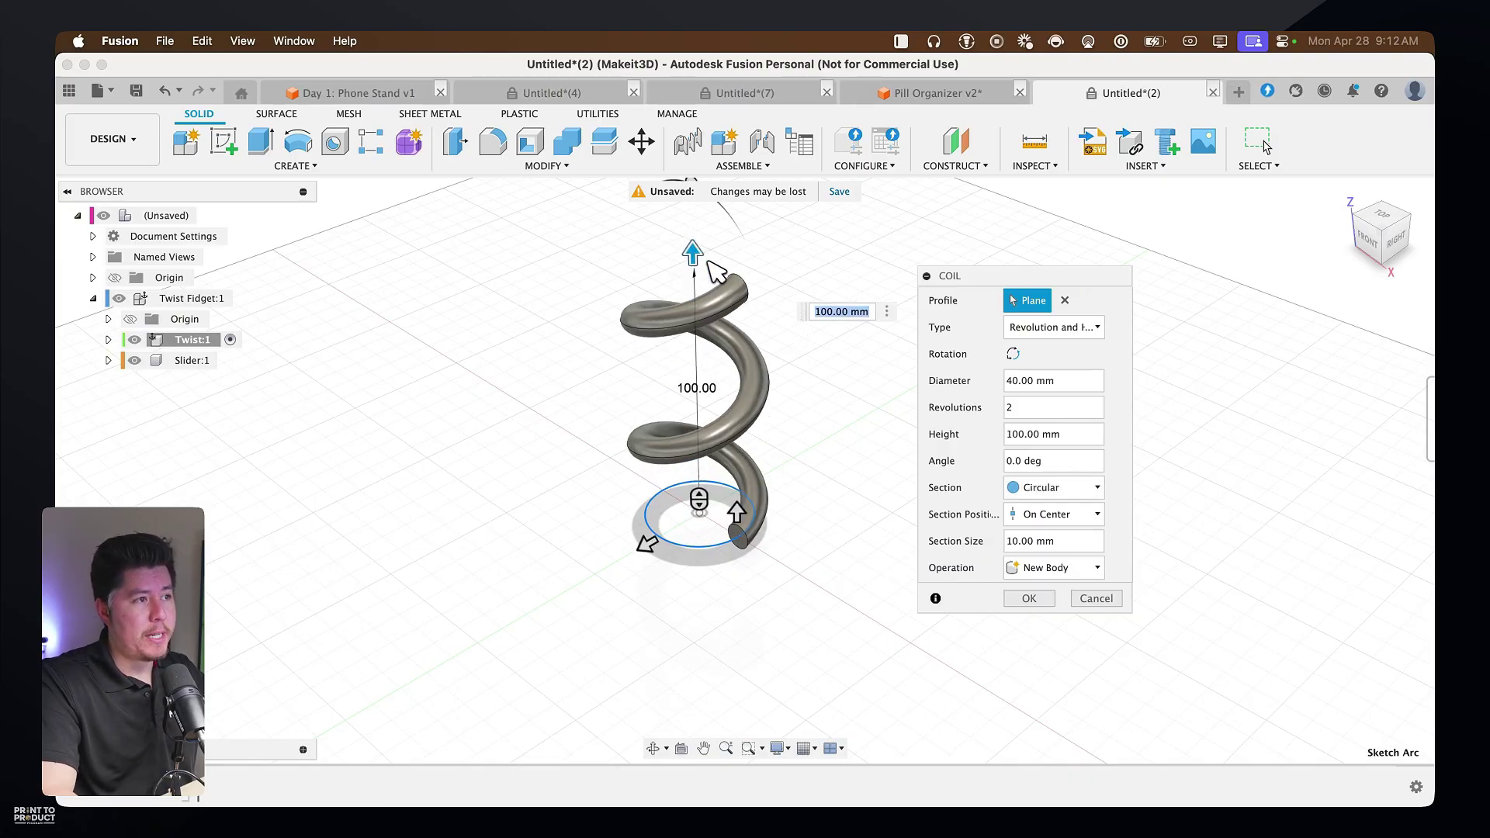
type("120")
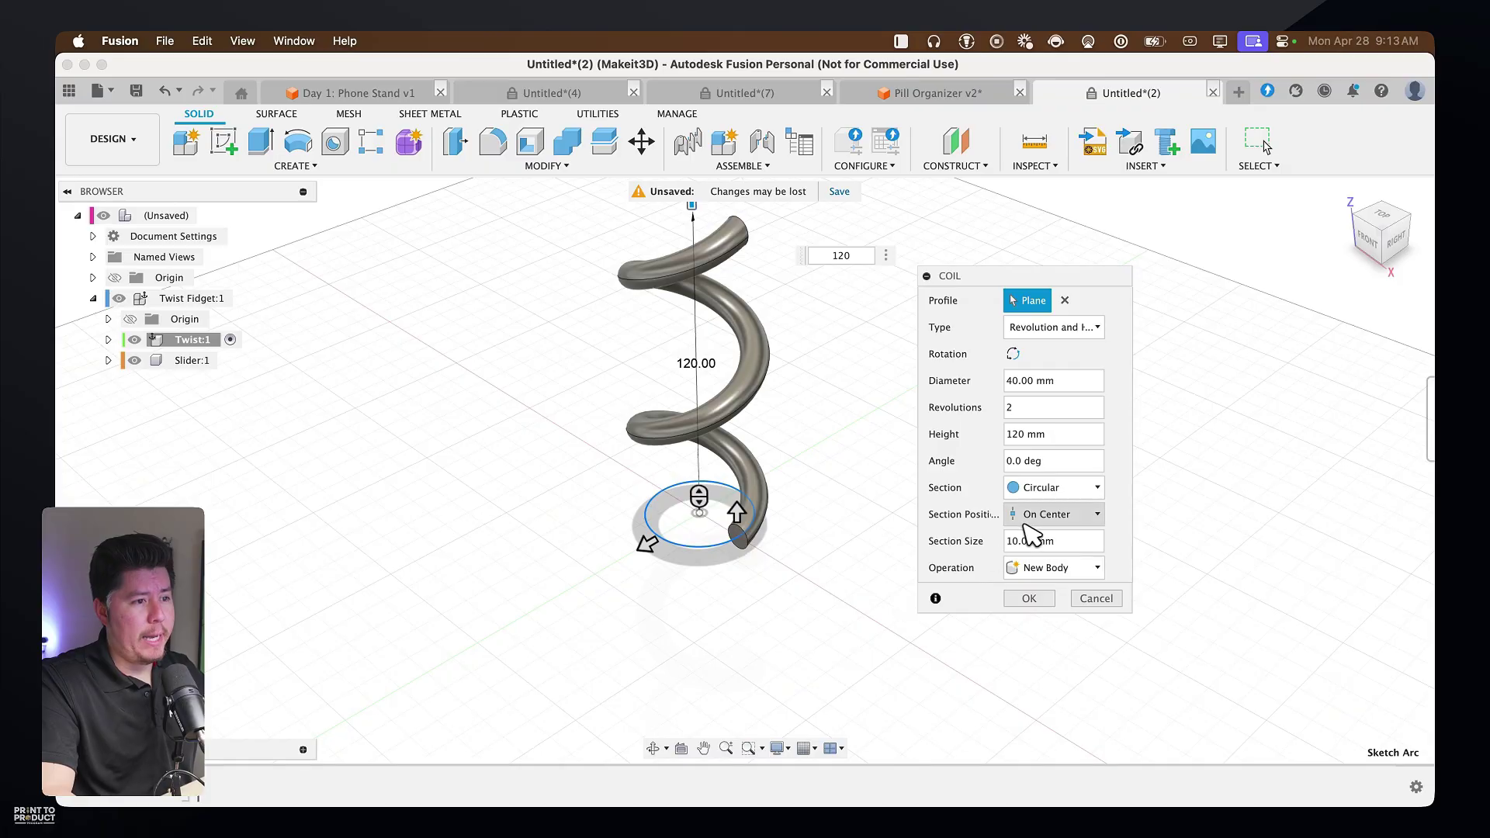
left_click_drag(1068, 543, 980, 553)
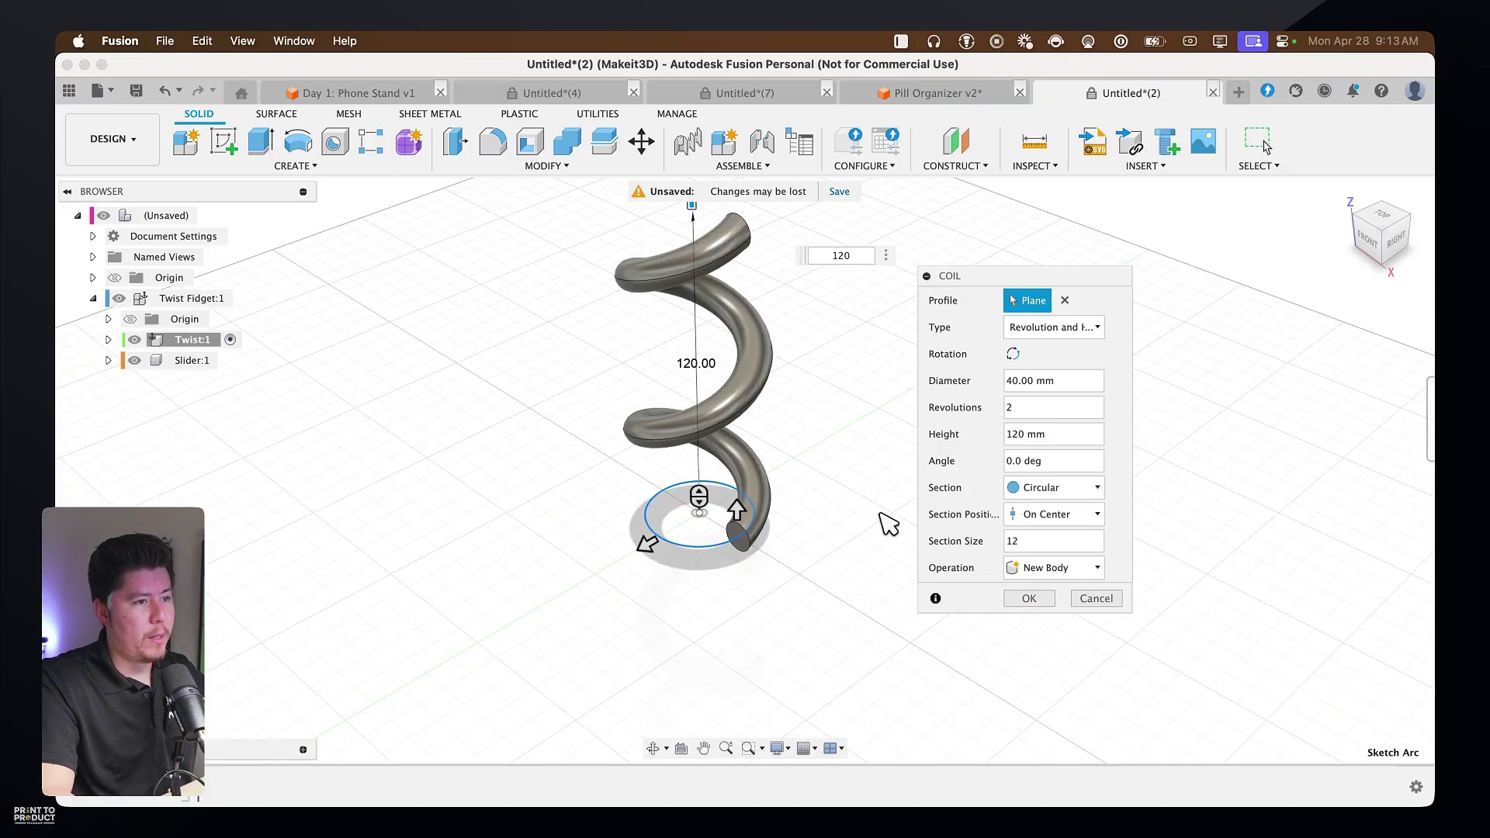
middle_click_drag(882, 532, 888, 497, "shift")
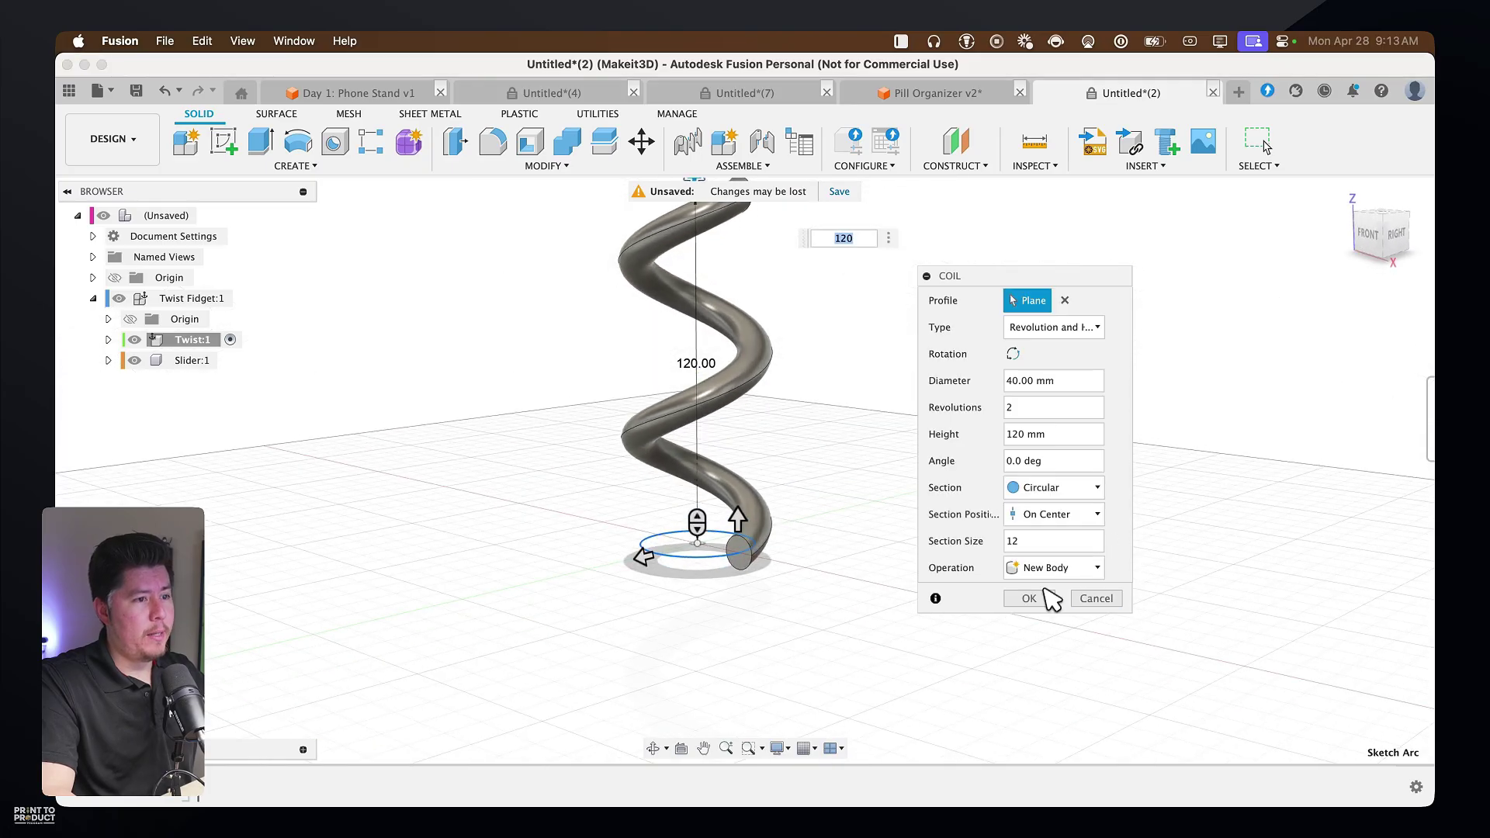
left_click(1029, 599)
middle_click_drag(865, 436, 845, 442, "shift")
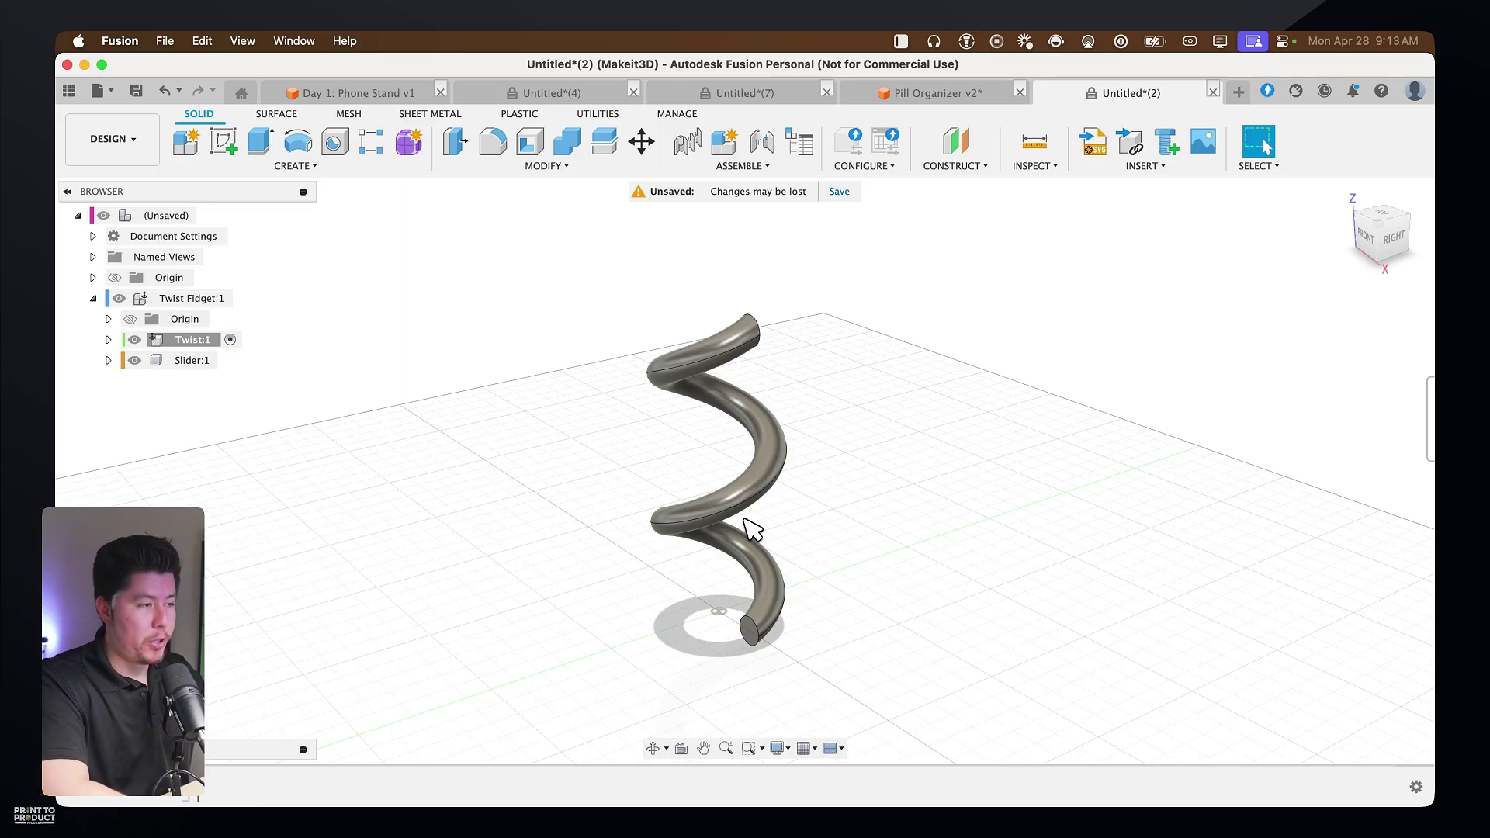
Start a circular pattern of the coil feature around the coil's central axis
type("s")
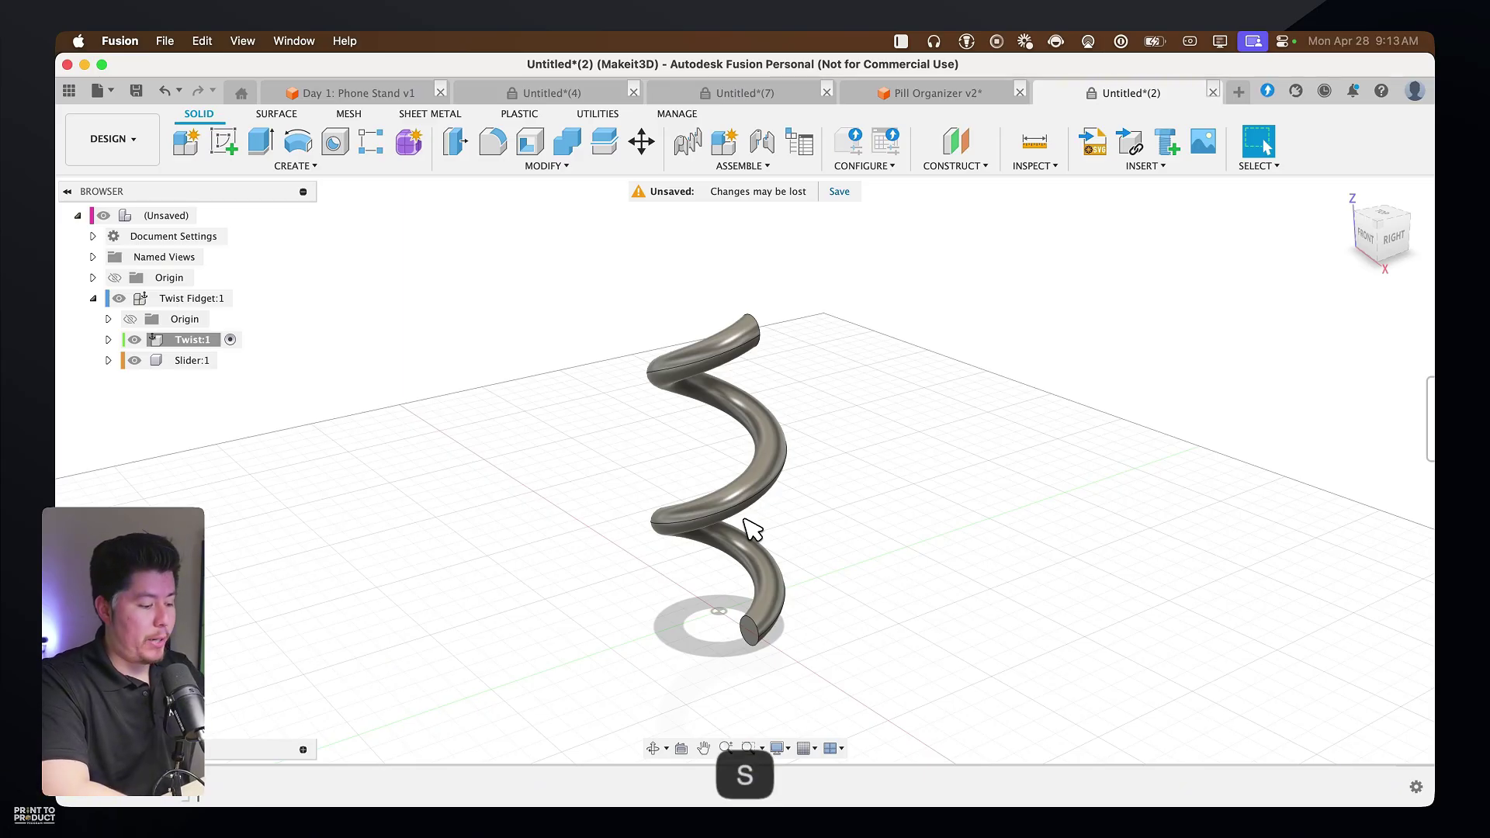
type("circul")
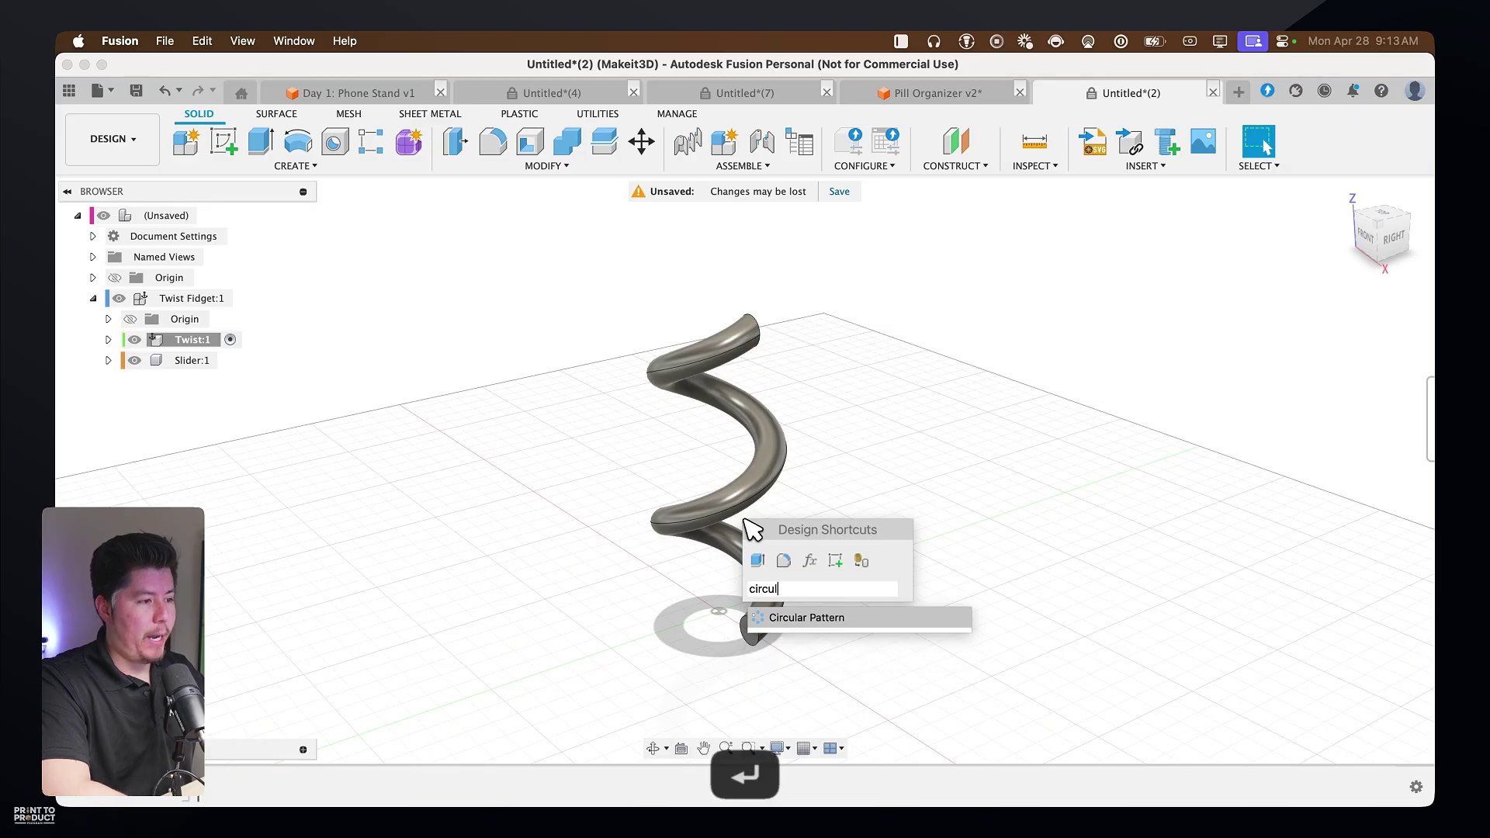
key("Return")
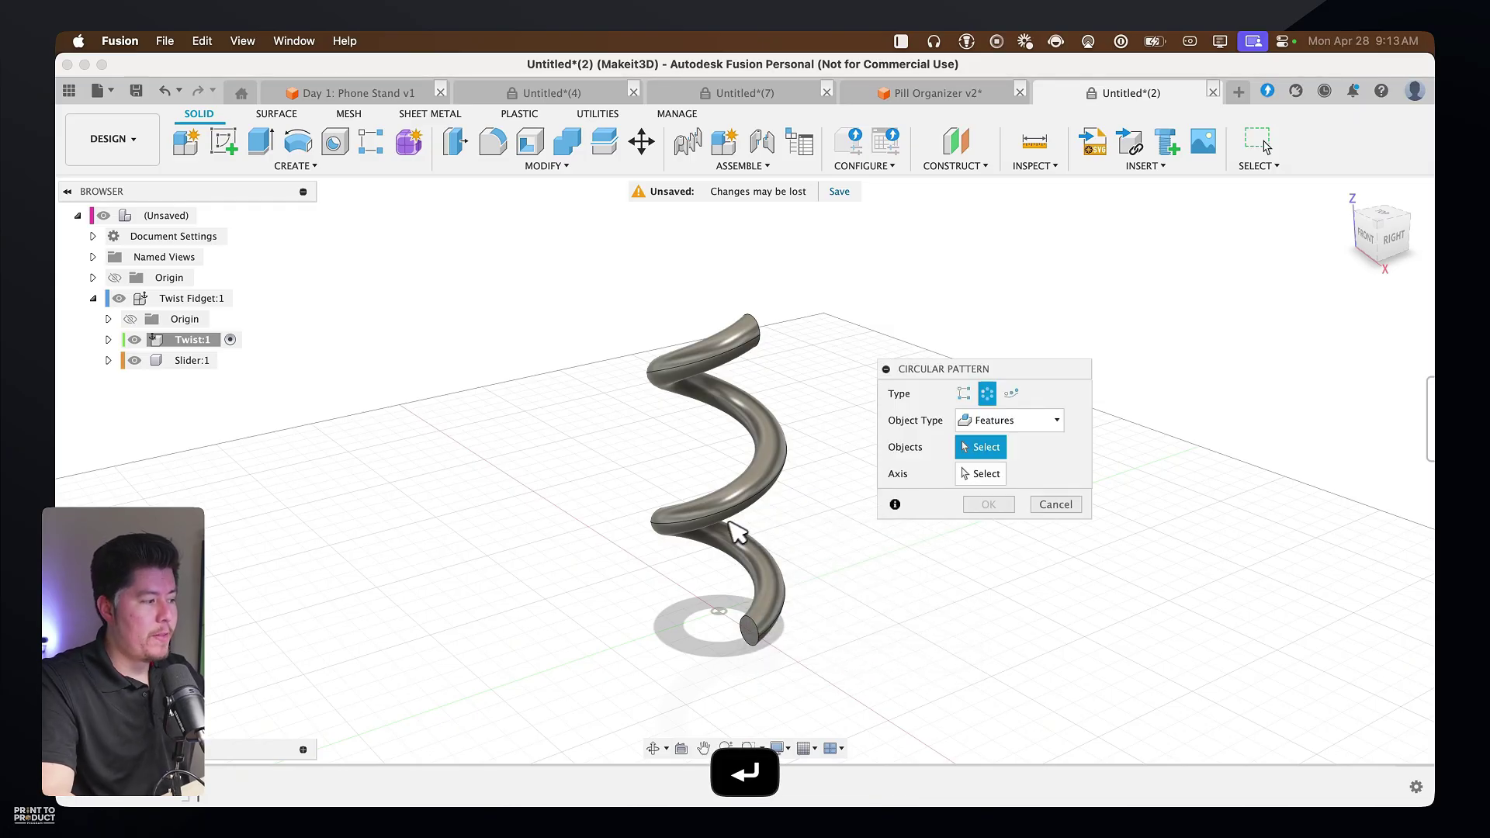
left_click(204, 793)
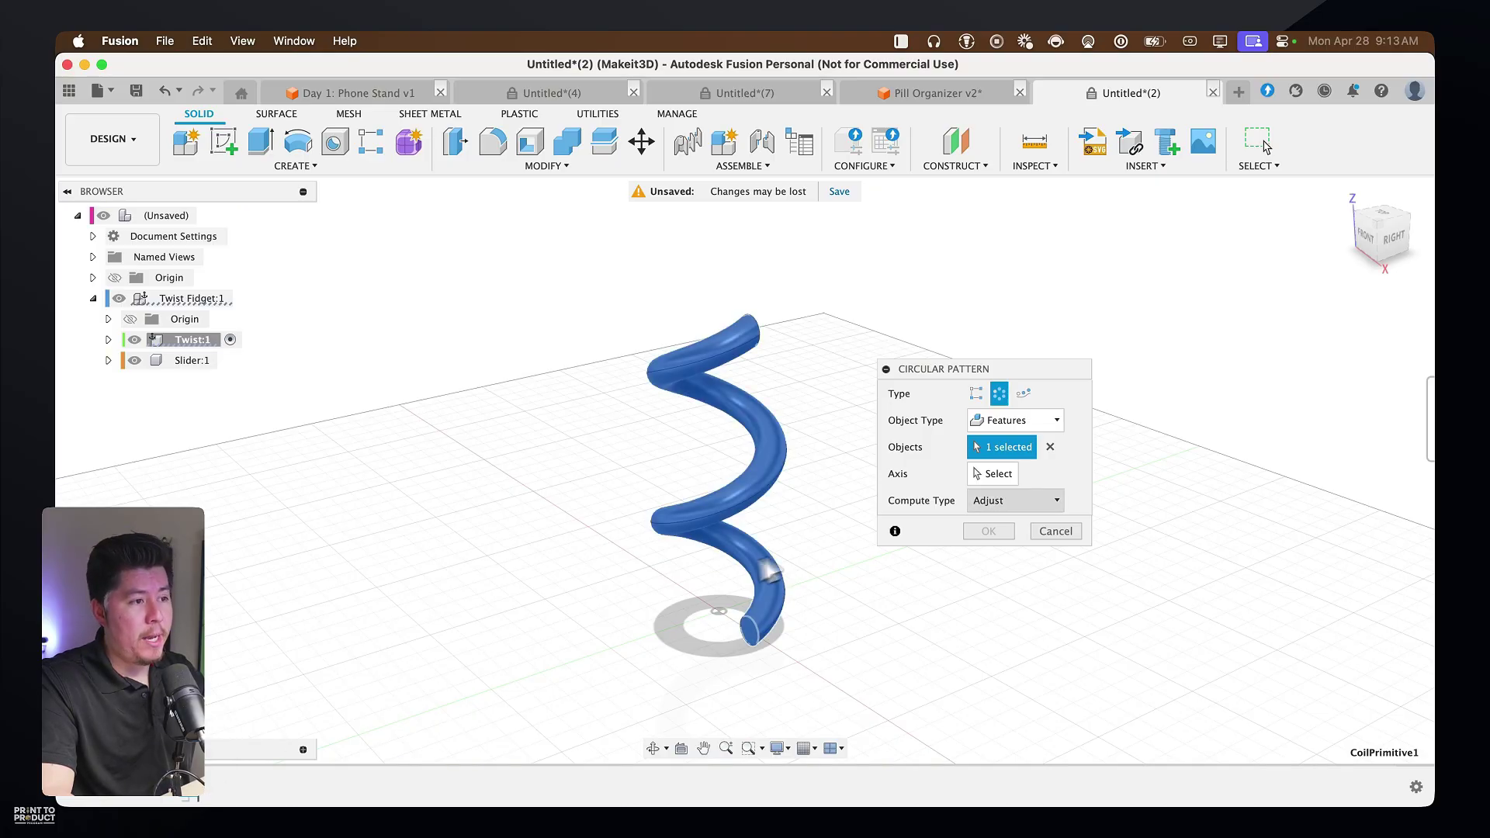
left_click(995, 474)
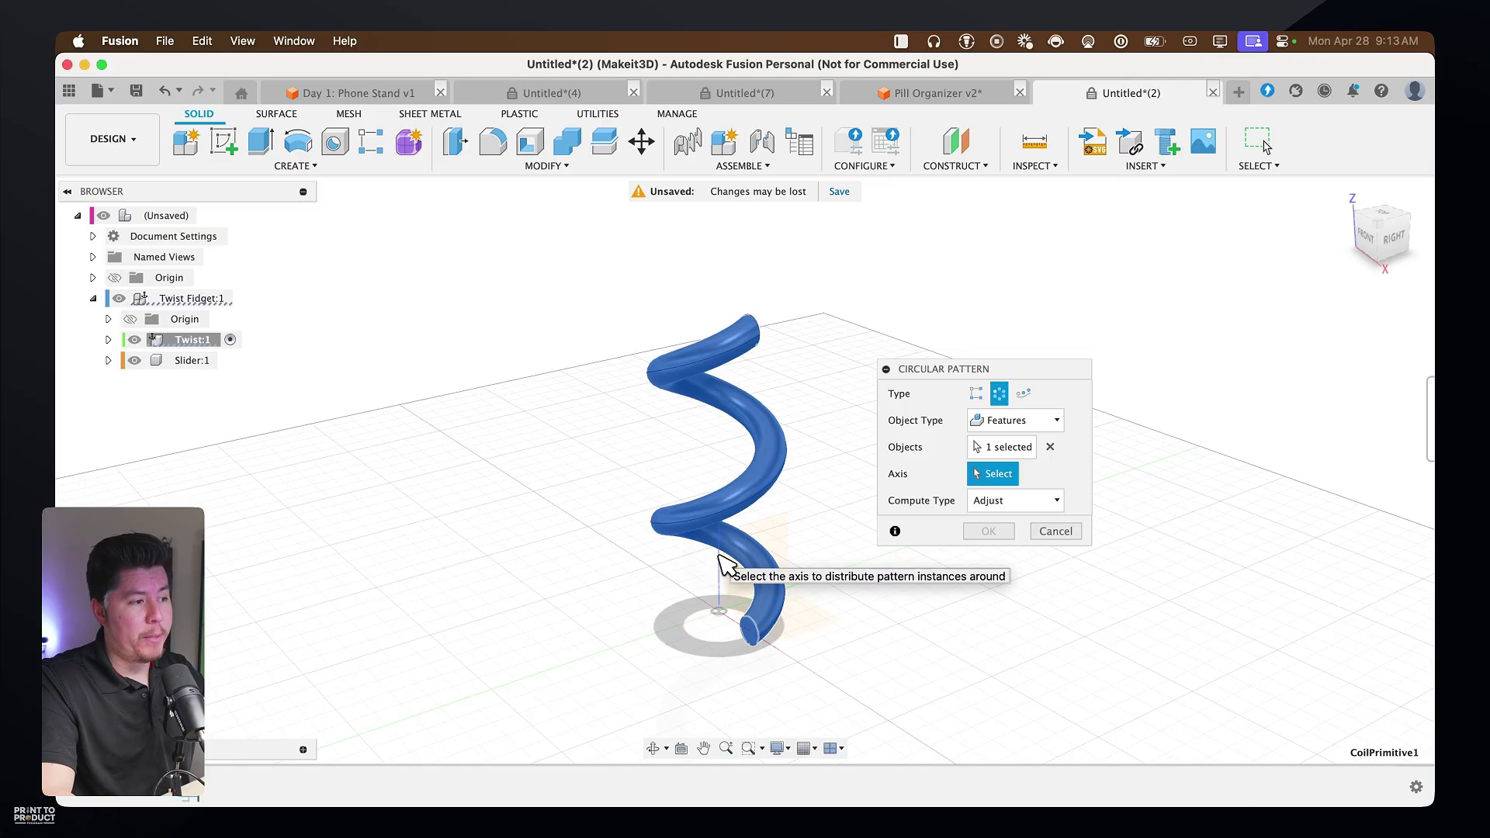
left_click(719, 560)
left_click_drag(905, 370, 884, 337)
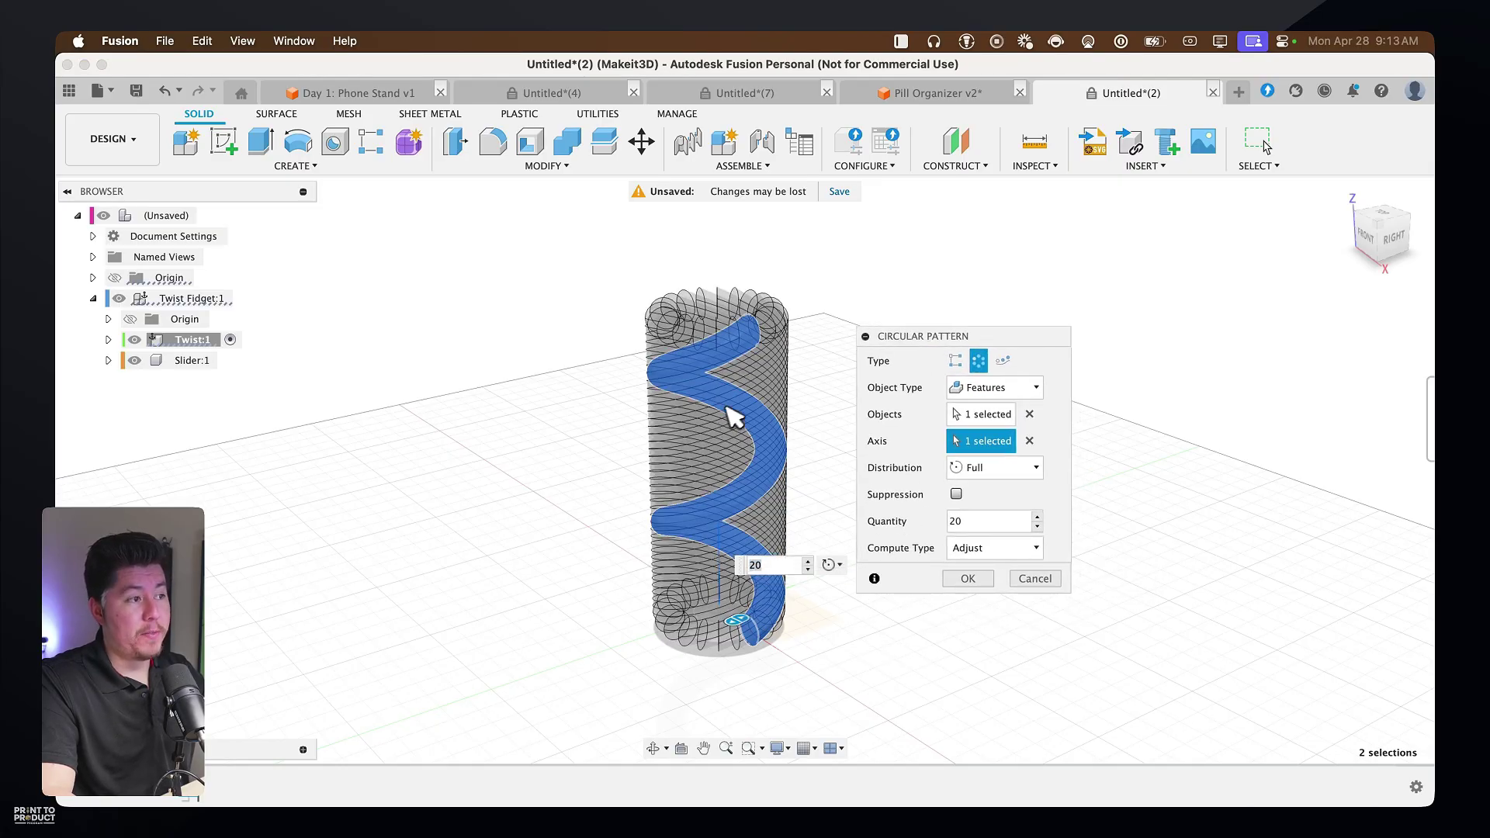
Set the pattern quantity to 6 and confirm the six-helix pattern
left_click(980, 521)
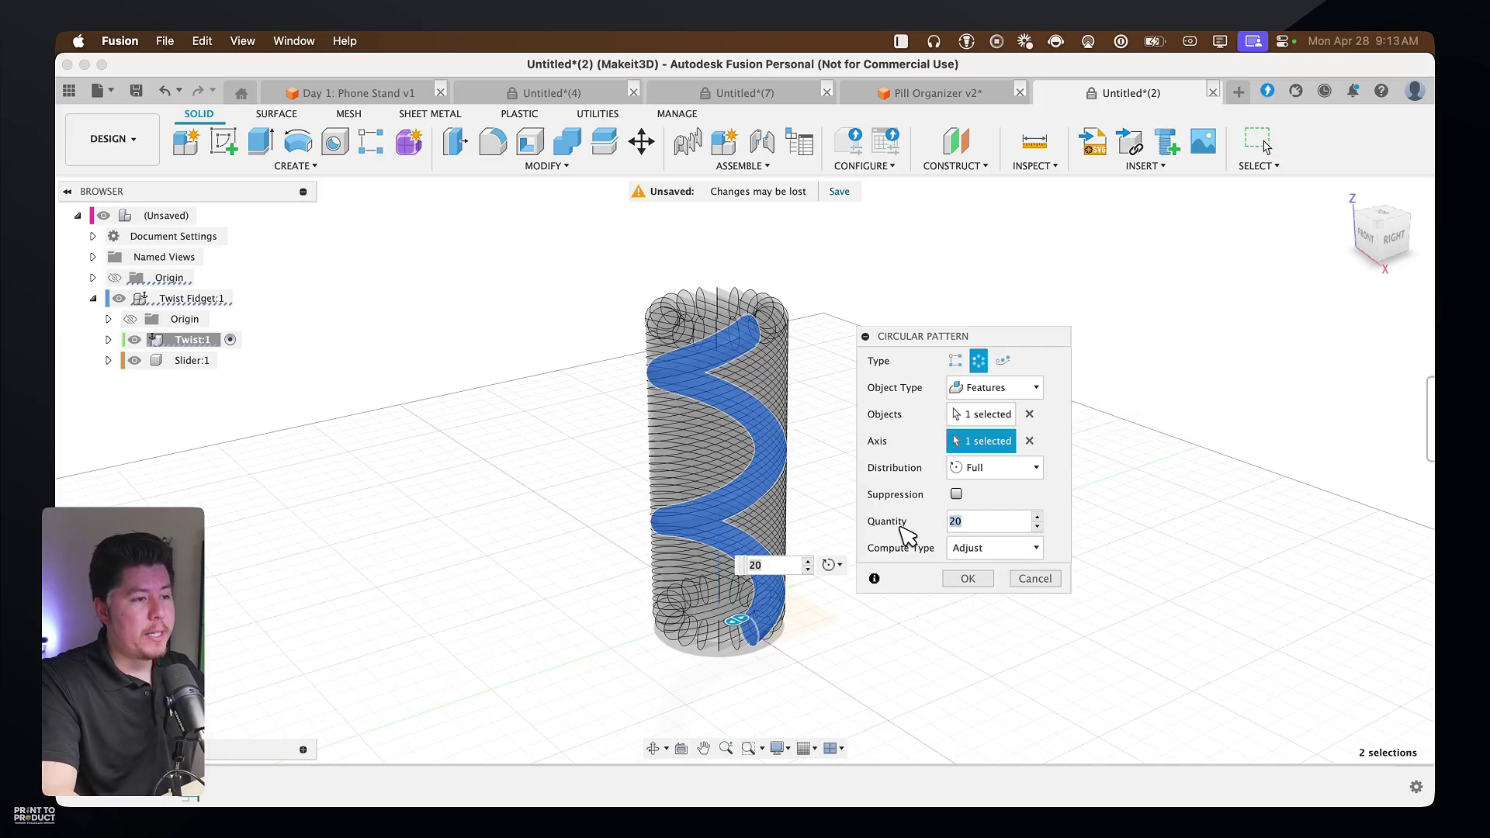
type("8")
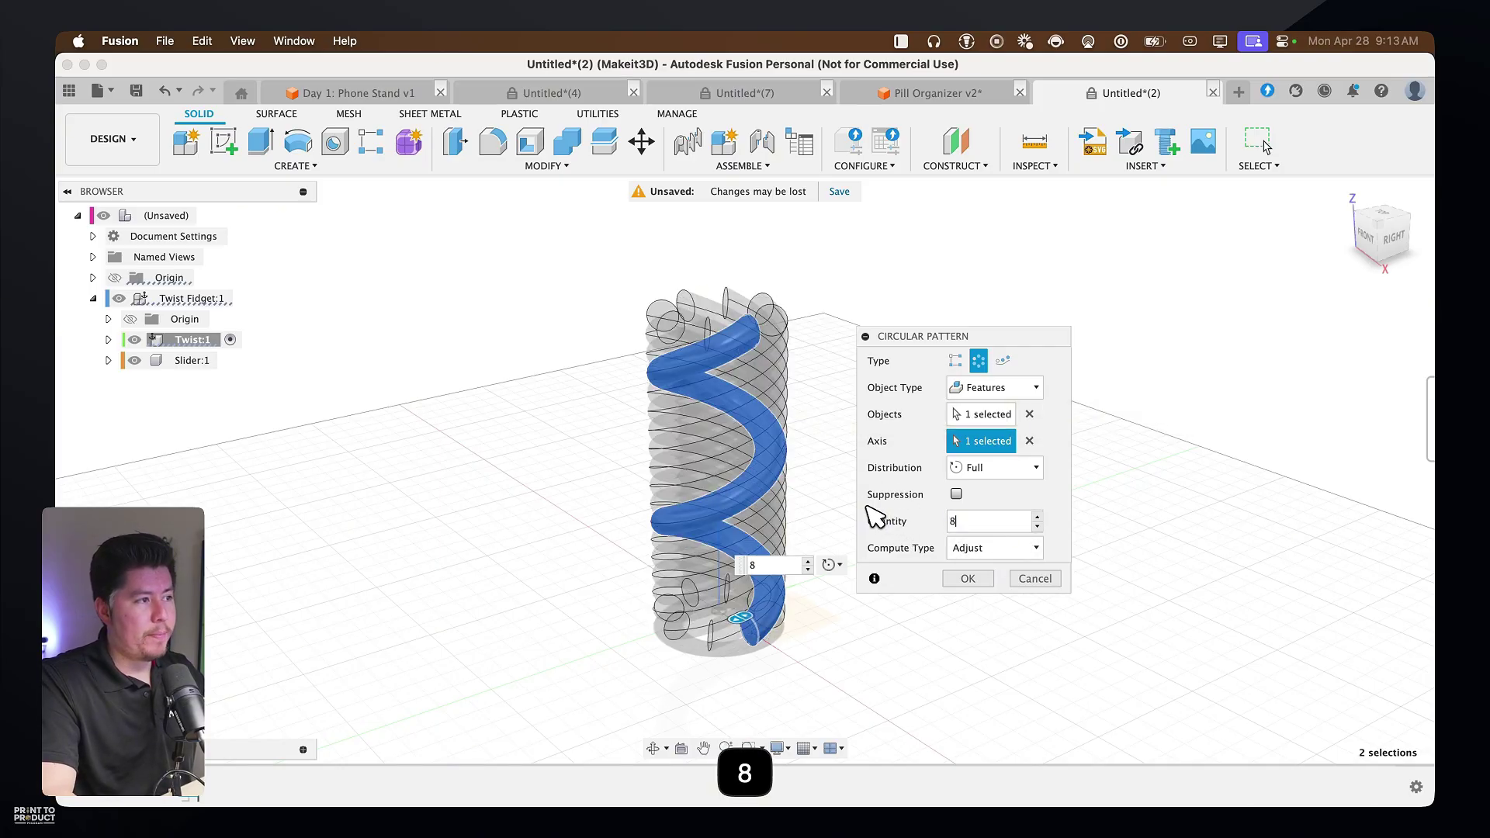
key("BackSpace")
type("5")
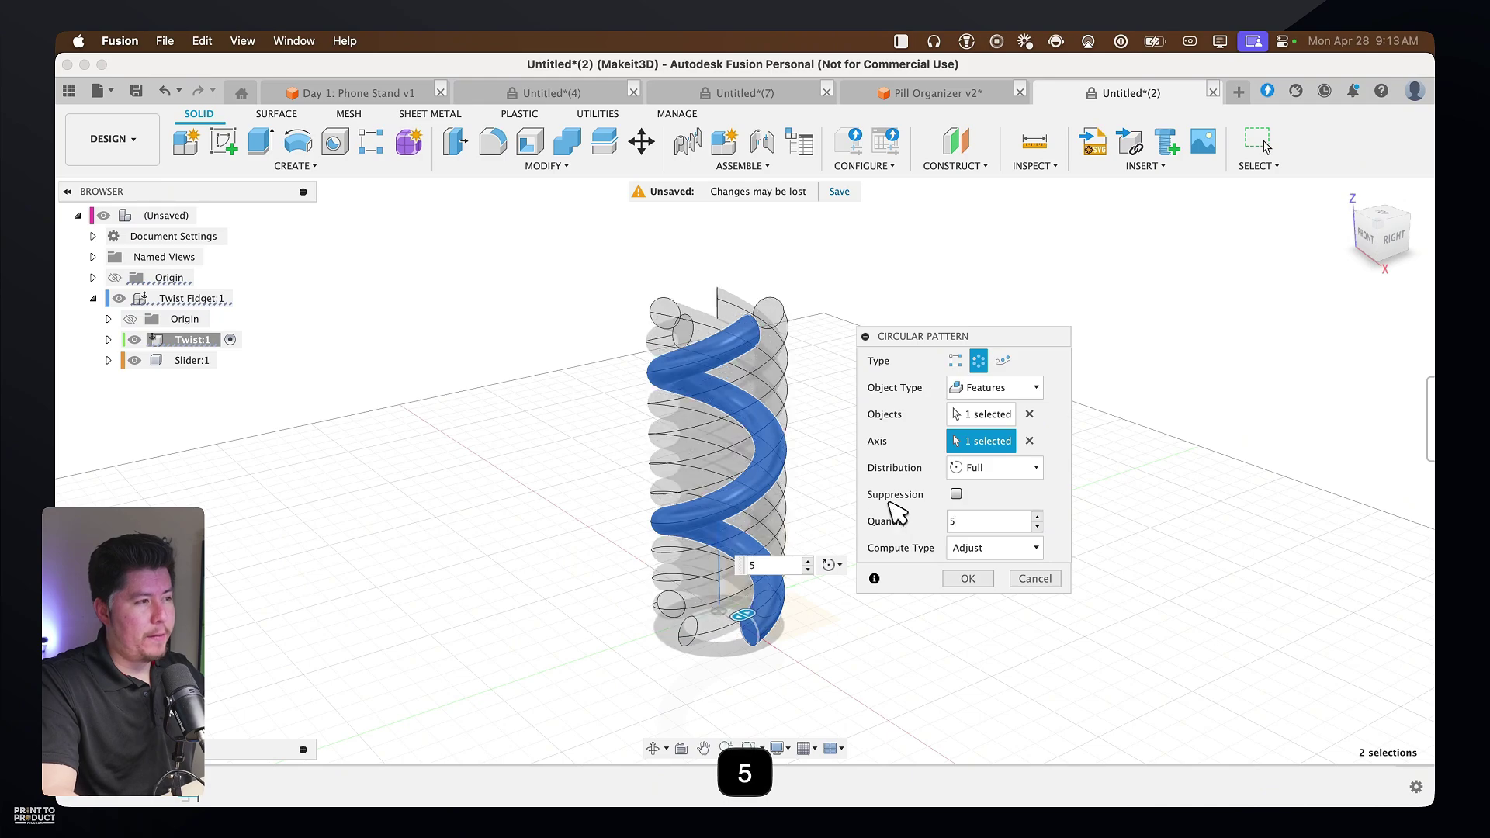
middle_click_drag(682, 426, 730, 405, "shift")
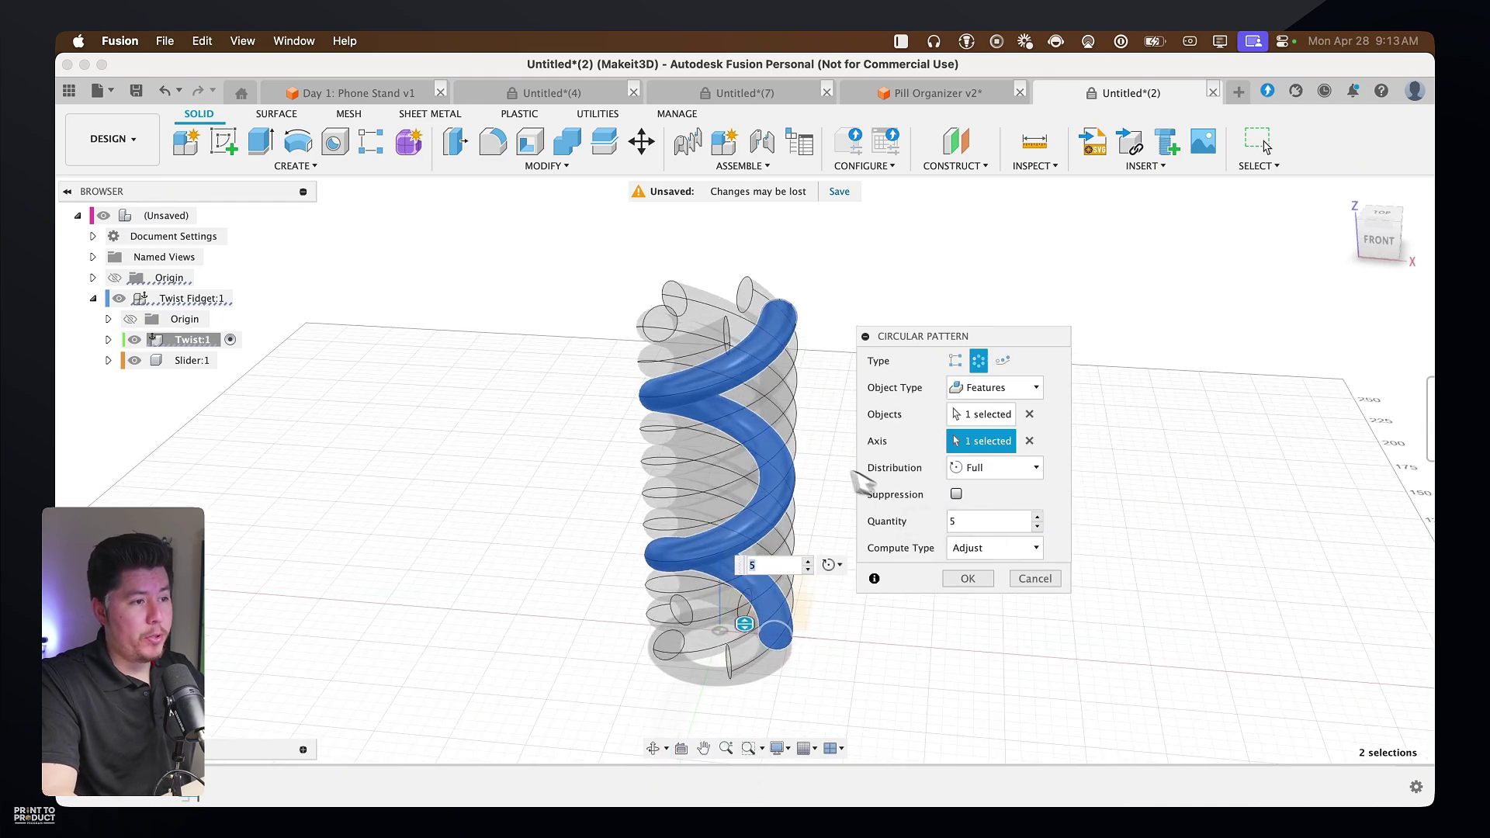
scroll(729, 382, "up", 3)
middle_click_drag(682, 417, 698, 359, "shift")
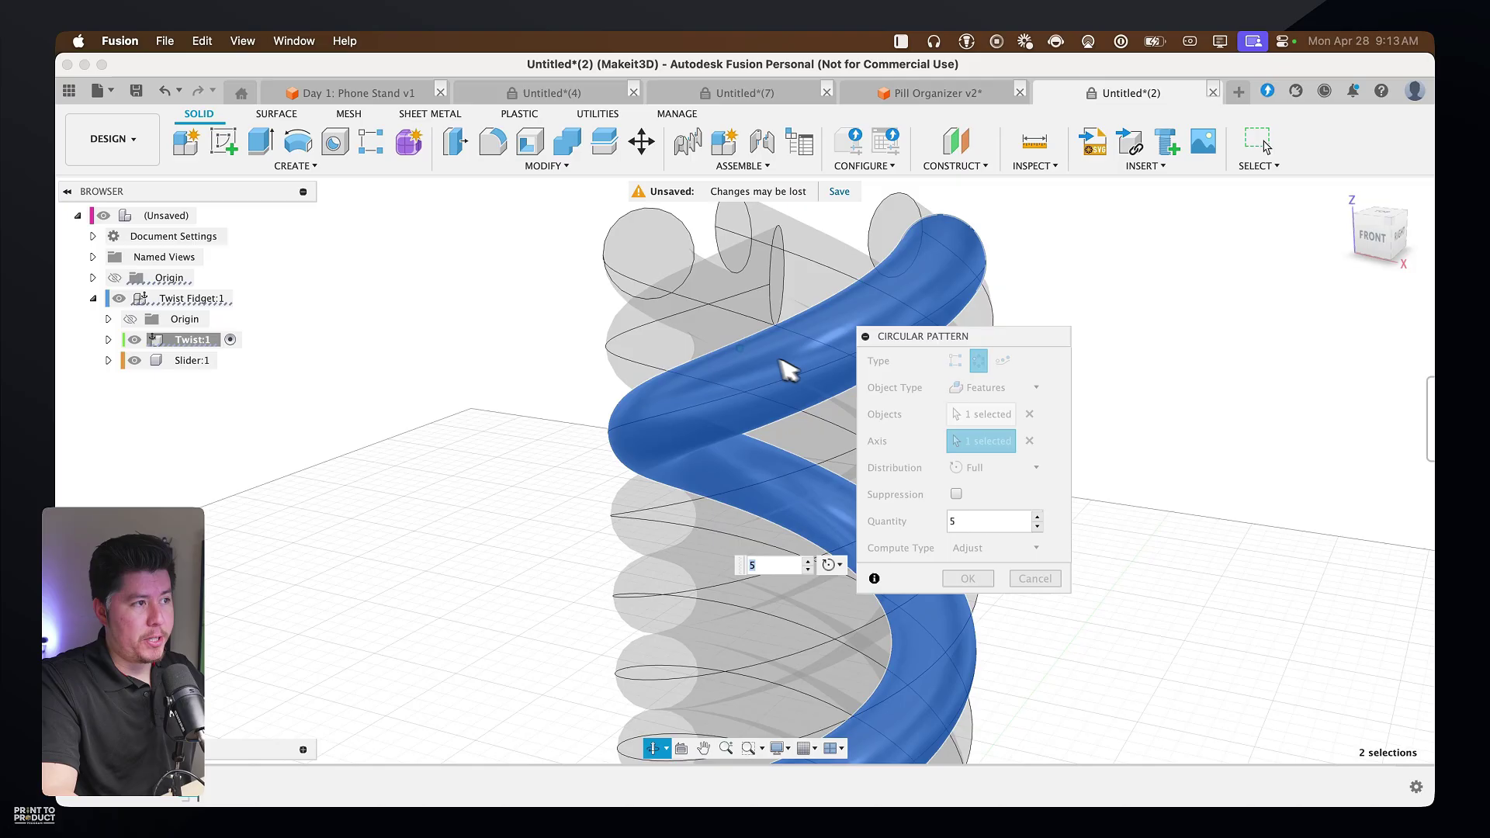
left_click(1036, 516)
middle_click_drag(788, 349, 721, 432, "shift")
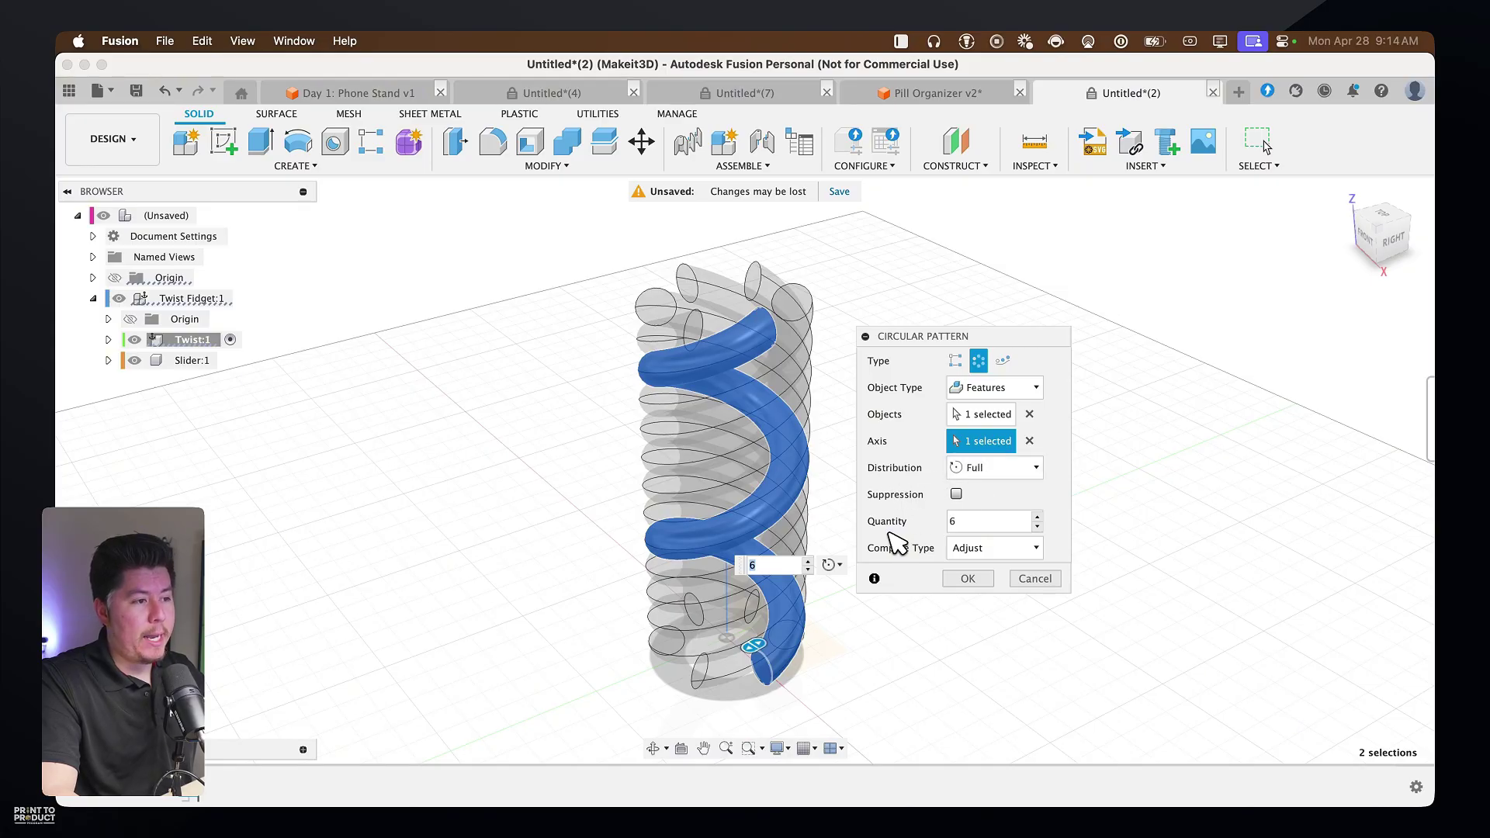
left_click(972, 582)
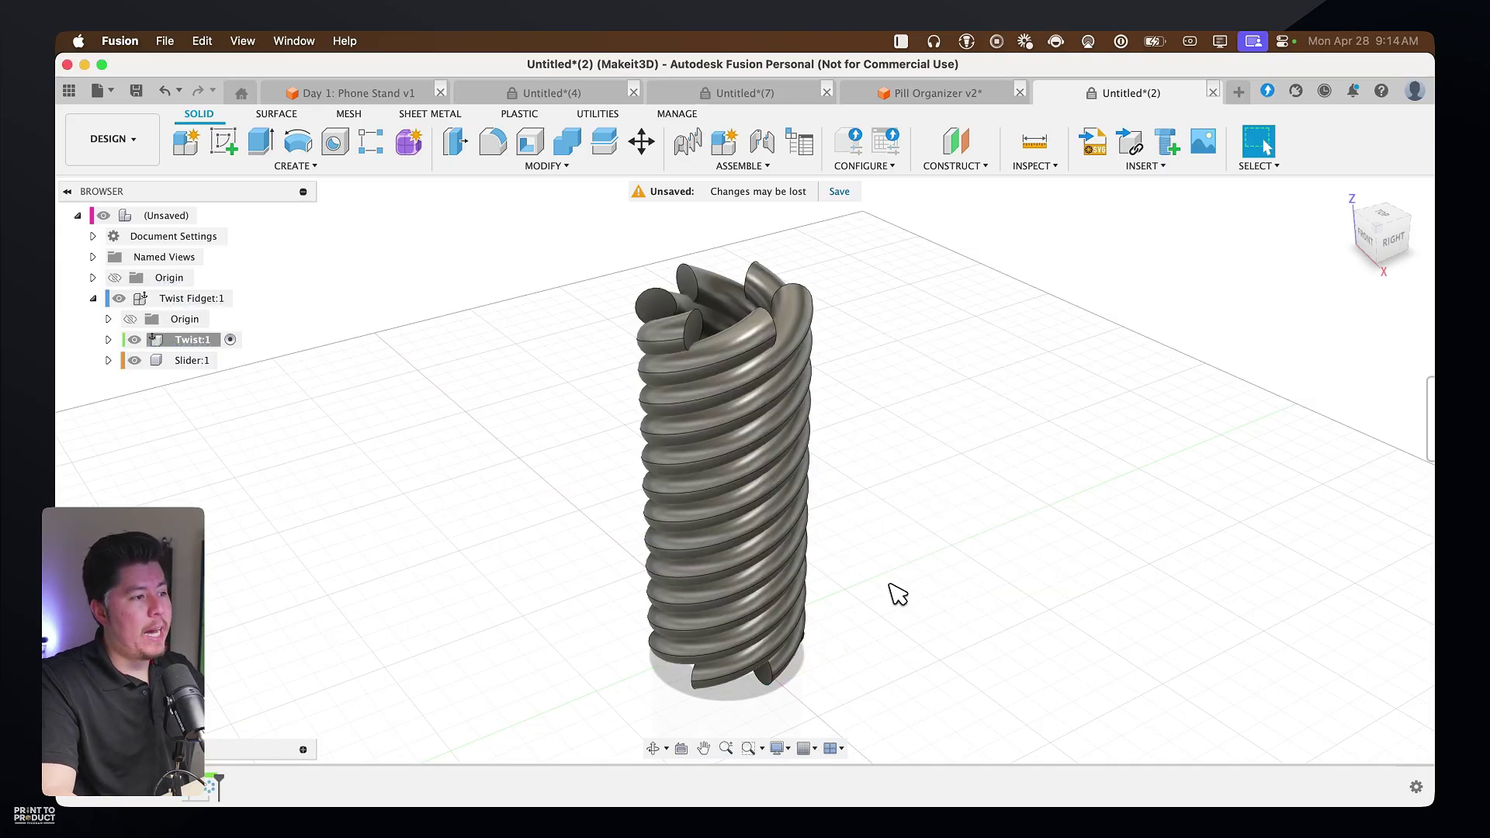
middle_click_drag(892, 592, 878, 550, "shift")
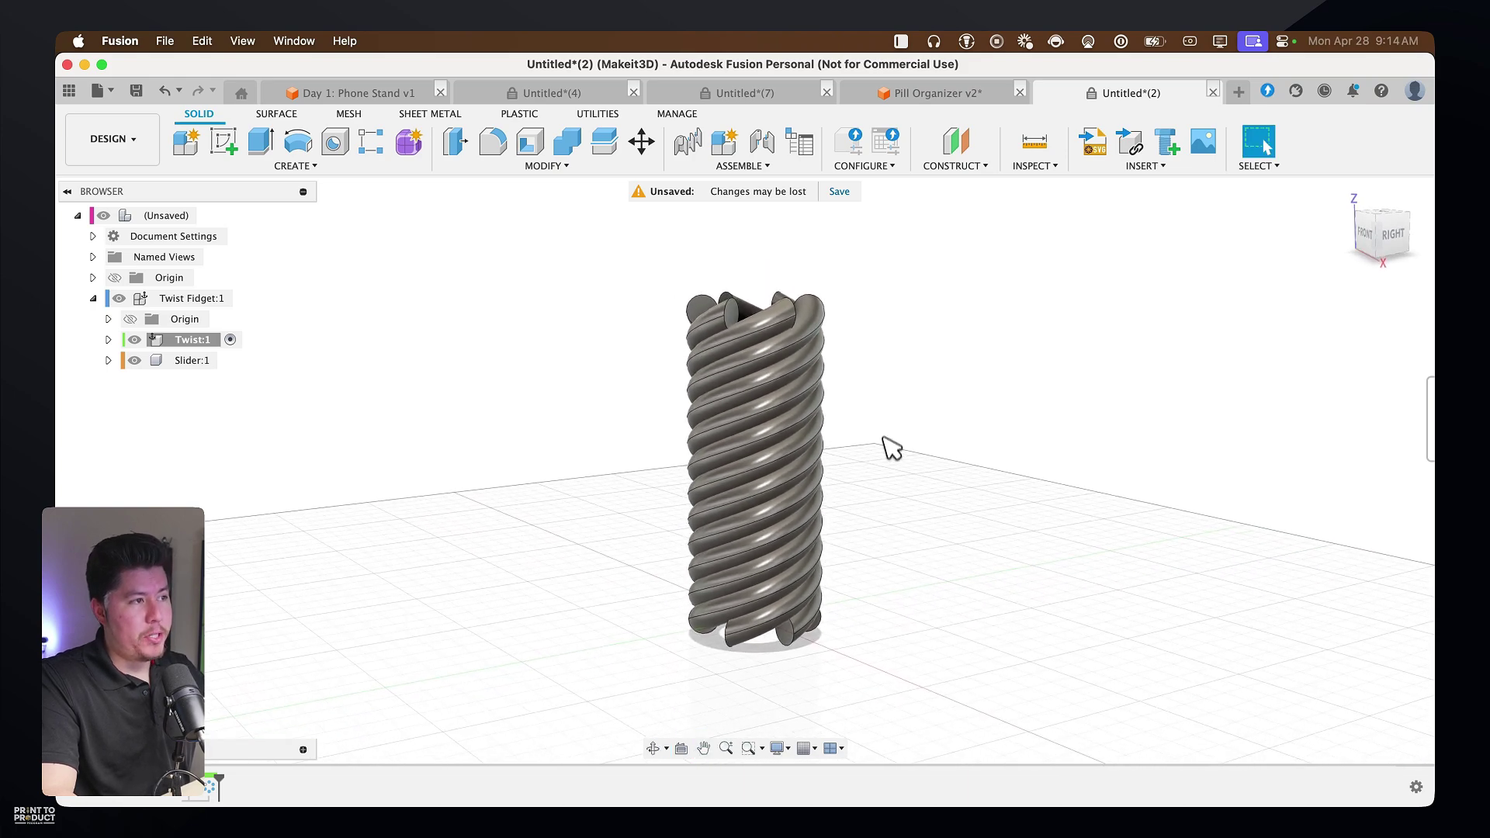
left_click_drag(643, 262, 864, 340)
left_click(898, 714)
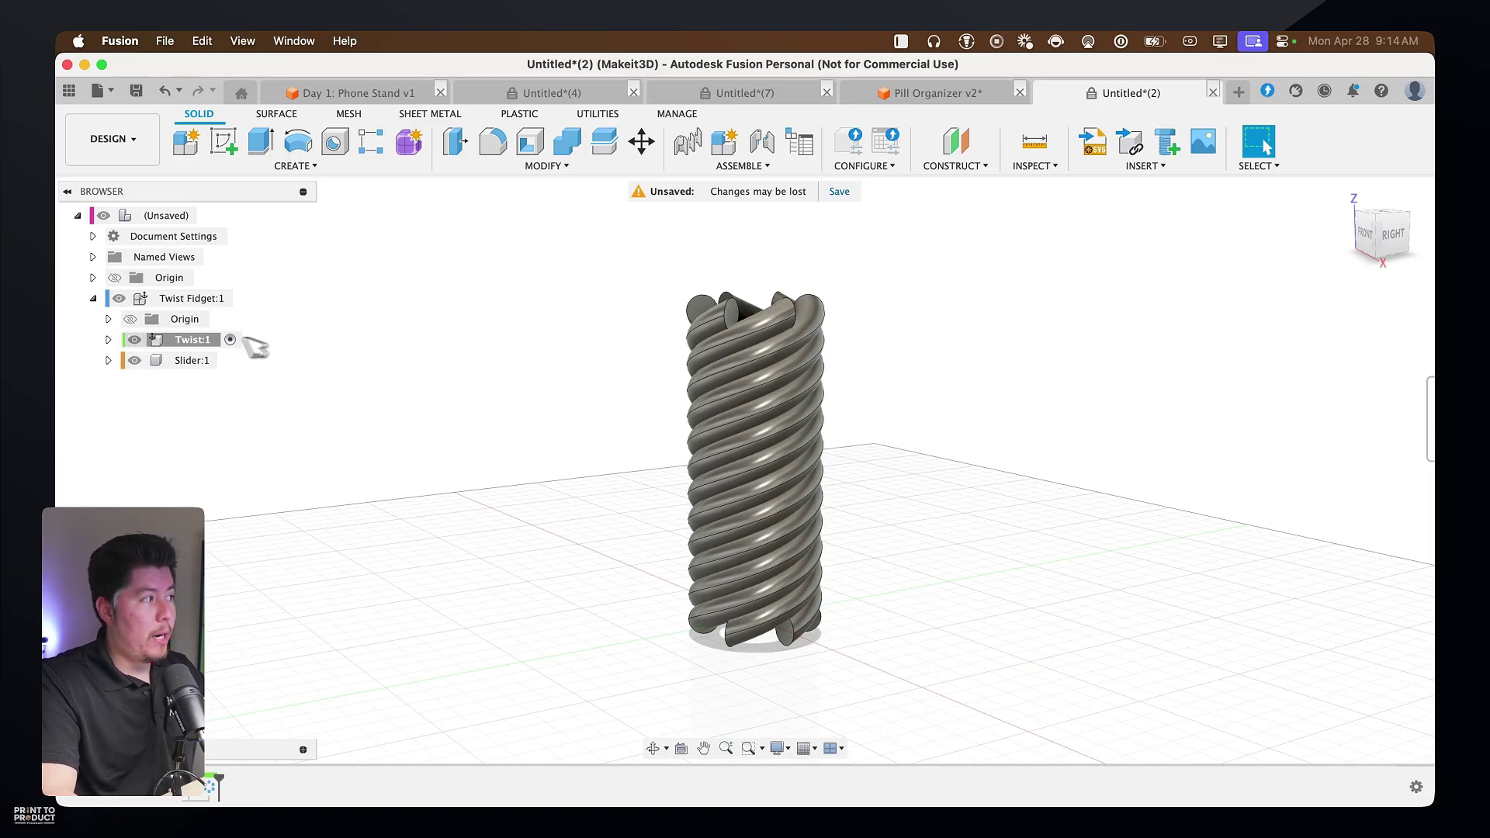
Expand Twist:1's Bodies folder to list Body1 through Body6
left_click(109, 340)
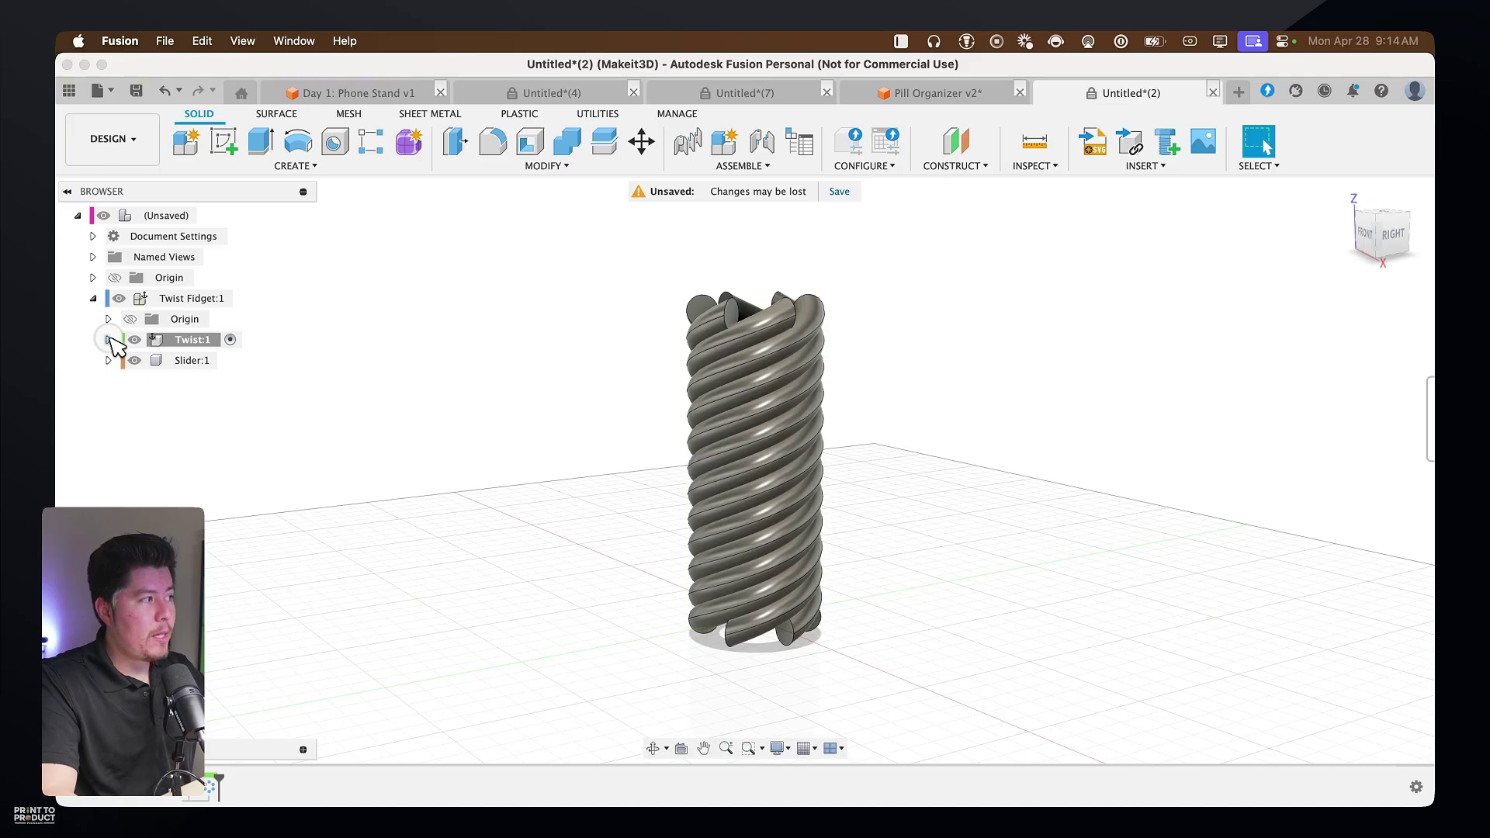
left_click(124, 381)
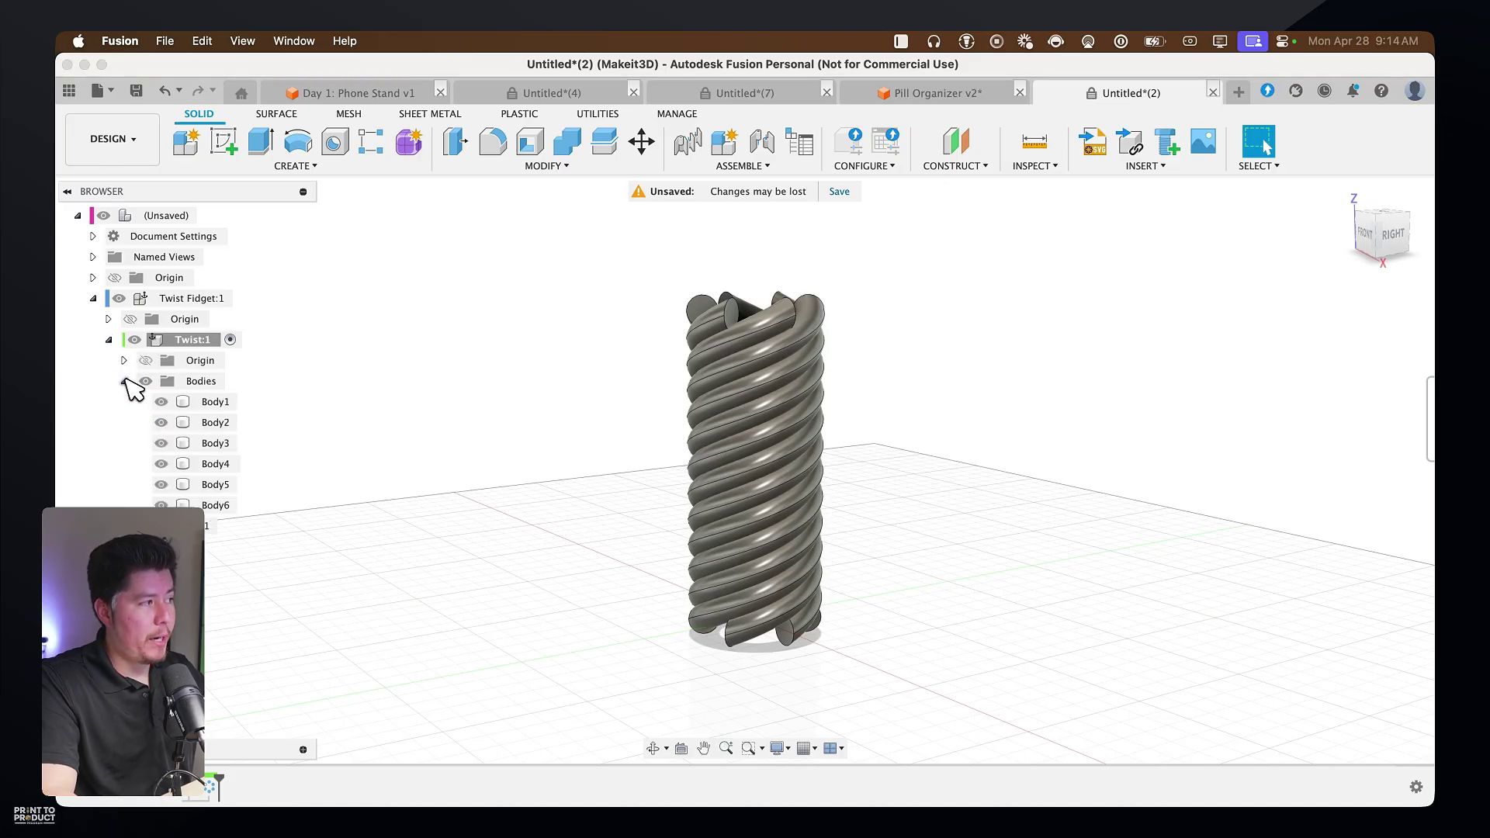
left_click(203, 402)
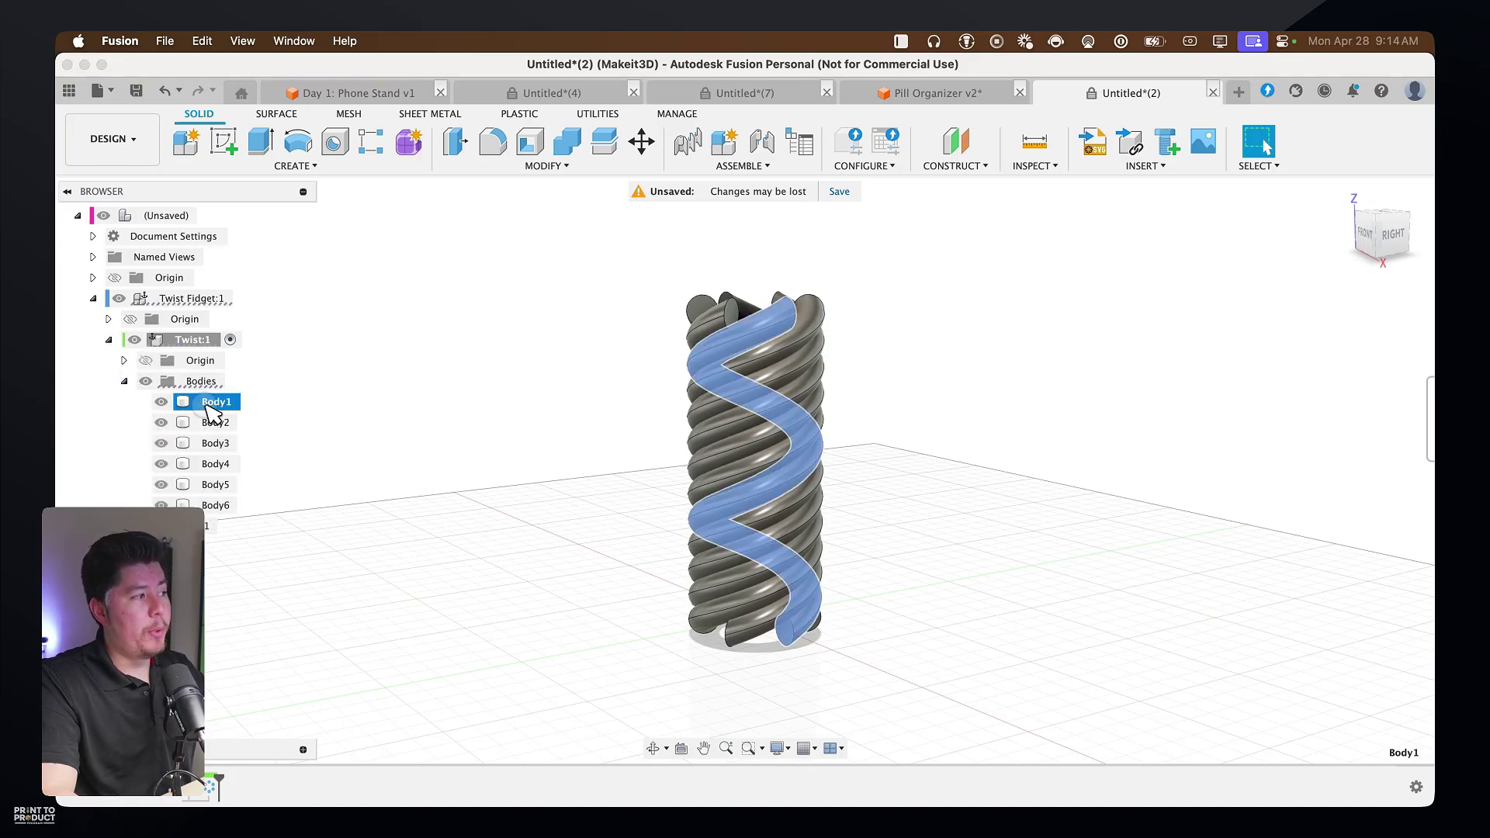
left_click(213, 505, "shift")
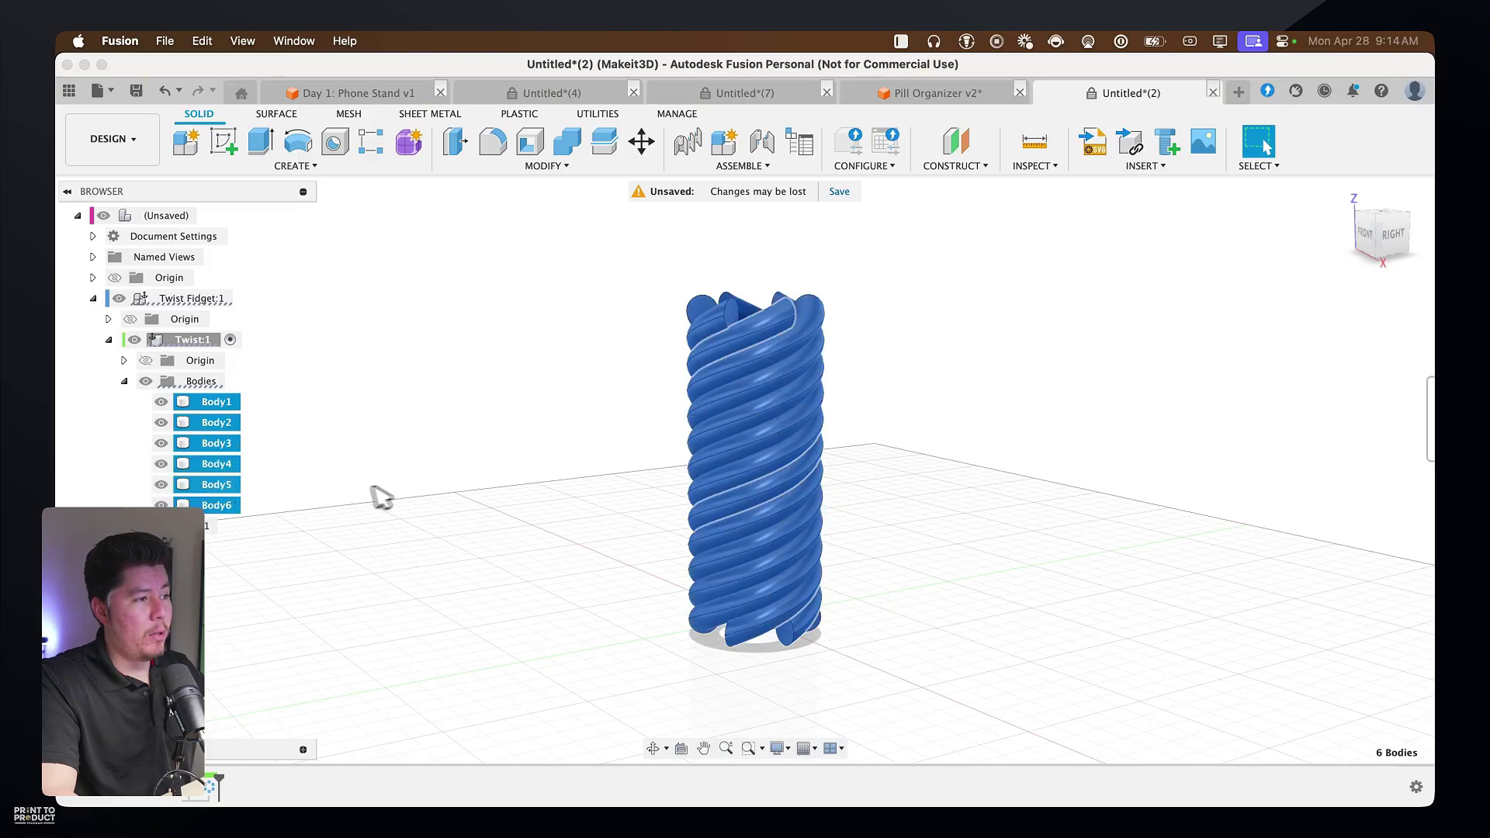
left_click(679, 445)
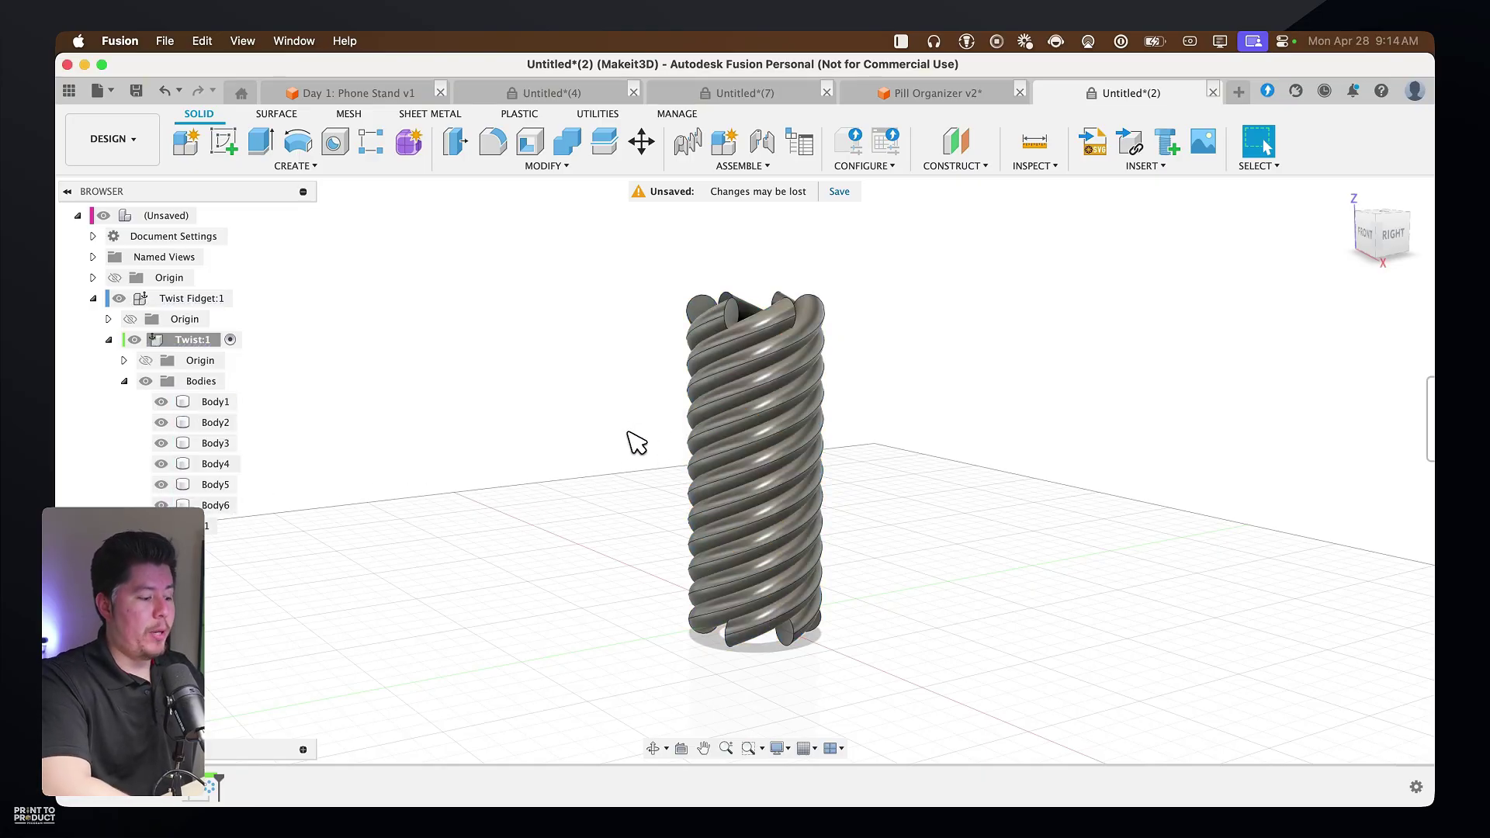
Join Body1 as target with Body2–Body6 as tools using Combine
key("s")
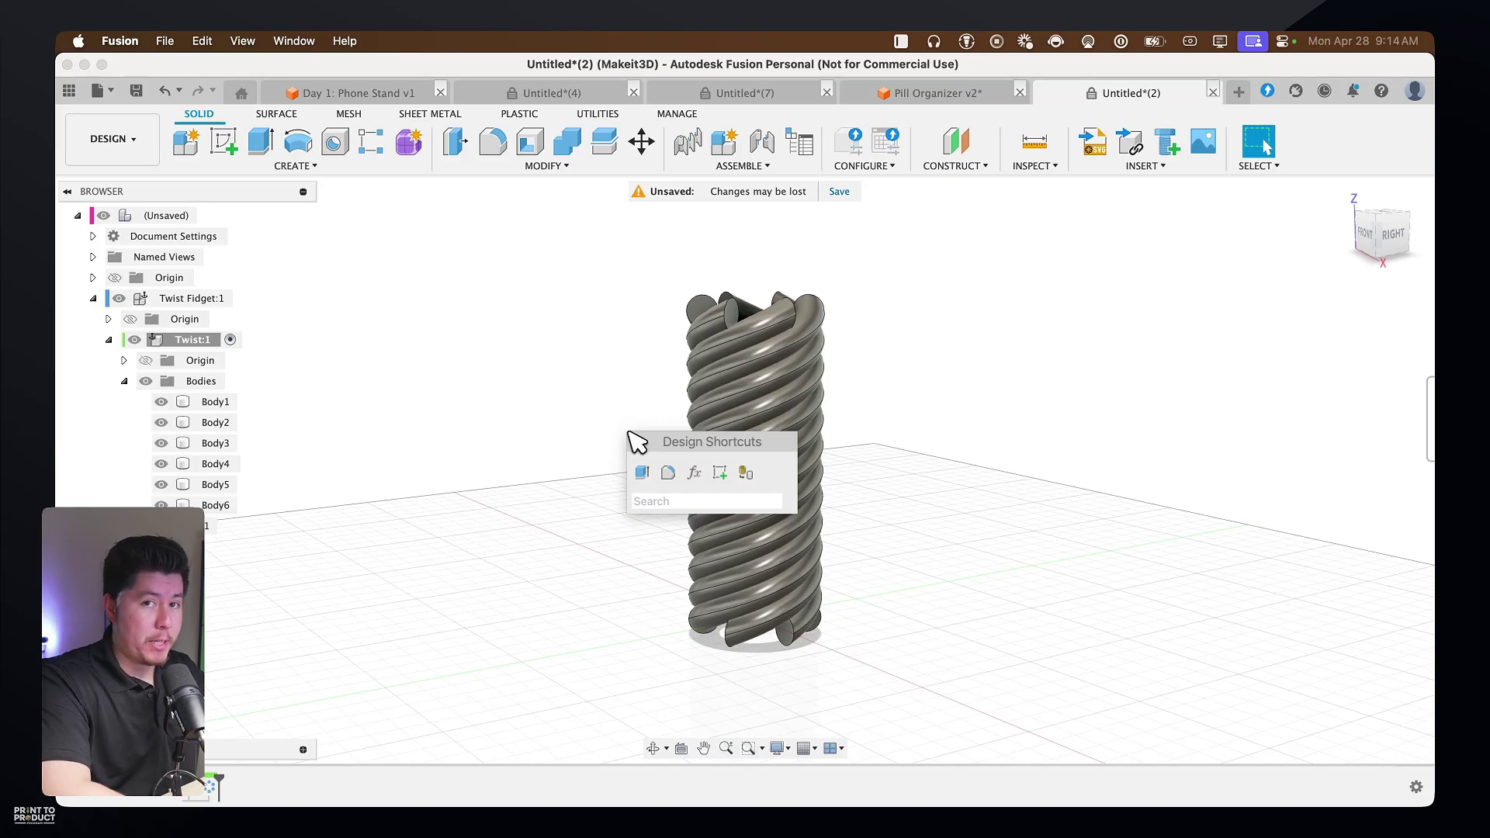
type("combine")
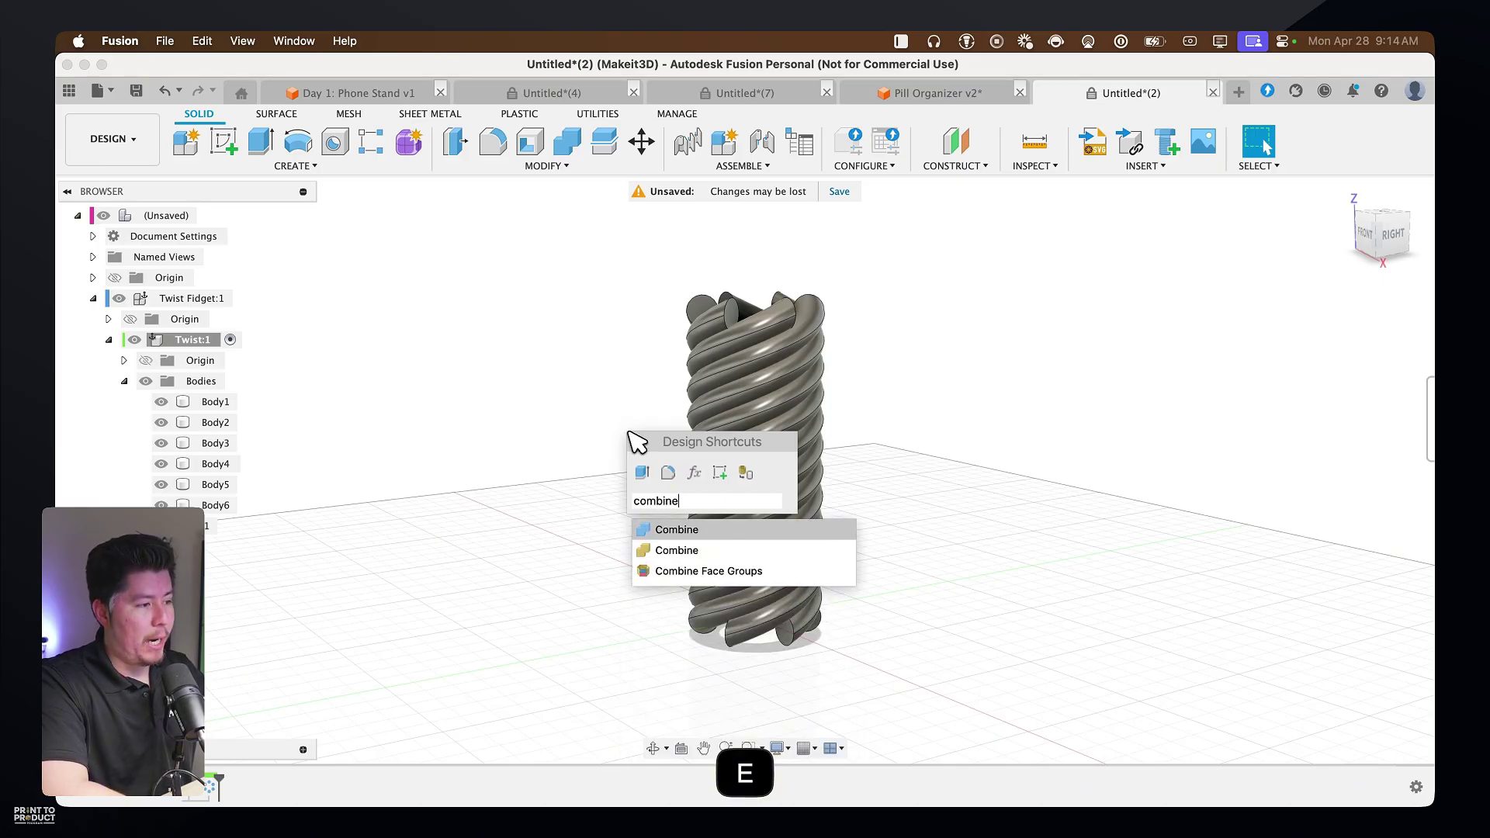
left_click(647, 532)
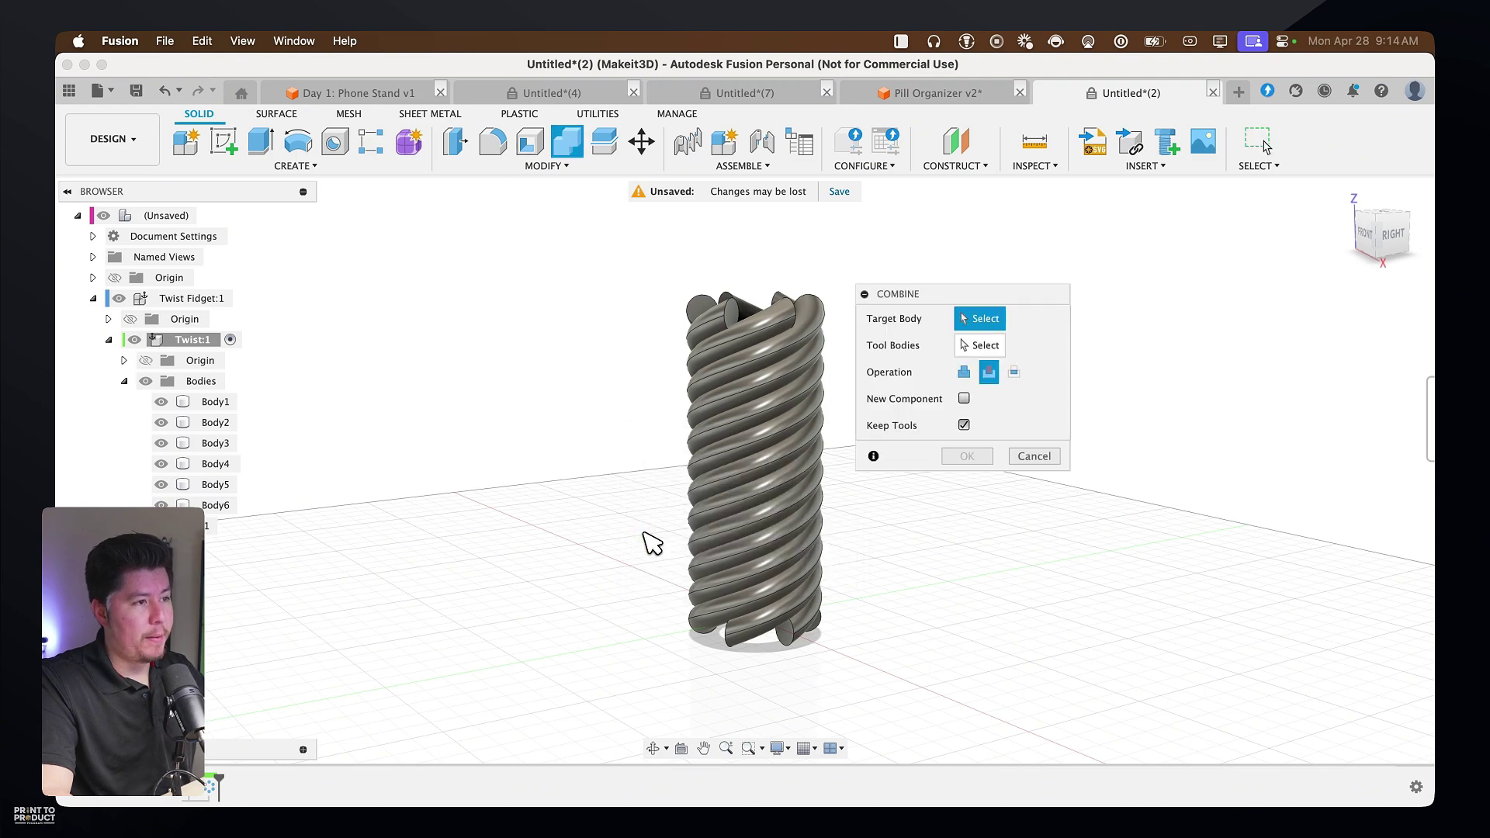
left_click(211, 401)
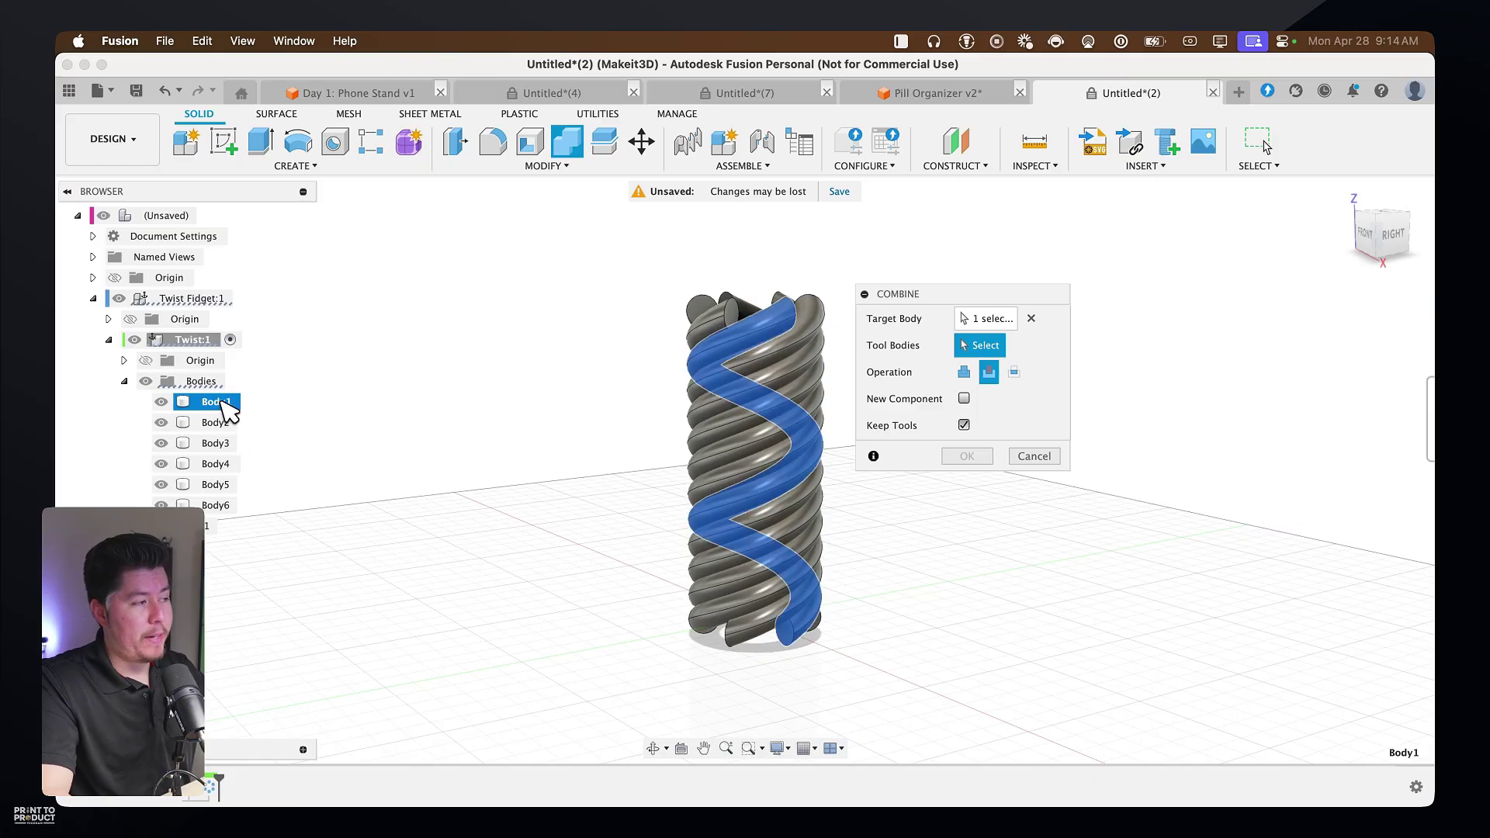
left_click(221, 424)
left_click(220, 444)
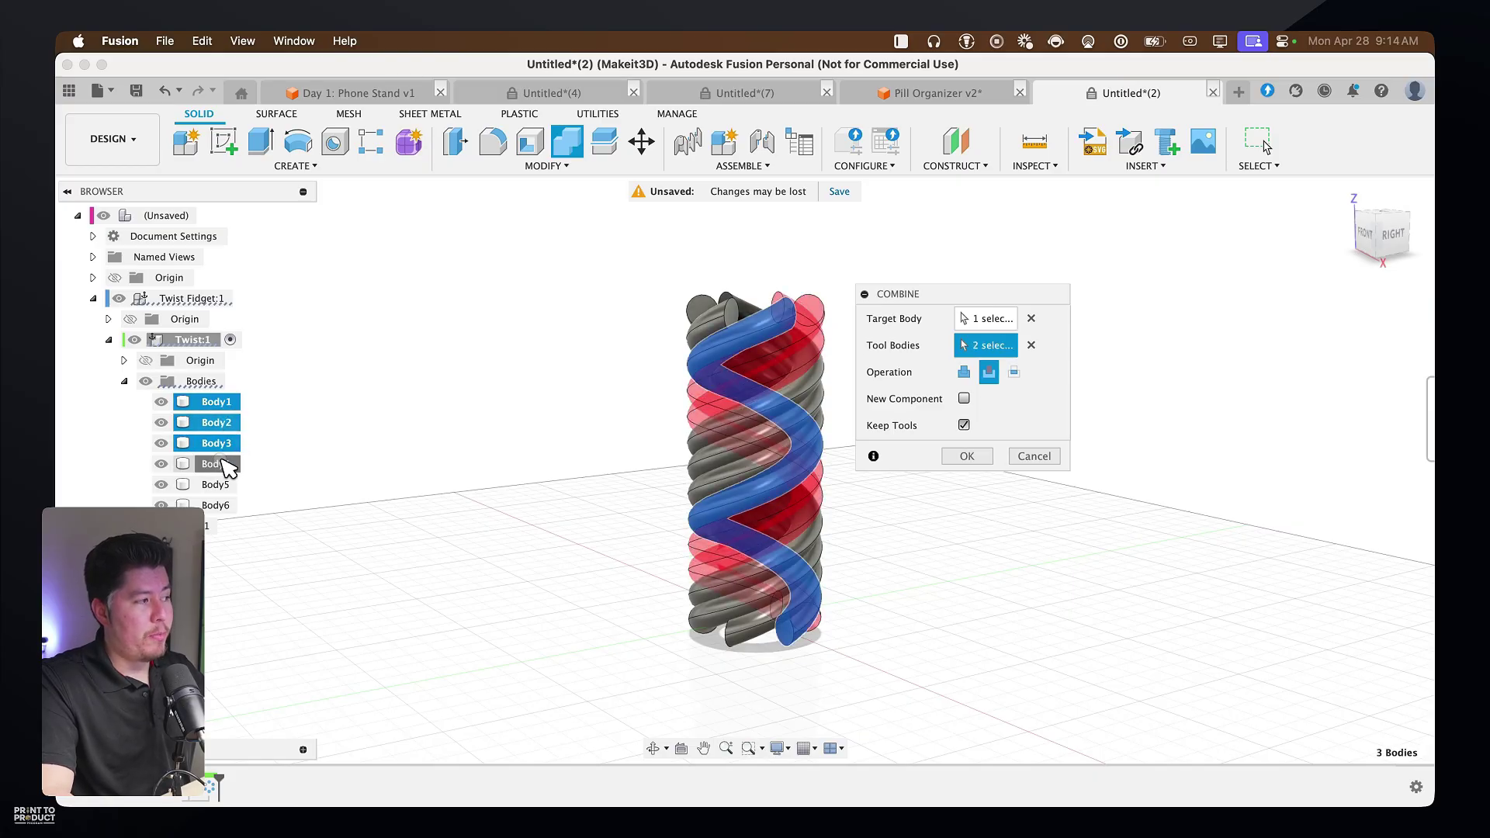
left_click(220, 464)
left_click(222, 506, "shift")
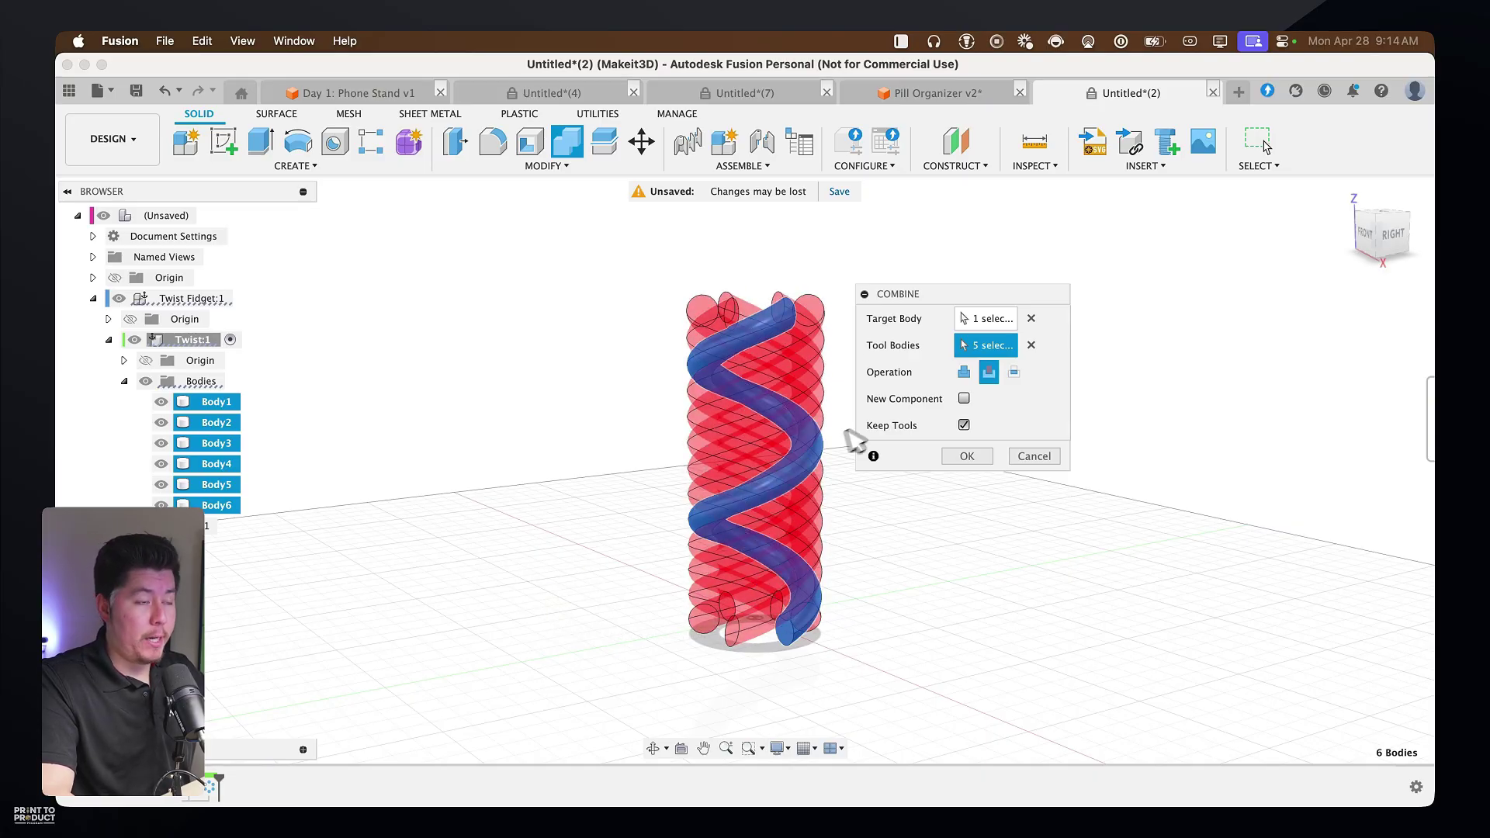
left_click(964, 372)
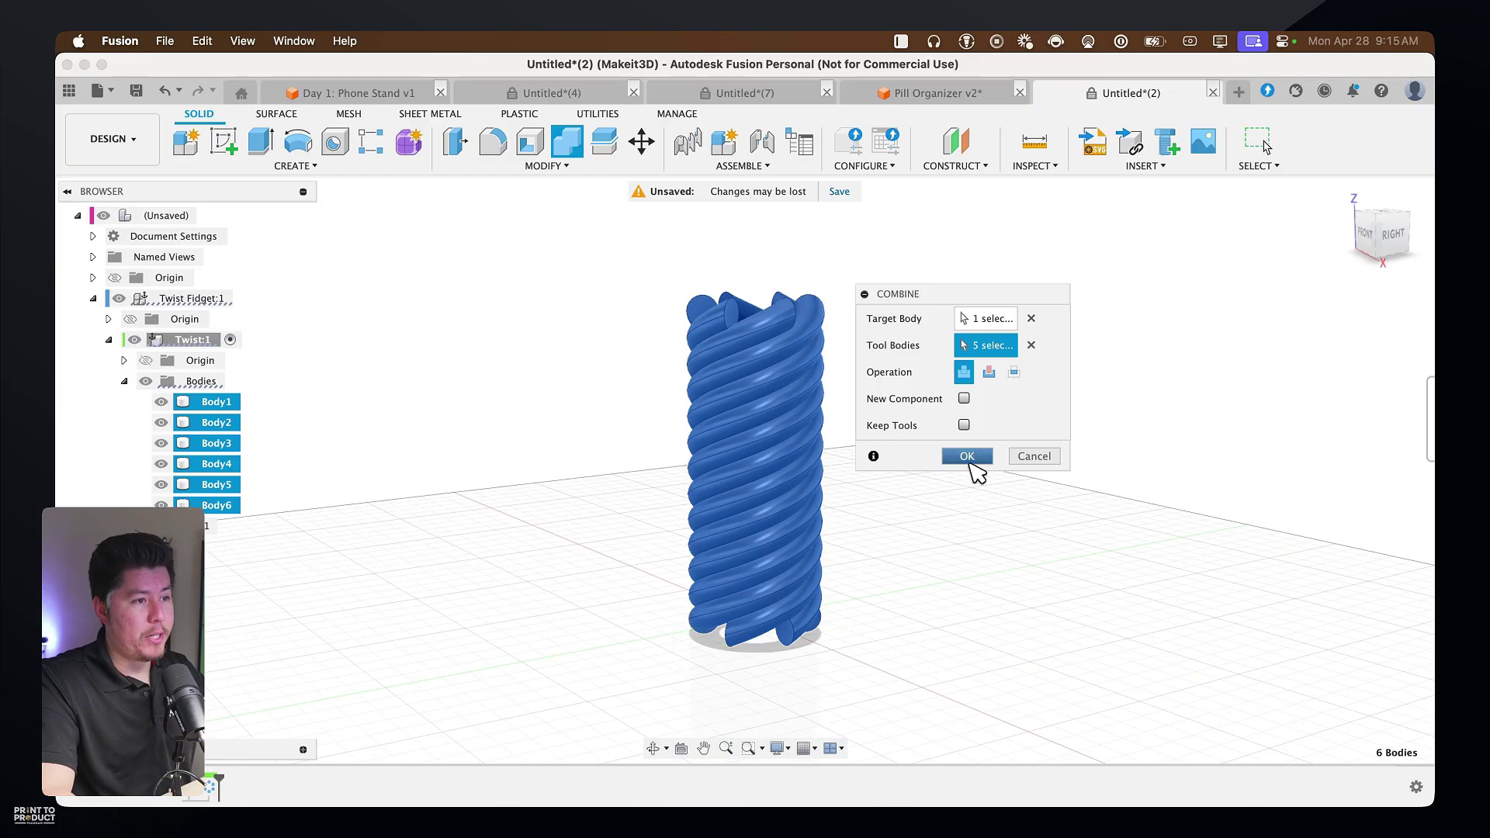
left_click(968, 458)
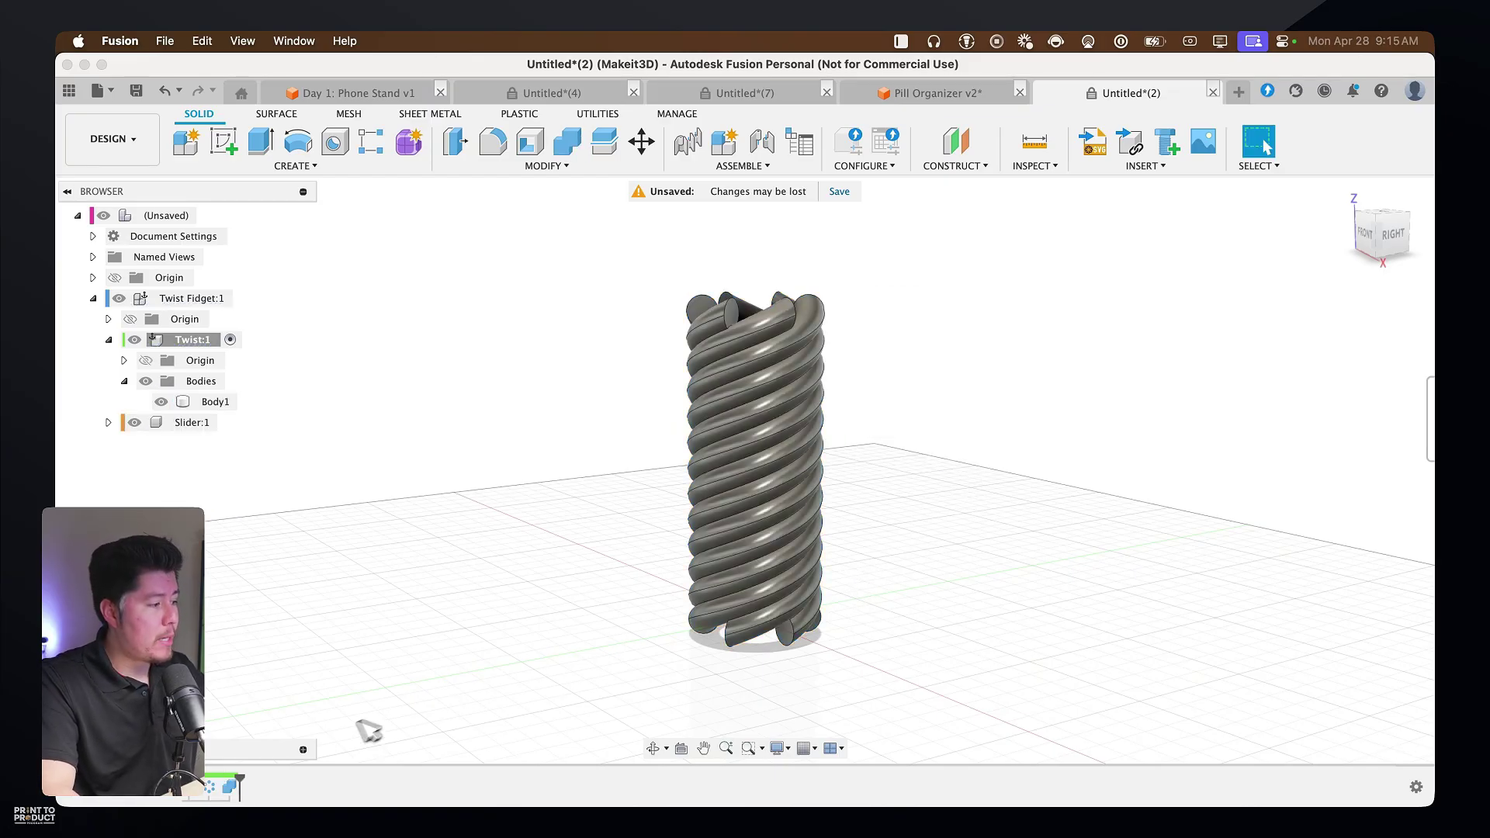
Edit the Combine feature so the tool bodies are not kept
double_click(230, 787)
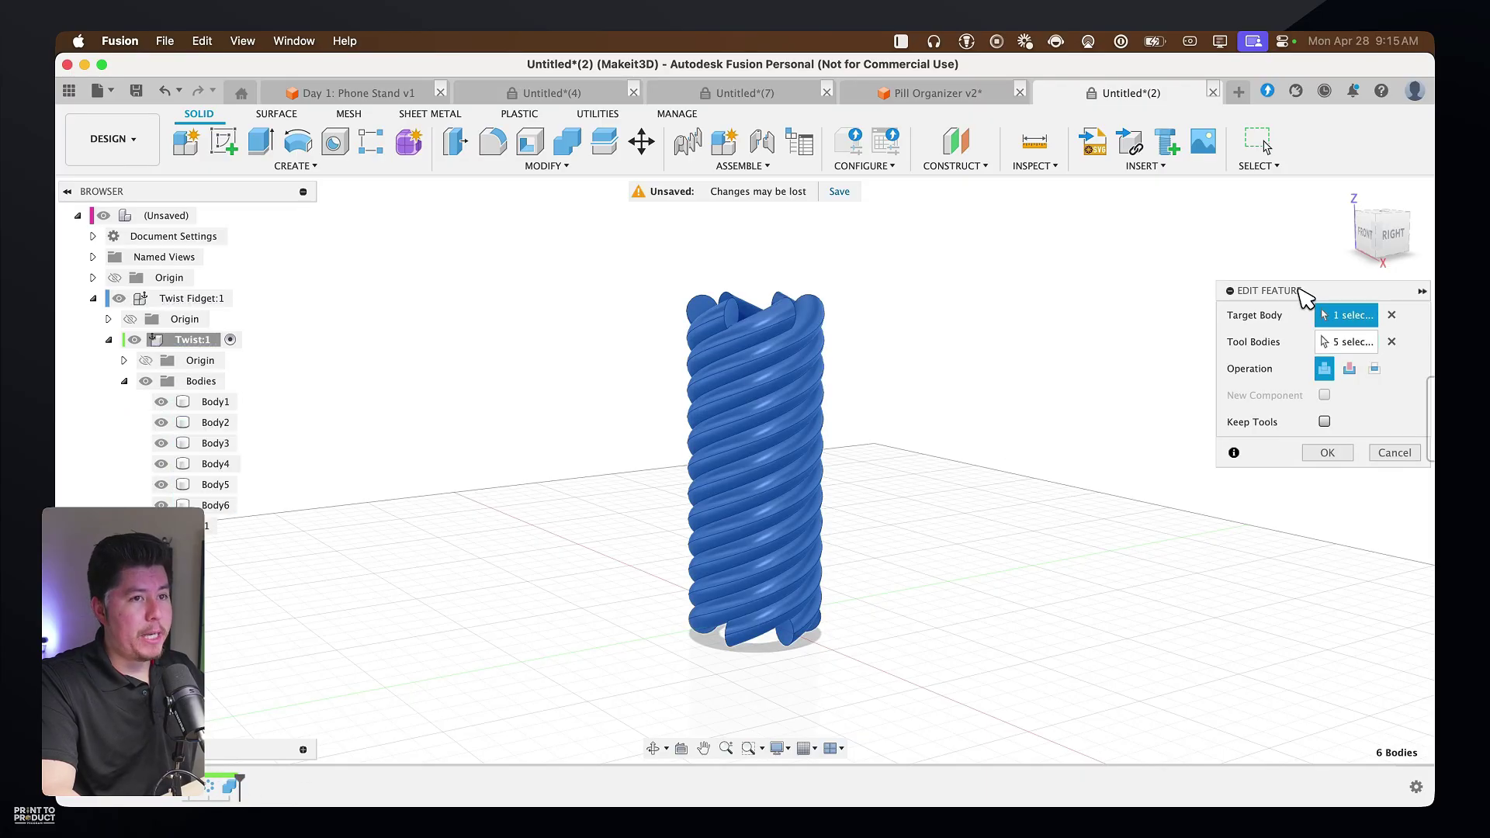
left_click_drag(1307, 297, 952, 333)
left_click(970, 458)
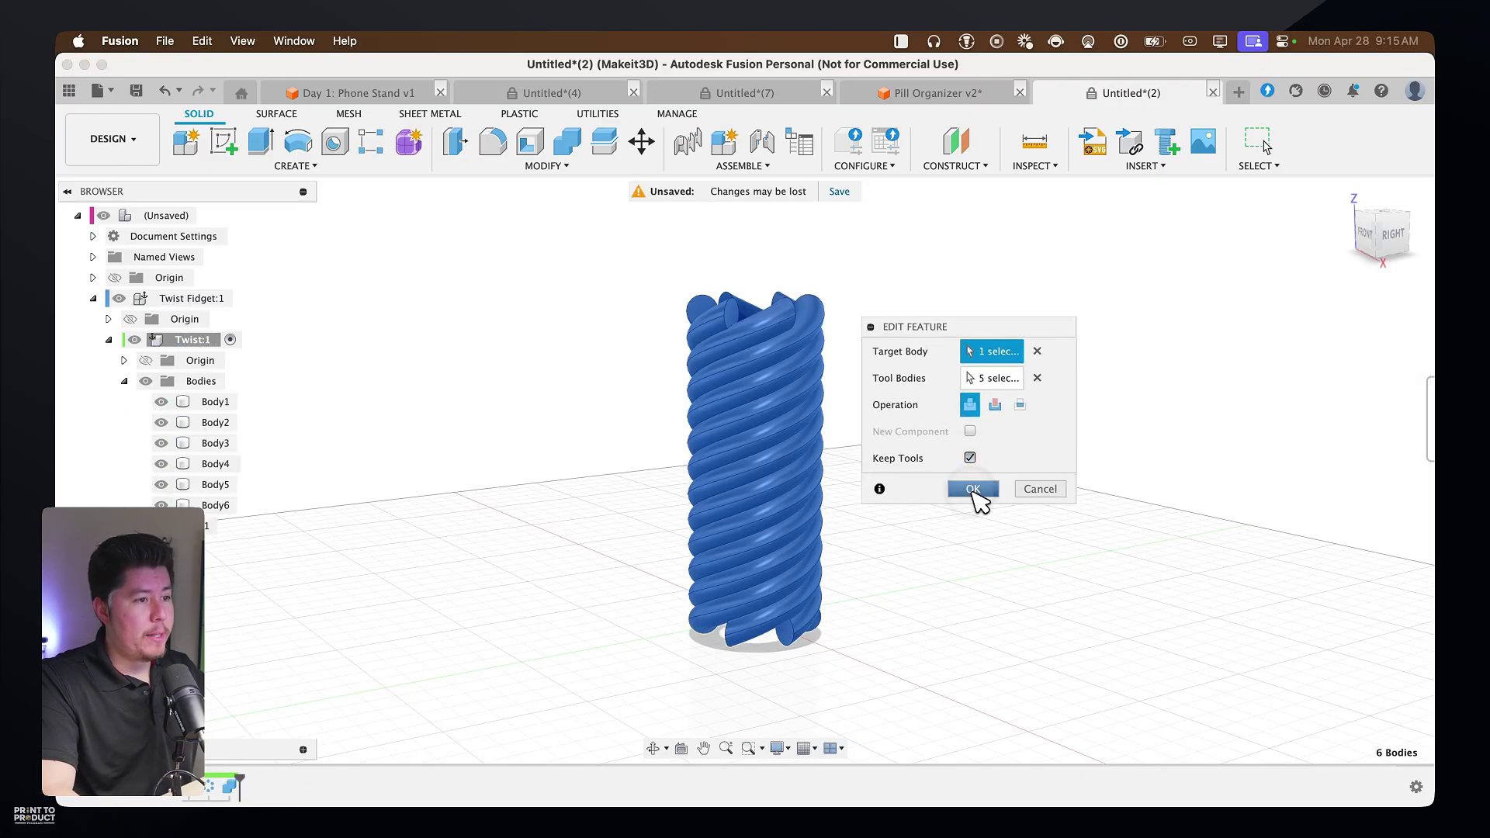
left_click(974, 491)
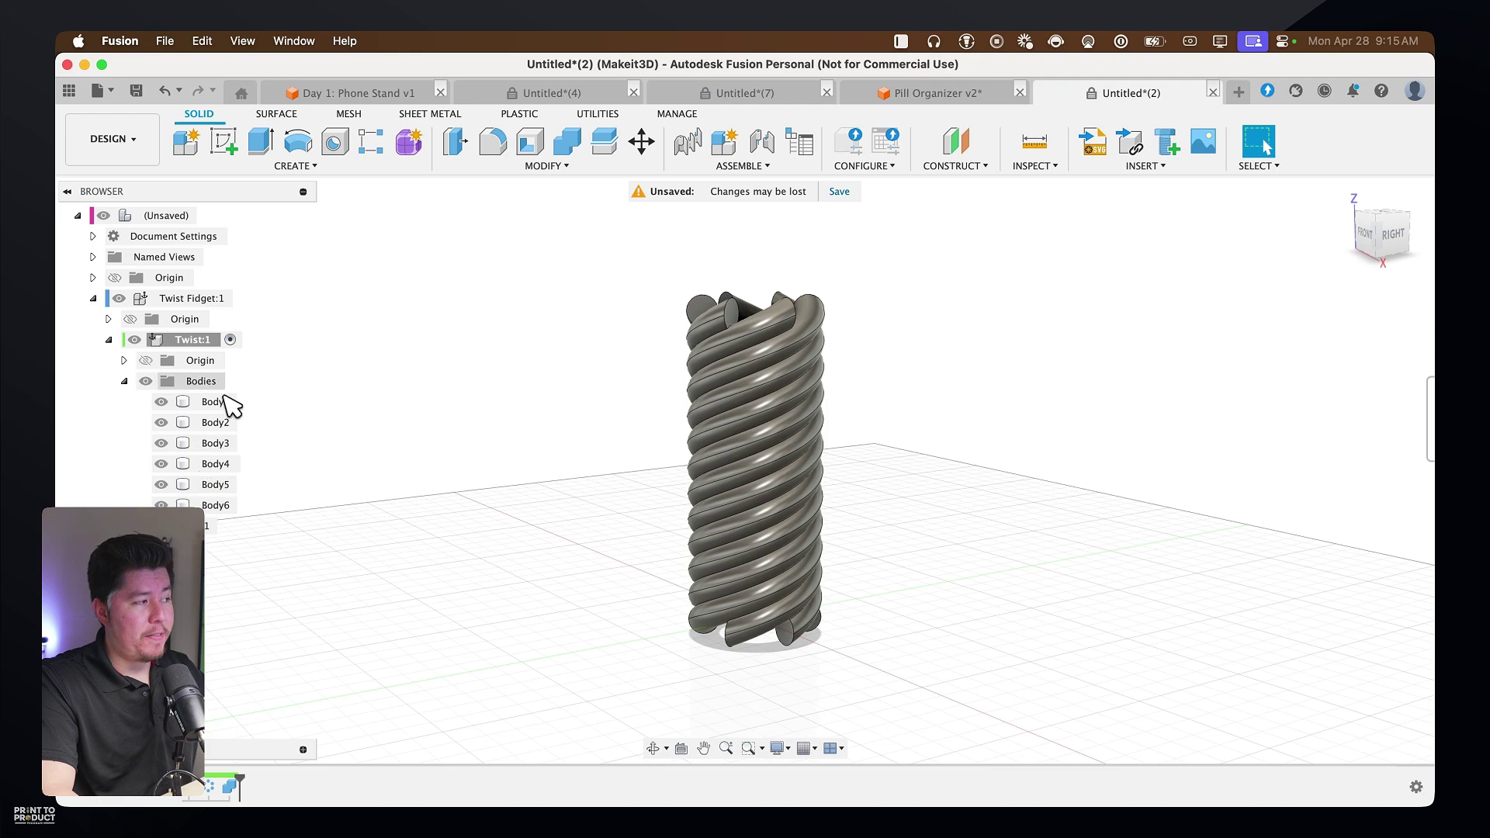
double_click(228, 785)
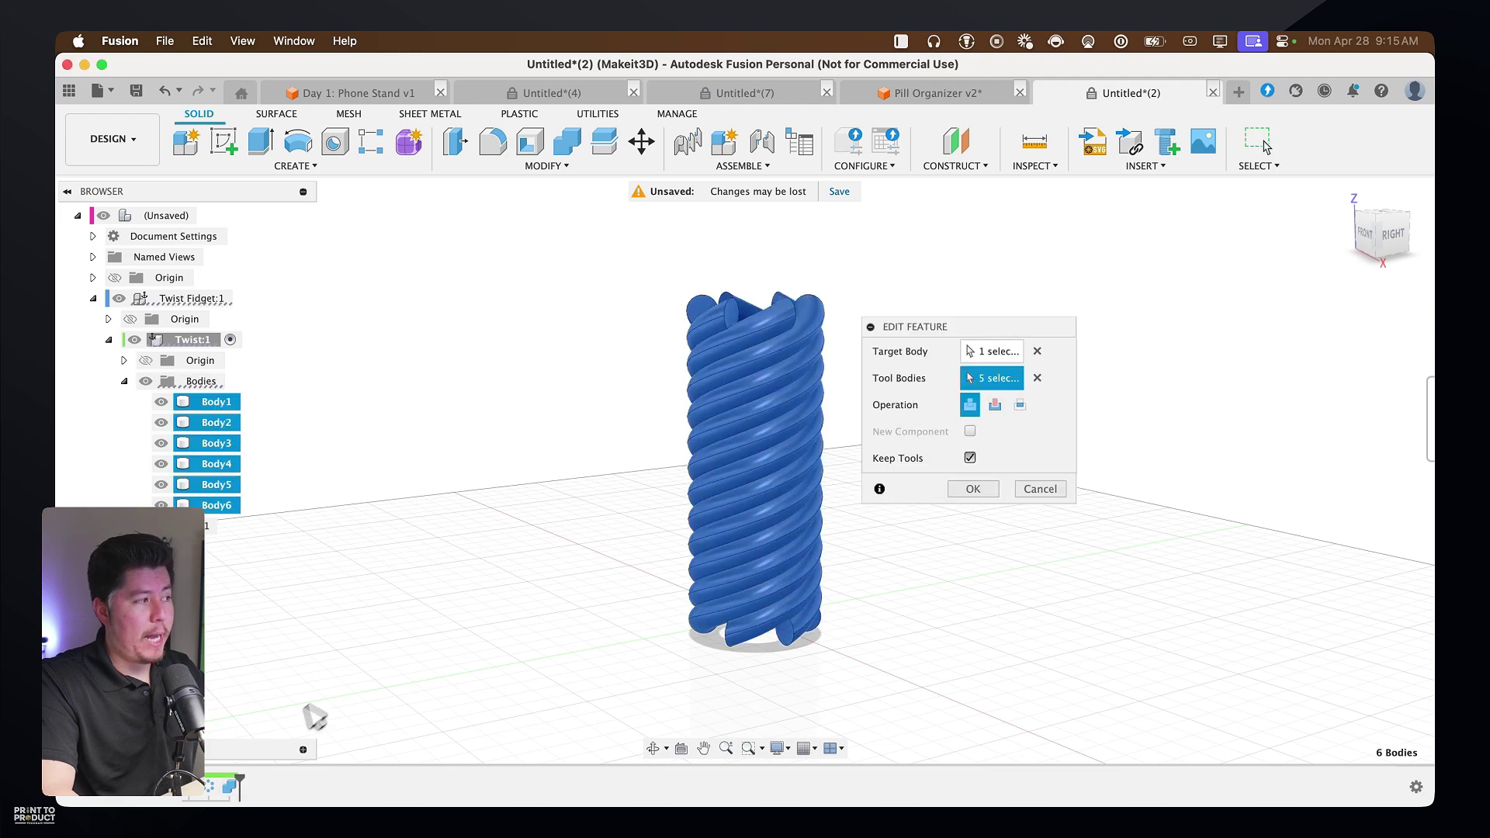
left_click(970, 459)
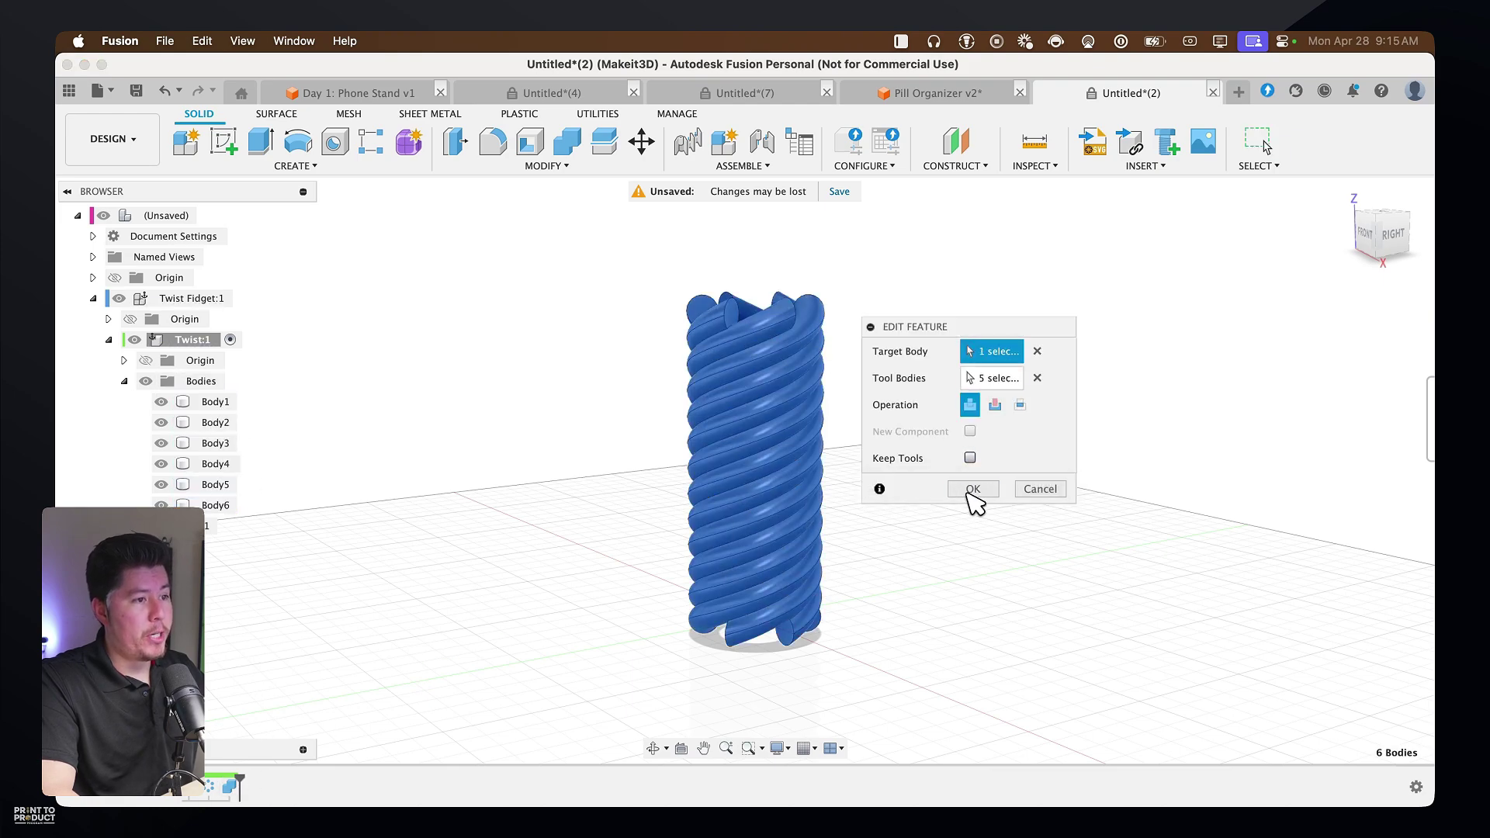
left_click(973, 489)
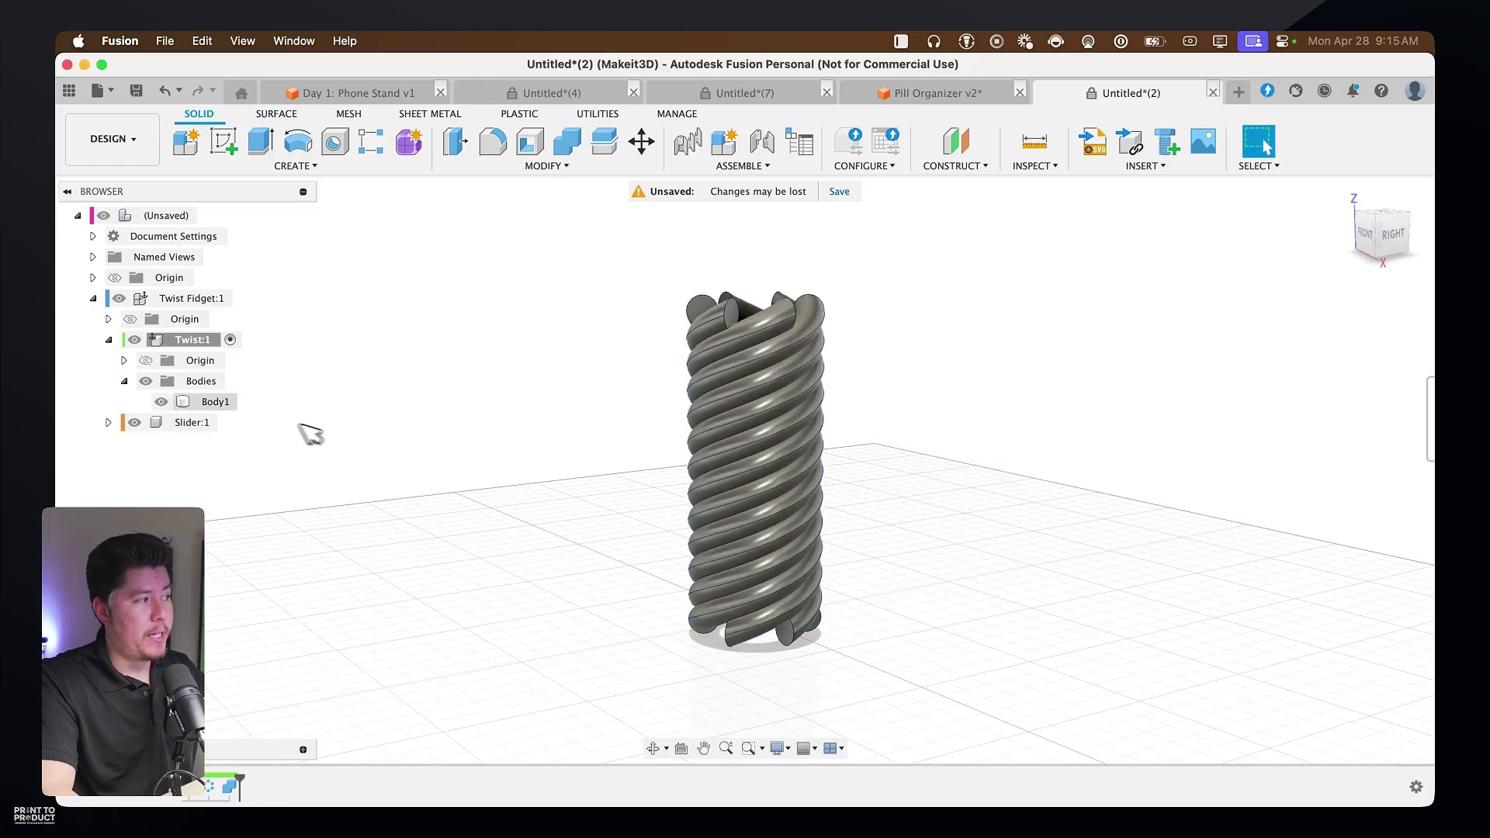
Rename the combined Body1 to 'Twist' in the Browser
left_click(212, 402)
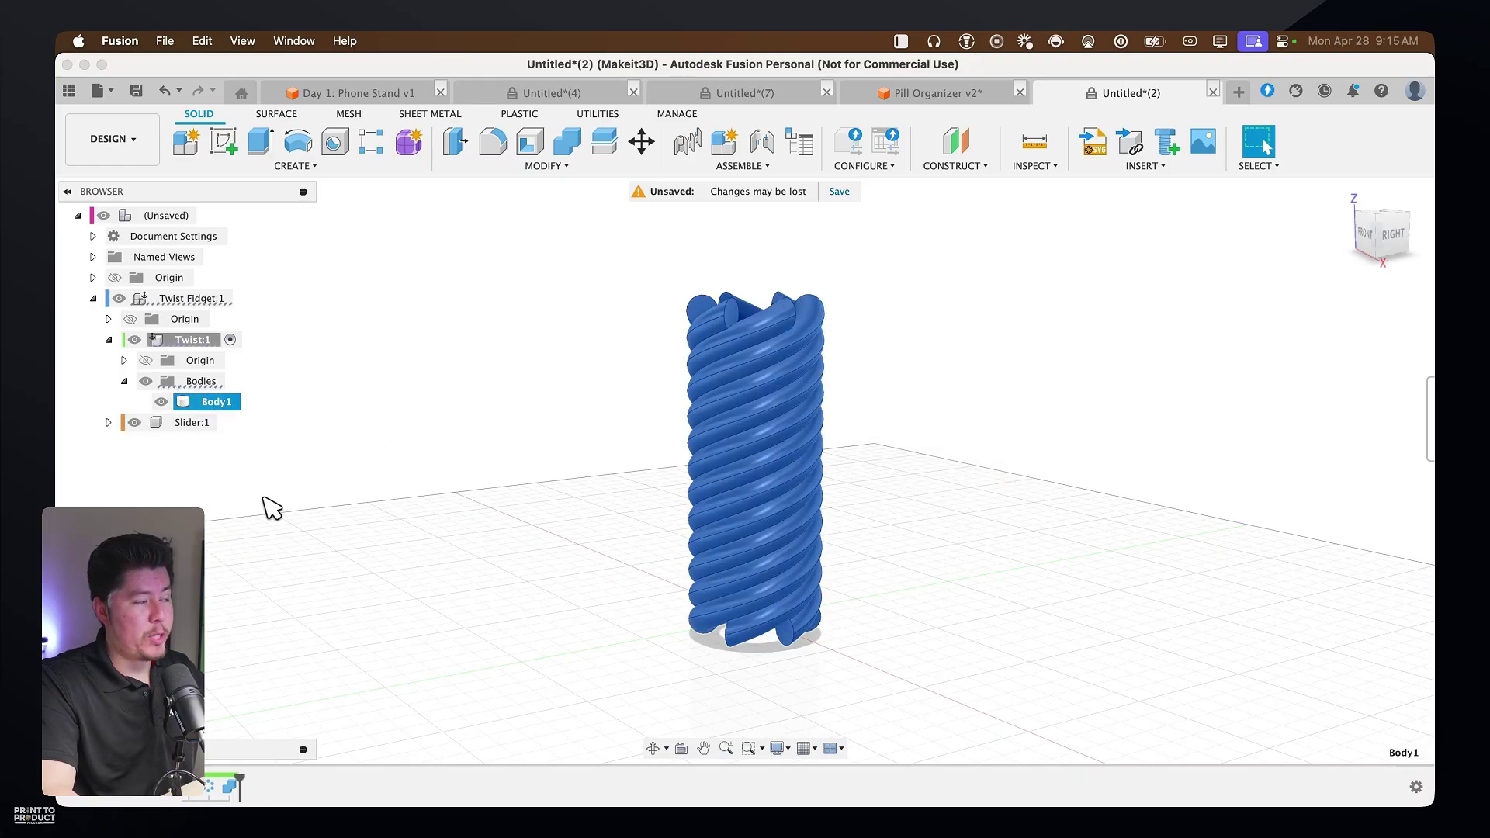
double_click(216, 403)
type("Twisw")
key("BackSpace")
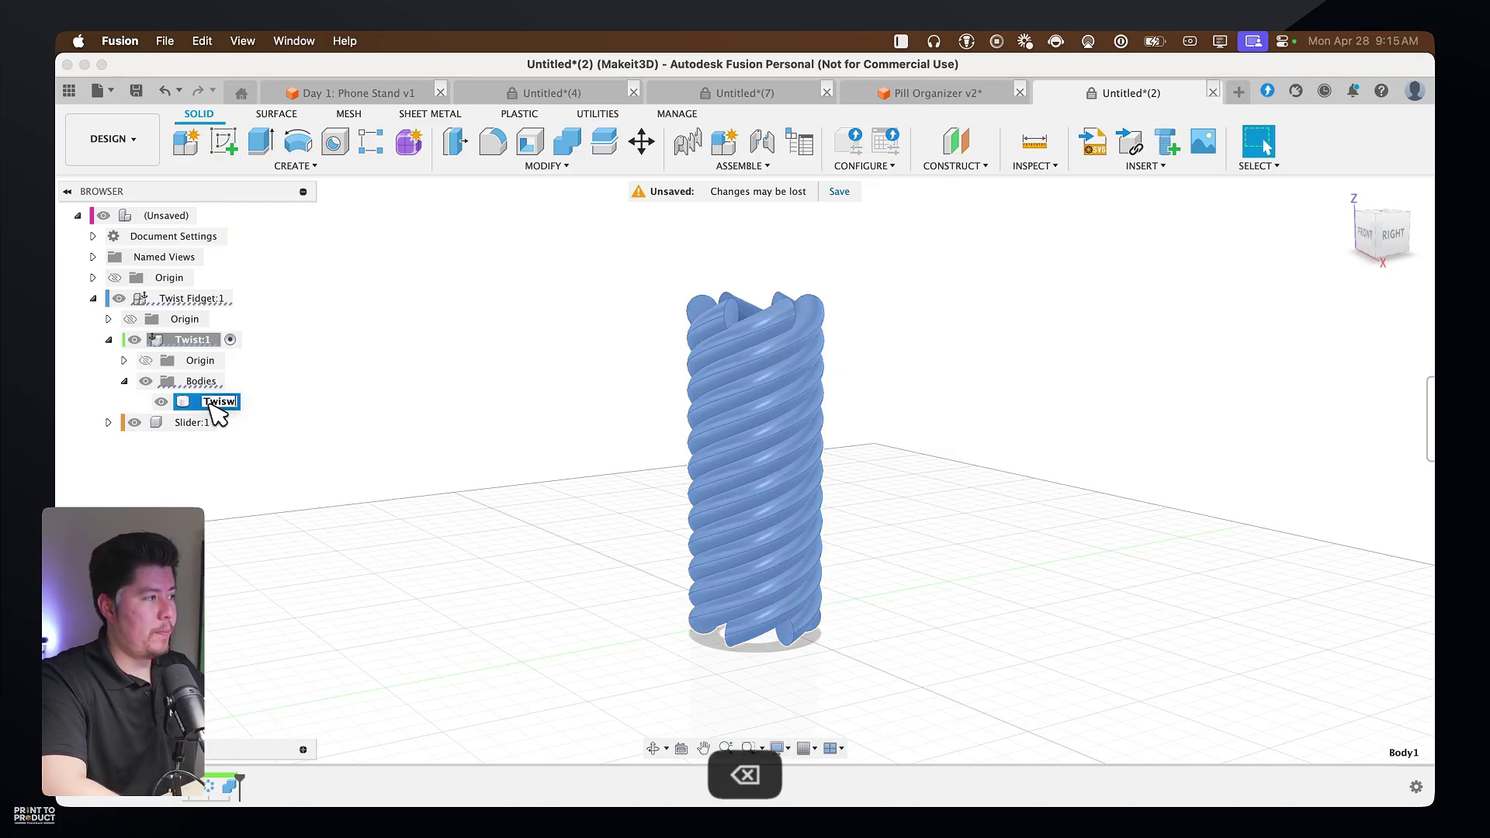
type("t")
key("Return")
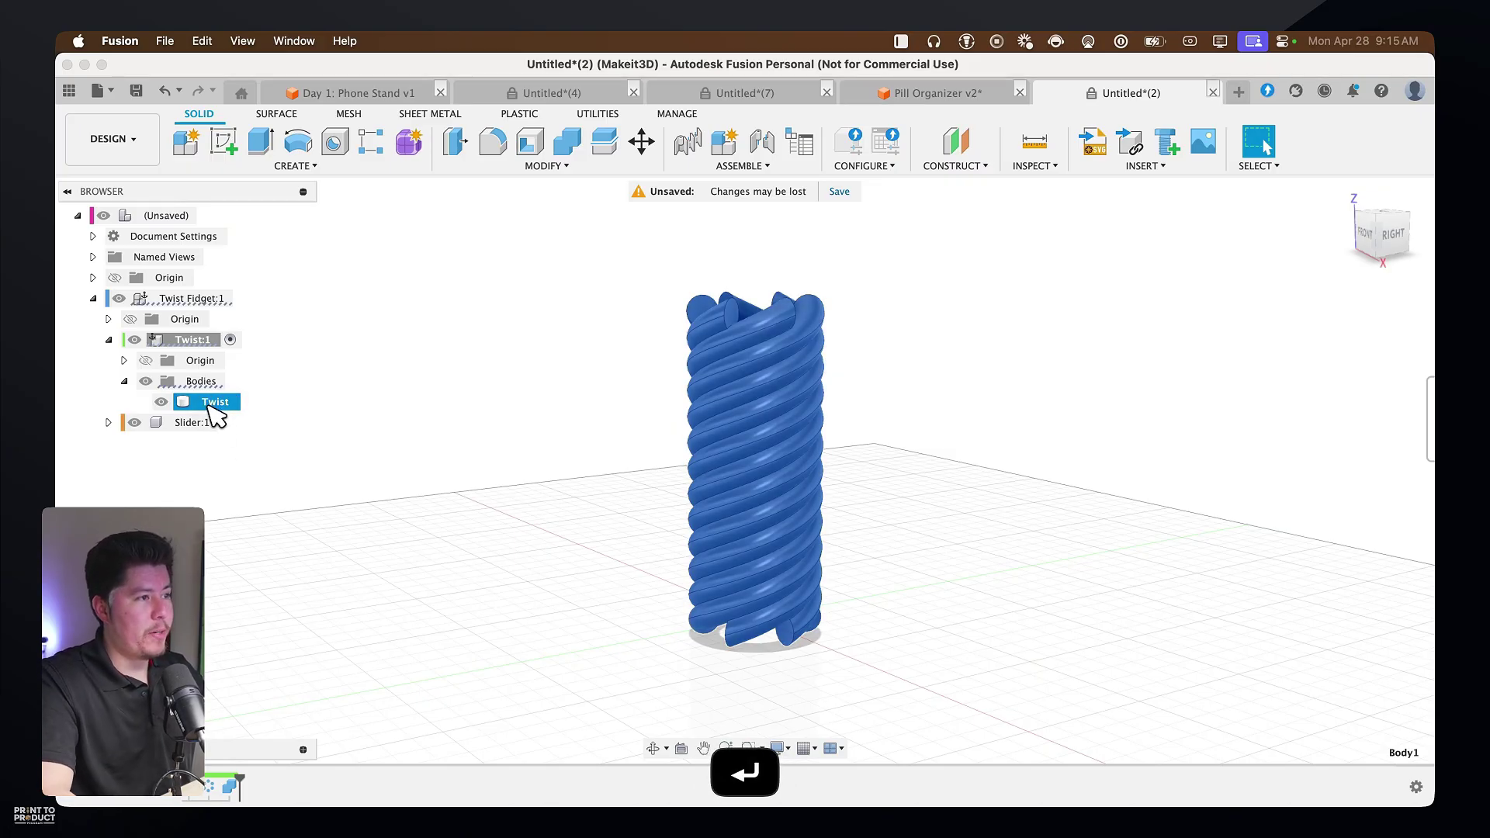
left_click(442, 495)
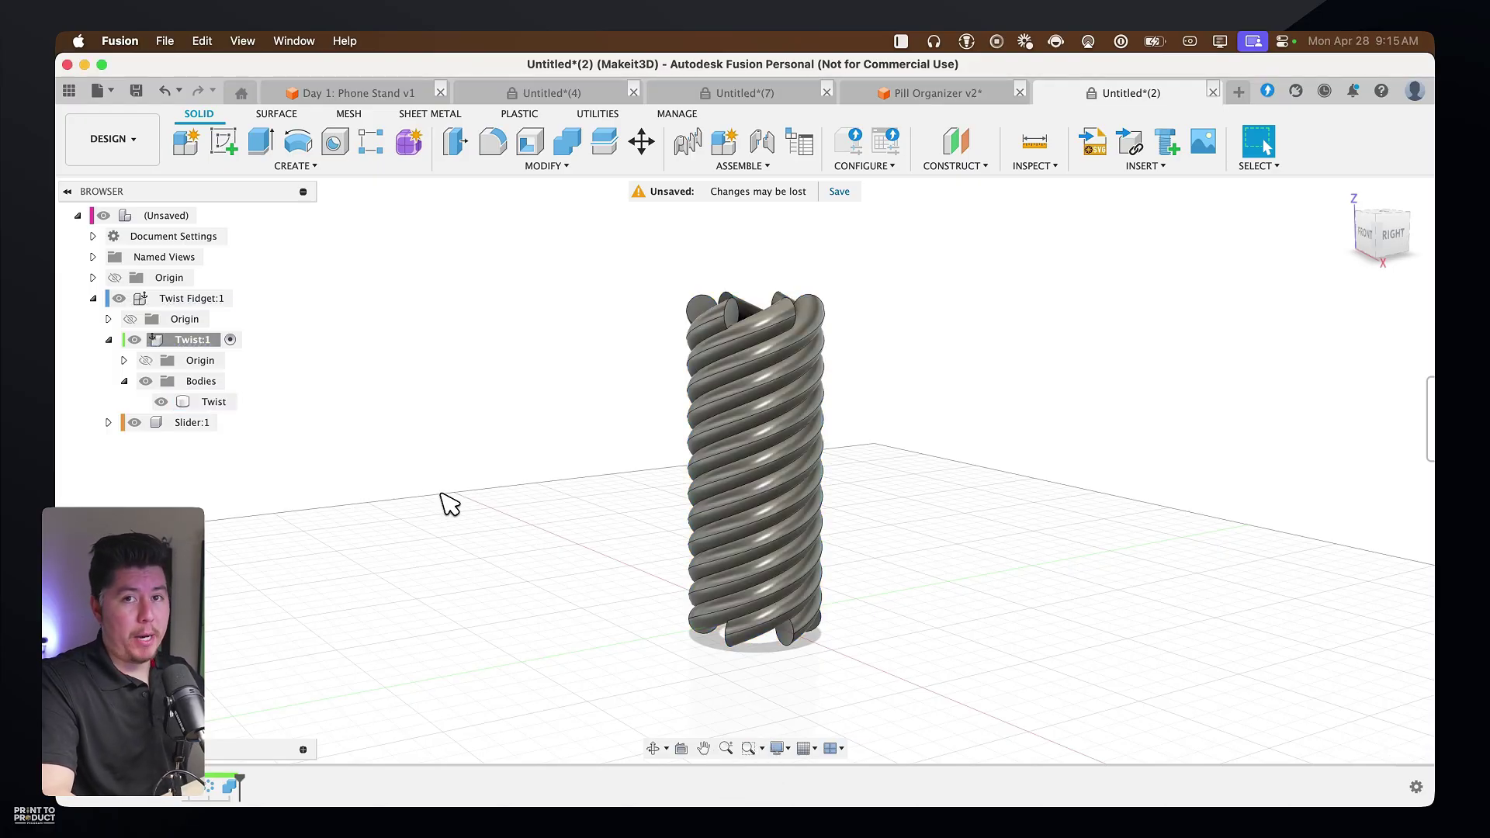
Start an offset plane based on the component's XY origin plane
key("s")
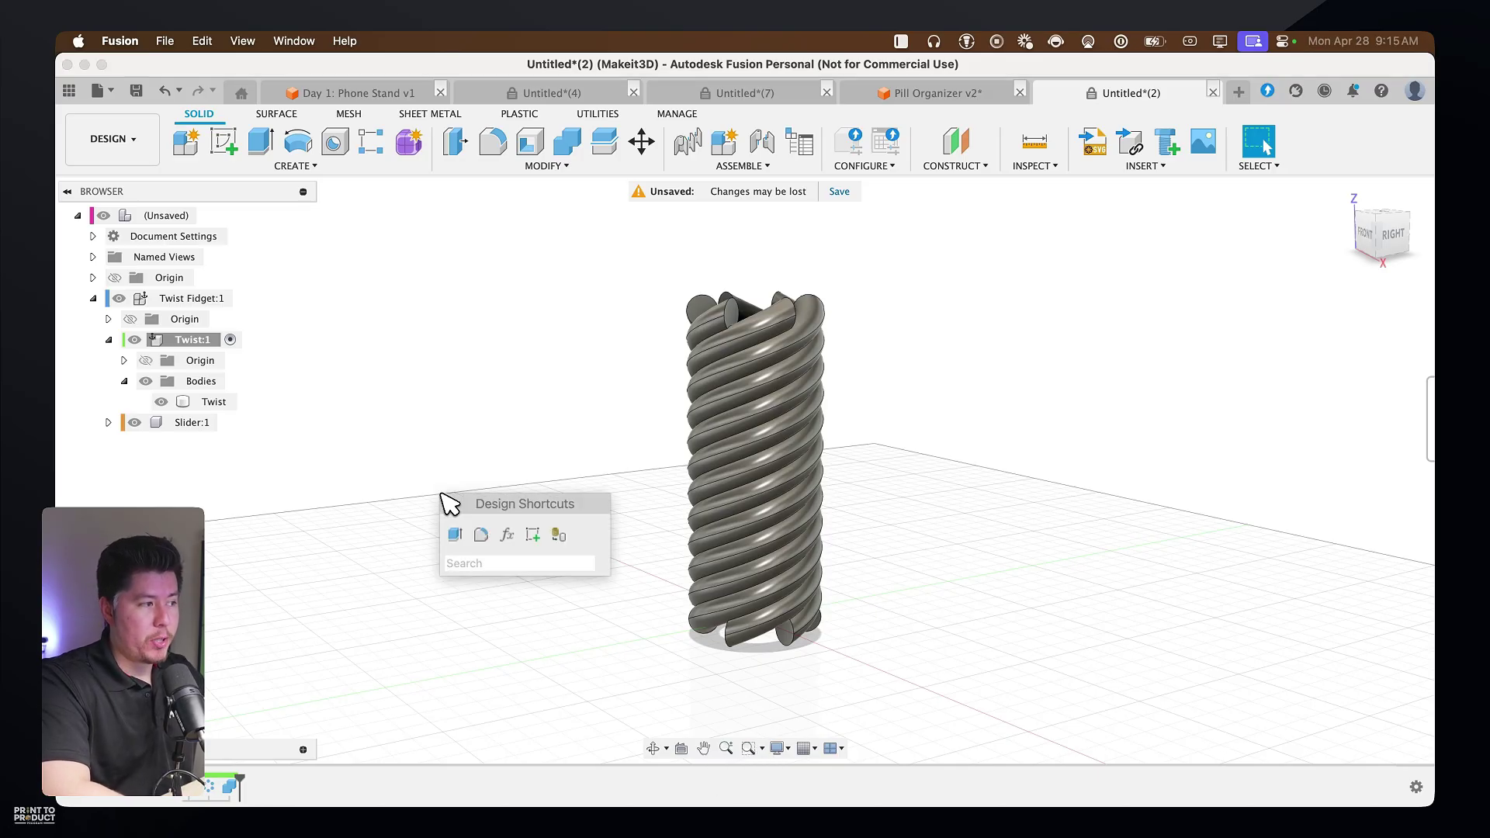
type("offset")
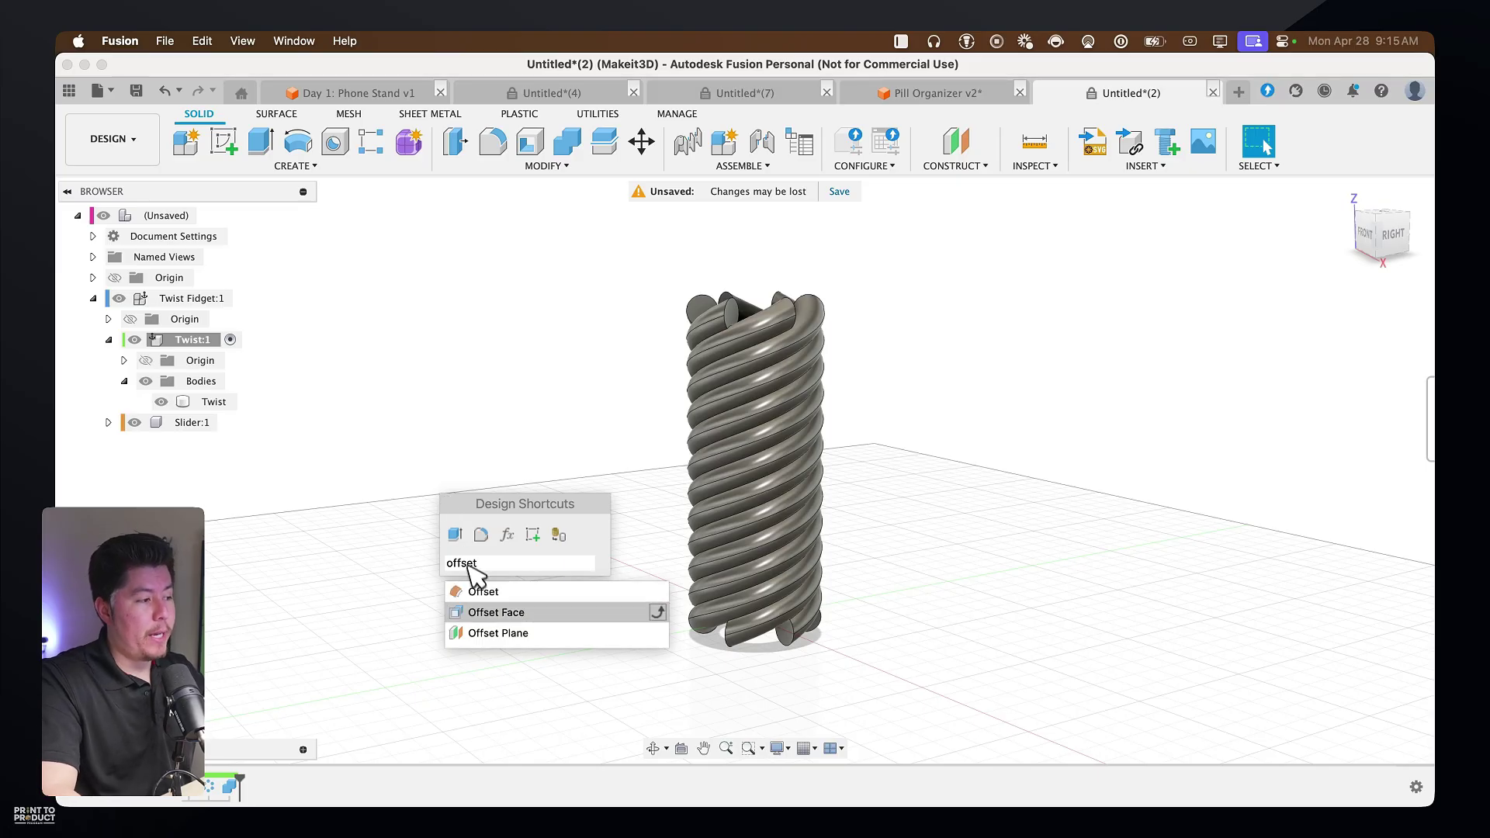
left_click(494, 635)
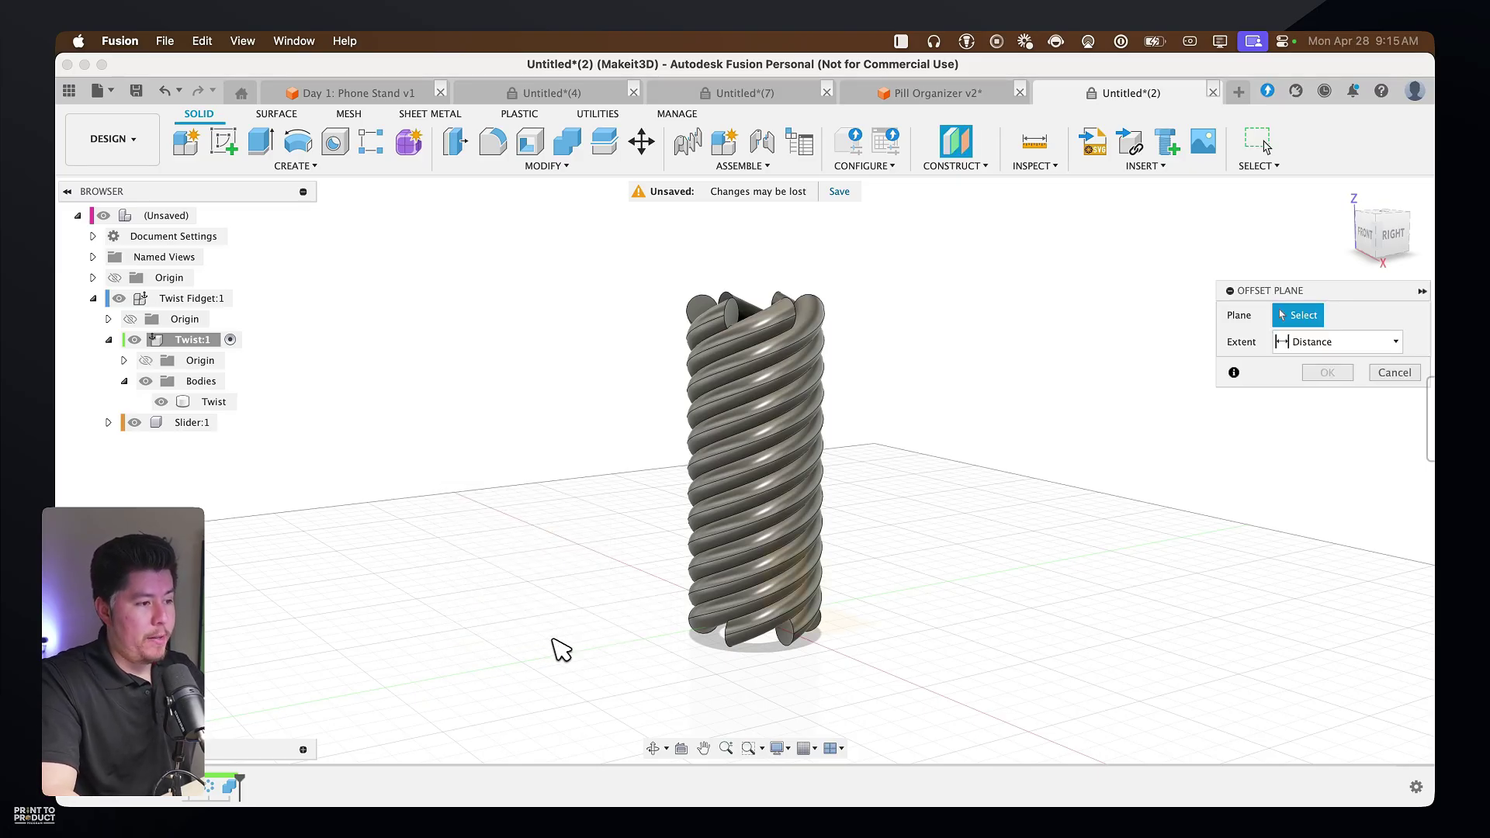
middle_click_drag(894, 628, 847, 557, "shift")
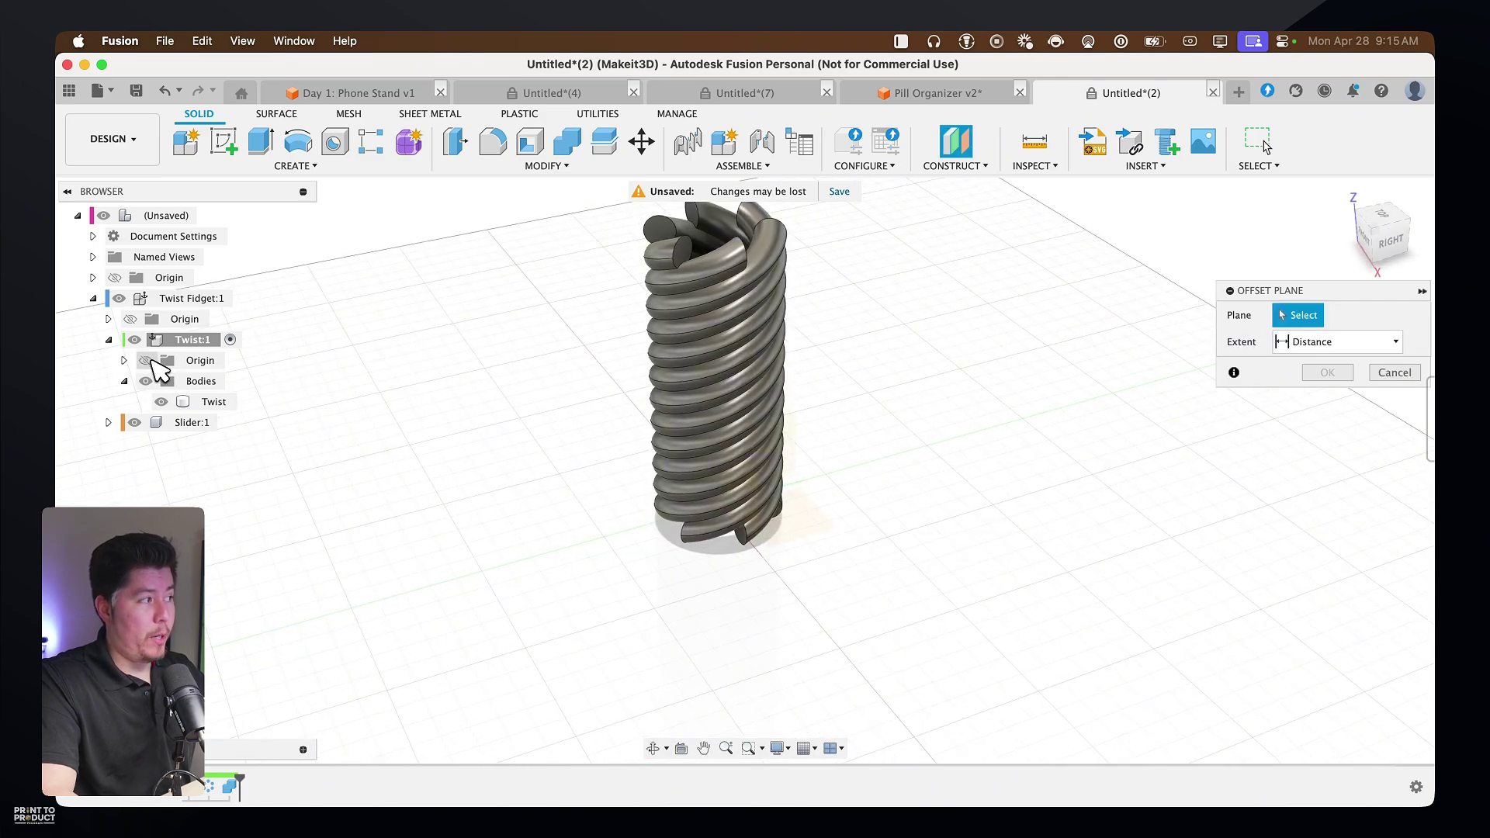
left_click(148, 361)
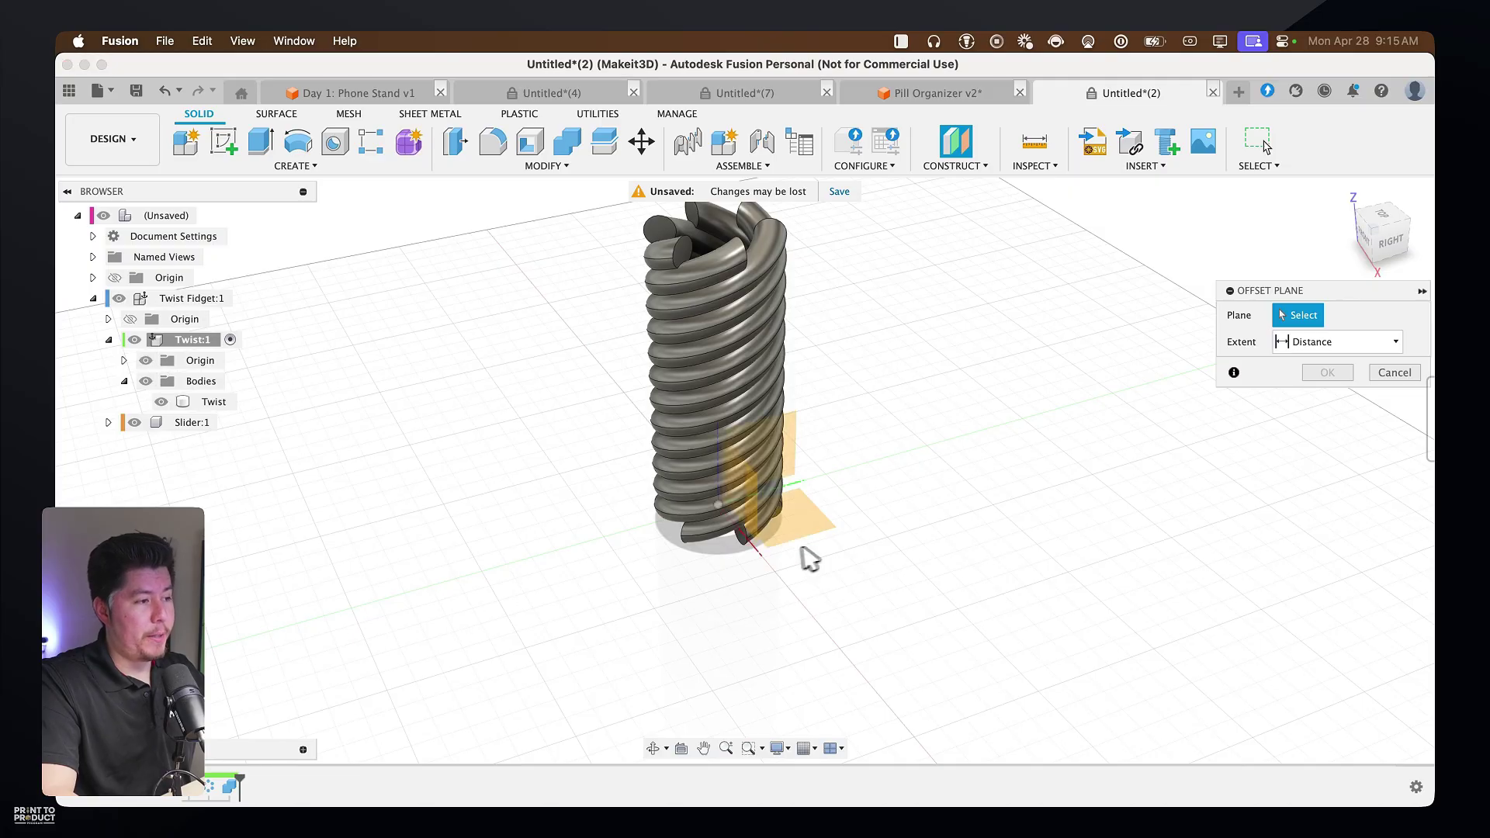
left_click(814, 536)
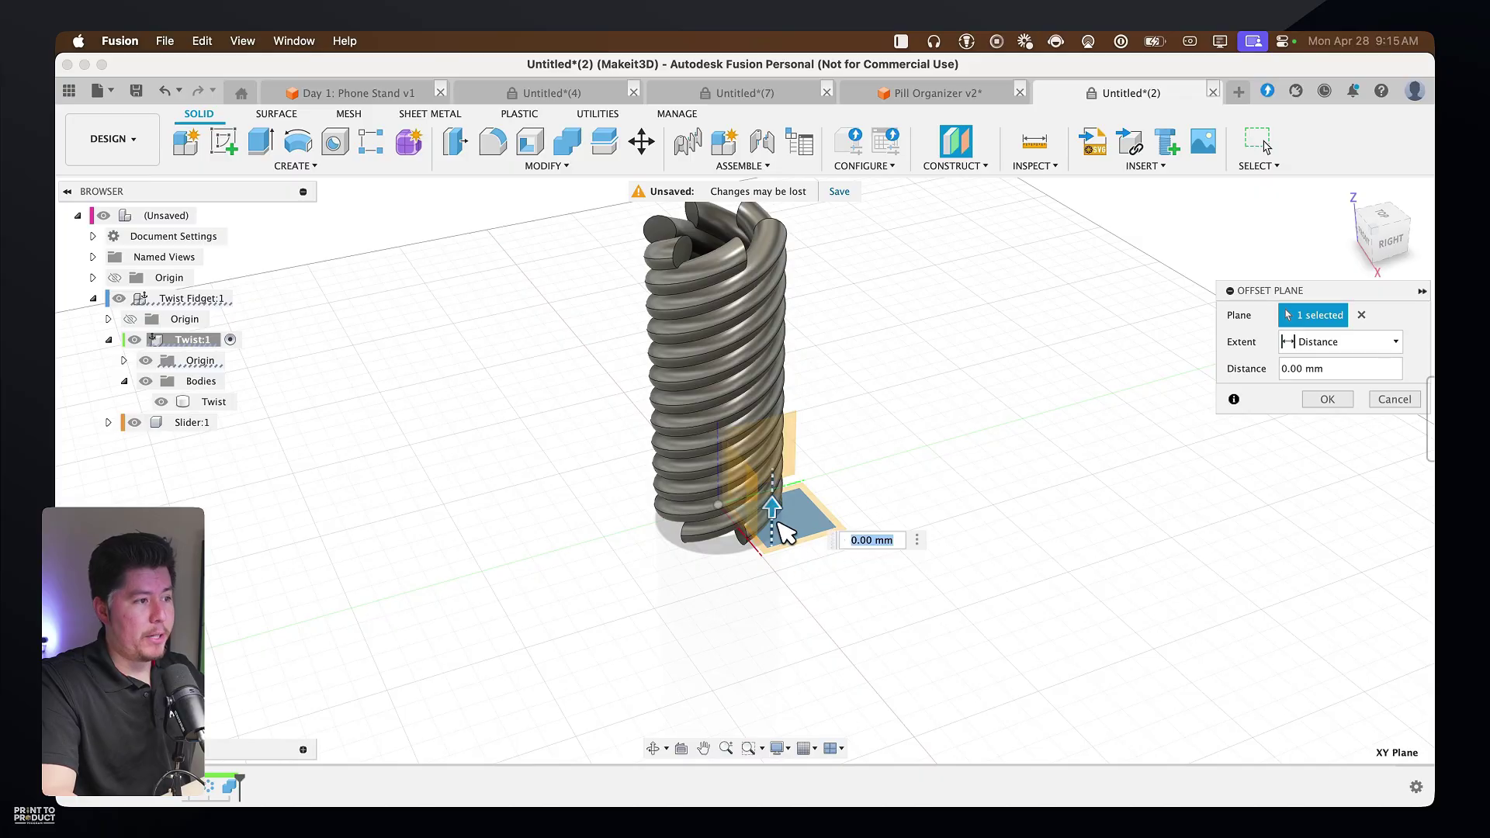
Offset the plane 110 mm upward, near the top of the twist
left_click_drag(776, 506, 782, 281)
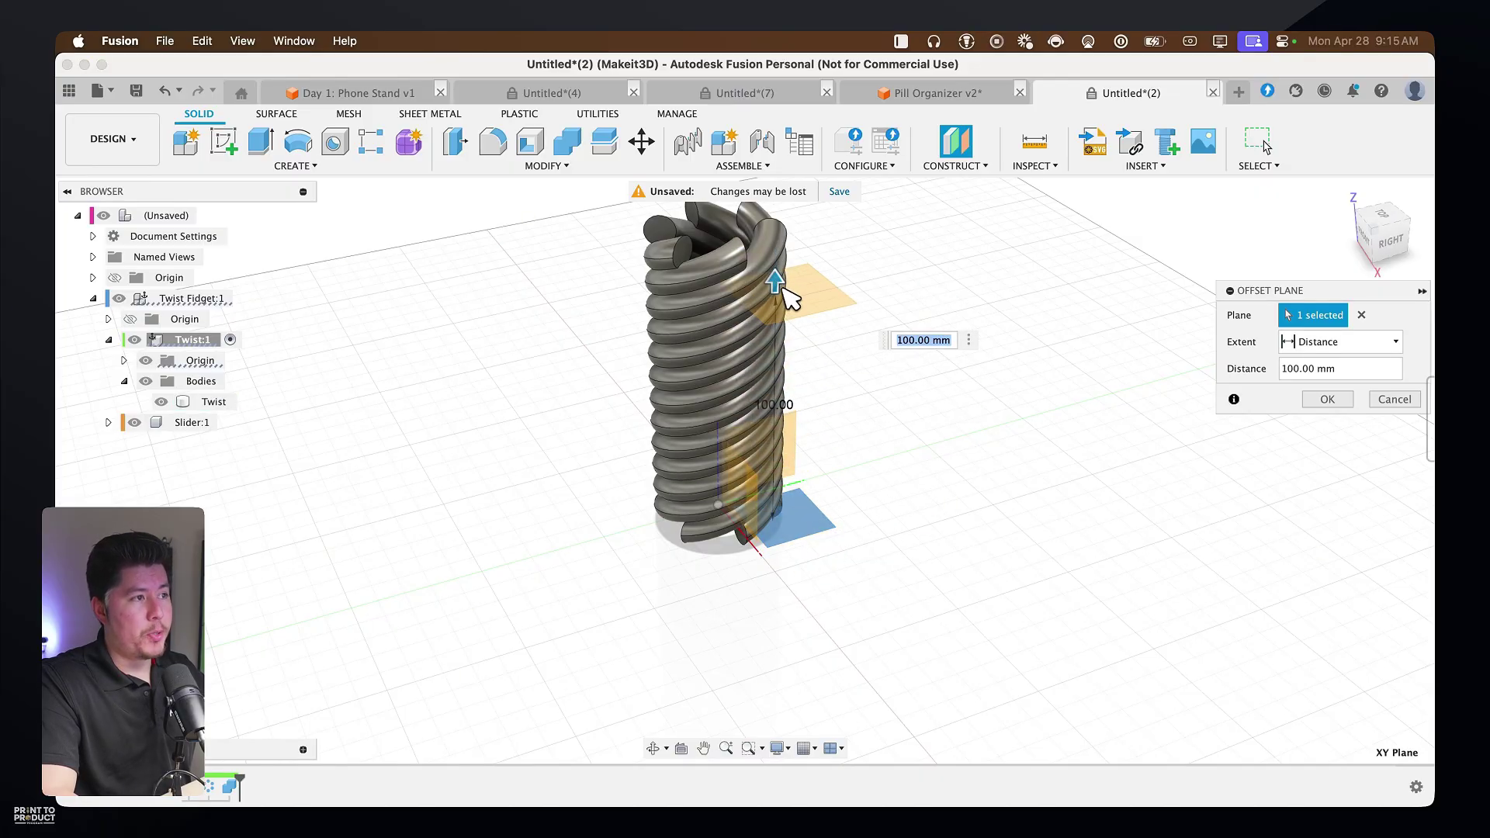
left_click(1371, 244)
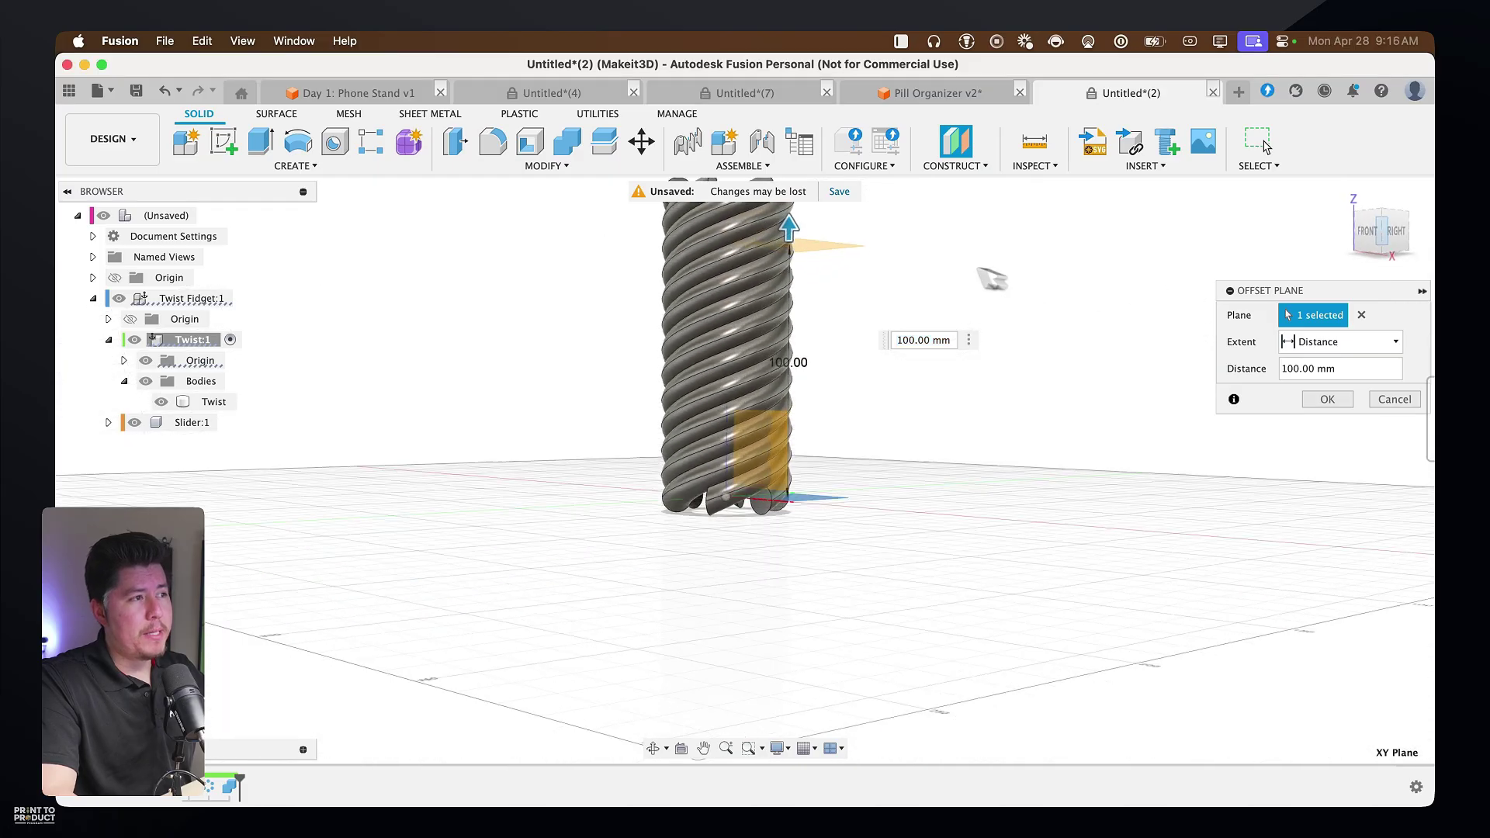
scroll(799, 470, "up", 4)
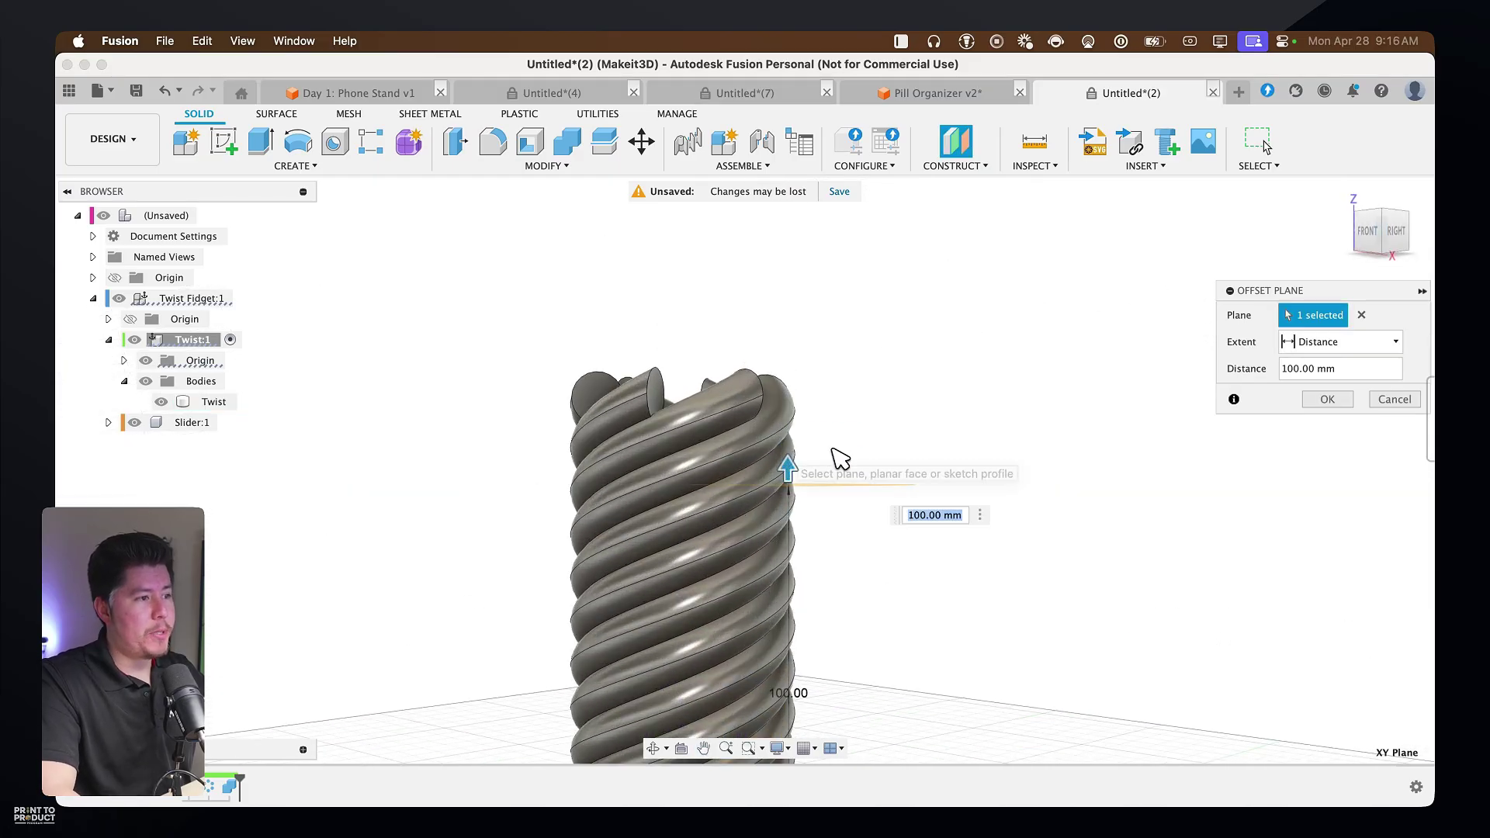
left_click_drag(801, 481, 813, 426)
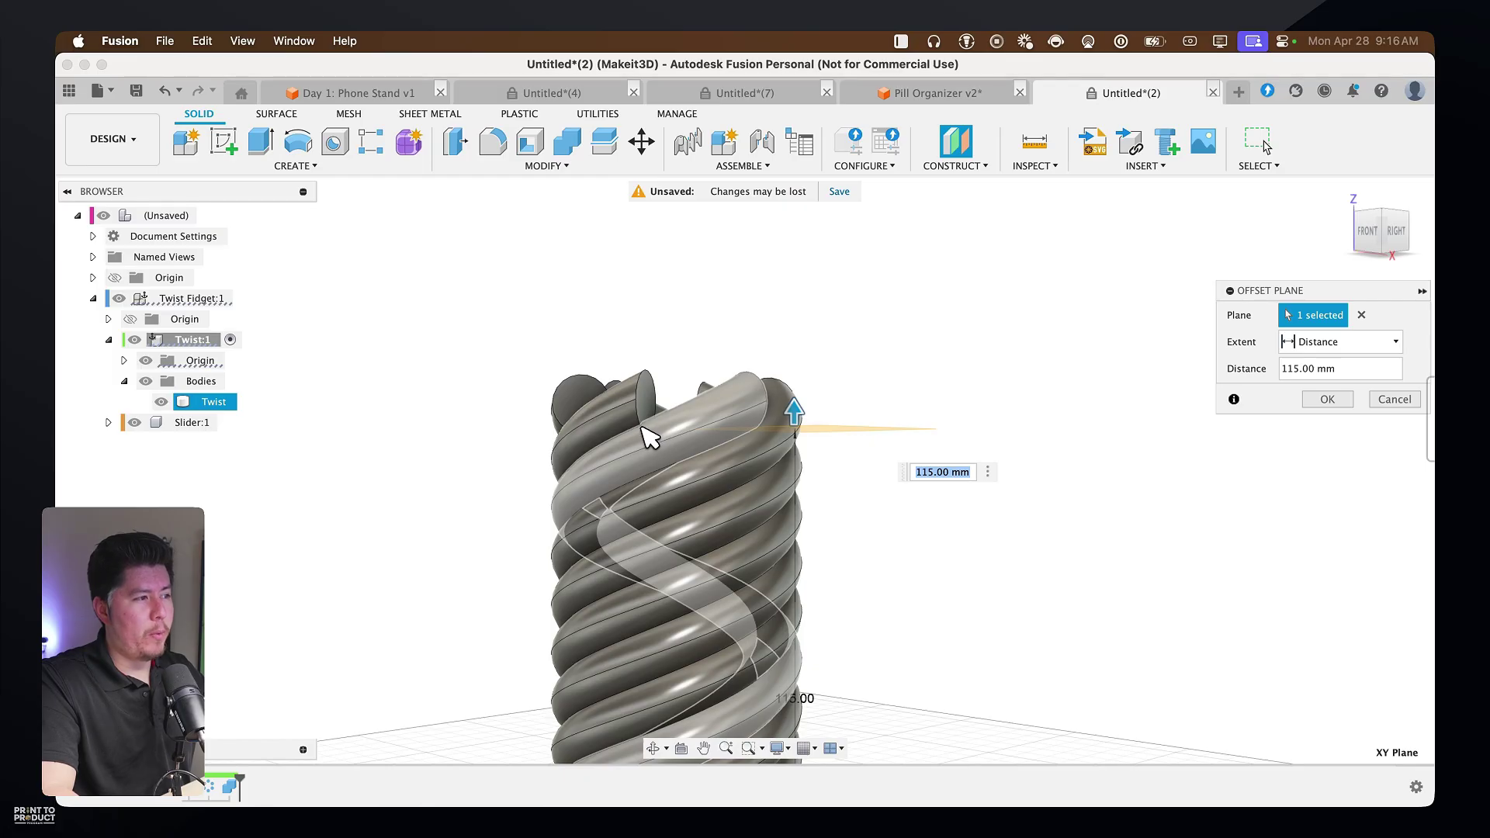
middle_click_drag(838, 422, 861, 442, "shift")
type("10")
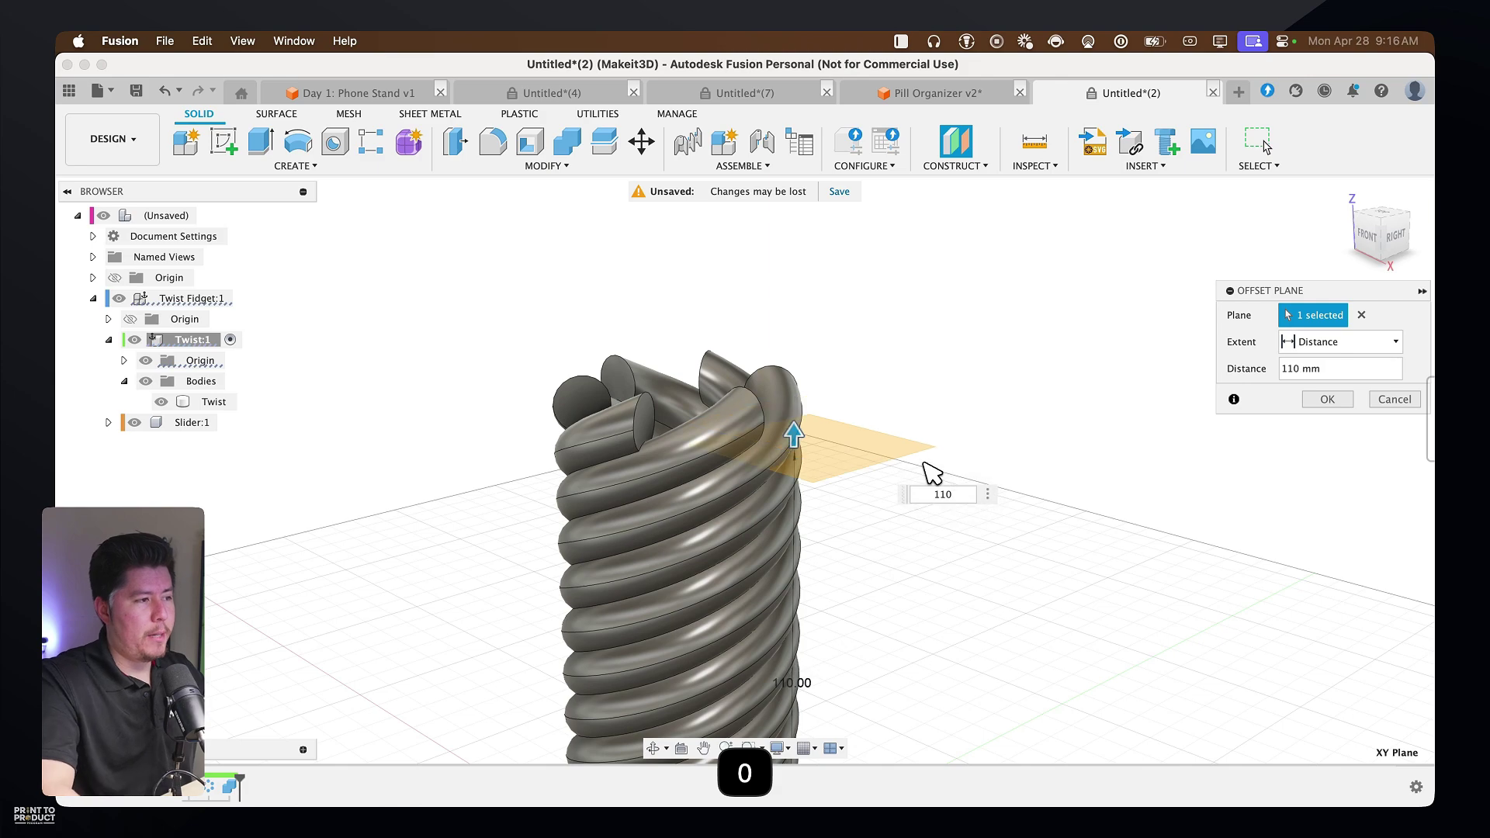
key("Return")
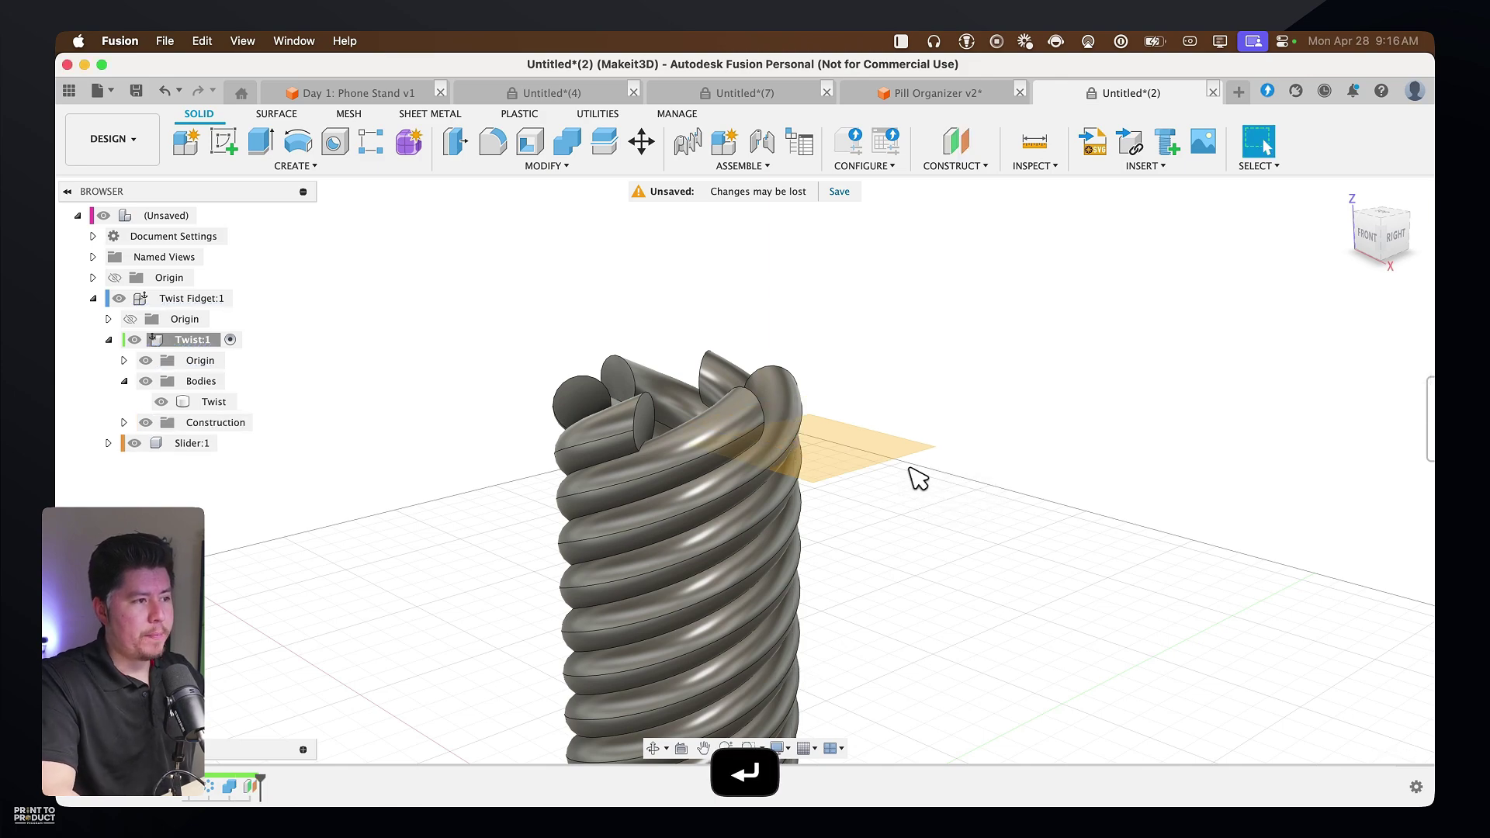
left_click(884, 444)
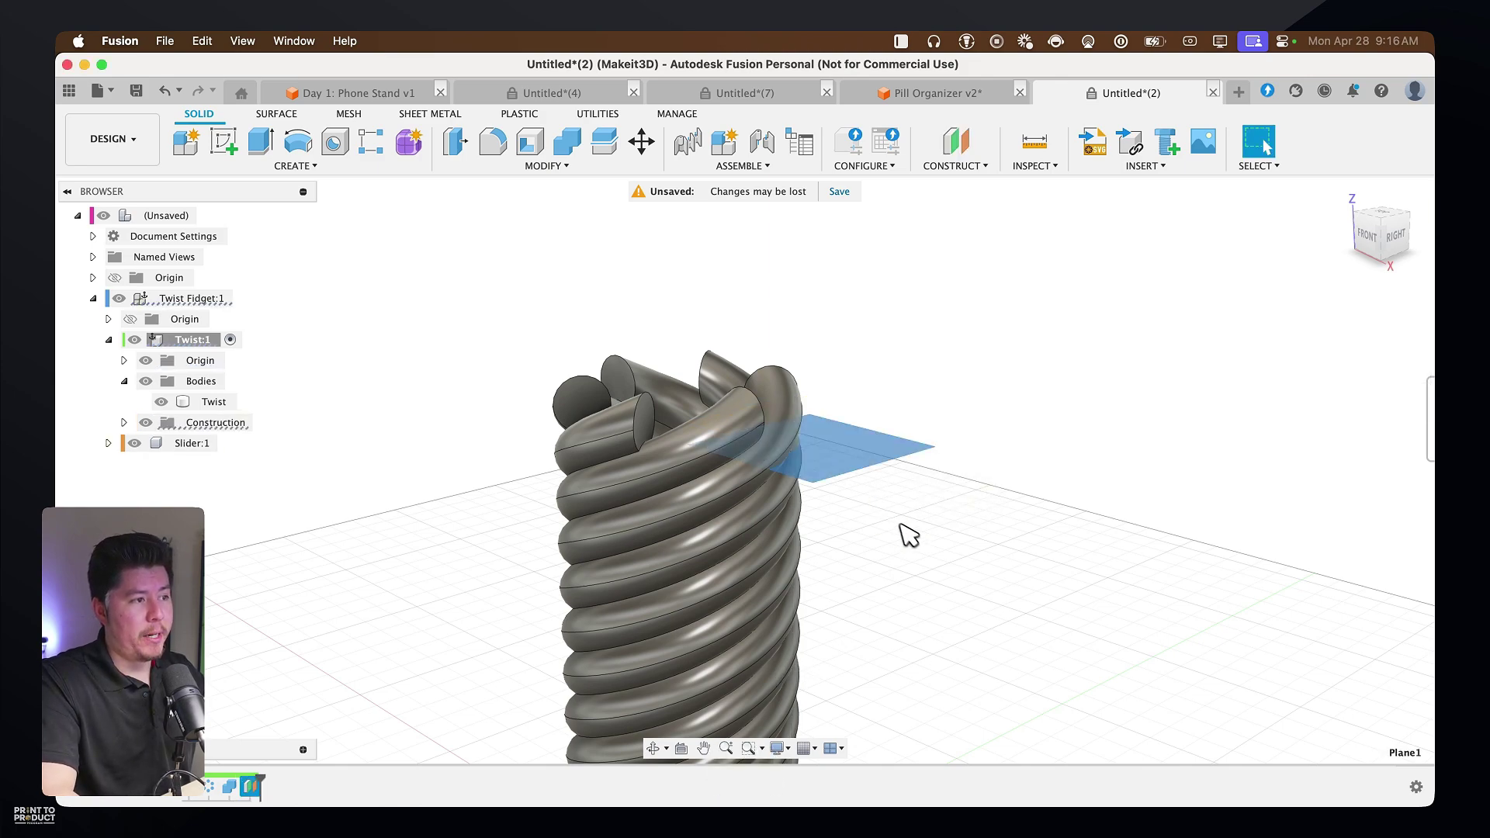
Search the design shortcuts for 'split body'
mouse_move(905, 533)
middle_mouse_down("shift")
mouse_move(908, 566)
mouse_move(898, 532)
middle_mouse_up("shift")
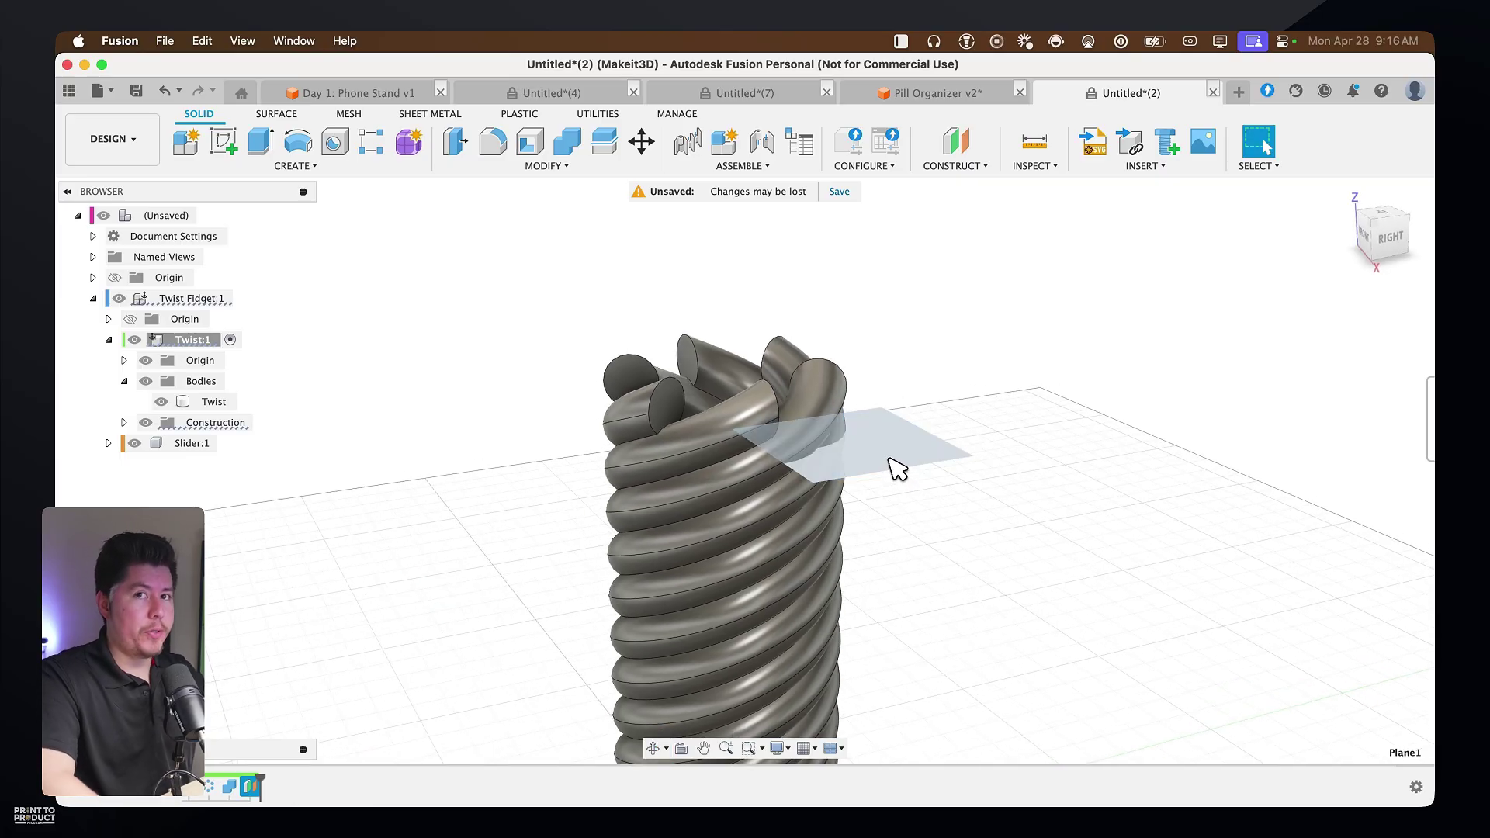
key("s")
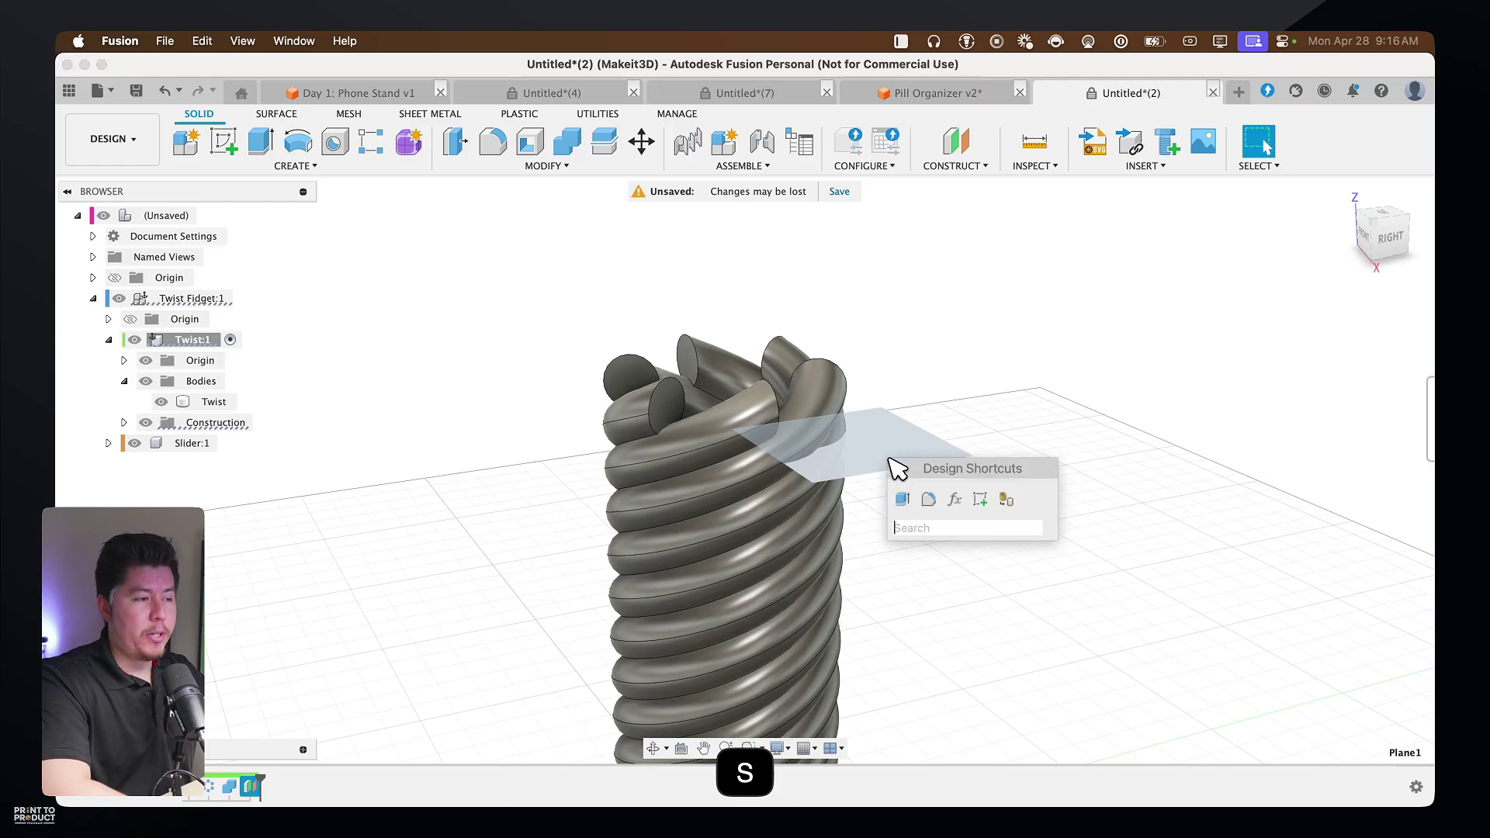
type("split")
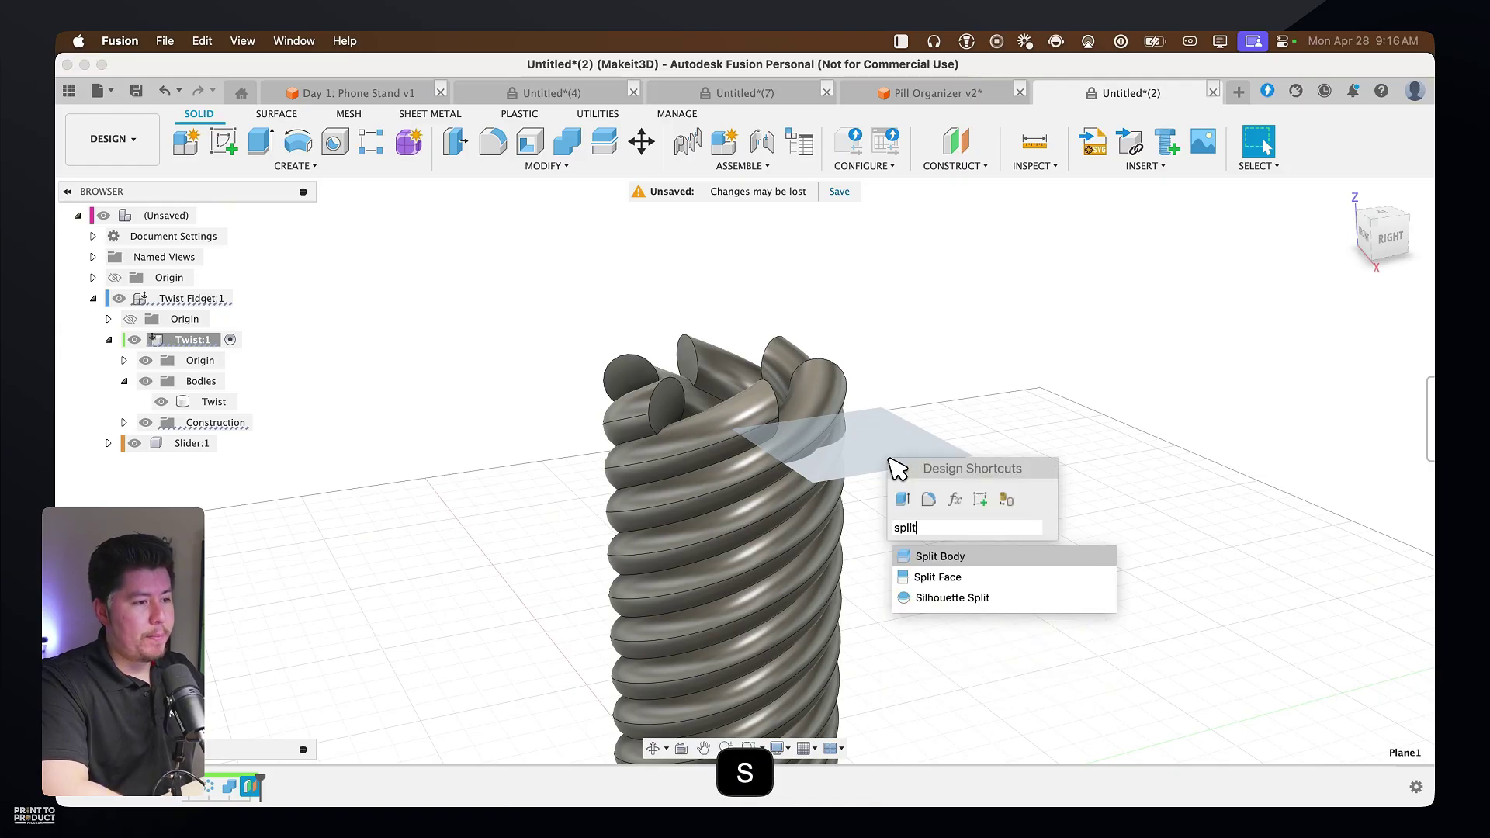
type(" body")
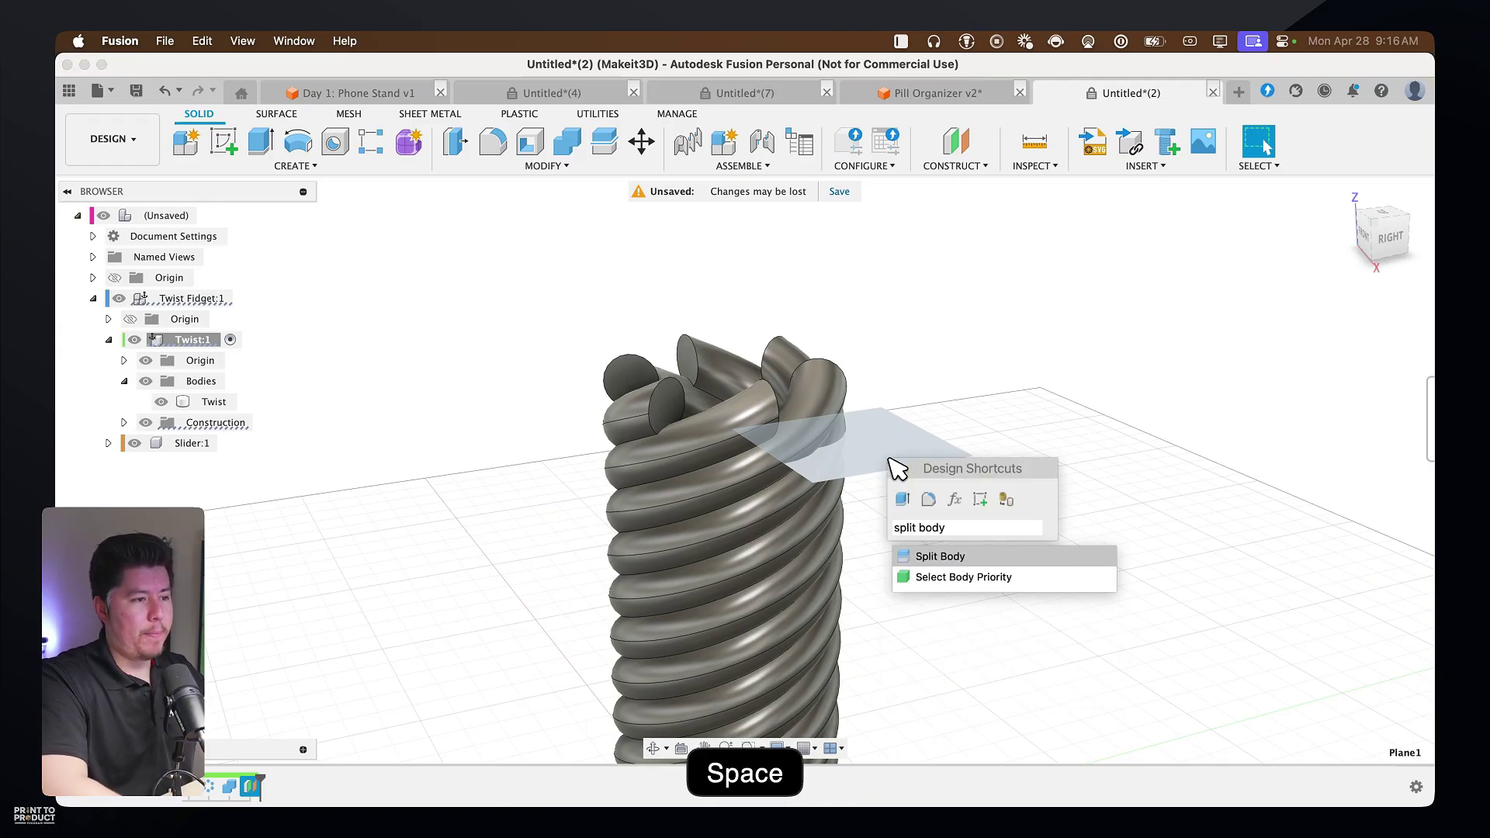
Split the Twist body with Plane1 as the splitting tool, producing Twist and Twist (1)
left_click(908, 558)
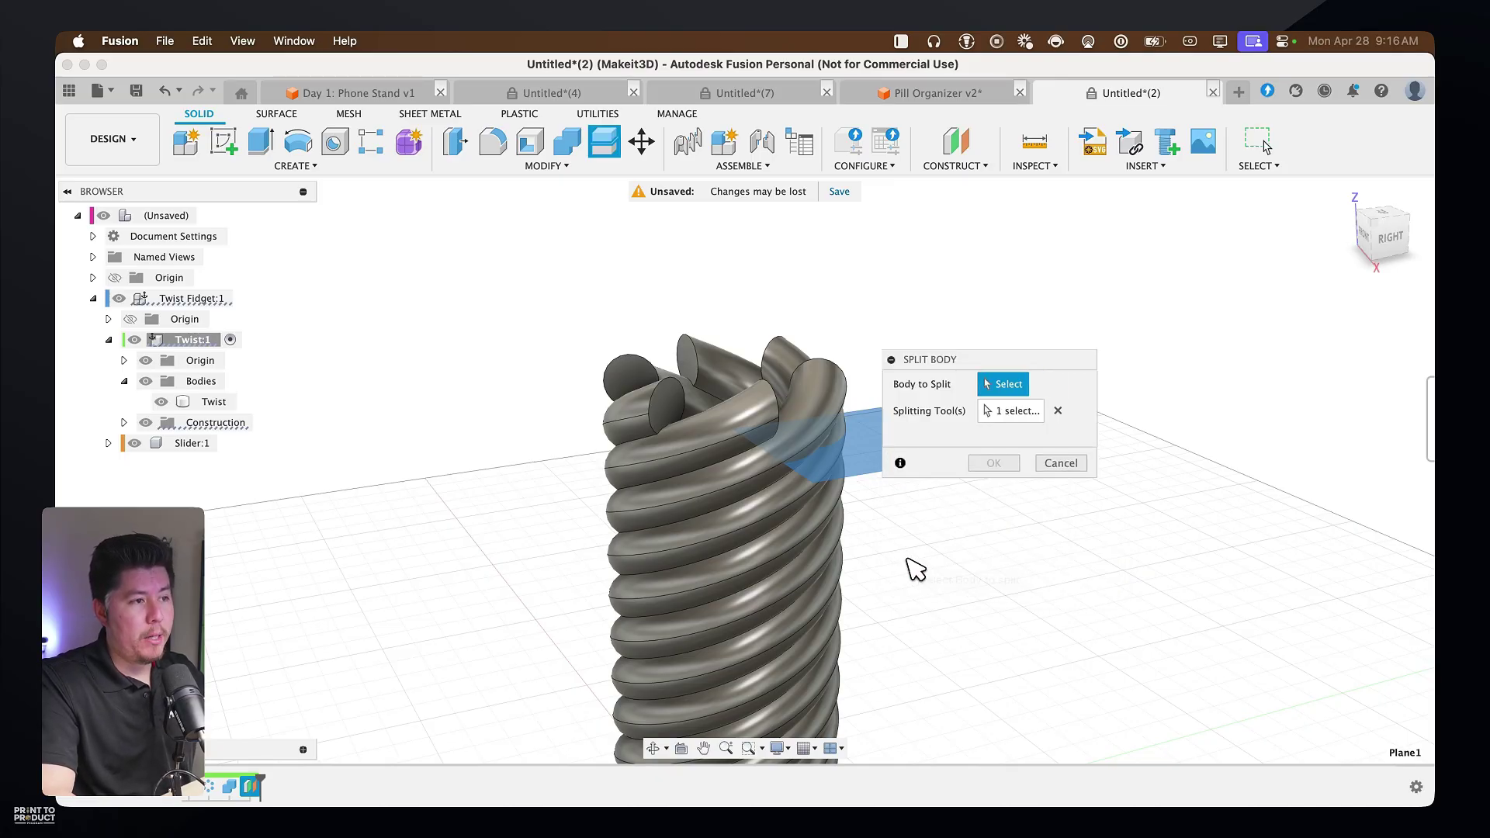
left_click(756, 563)
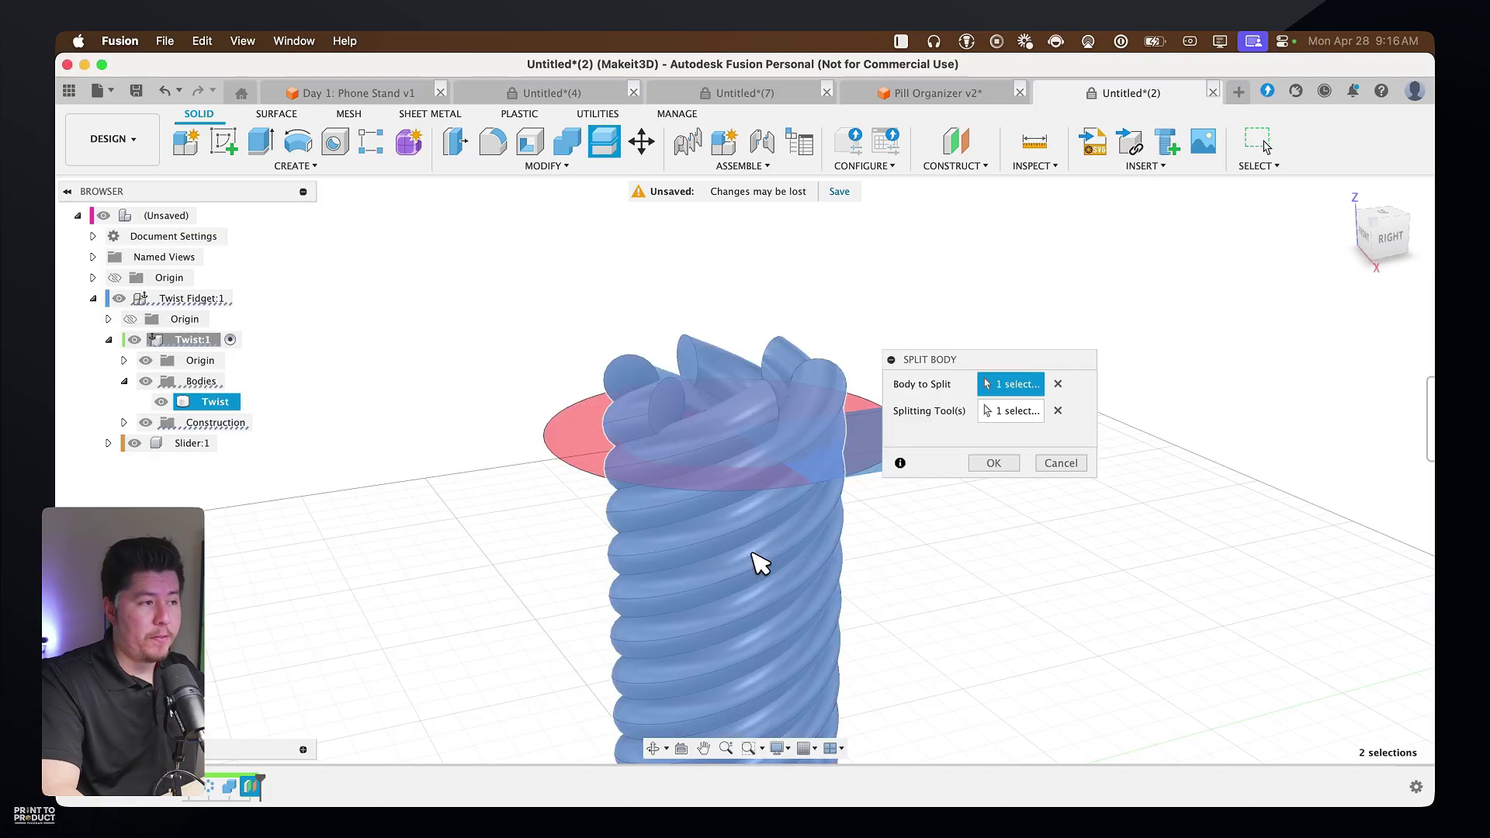
left_click(1019, 411)
left_click(874, 463)
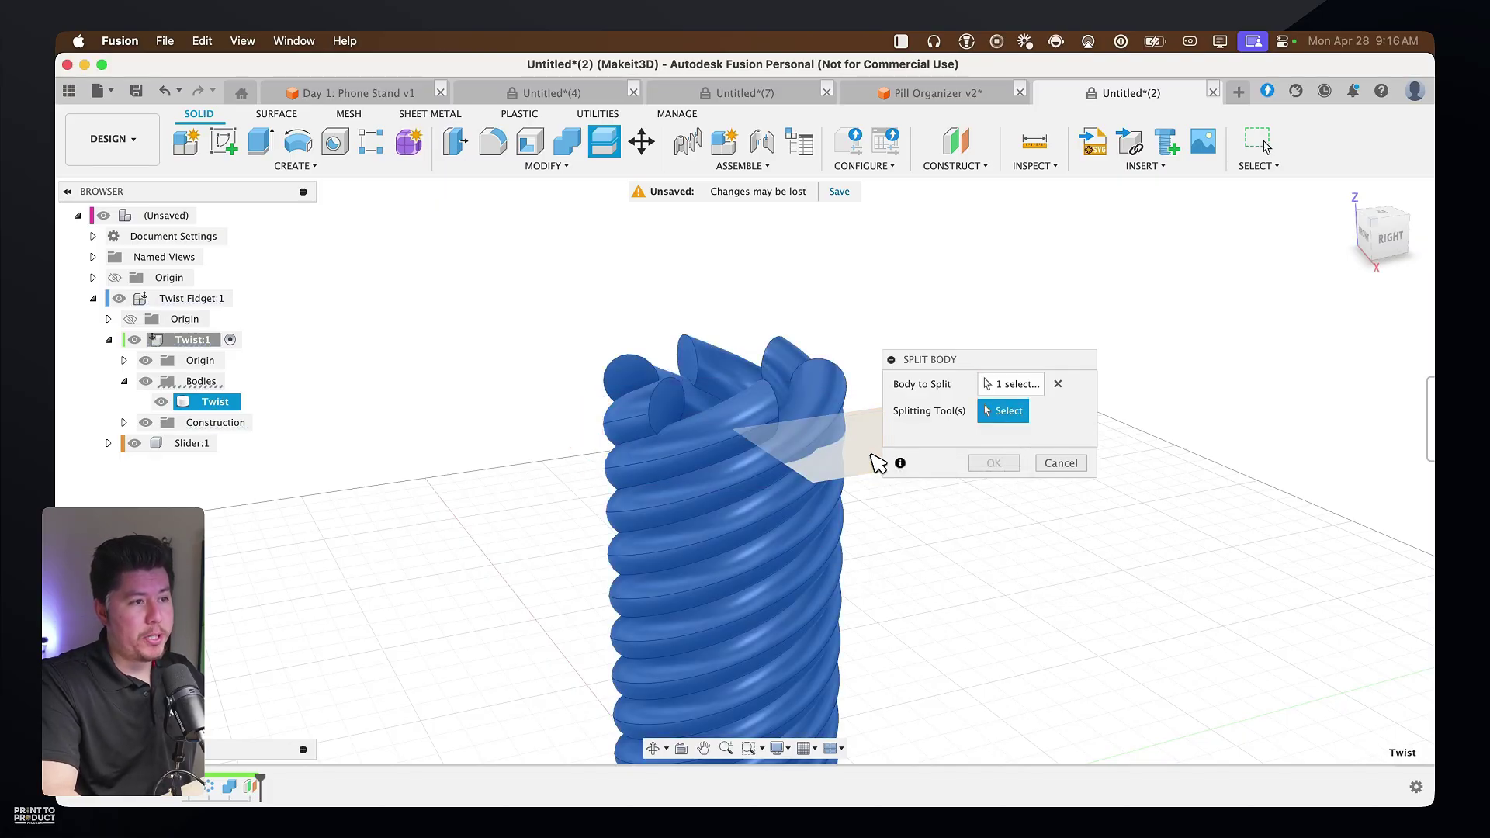
left_click(873, 464)
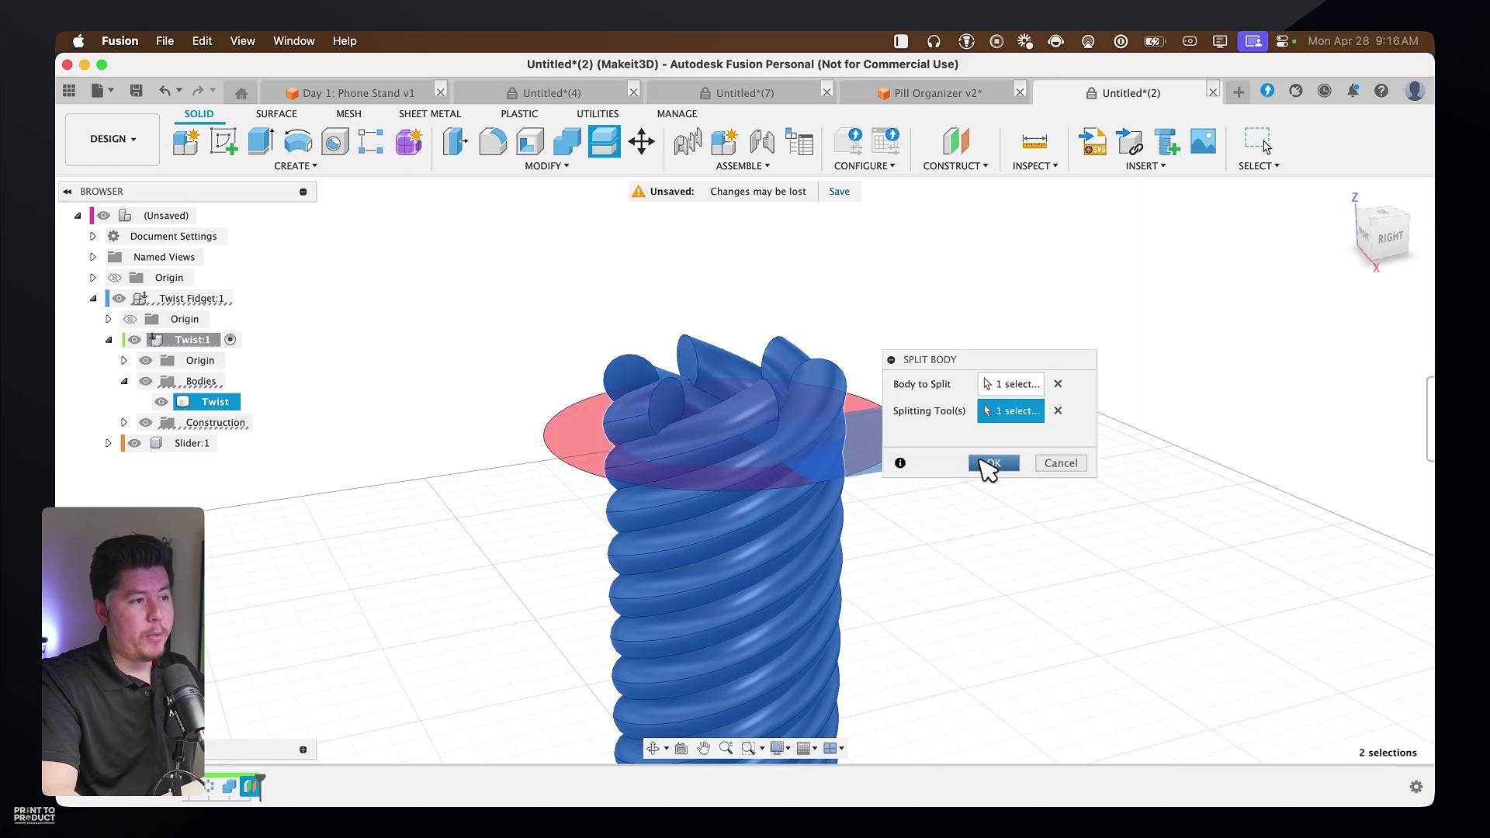
left_click(992, 464)
left_click(755, 421)
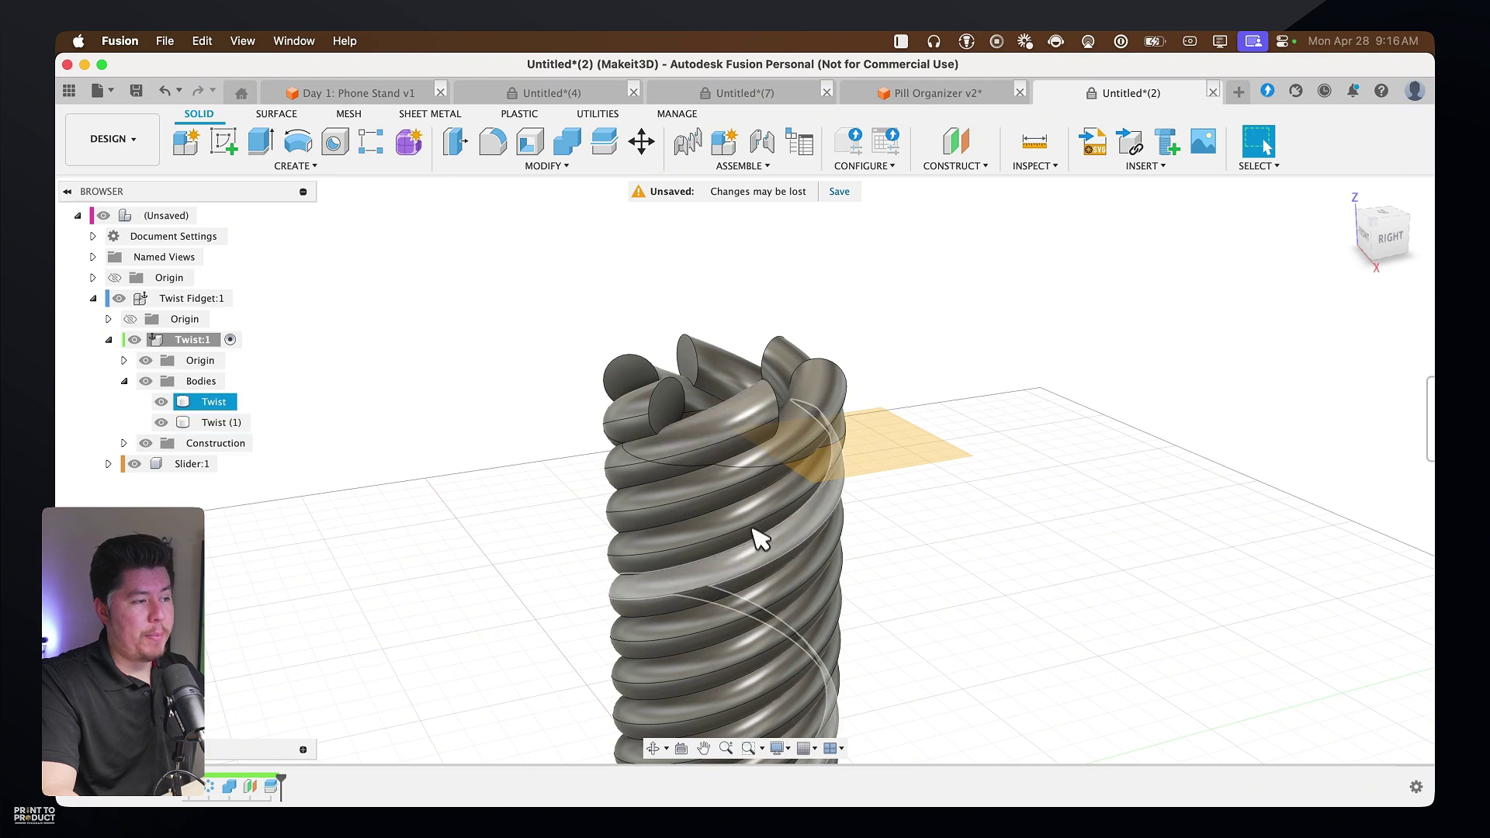
Turn off visibility of the Twist (1) slice and Plane1 in the Browser
left_click(442, 450)
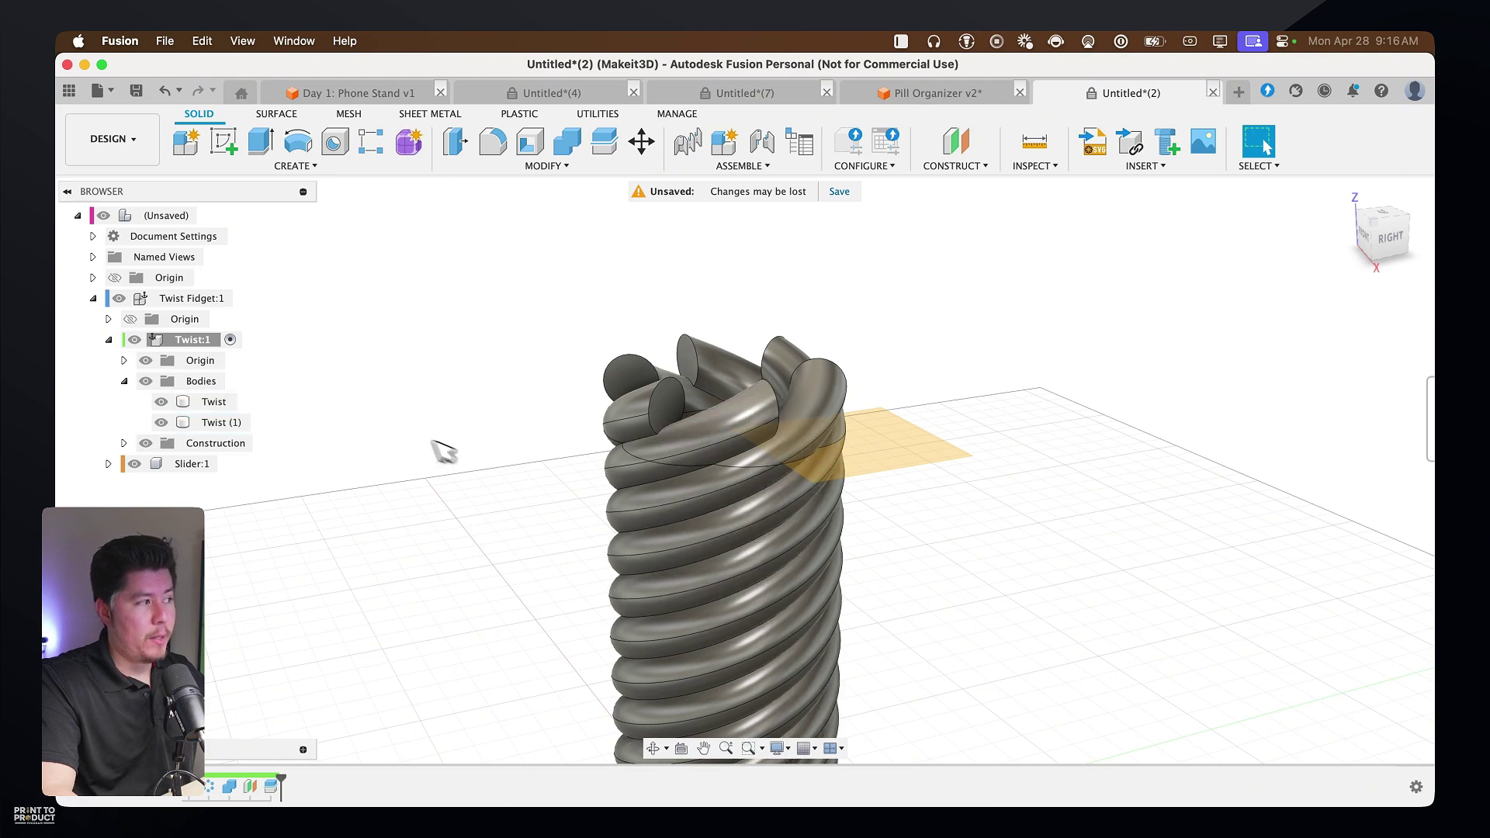
left_click(161, 422)
middle_click_drag(342, 423, 526, 472, "shift")
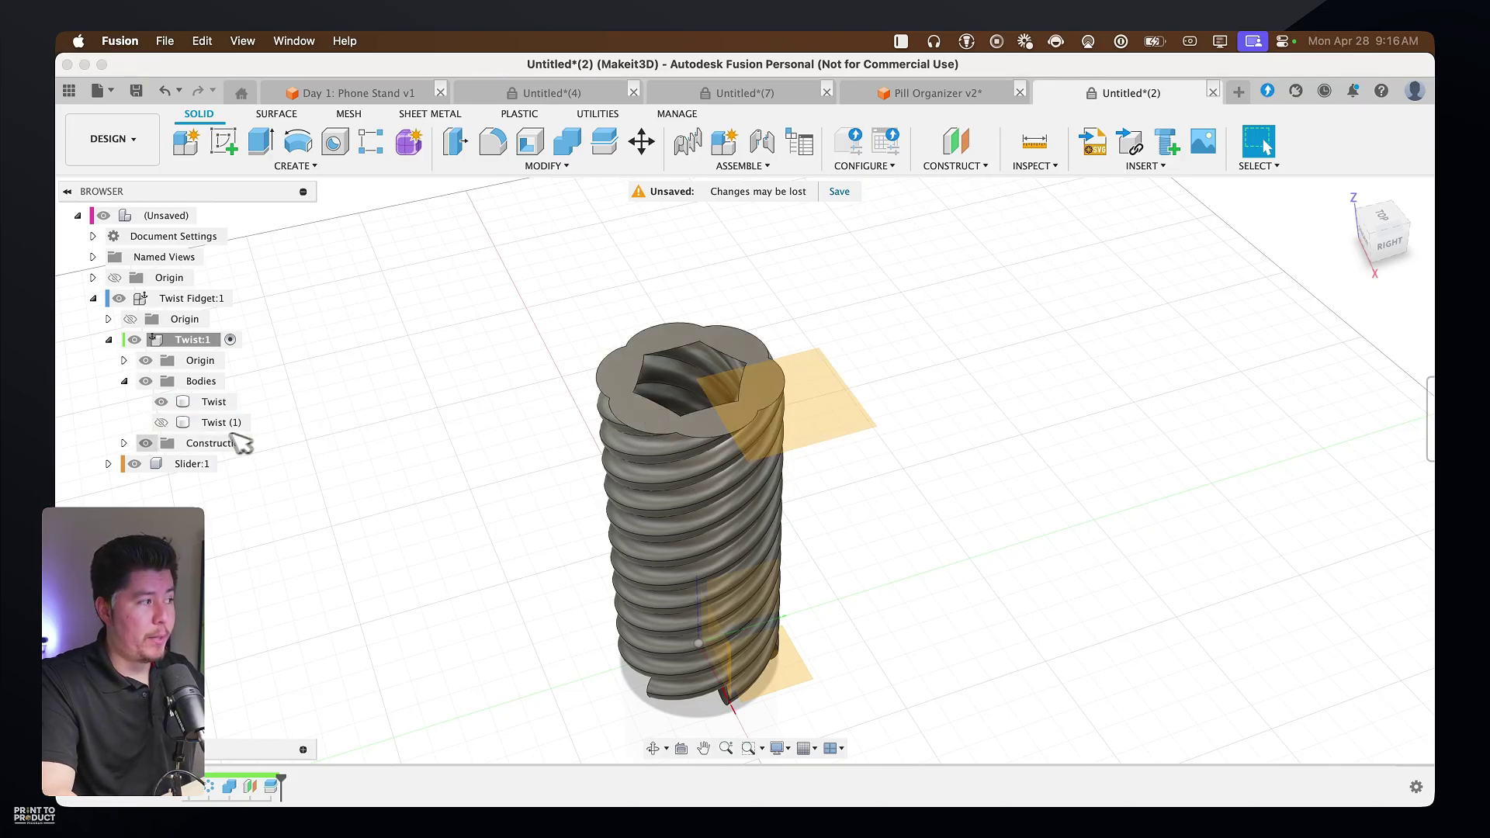
left_click(124, 443)
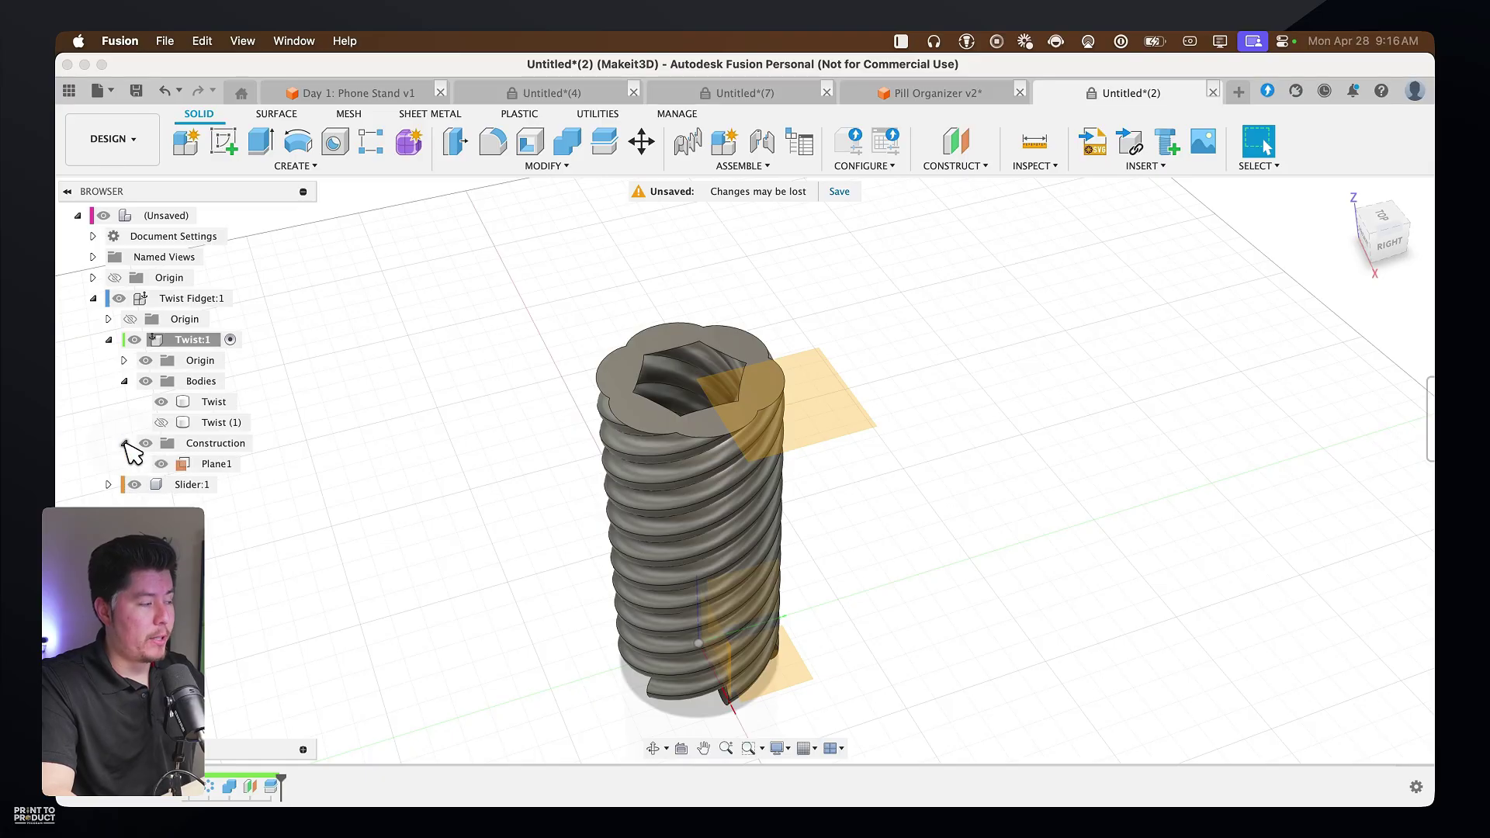
left_click(163, 463)
middle_click_drag(604, 701, 638, 545)
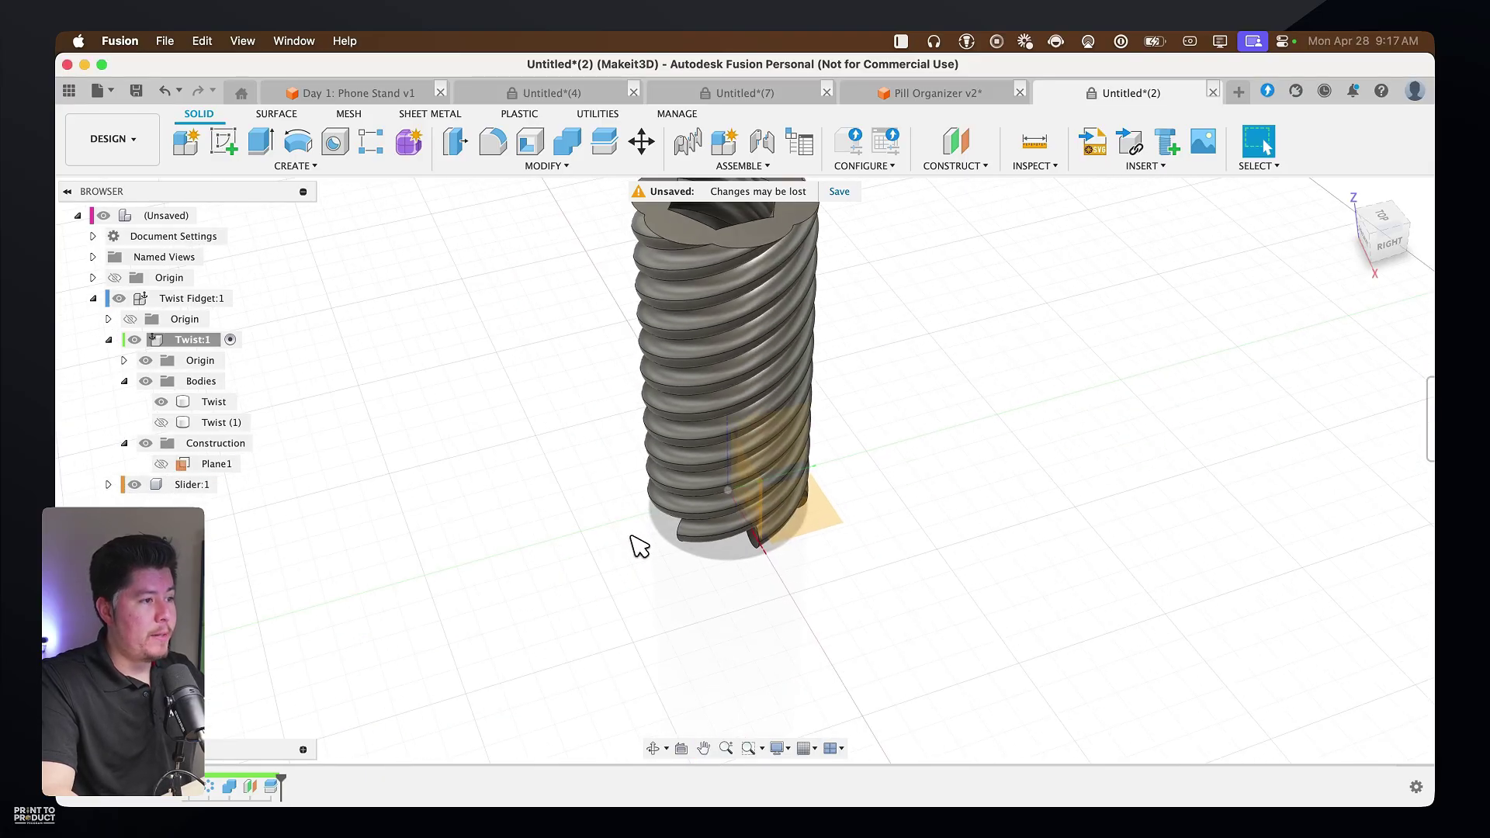
Create Plane2, an offset plane 7 mm above the Twist body's base XY plane
key("s")
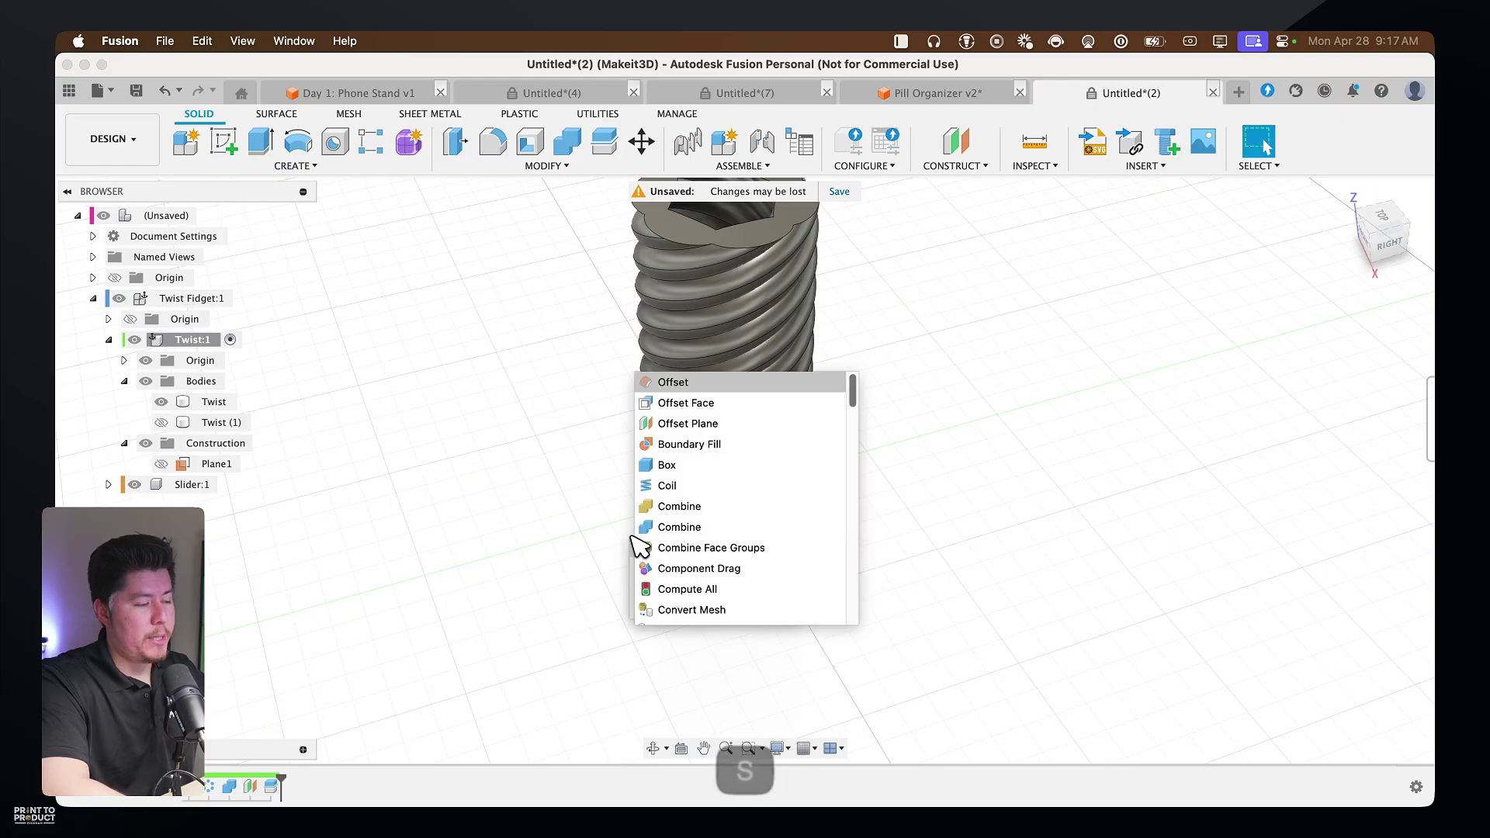
type("offset")
key("space")
key("e")
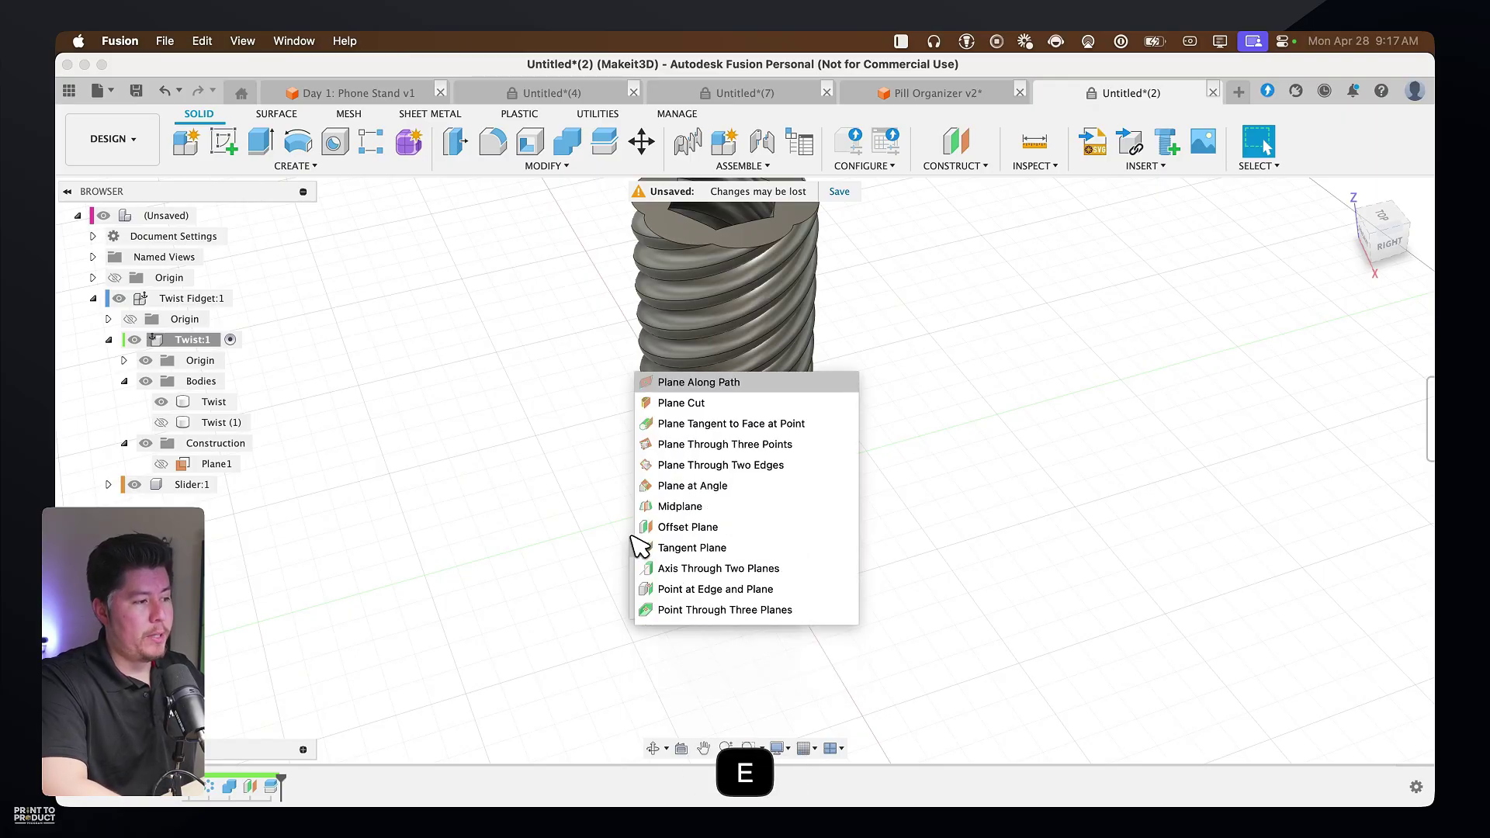
left_click(669, 529)
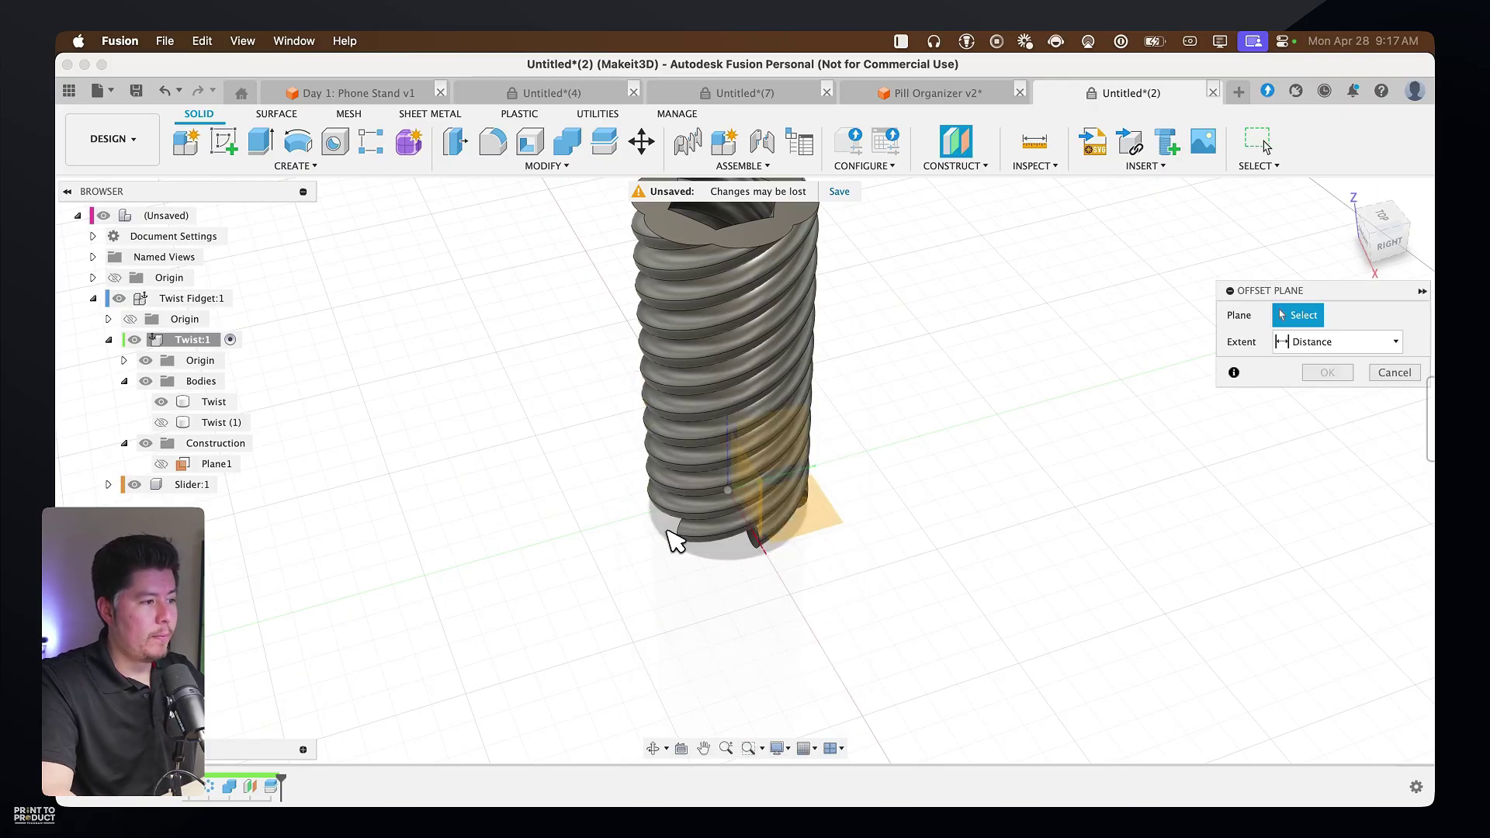
left_click(819, 536)
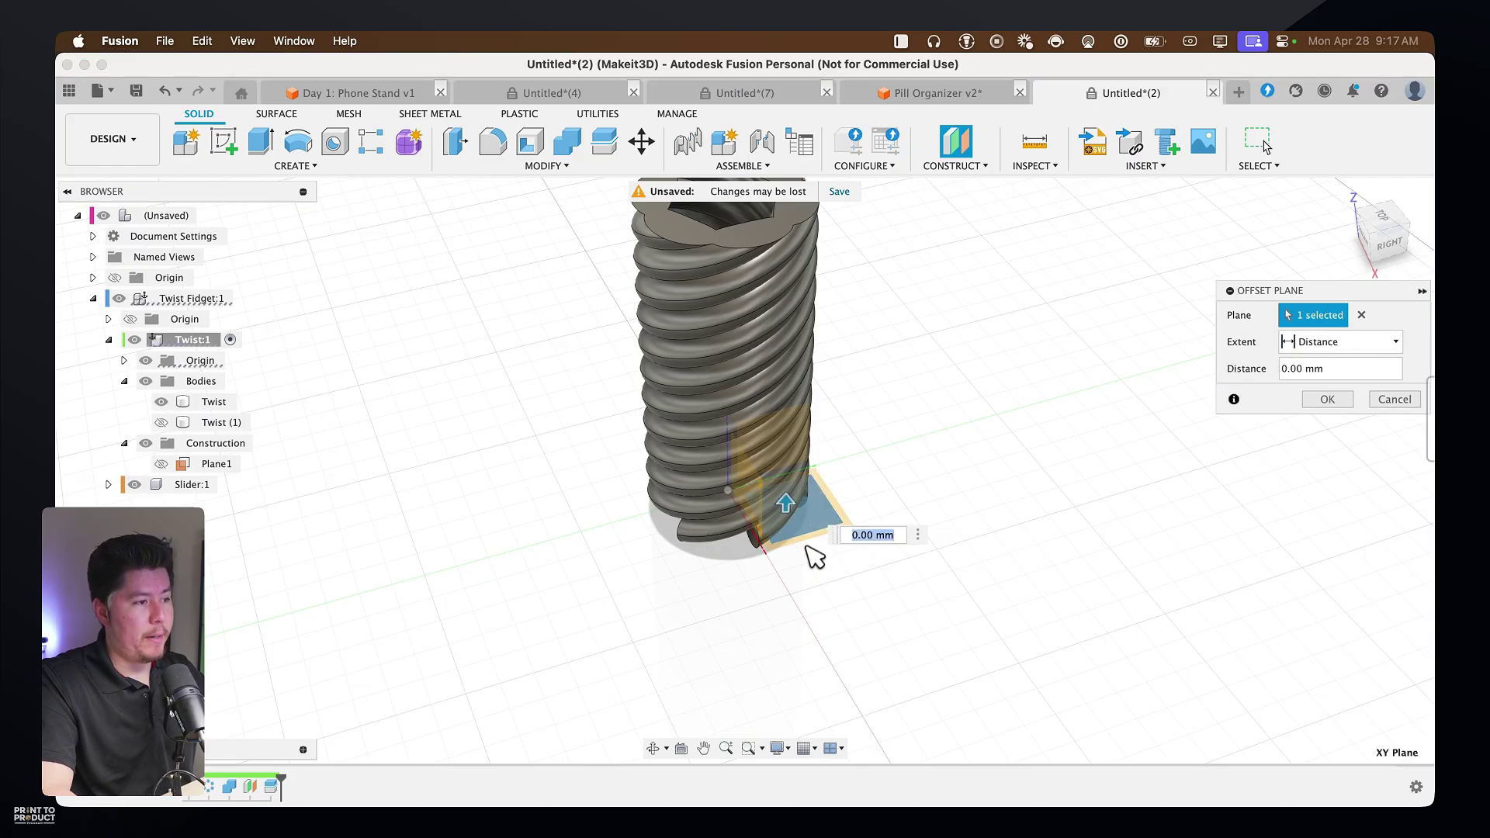
mouse_move(811, 552)
middle_mouse_down("shift")
mouse_move(789, 609)
mouse_move(807, 559)
middle_mouse_up("shift")
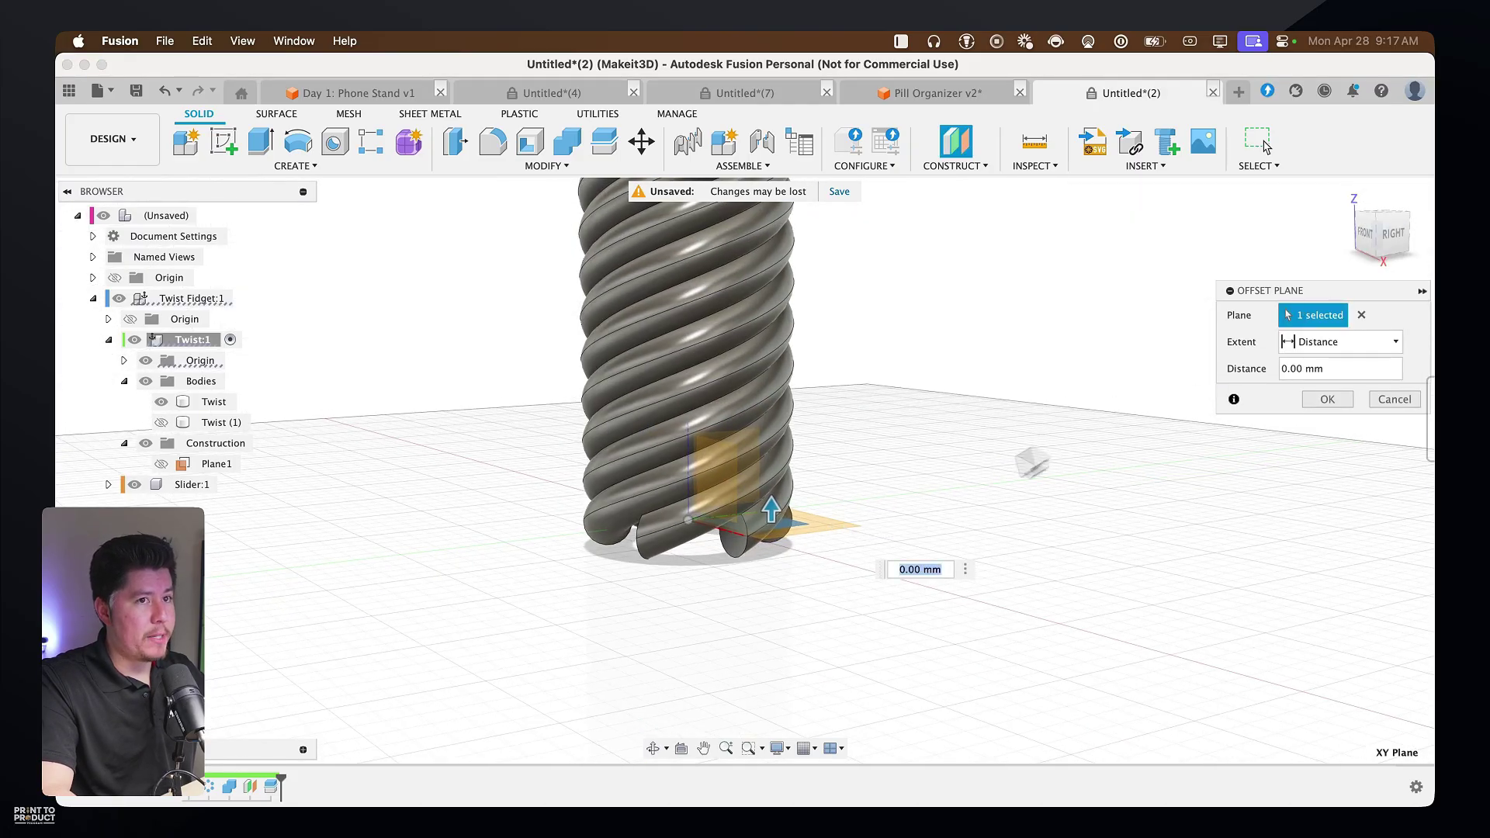
scroll(745, 613, "up", 3)
middle_click_drag(759, 628, 758, 622, "shift")
left_click_drag(838, 497, 838, 465)
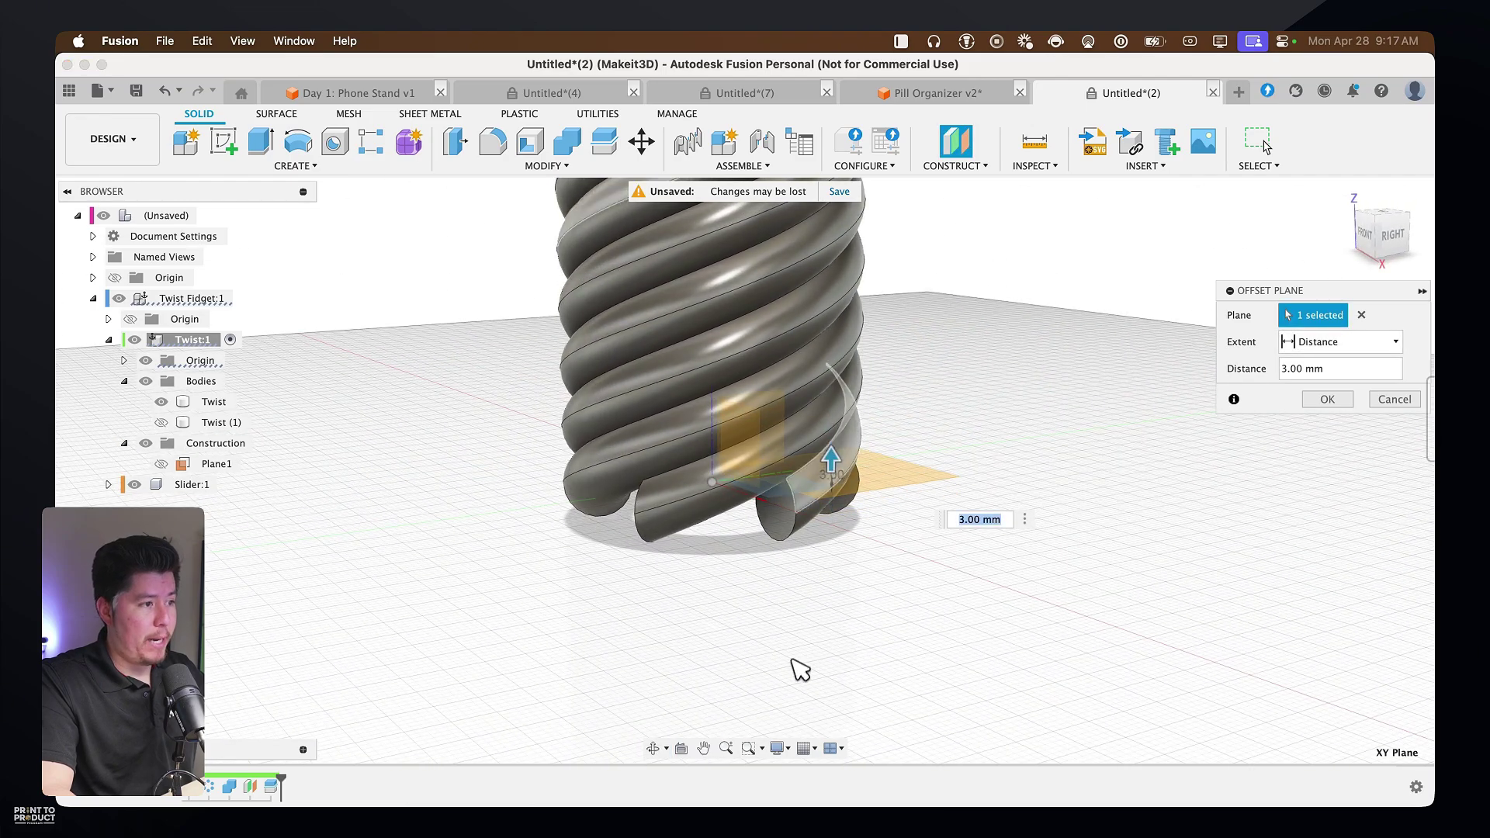
middle_click_drag(801, 629, 805, 630, "shift")
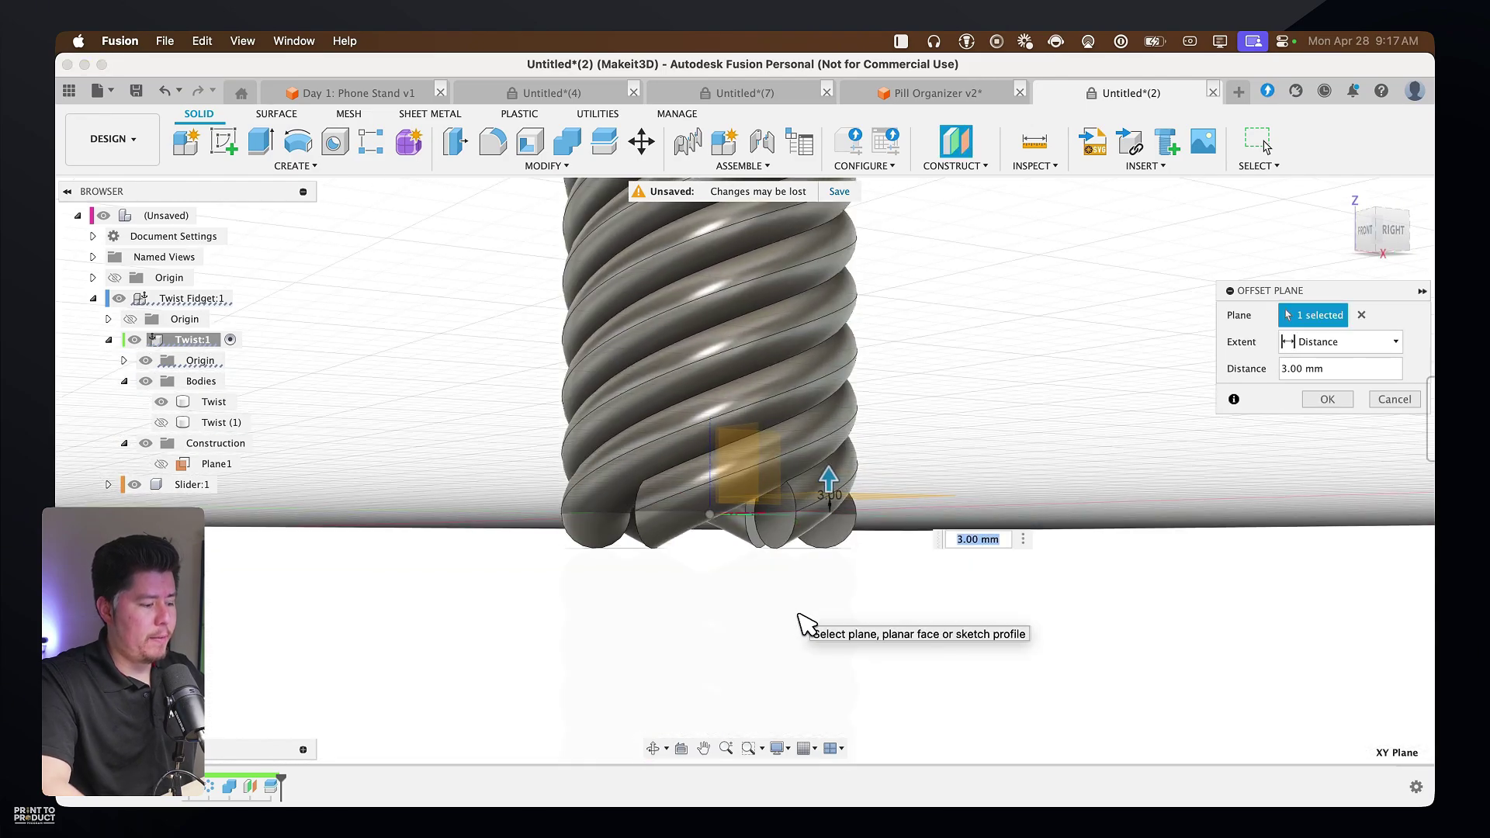
type("6")
type("7")
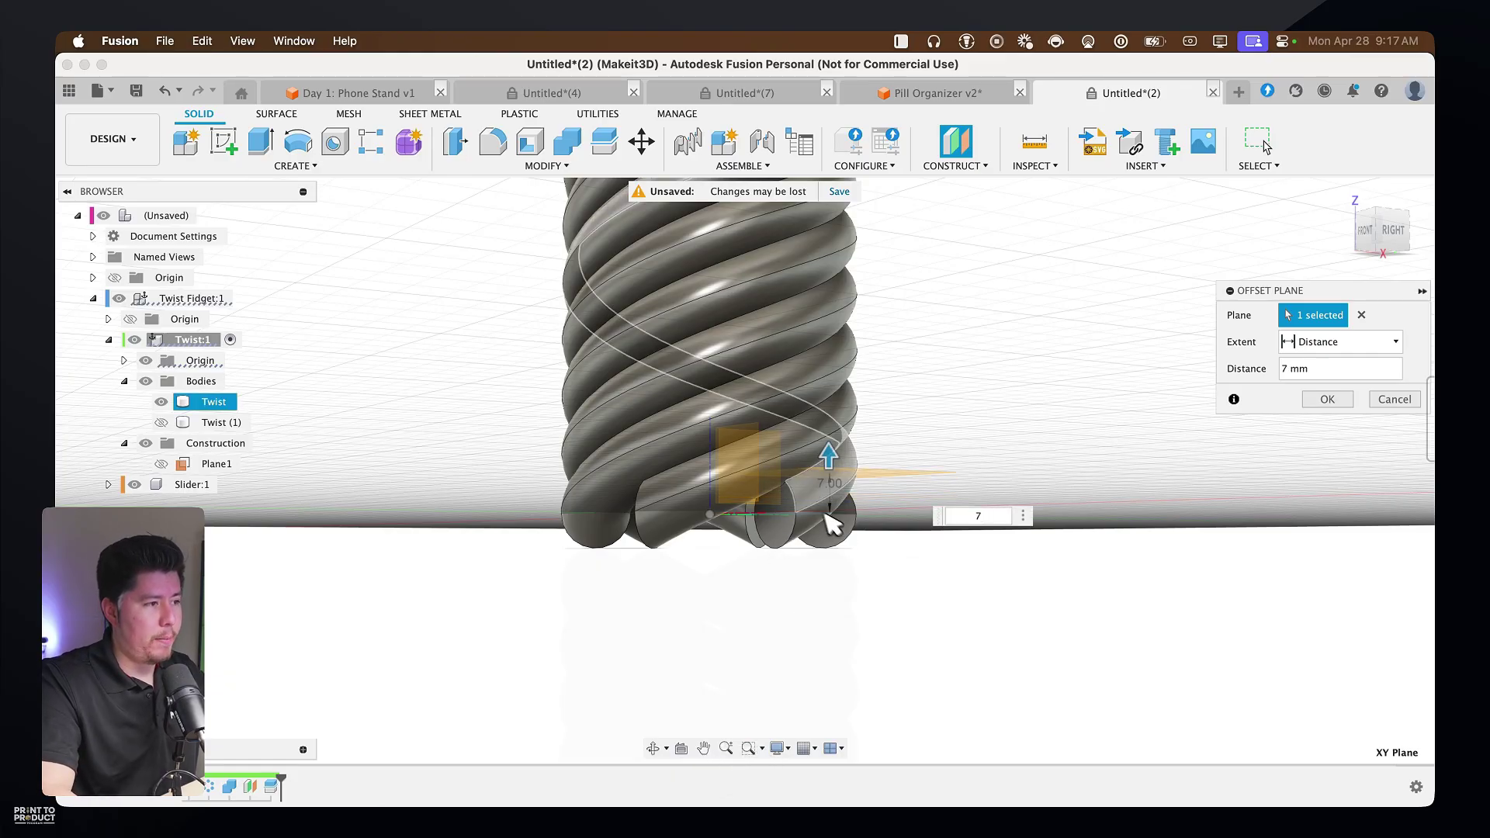
key("Return")
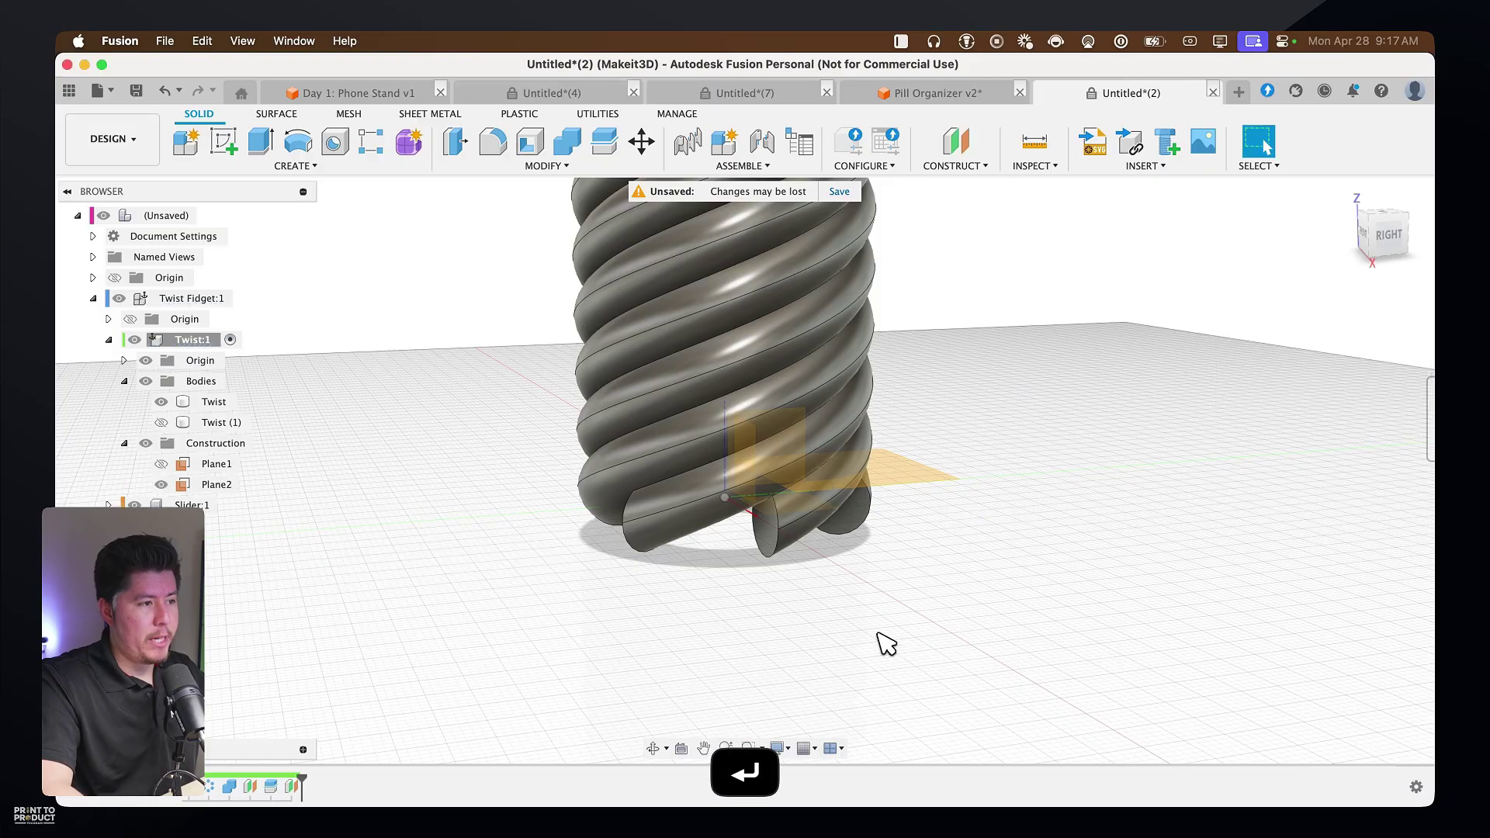
Split the Twist body with Plane2 as the splitting tool
type("s")
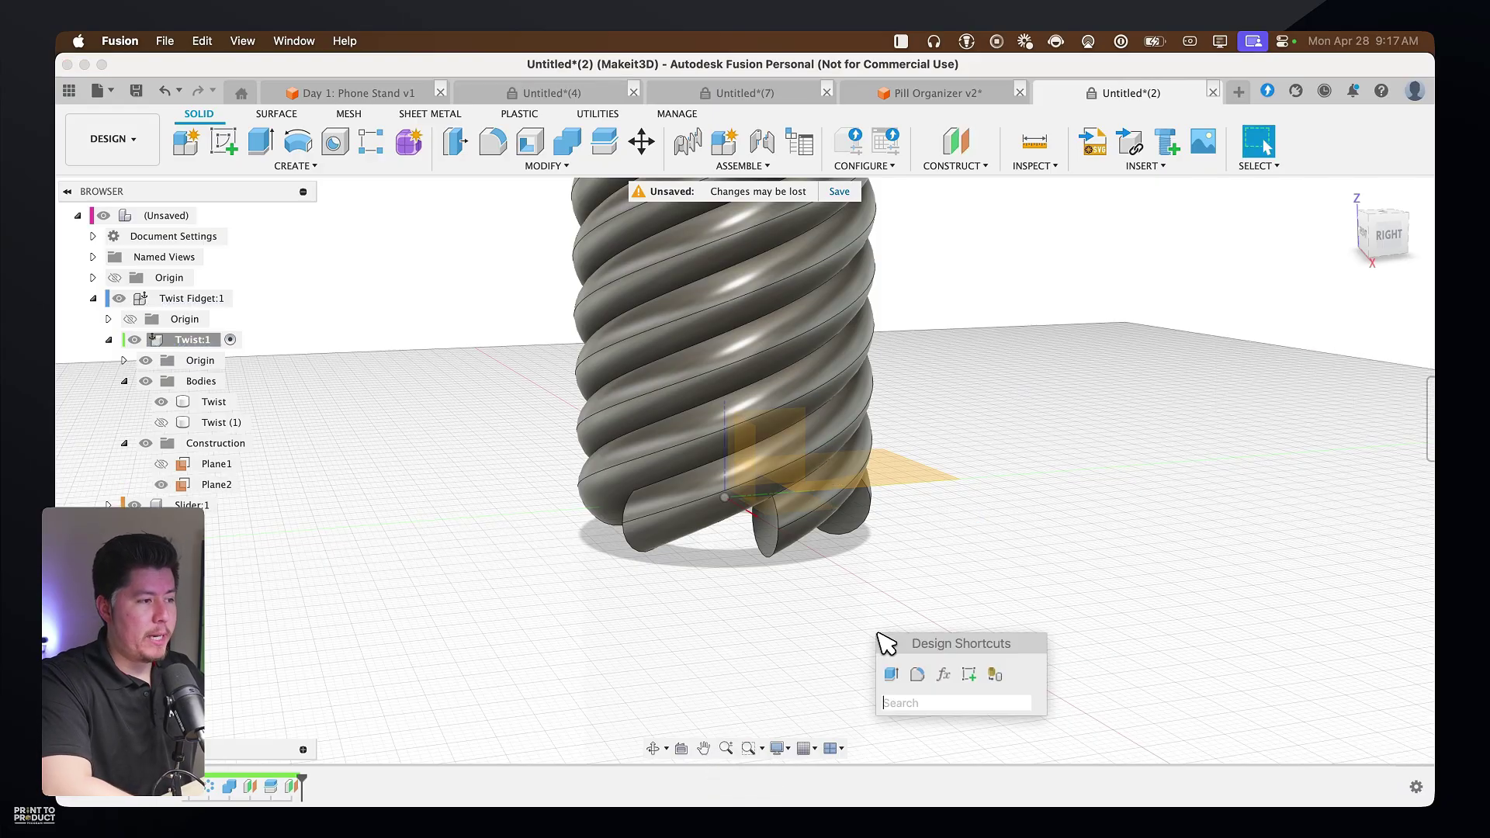
type("split")
key("Return")
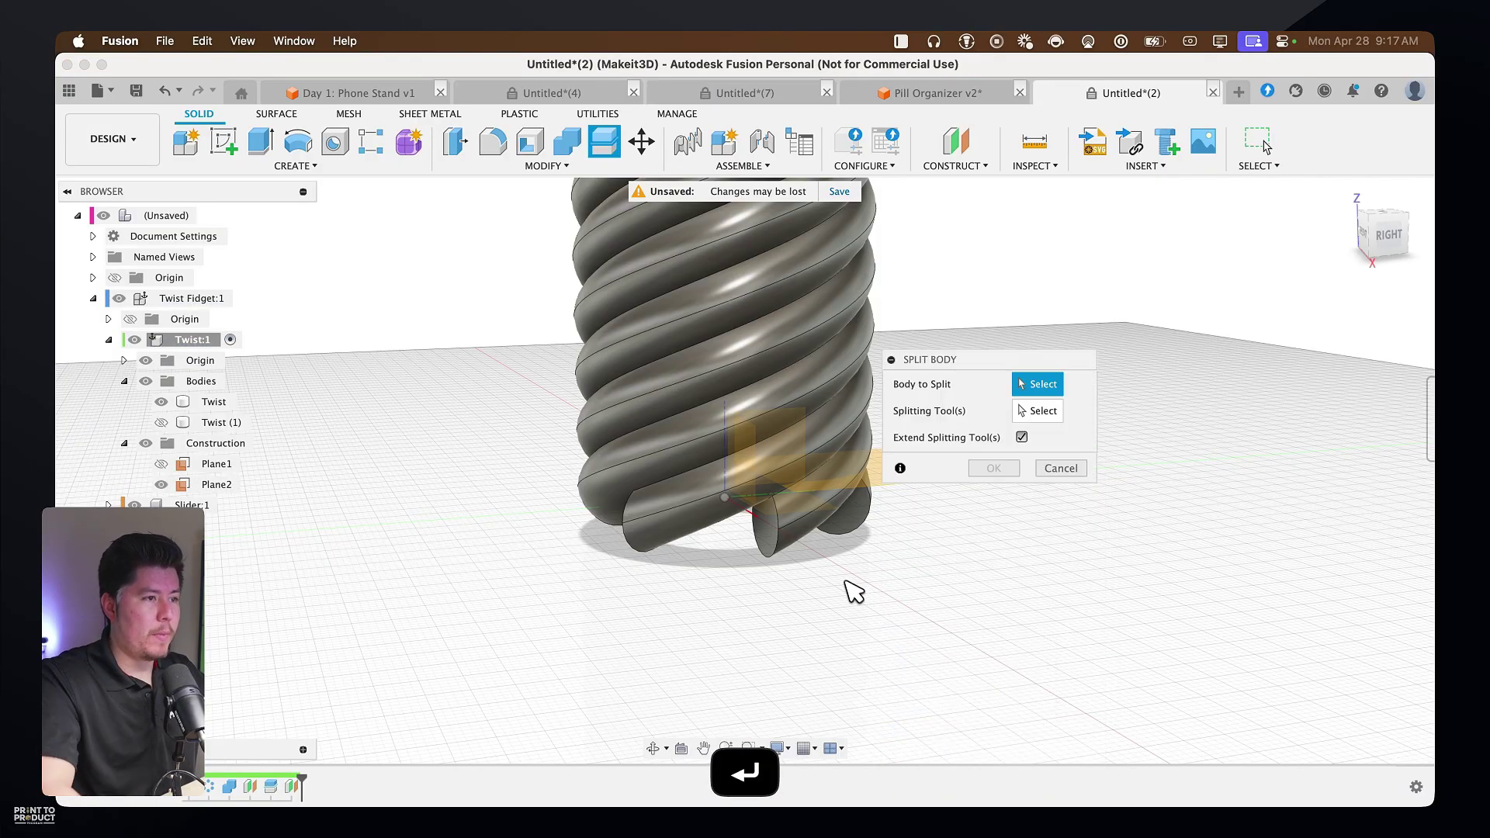
left_click(752, 357)
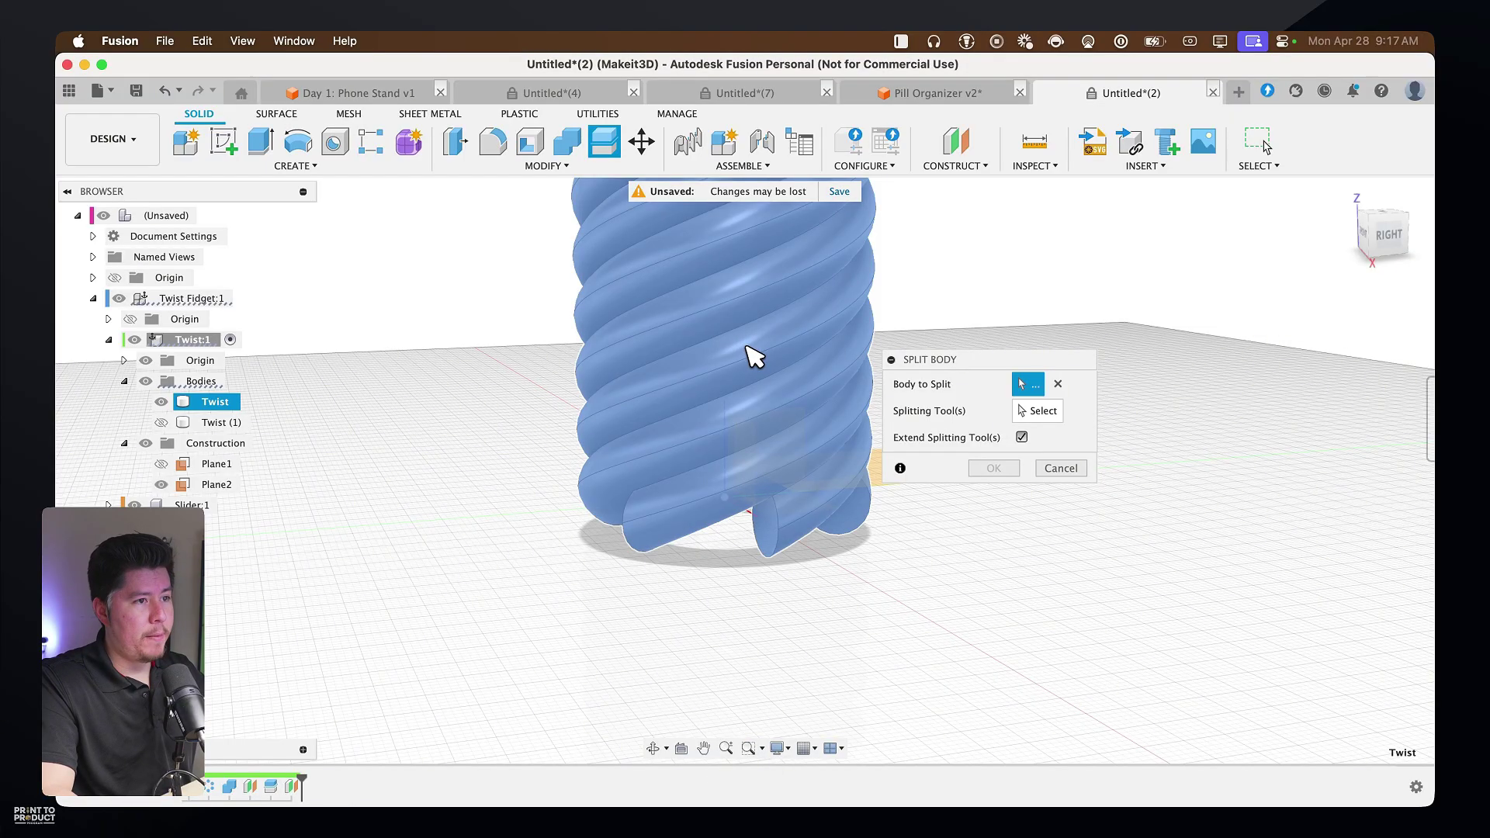
left_click(1060, 418)
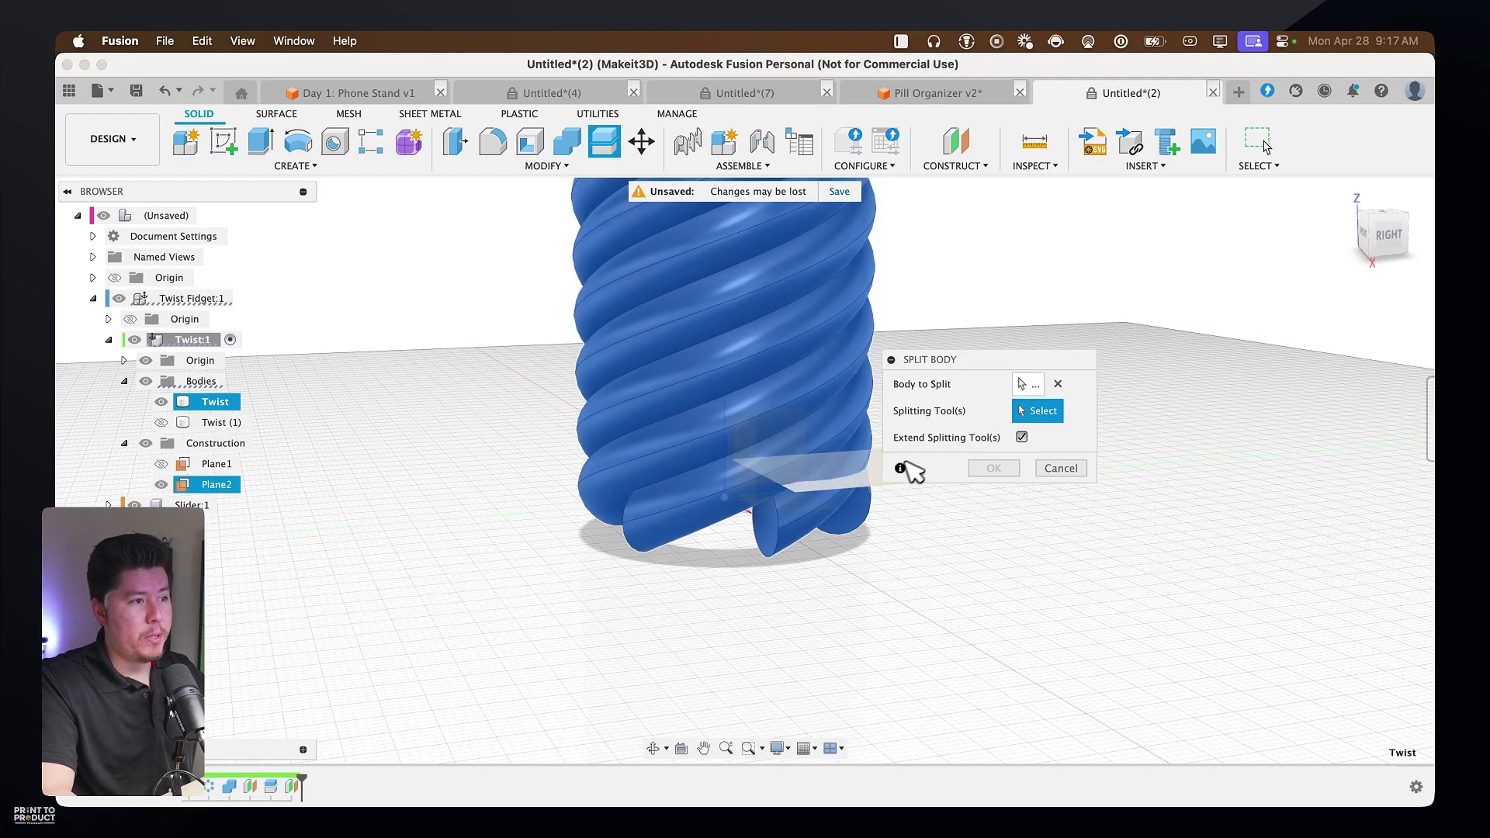
left_click(880, 480)
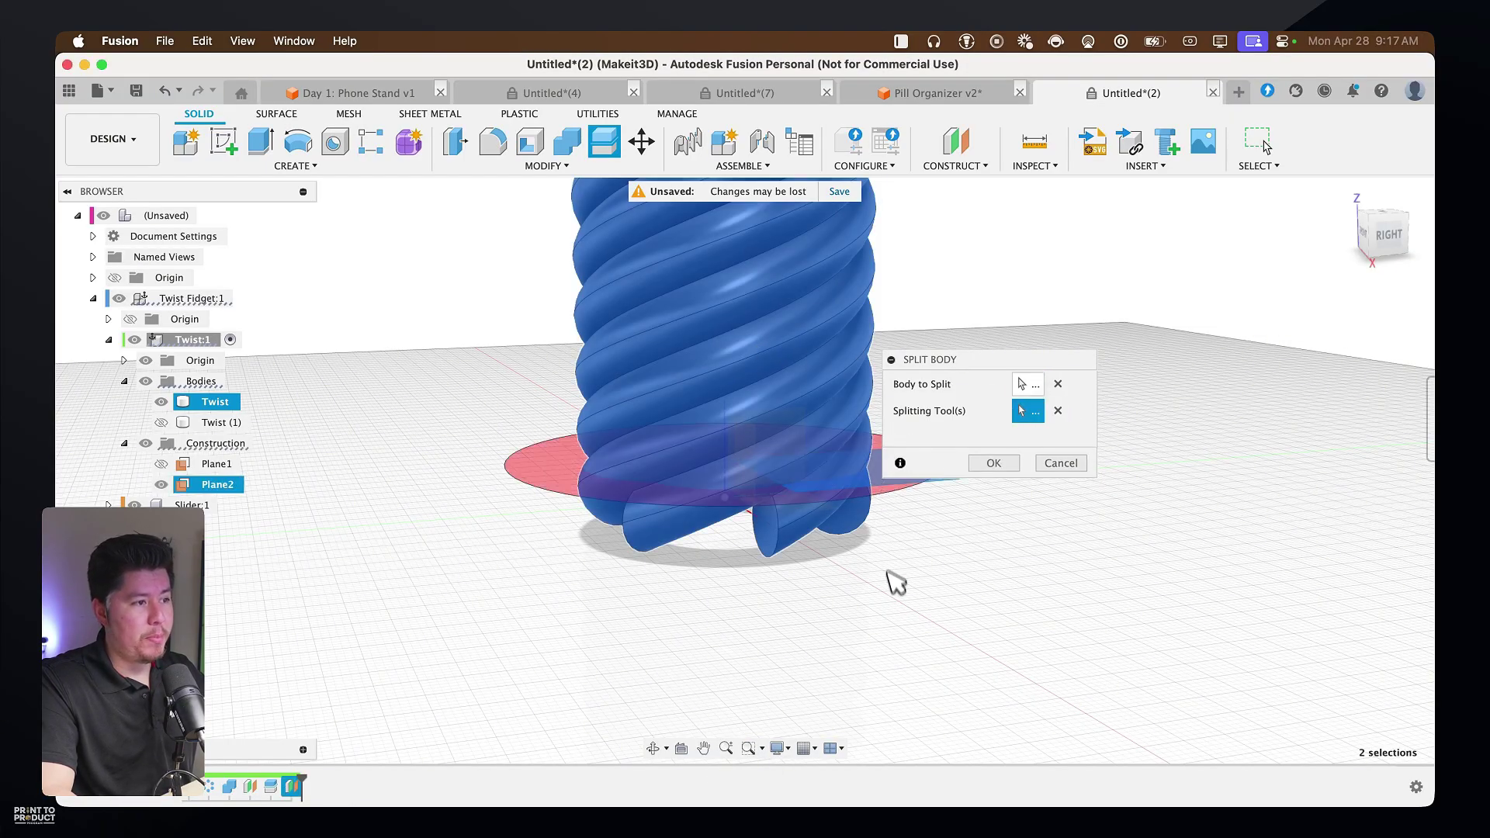
left_click(997, 463)
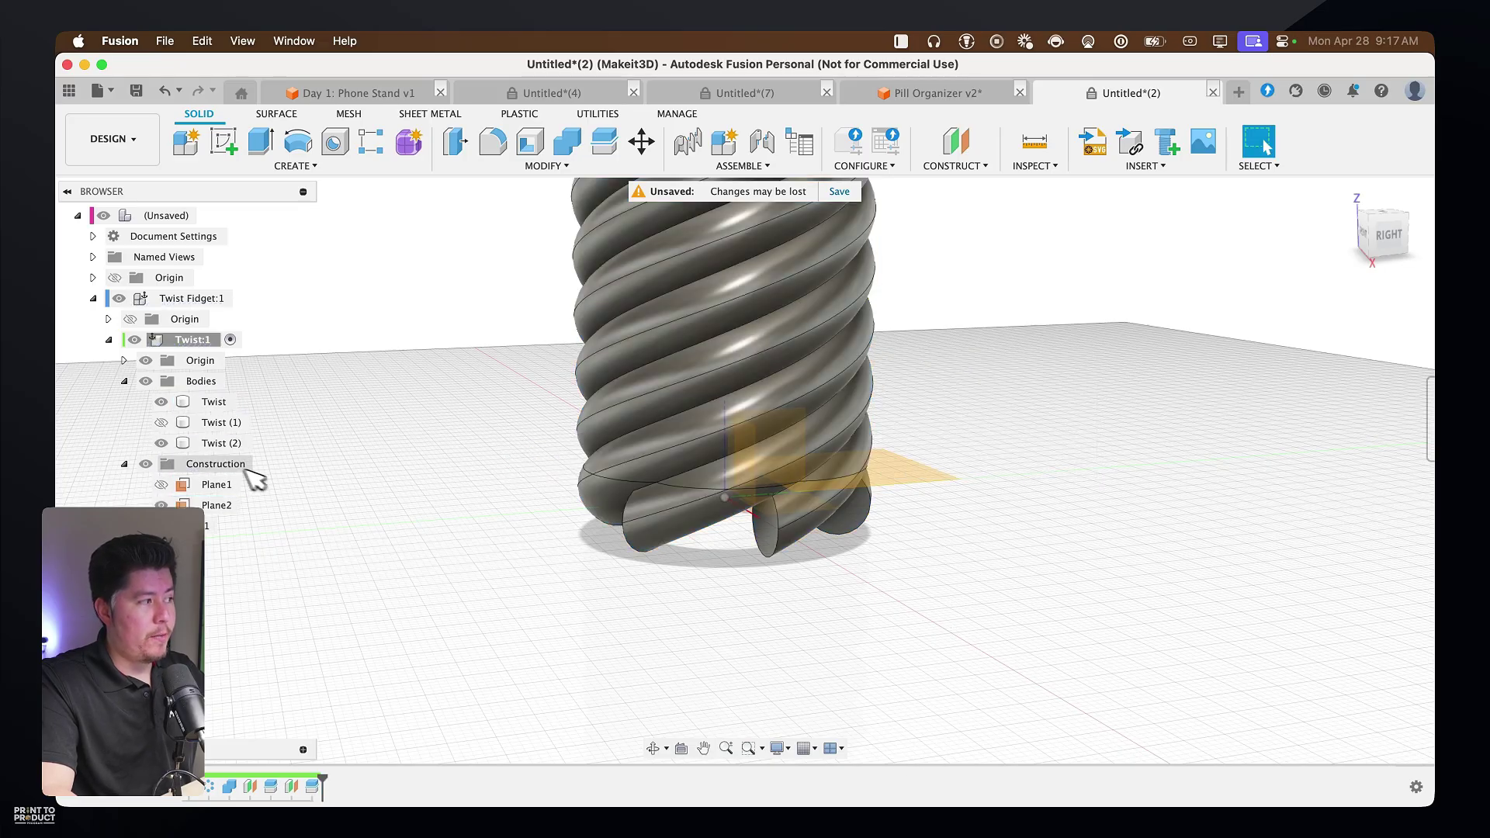
Hide the Twist body so only Twist (2) stays visible
left_click(171, 444)
left_click(162, 443)
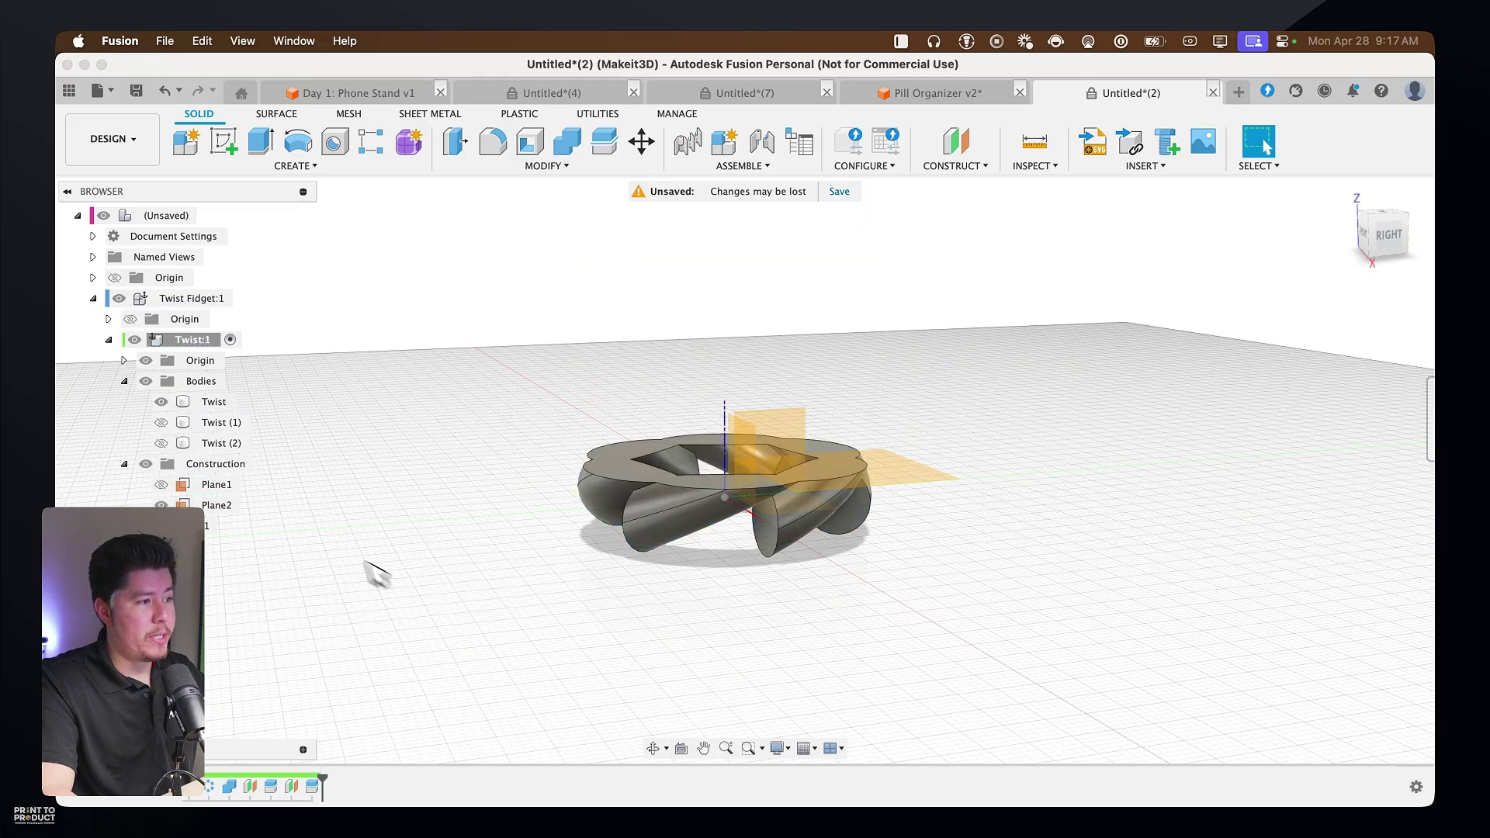
left_click(161, 443)
left_click(162, 401)
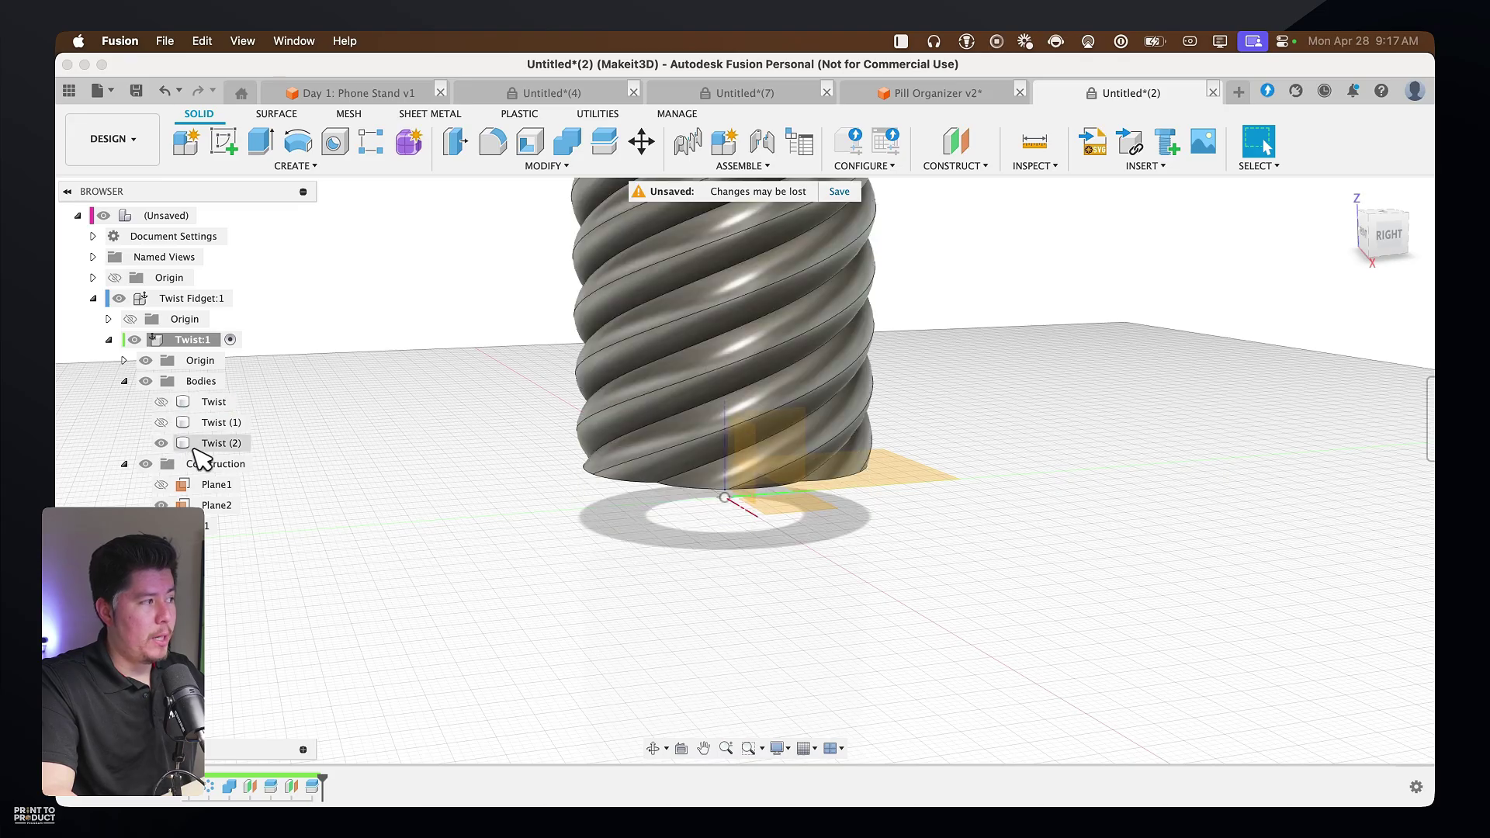
Rename the Twist (2) body to 'Twist Original'
left_click(221, 449)
double_click(222, 446)
type("Tw")
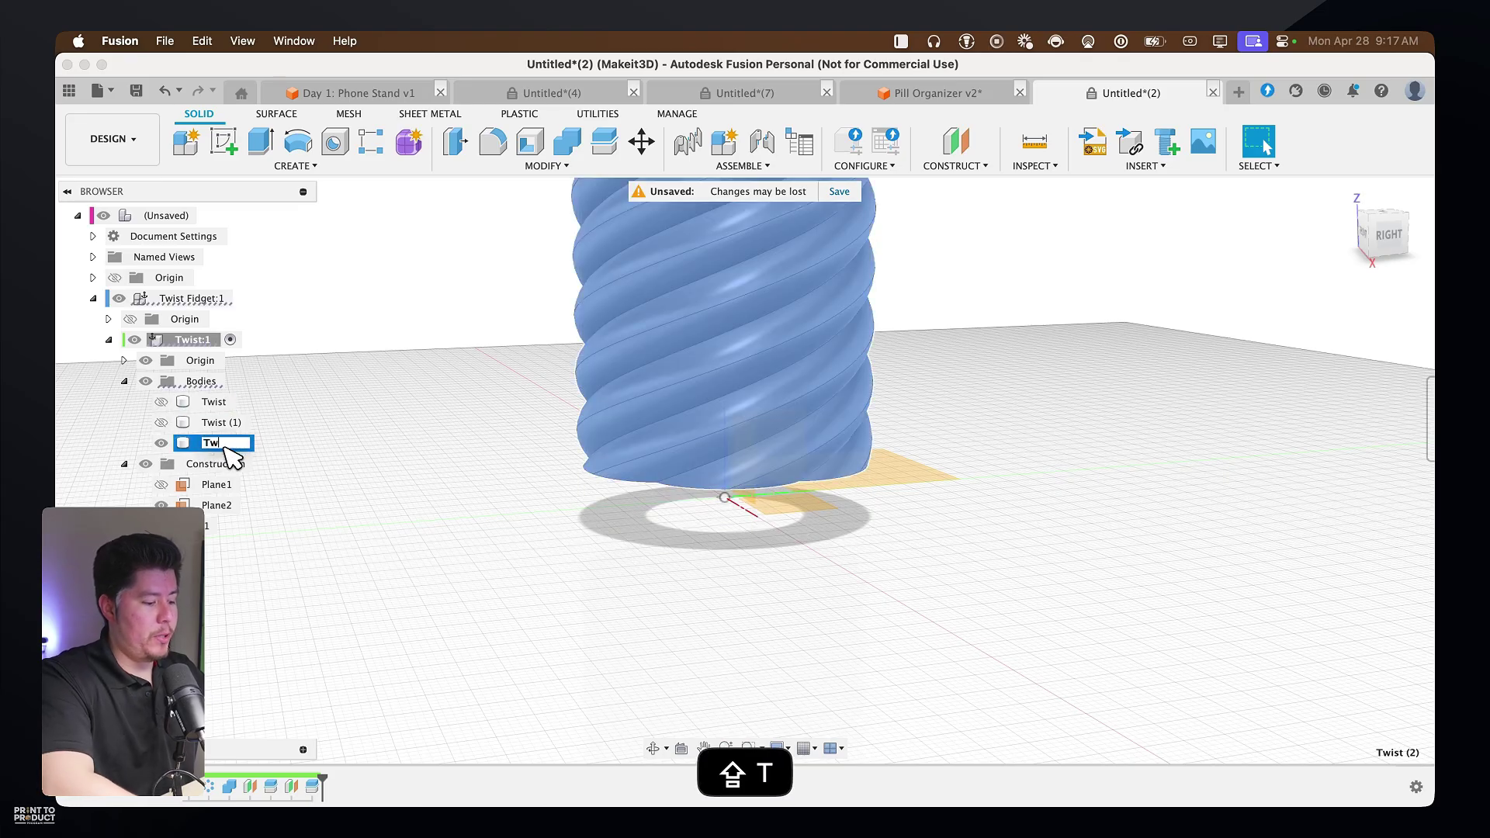
type("ist Original")
key("Return")
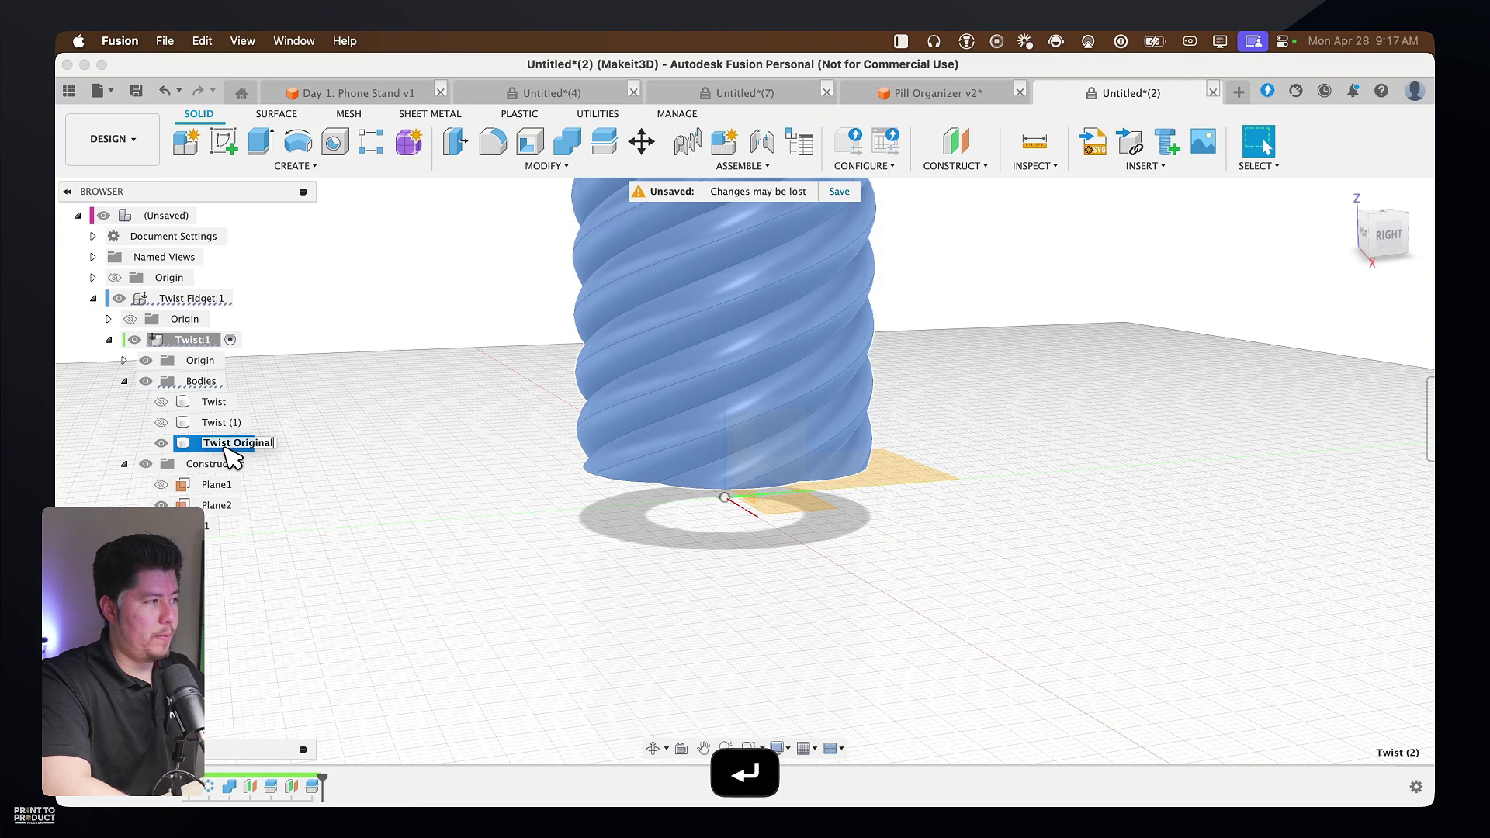
Activate the Slider:1 component
left_click(399, 572)
middle_click_drag(538, 595, 571, 520, "shift")
scroll(590, 558, "down", 3)
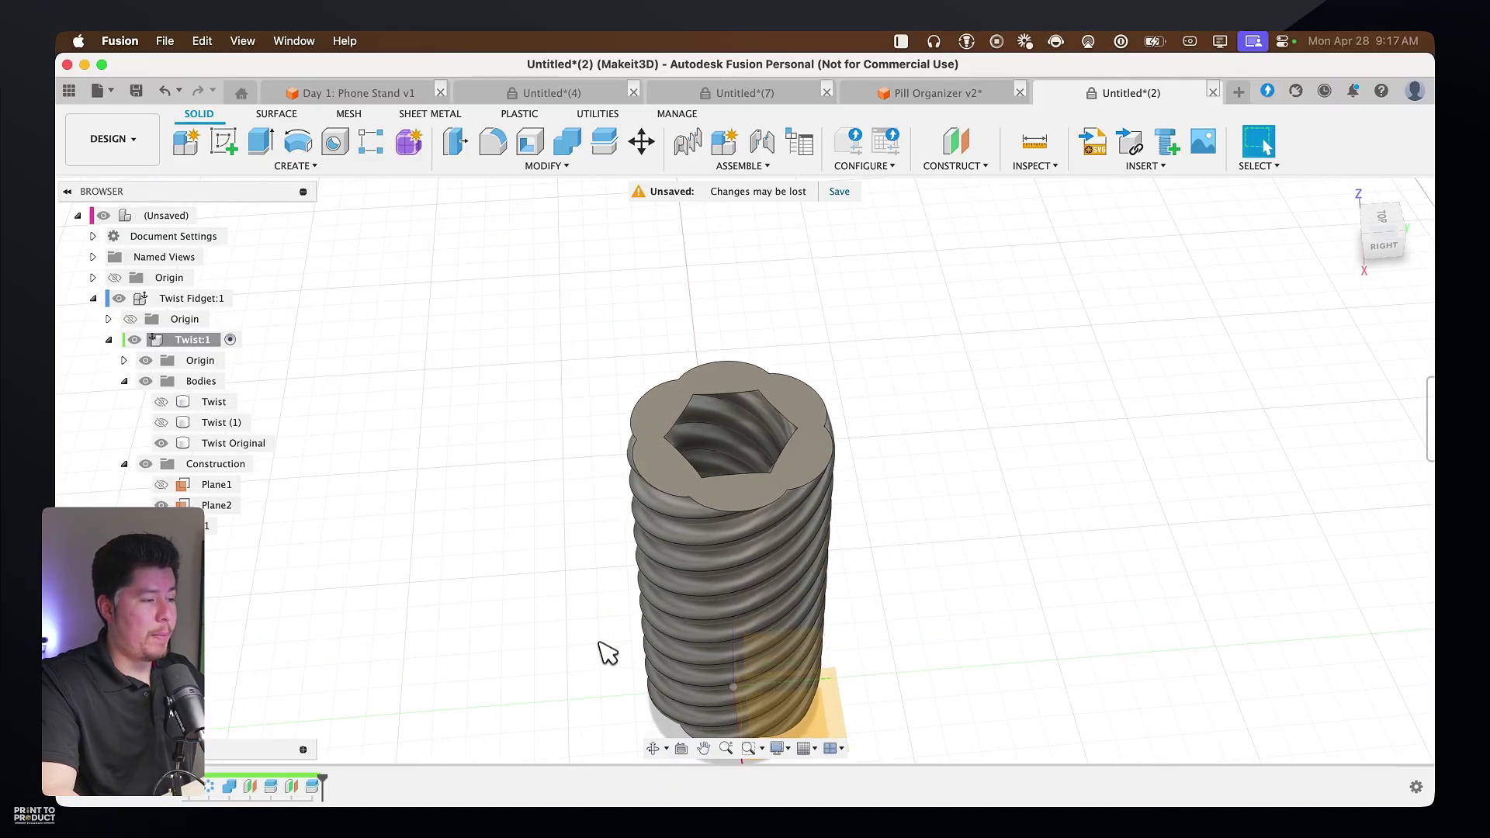
middle_click_drag(606, 648, 665, 571)
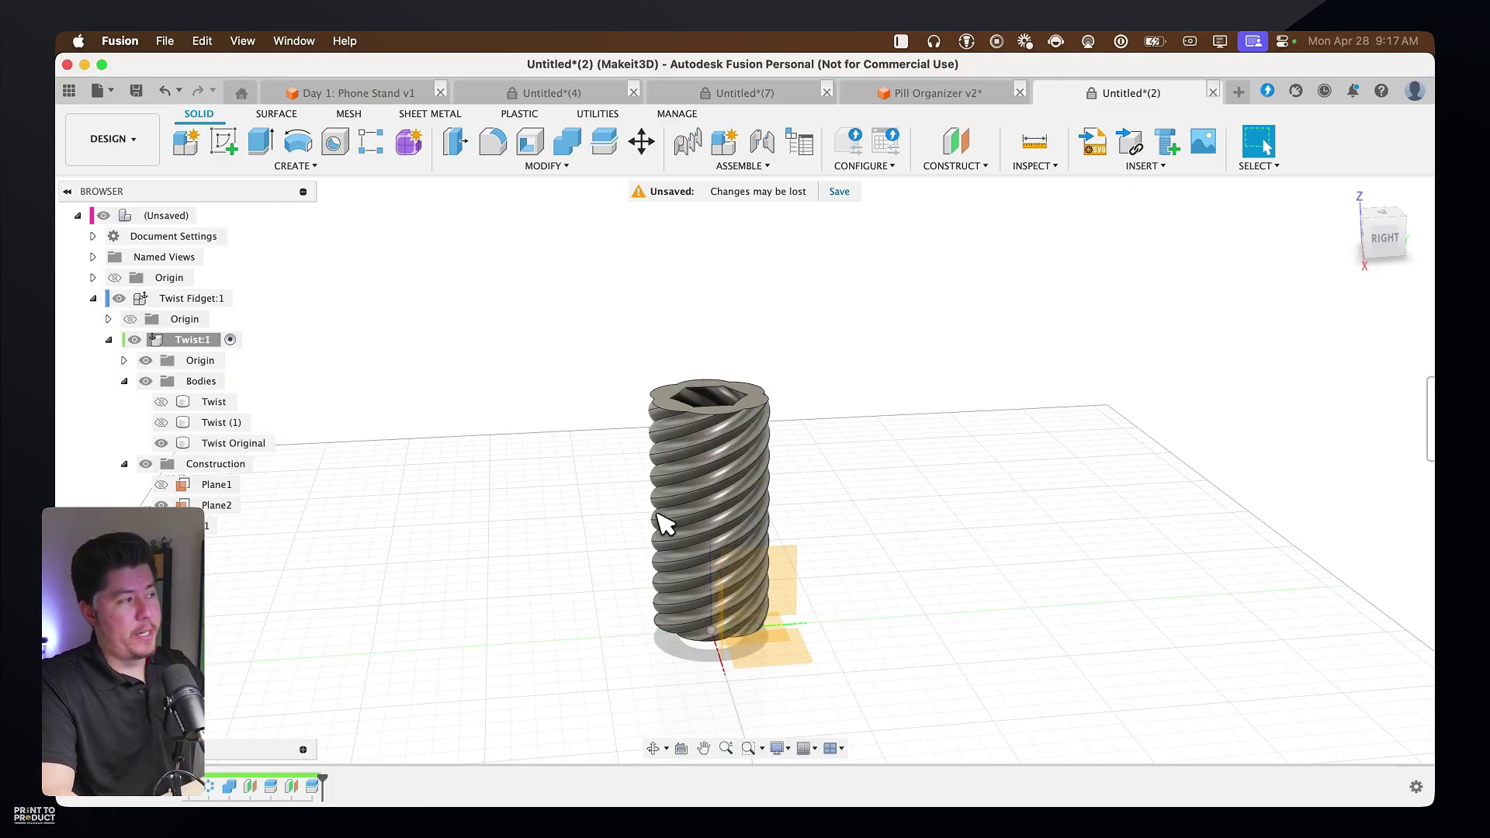
left_click(227, 526)
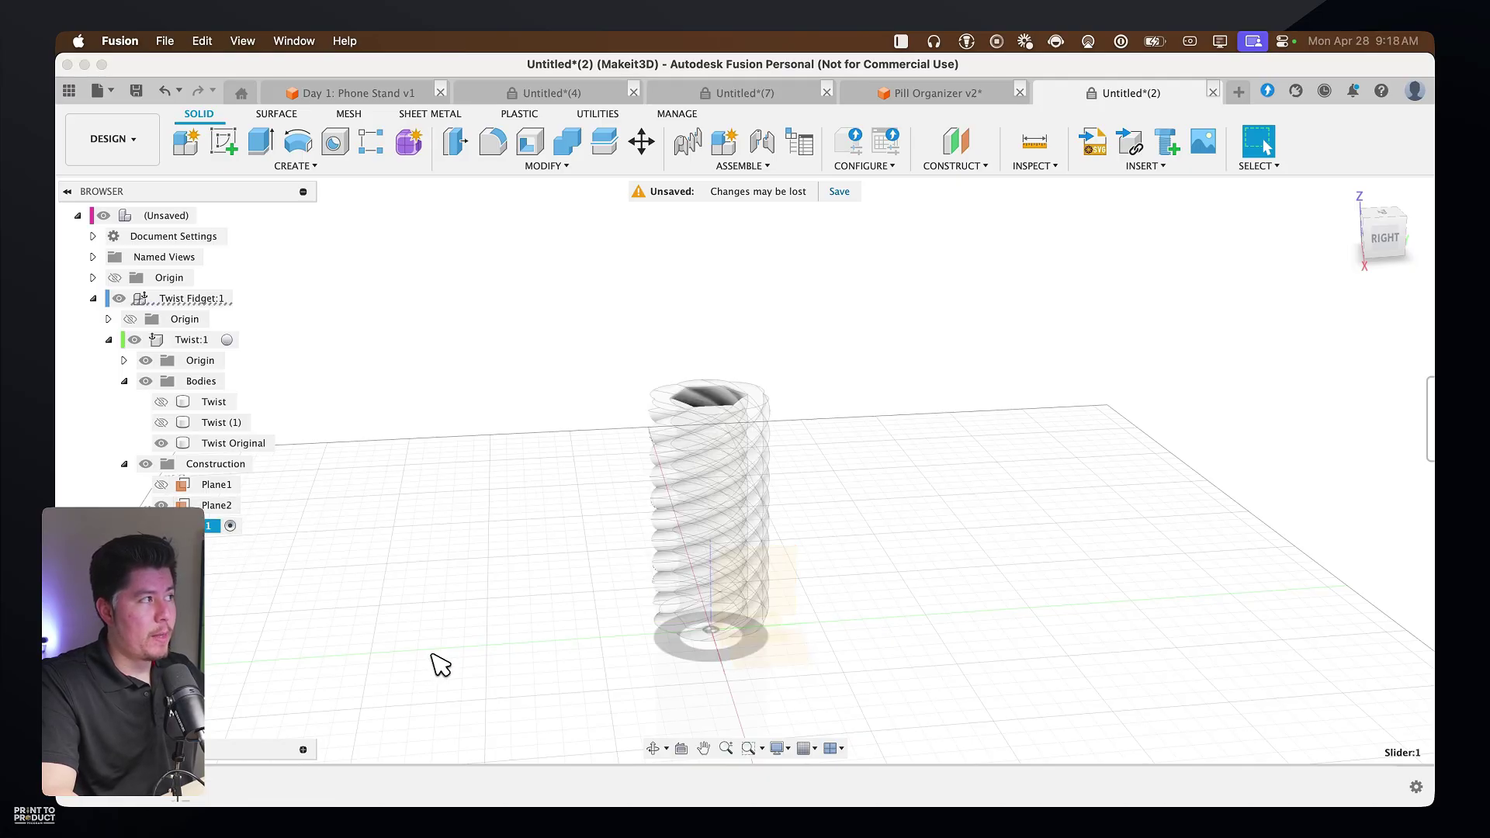
On the twist body's top face, sketch a 76 mm diameter circle centred at the origin
left_click(225, 142)
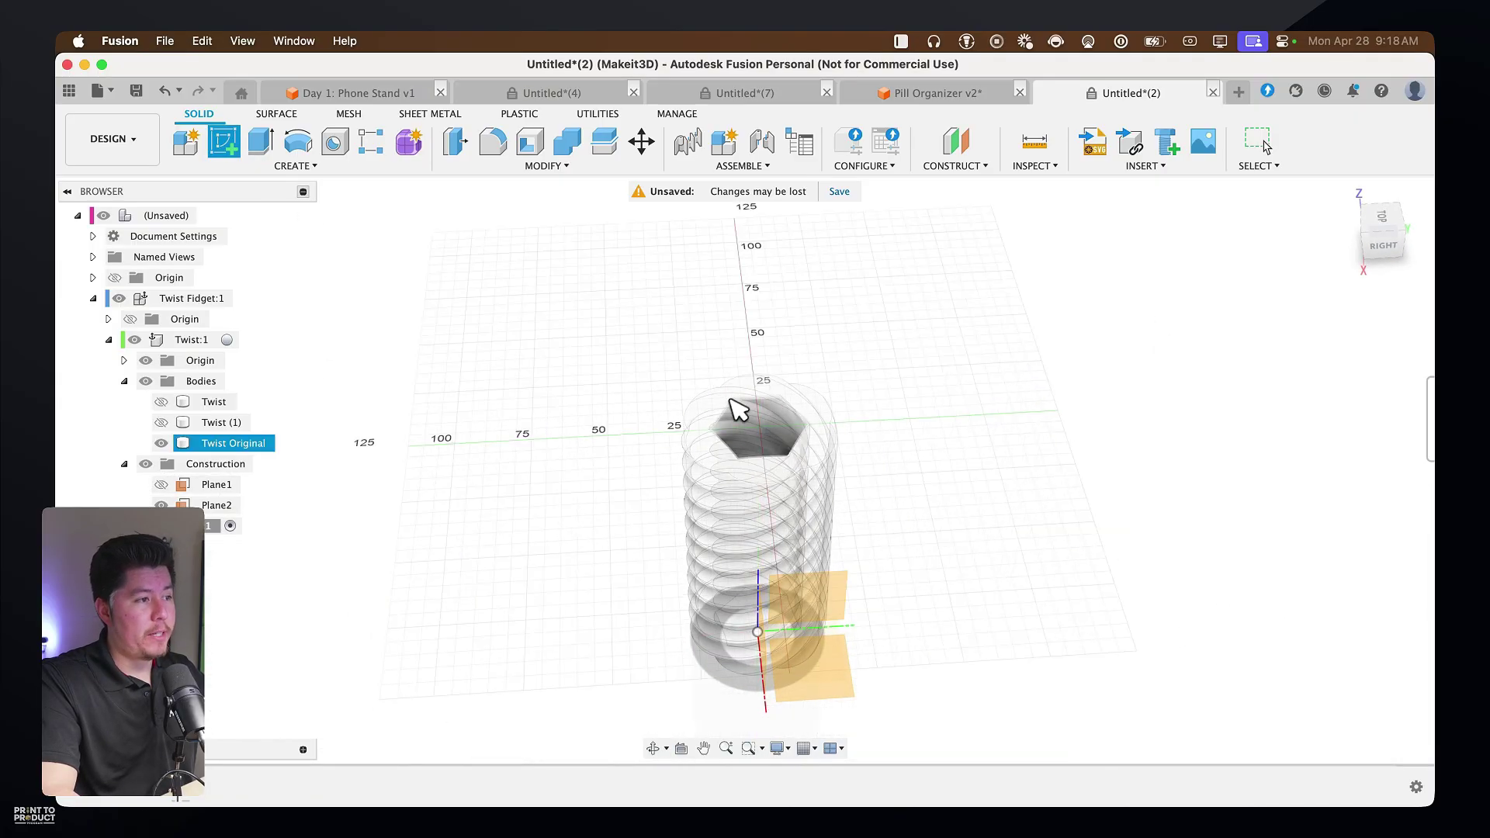
left_click(718, 427)
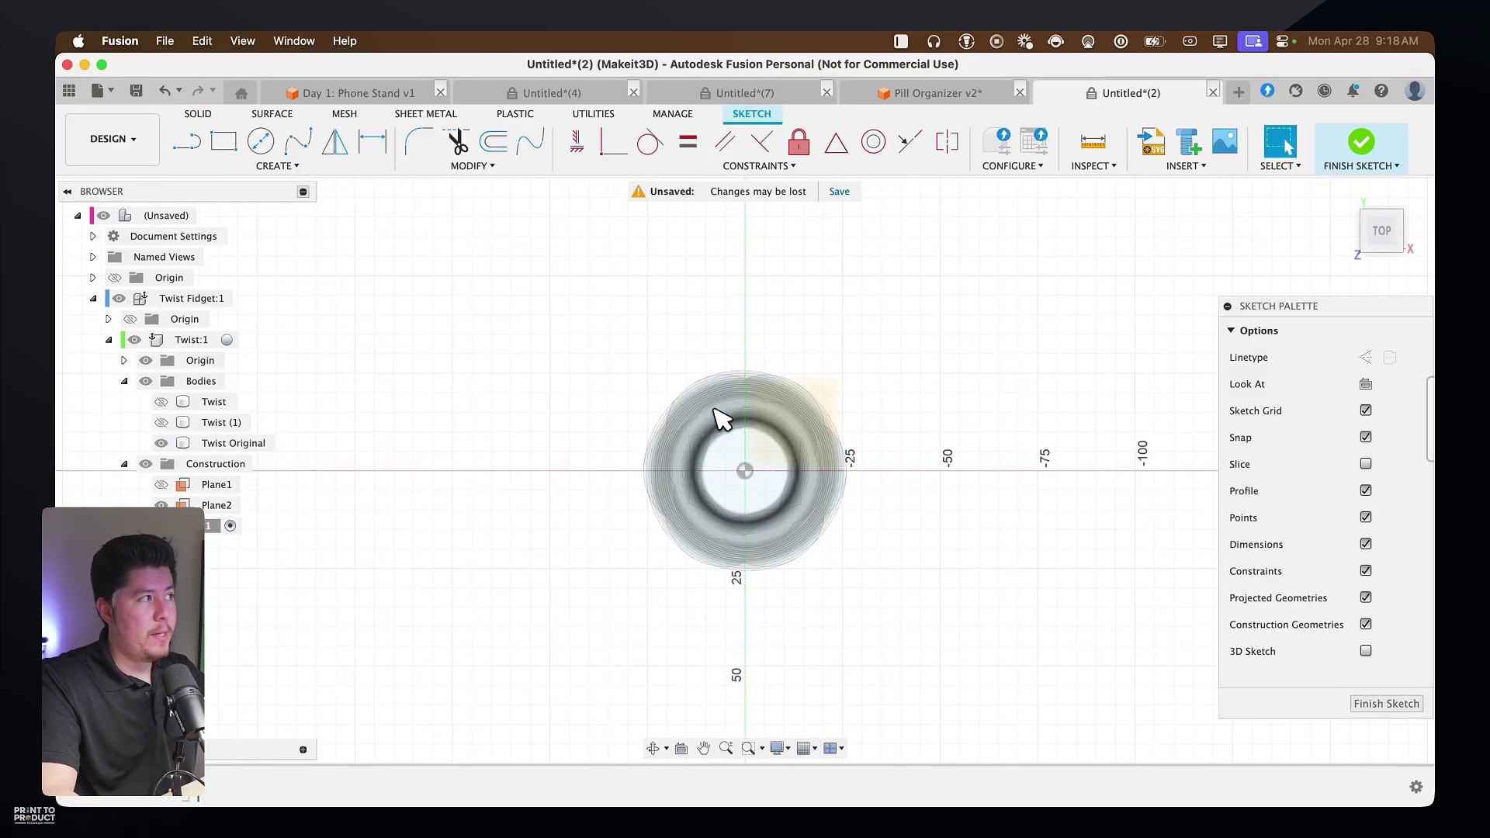
left_click(262, 144)
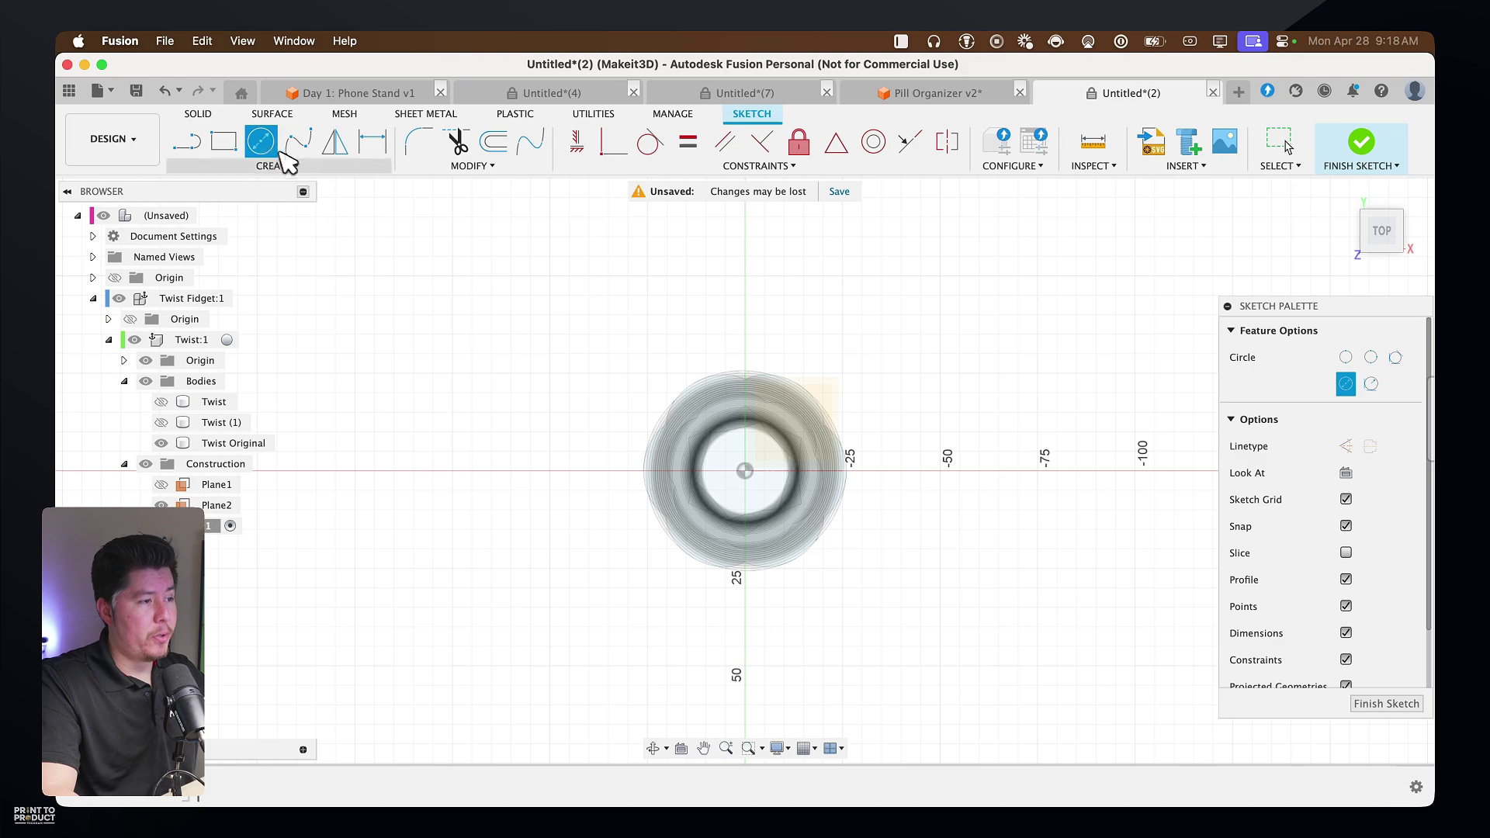
left_click(747, 471)
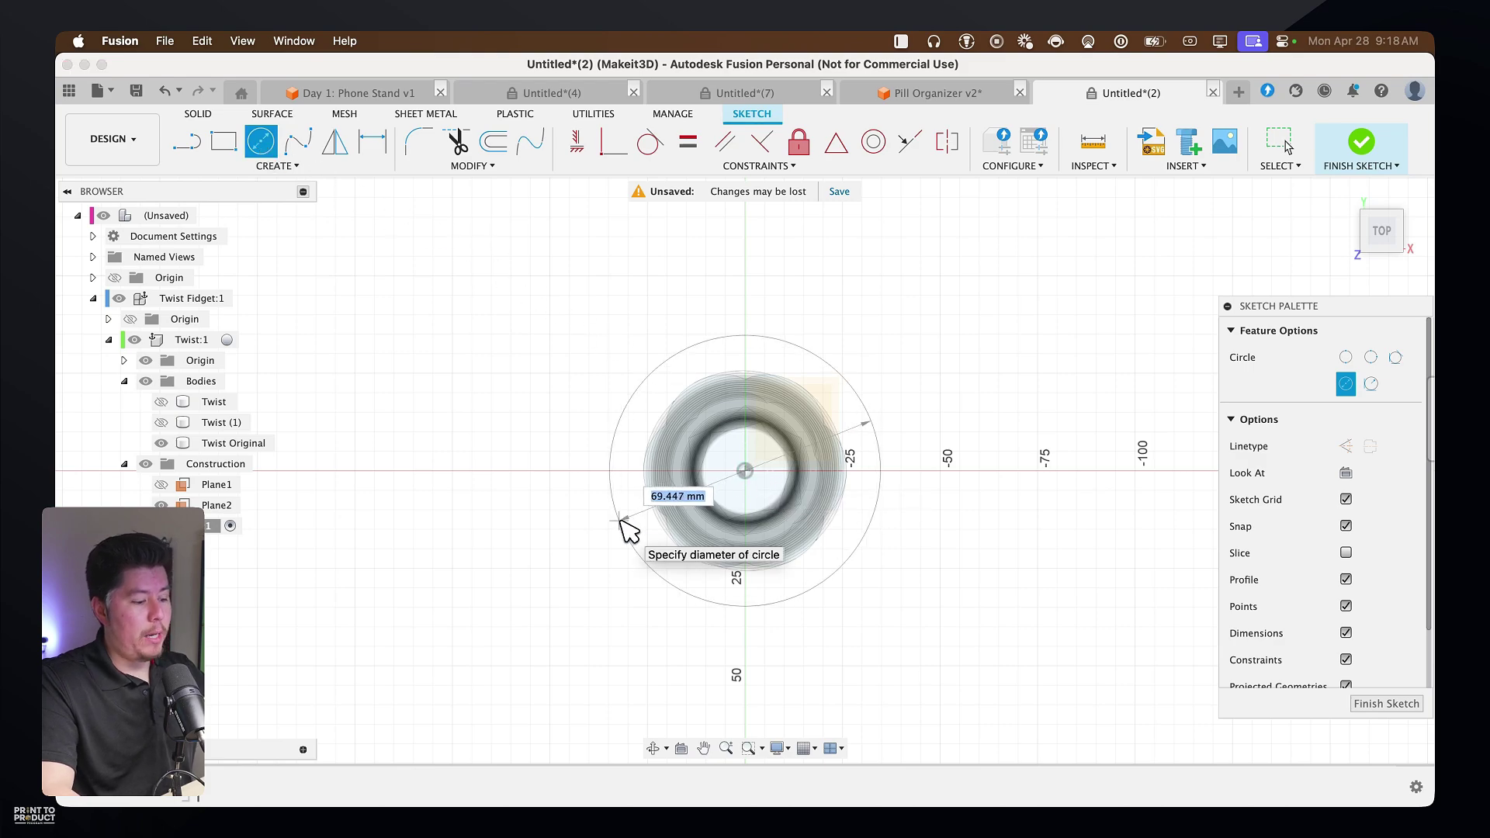
type("76")
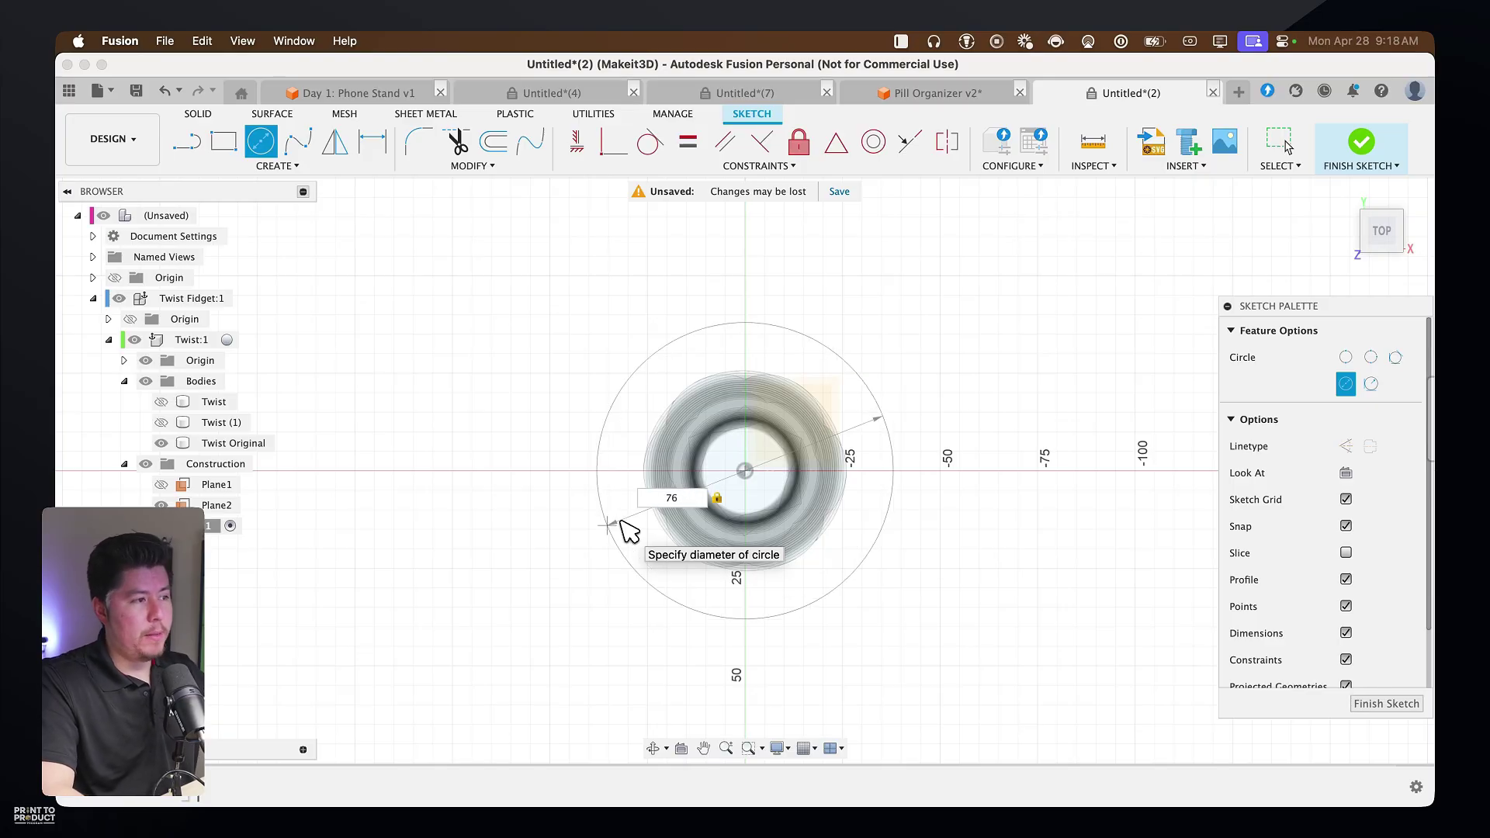
key("Return")
mouse_move(632, 633)
middle_mouse_down("shift")
mouse_move(592, 539)
mouse_move(592, 413)
mouse_move(640, 431)
middle_mouse_up("shift")
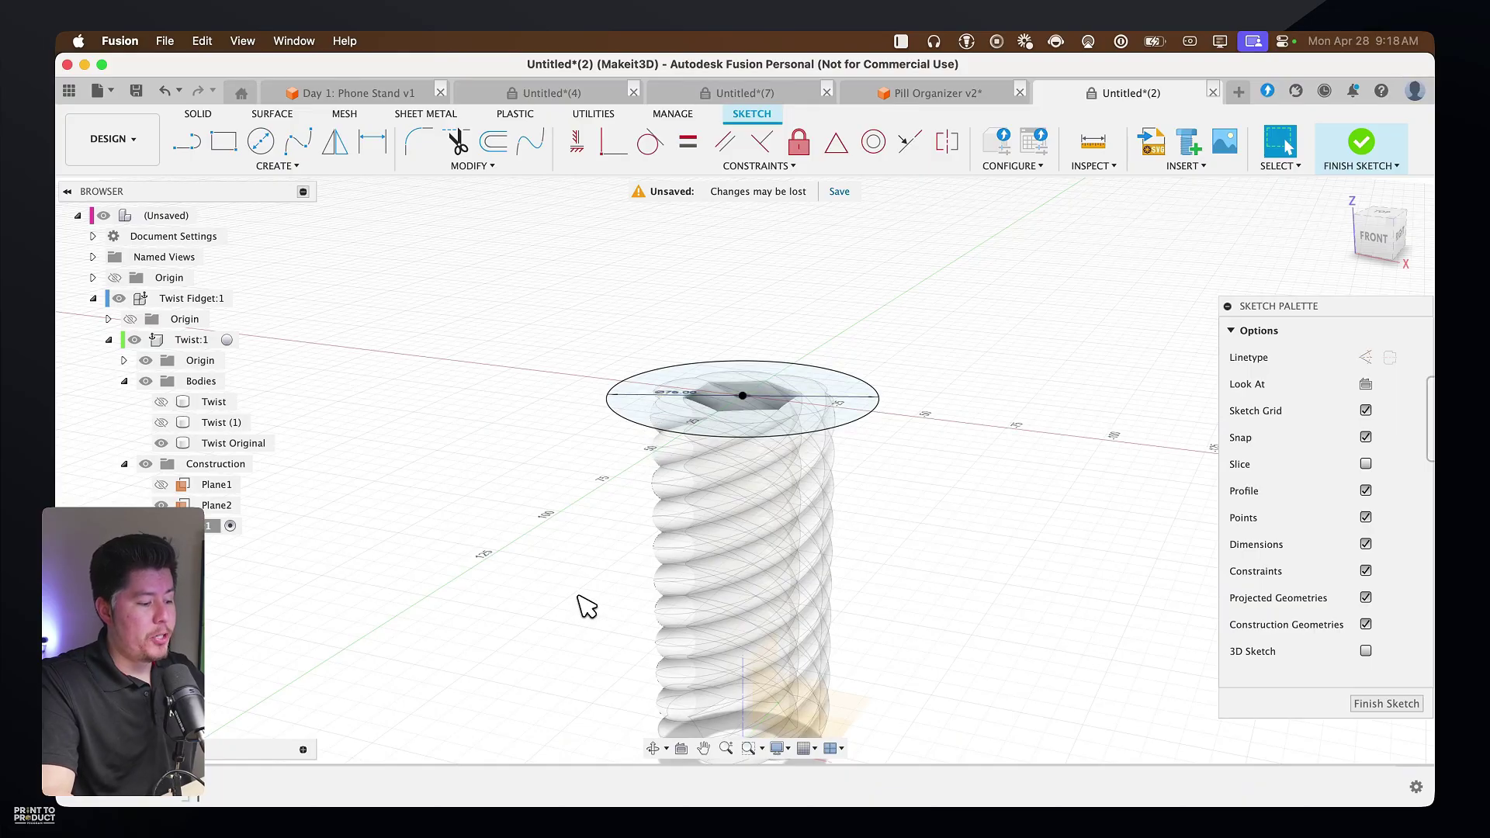
Extrude the ring, scalloped and hexagon profiles -20 mm as a new head body
key("e")
left_click(658, 402)
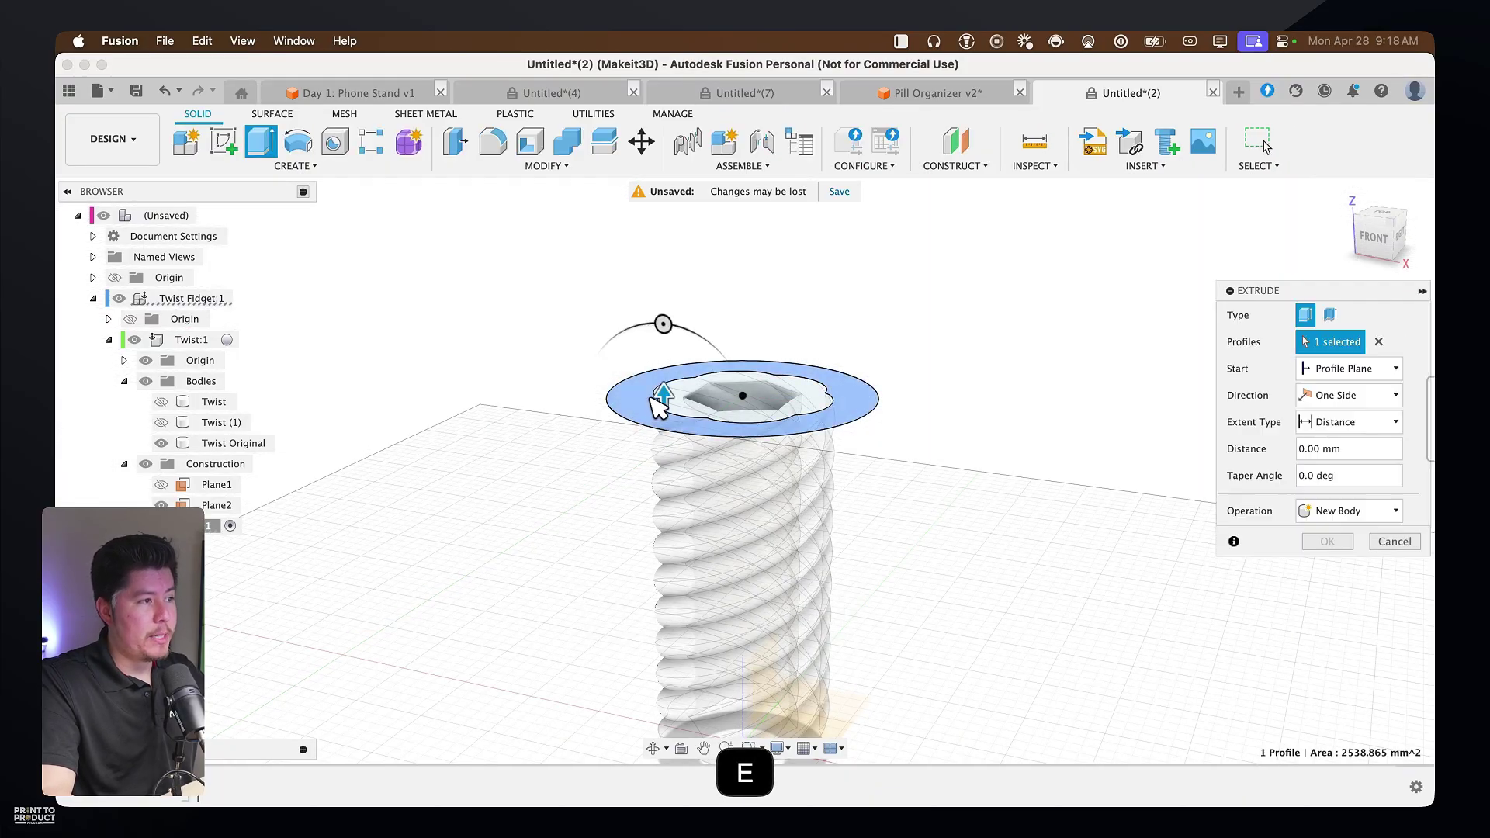
left_click(683, 399)
left_click(730, 399)
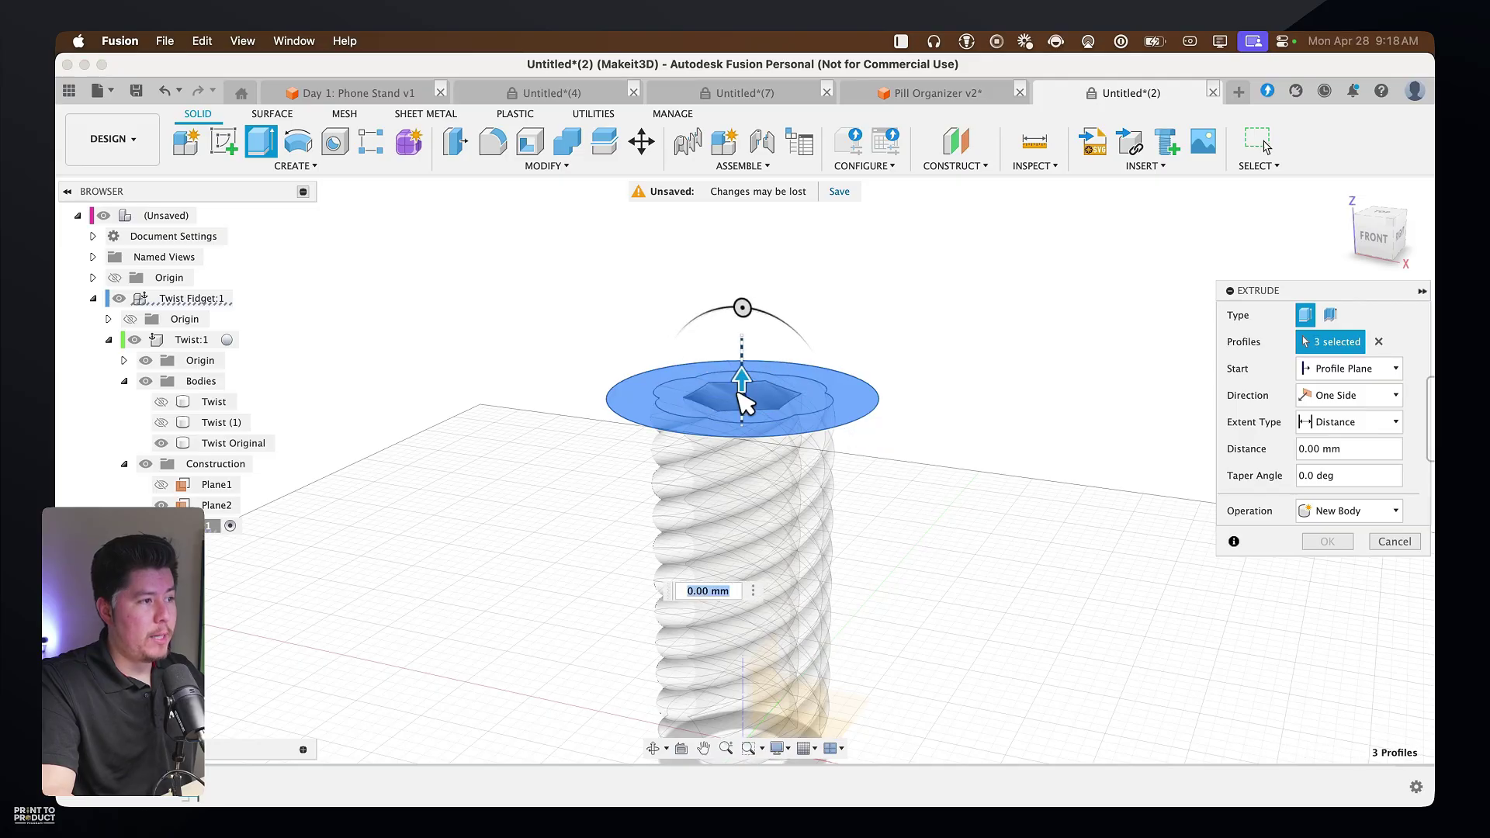
left_click_drag(741, 394, 752, 448)
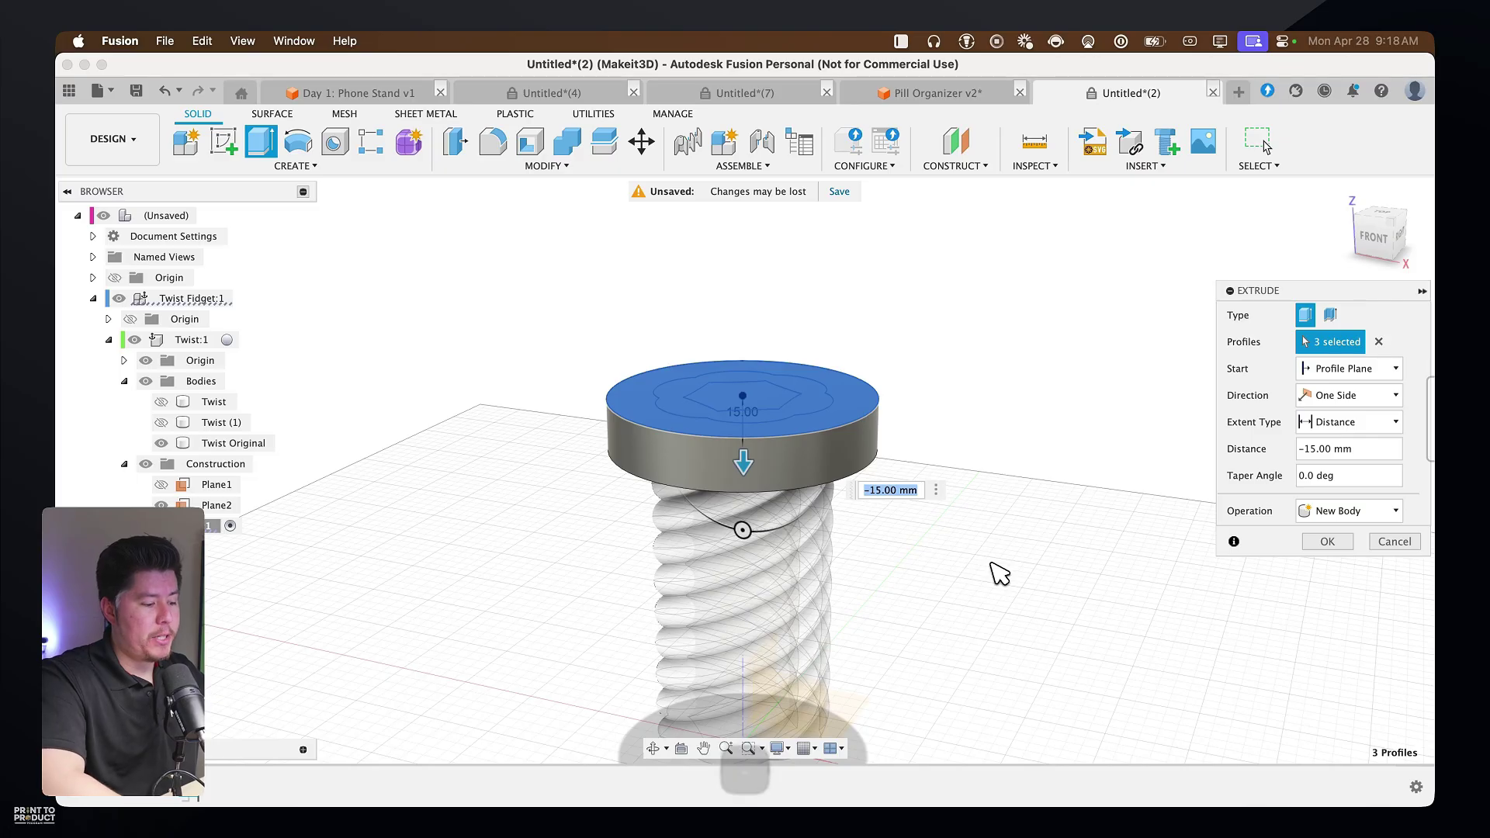
type("-20")
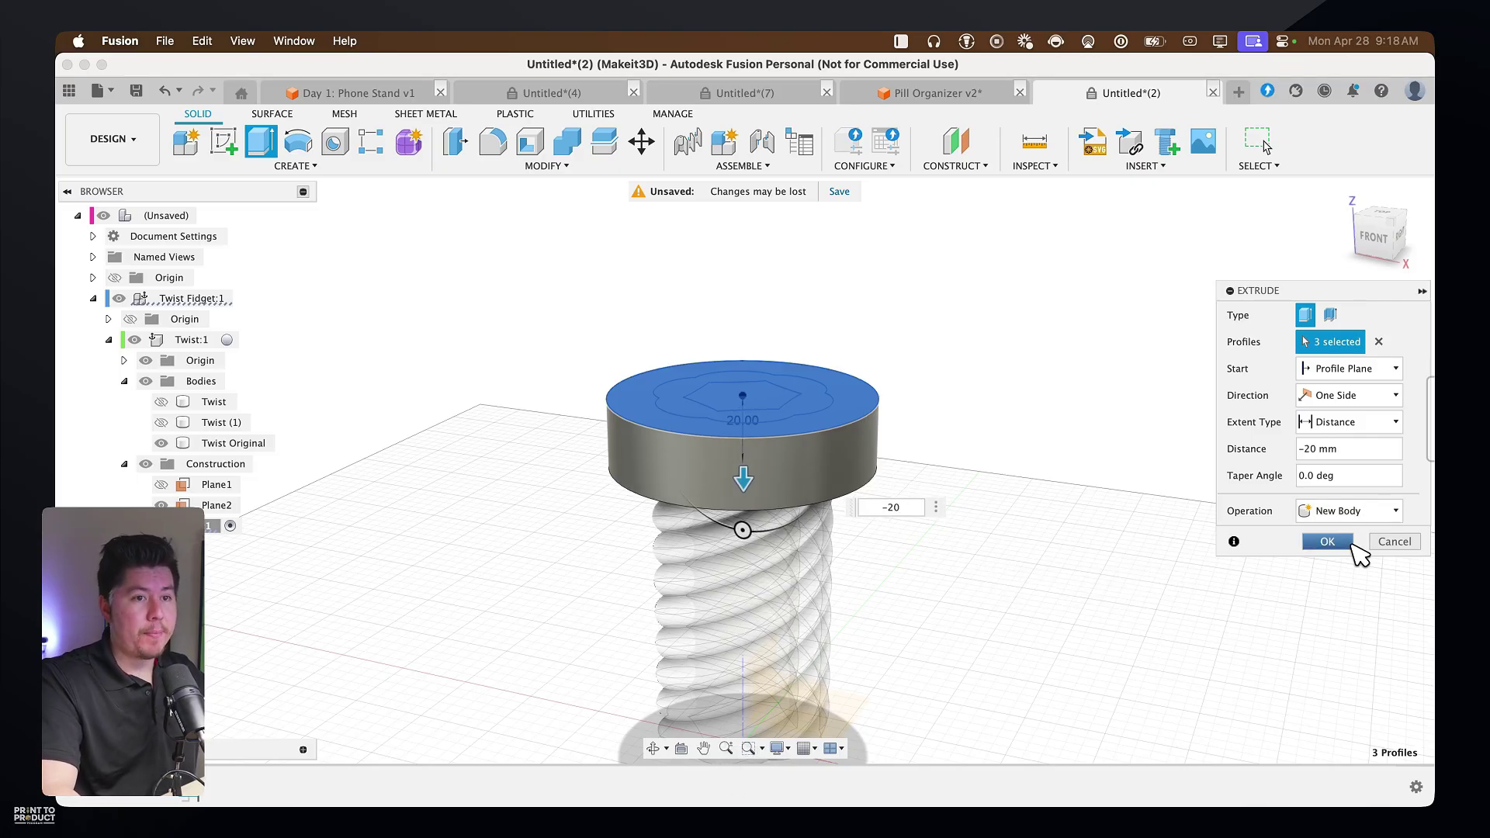
left_click(1352, 546)
middle_click_drag(1197, 542, 1074, 565, "shift")
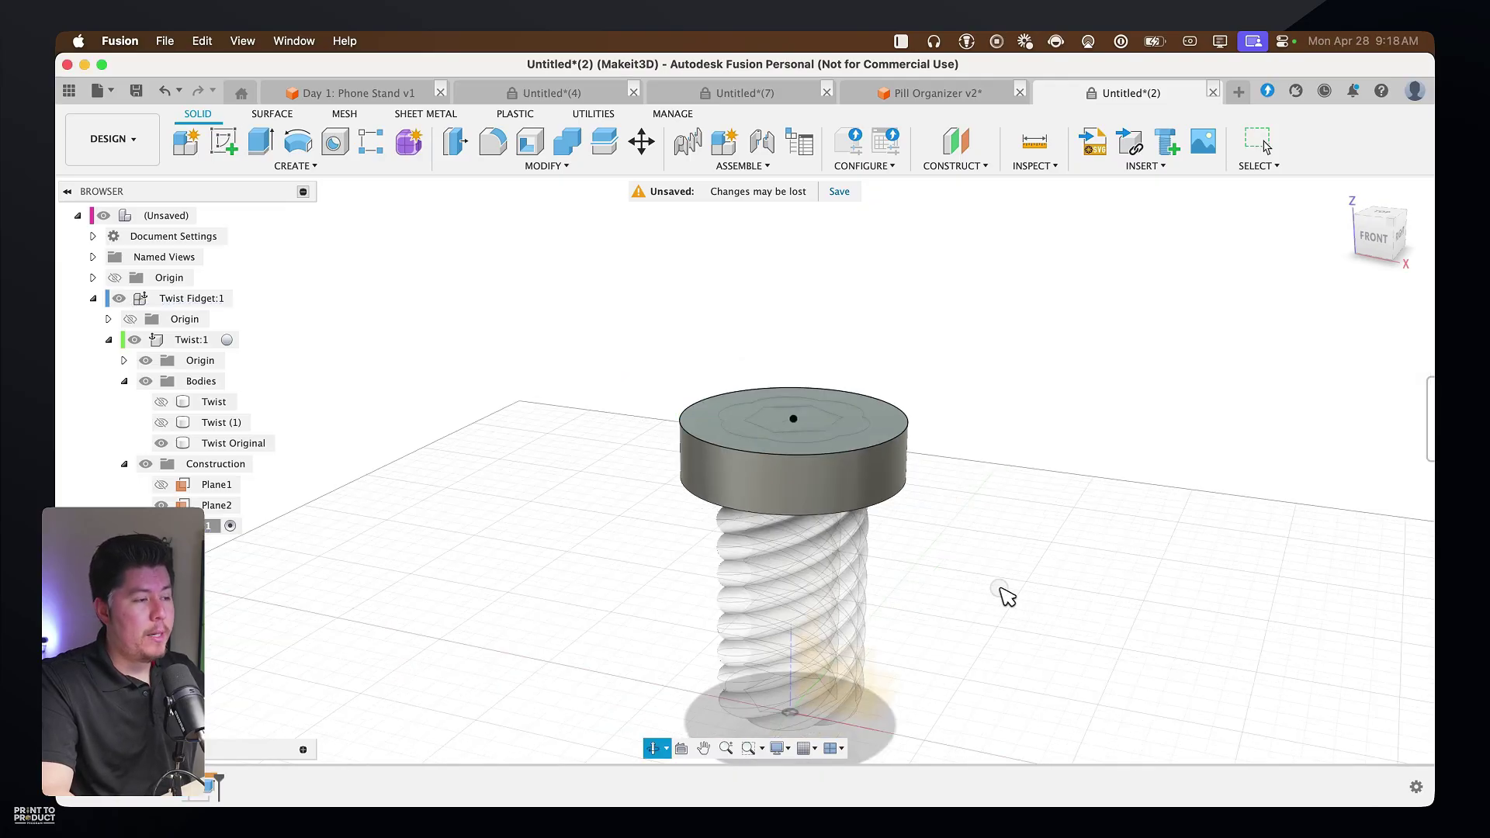
Select the Twist Original body
scroll(966, 535, "down", 1)
left_click(848, 482)
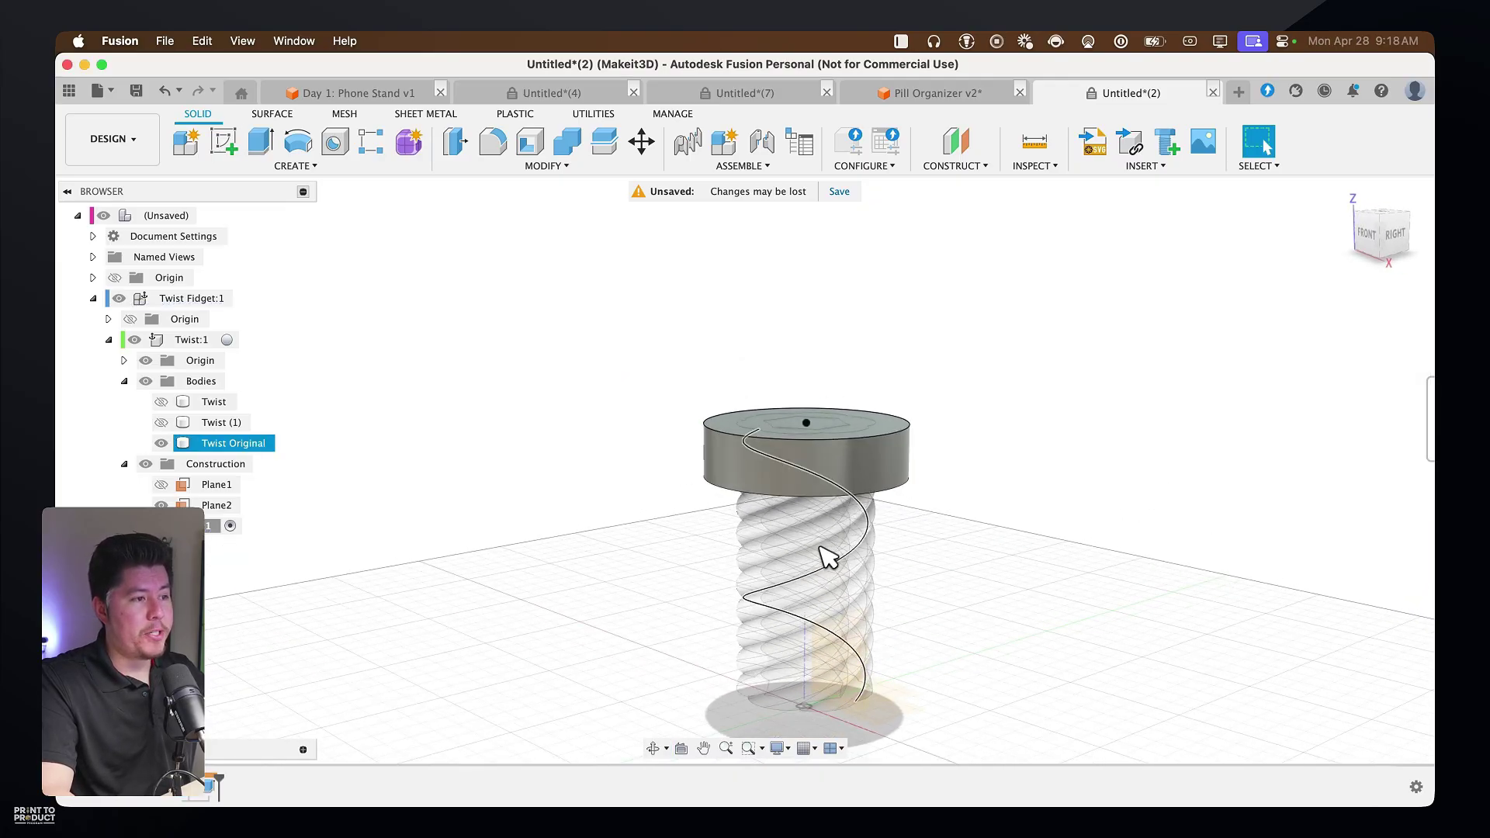
left_click(891, 576)
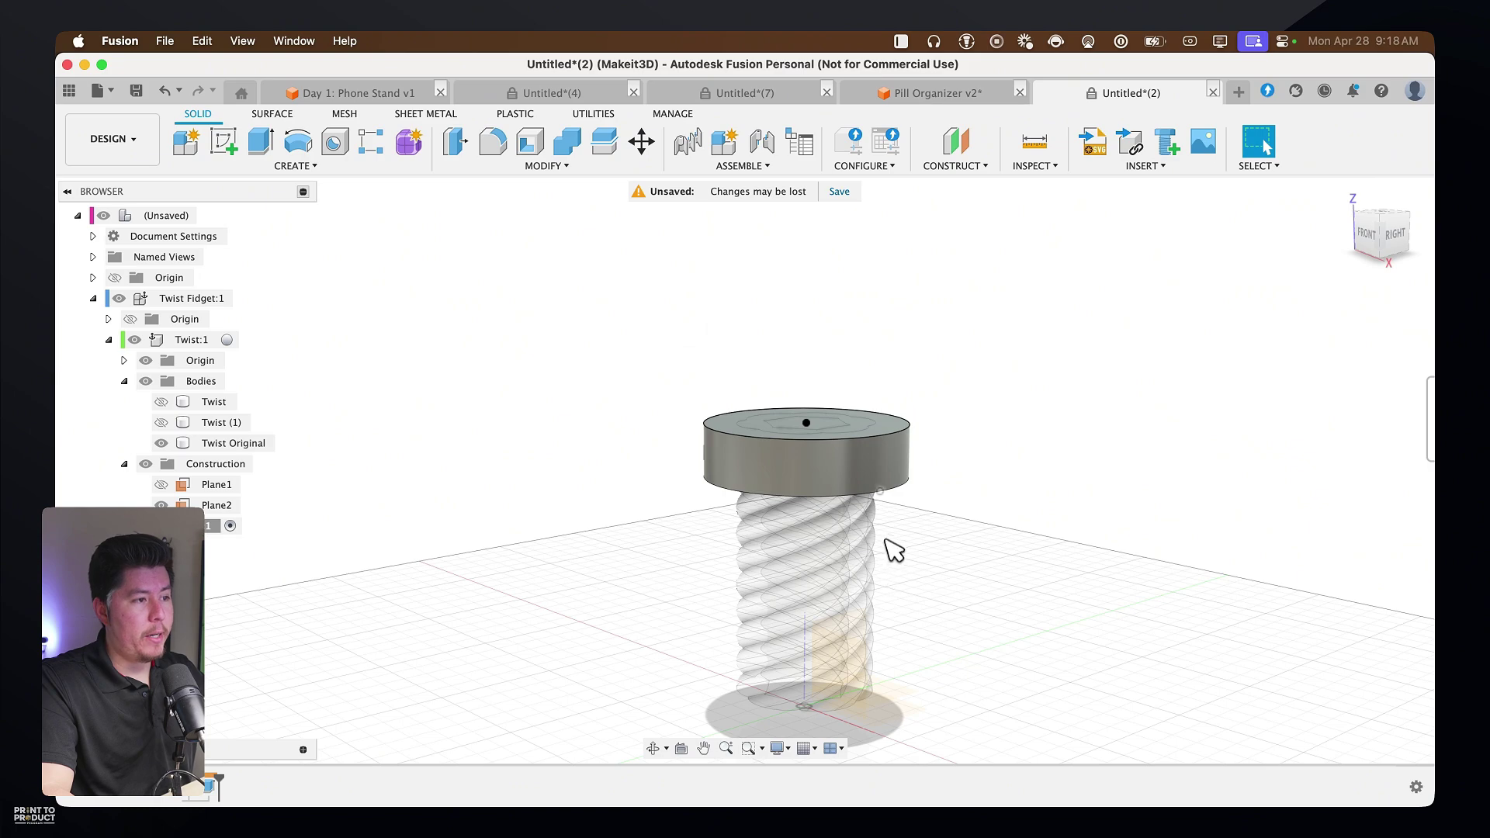
left_click(860, 512)
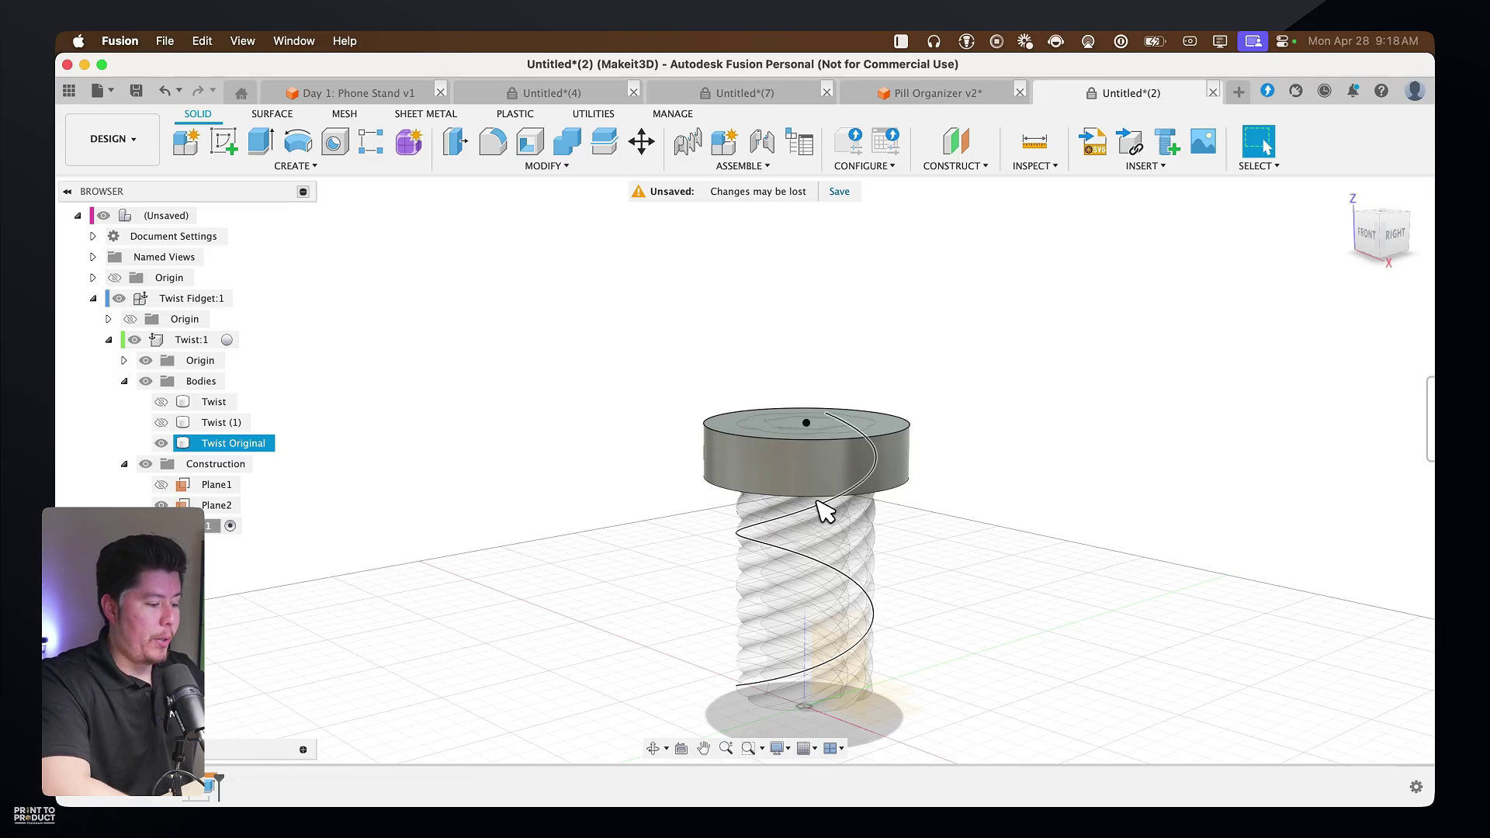
Set up a Combine cut with the head cap as target and the twisted shaft as tool
key("s")
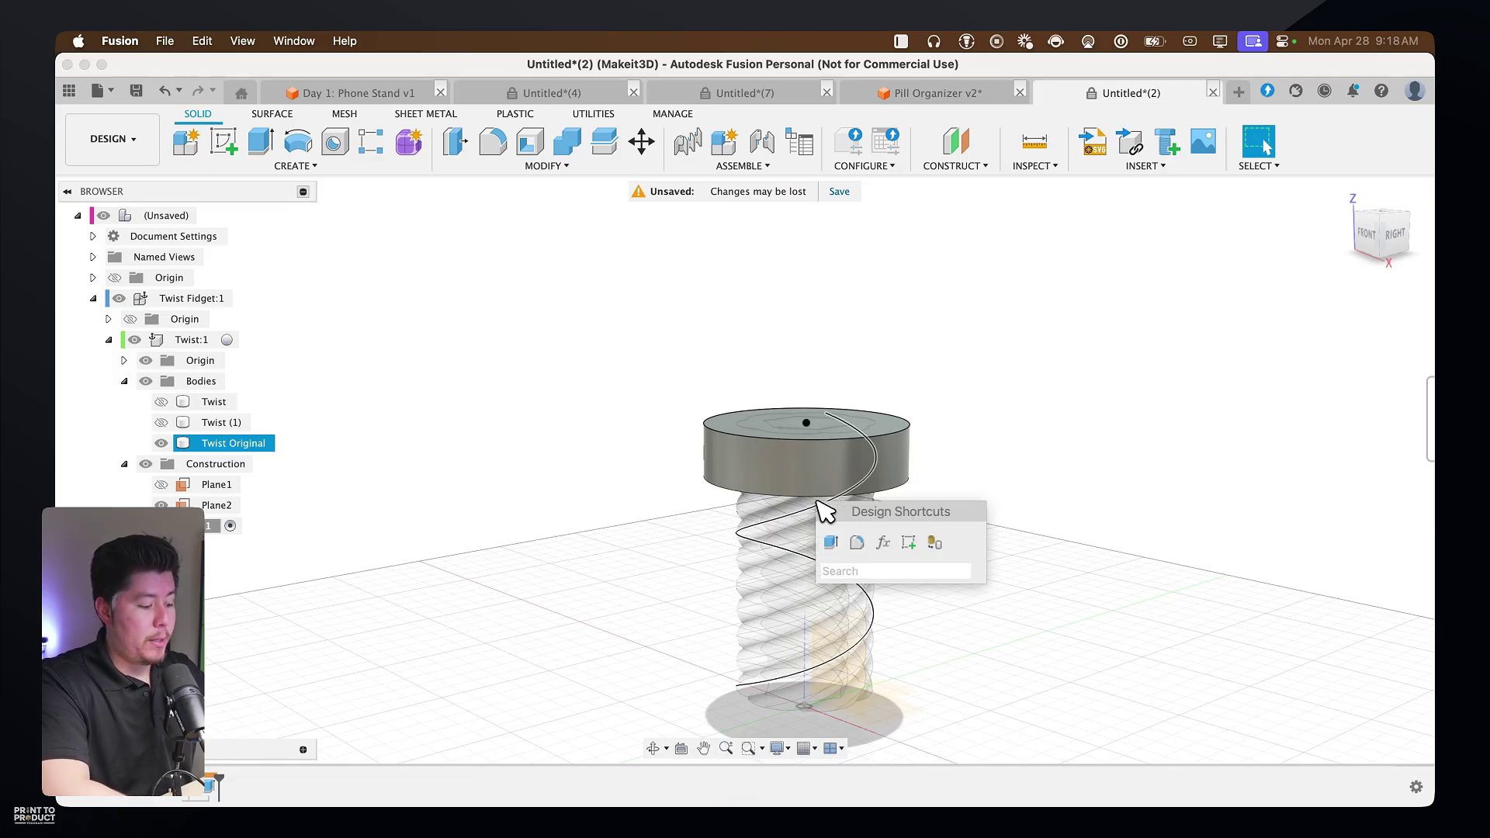
type("combine")
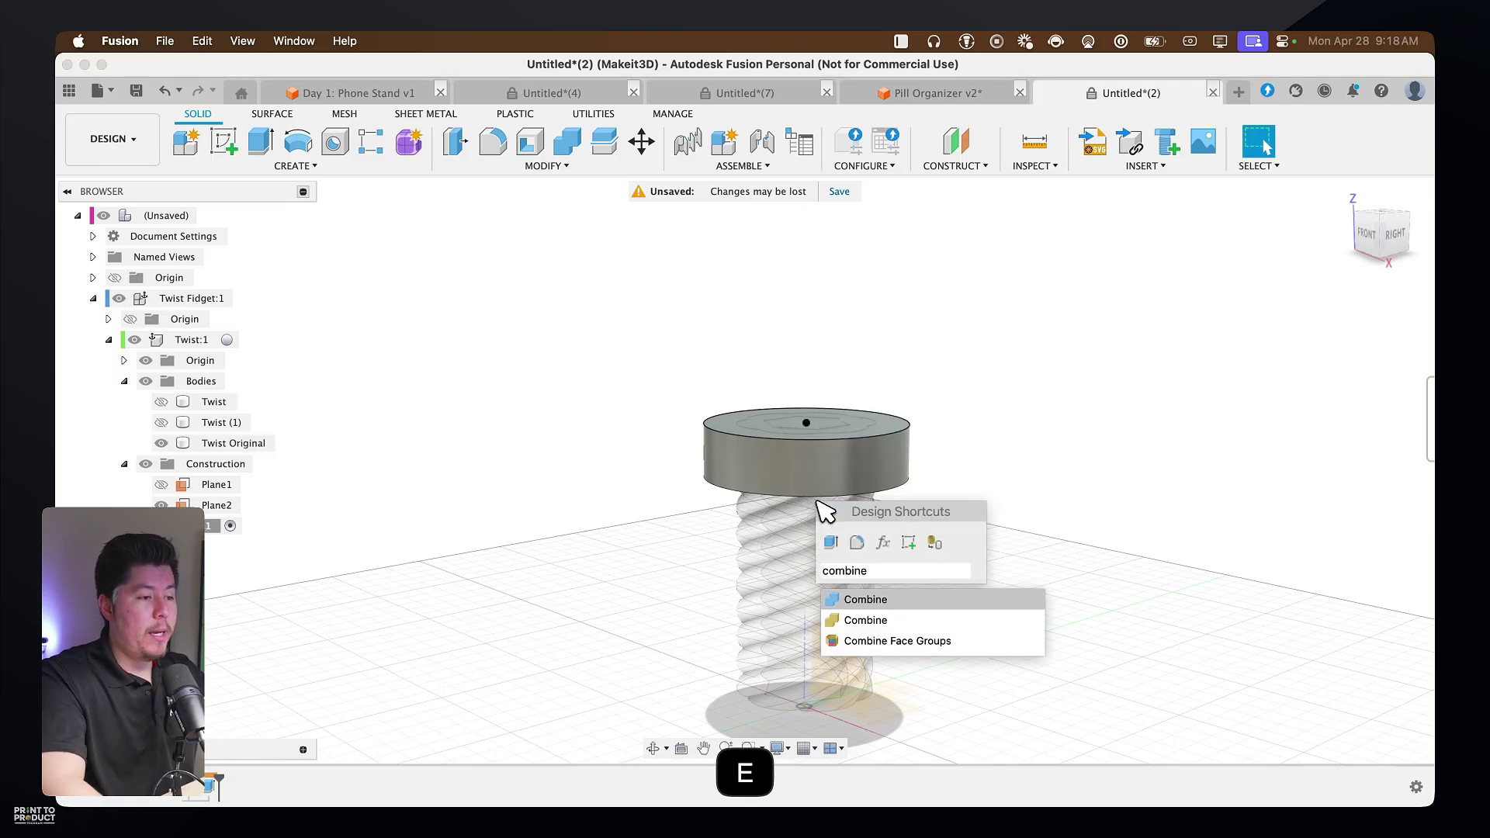
left_click(874, 601)
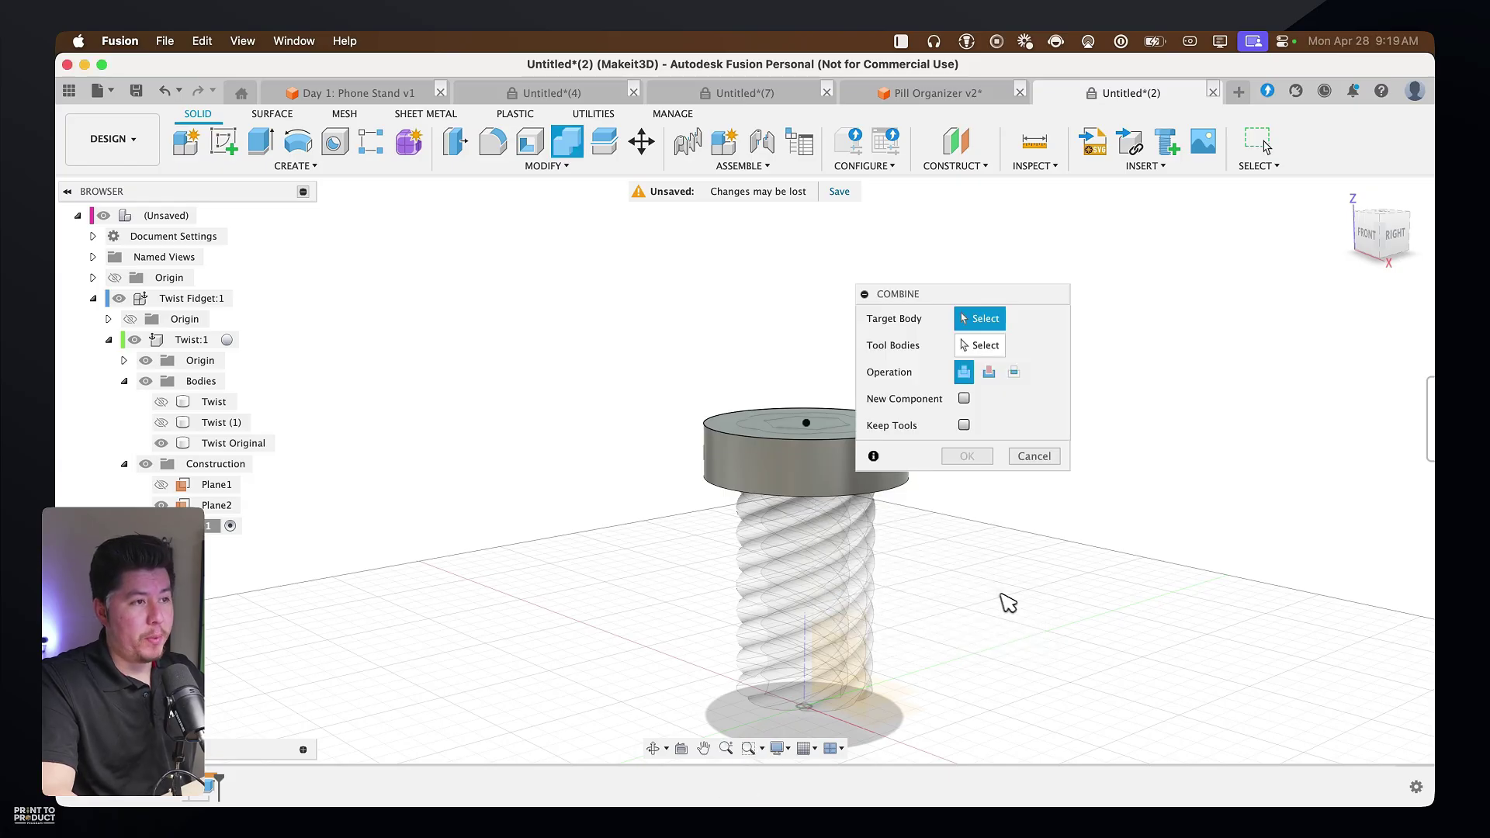
middle_click_drag(1001, 602, 898, 571)
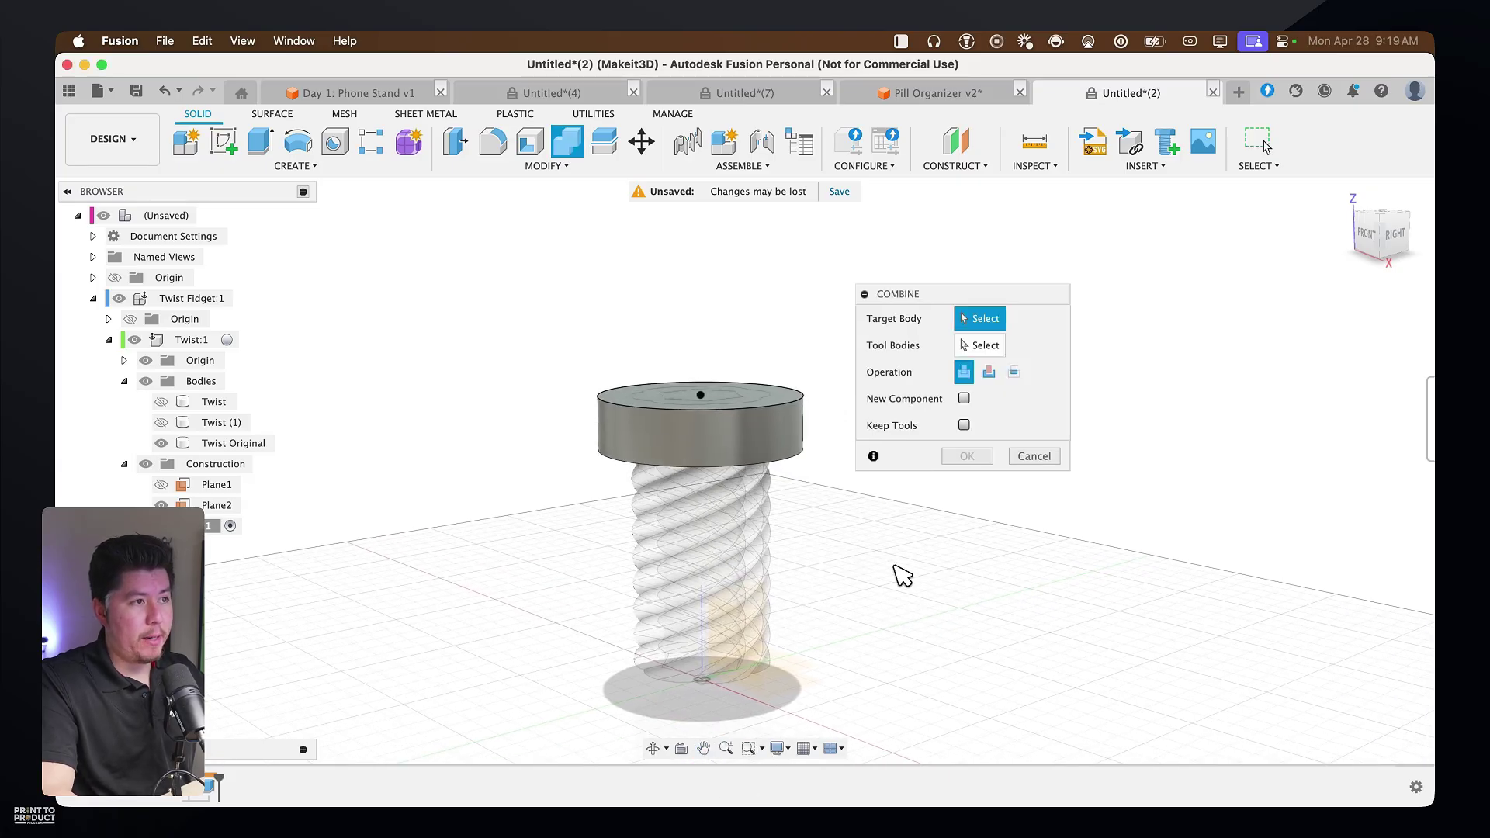
left_click(789, 437)
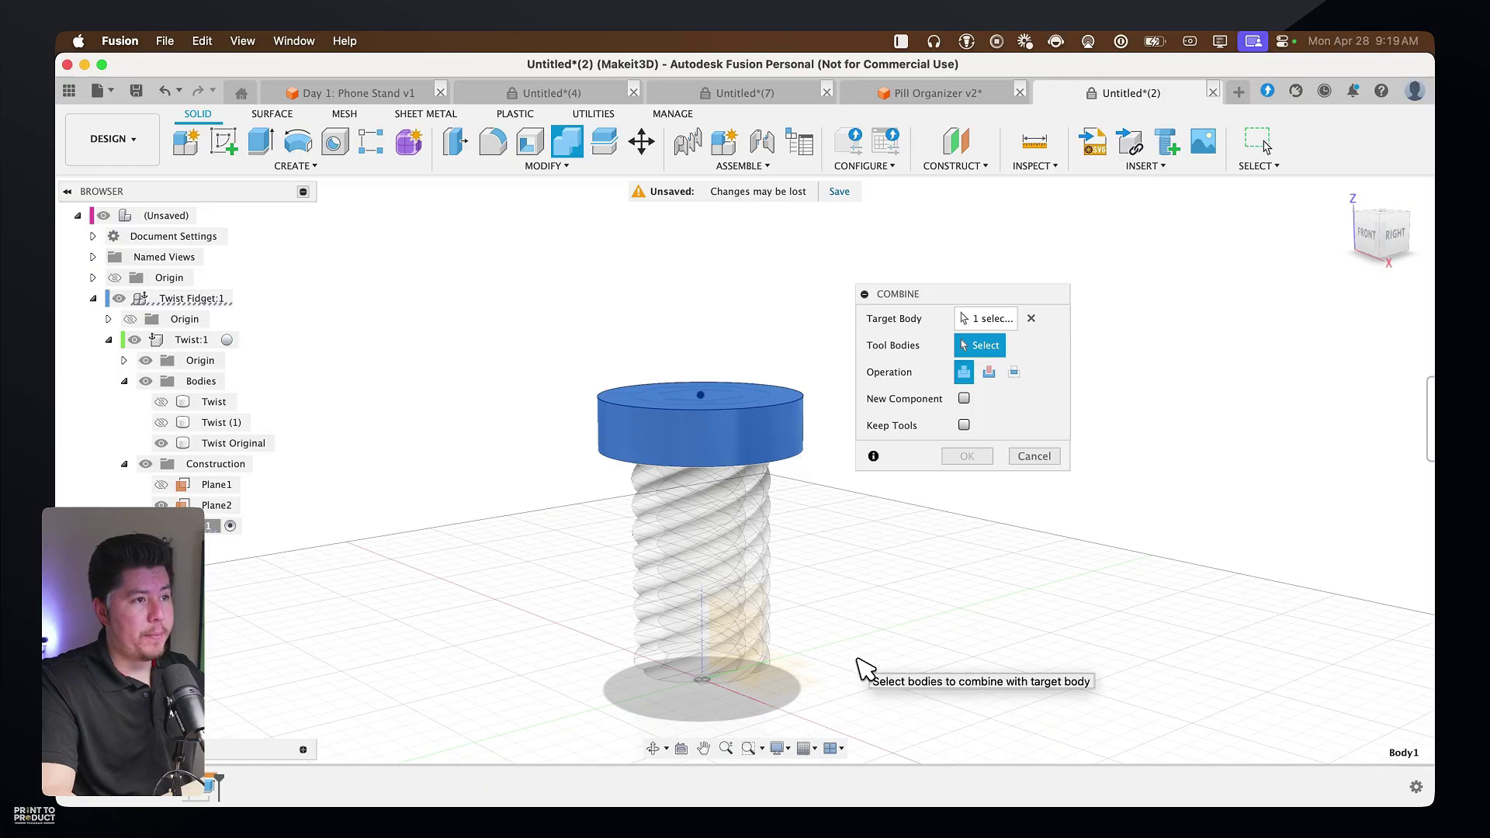
left_click(733, 605)
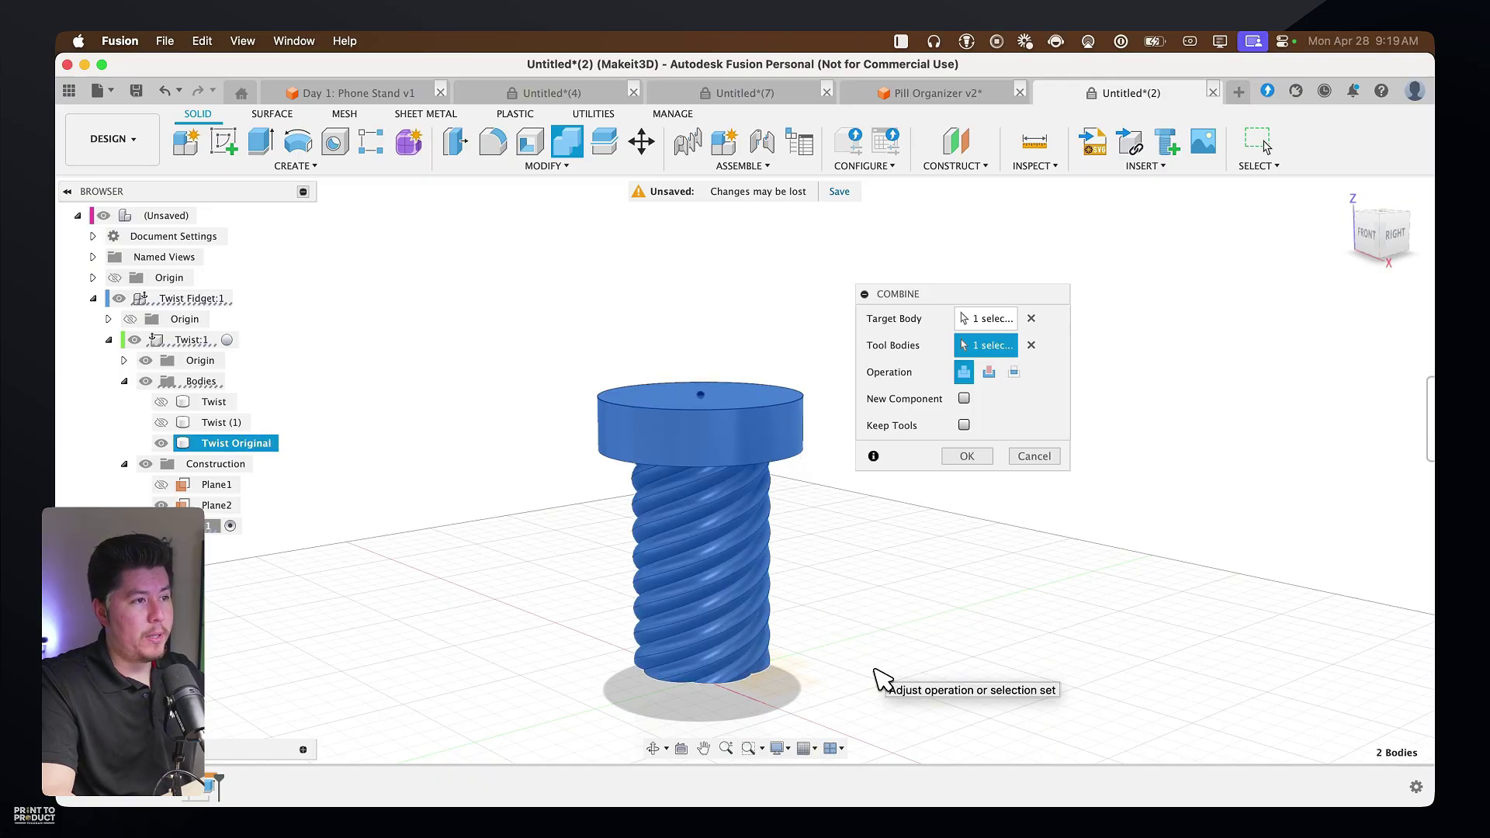
left_click(989, 372)
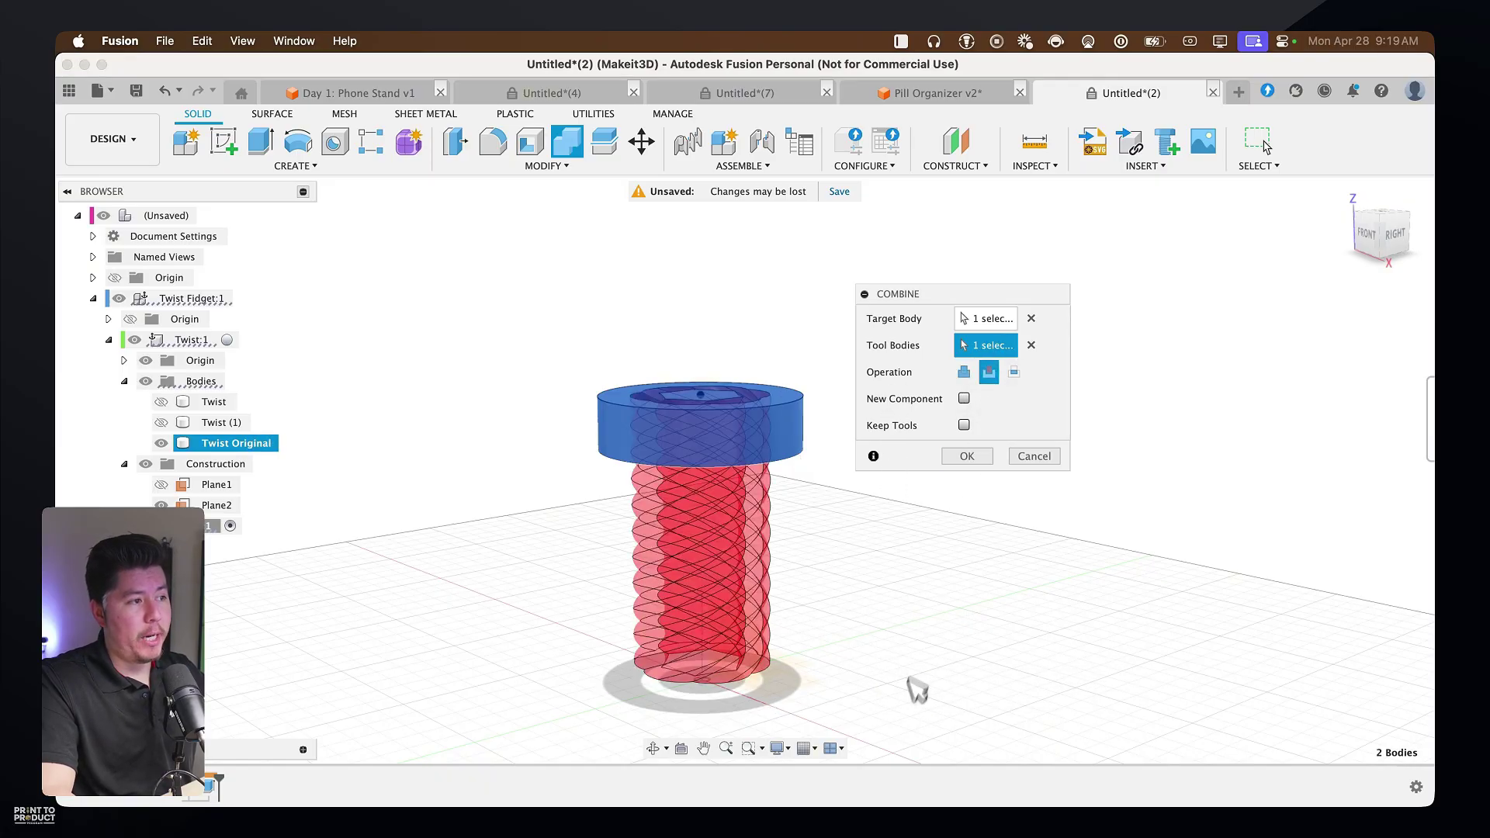
middle_click_drag(833, 529, 784, 518, "shift")
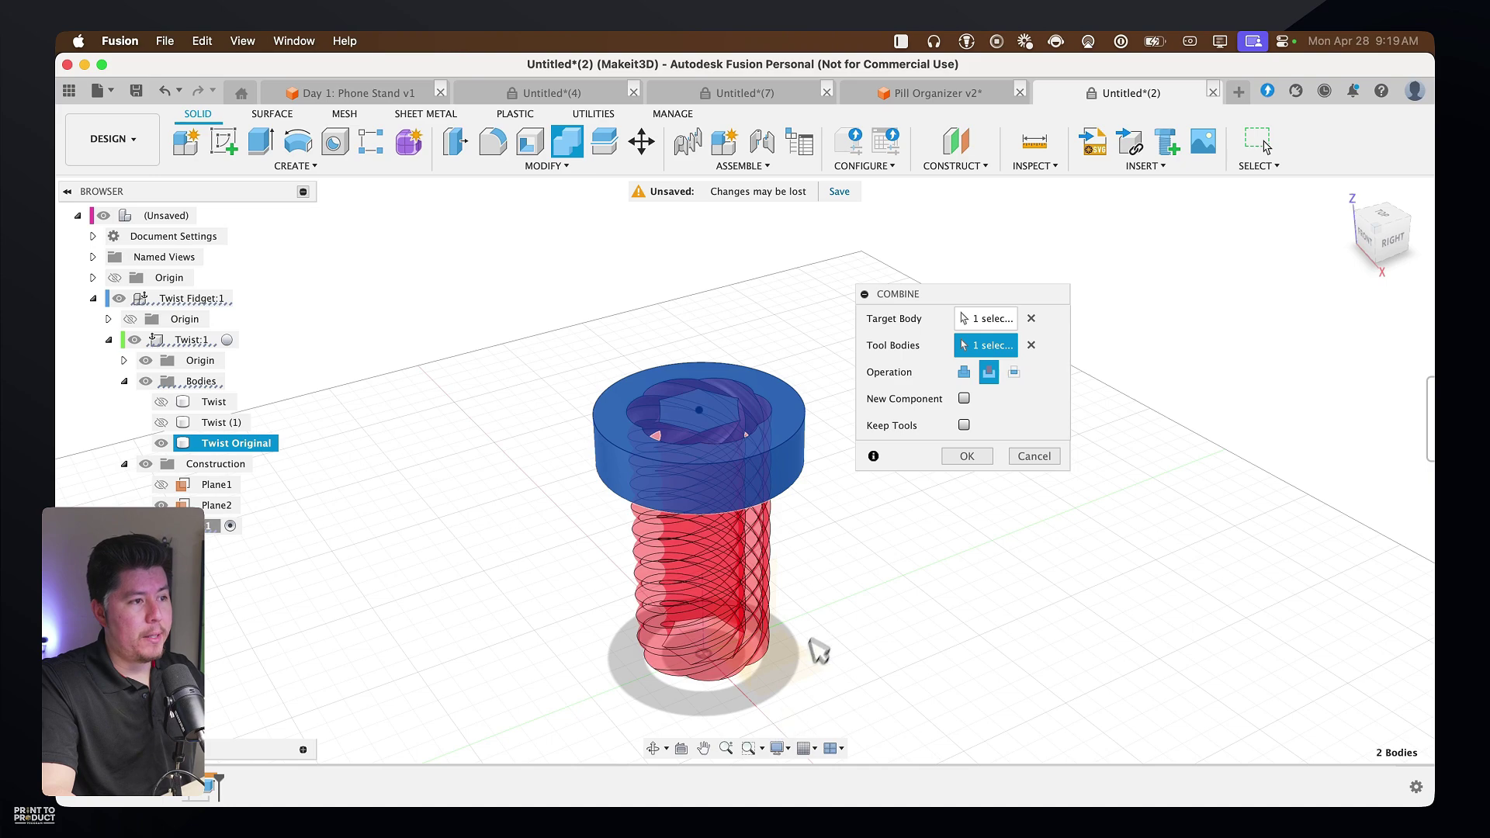
left_click(966, 458)
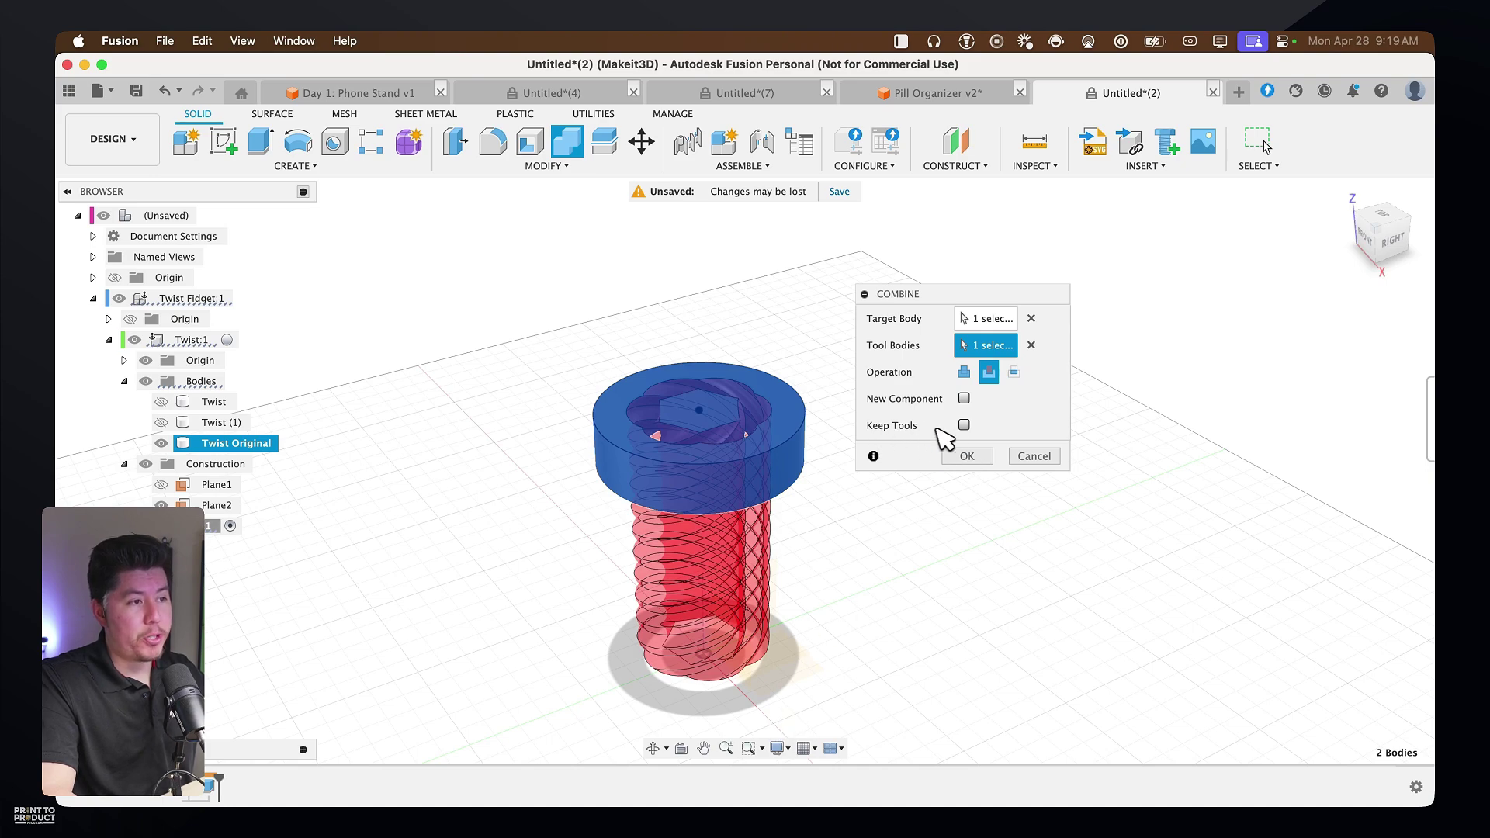
Apply the head cut and toggle body visibility to inspect the twisted hole
left_click(966, 458)
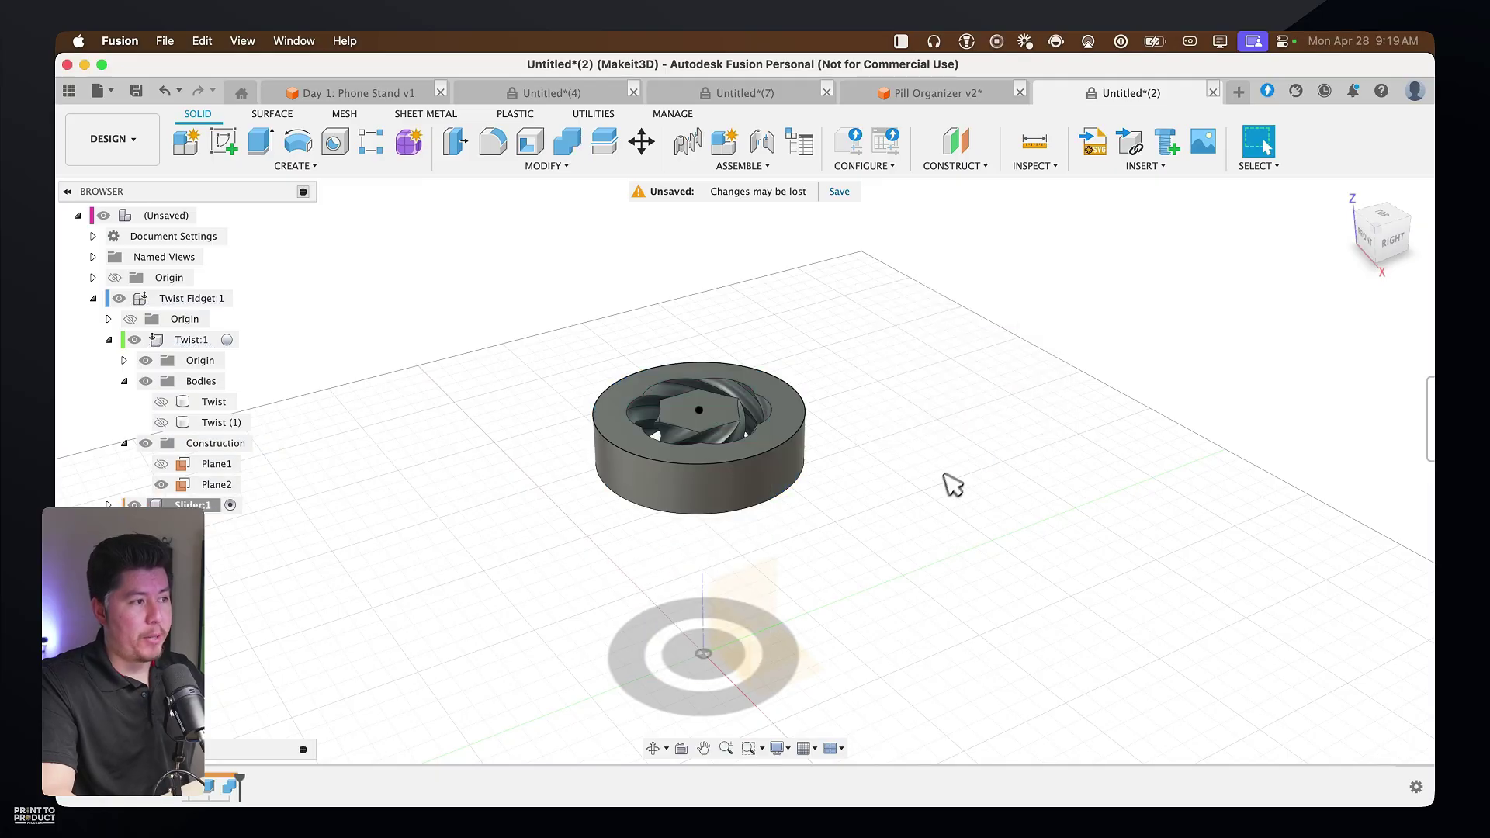
left_click(697, 419)
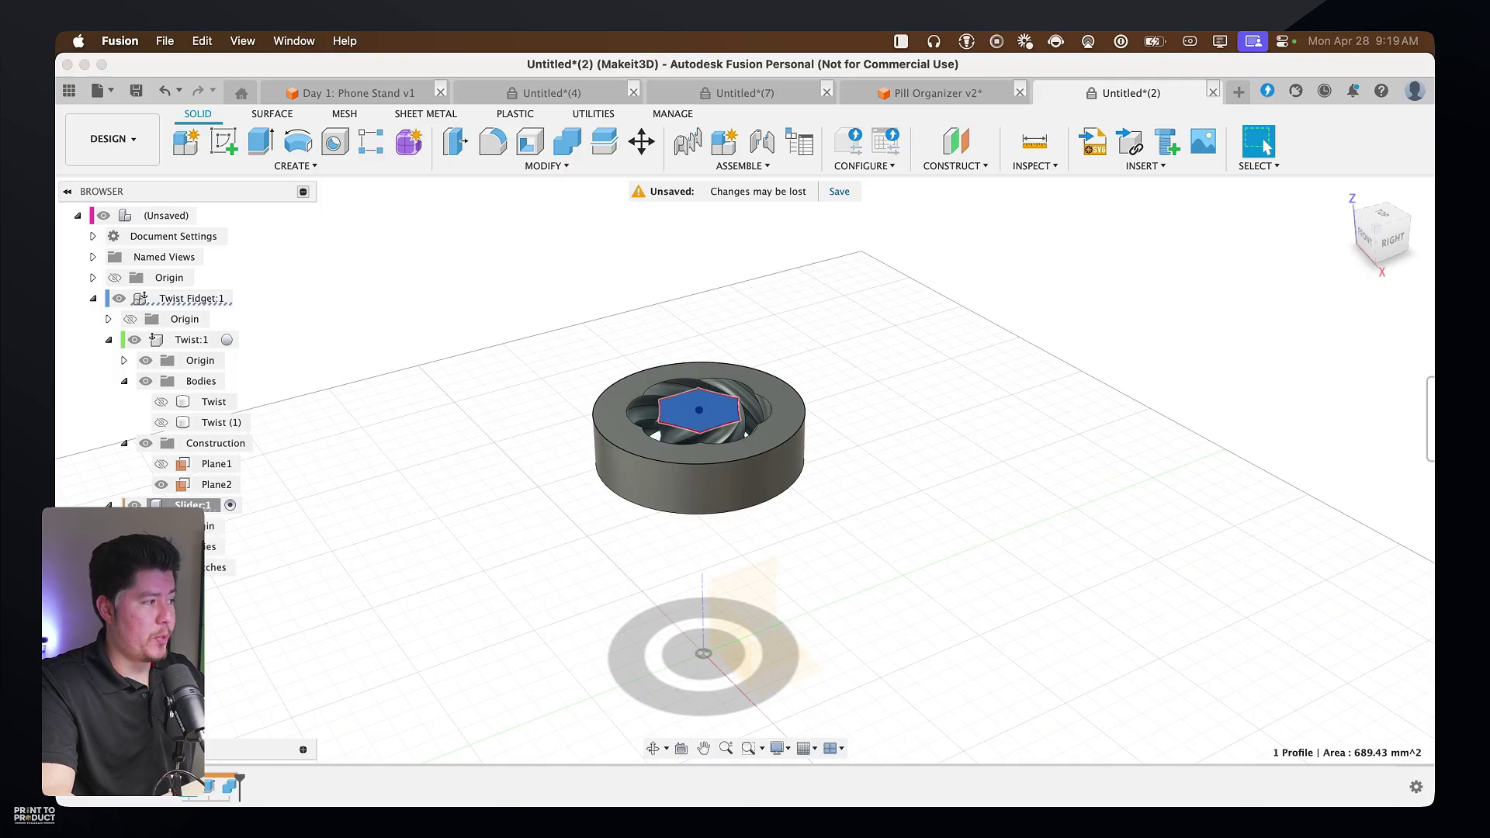
key("v")
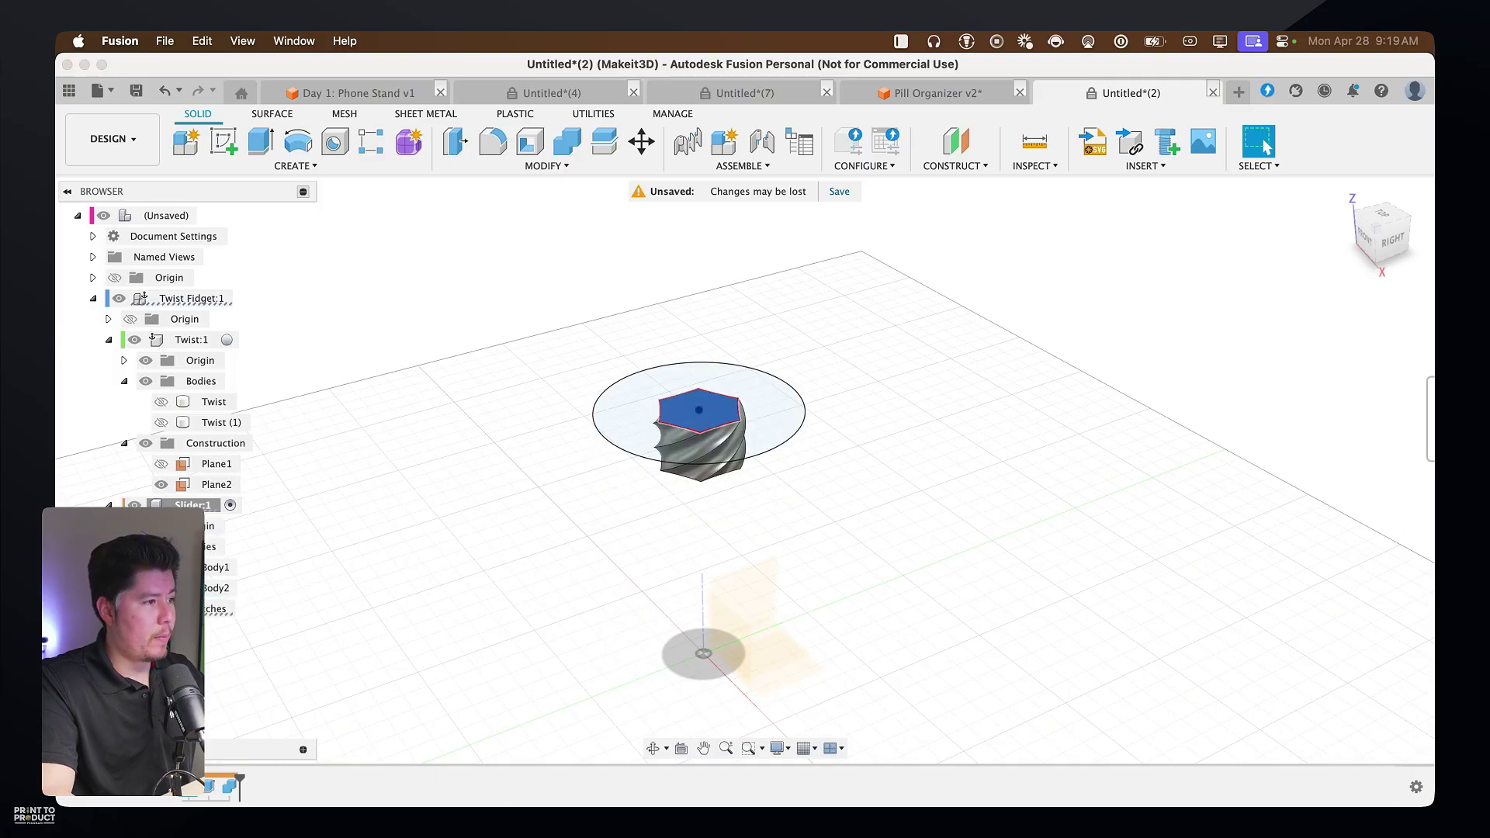
key("v")
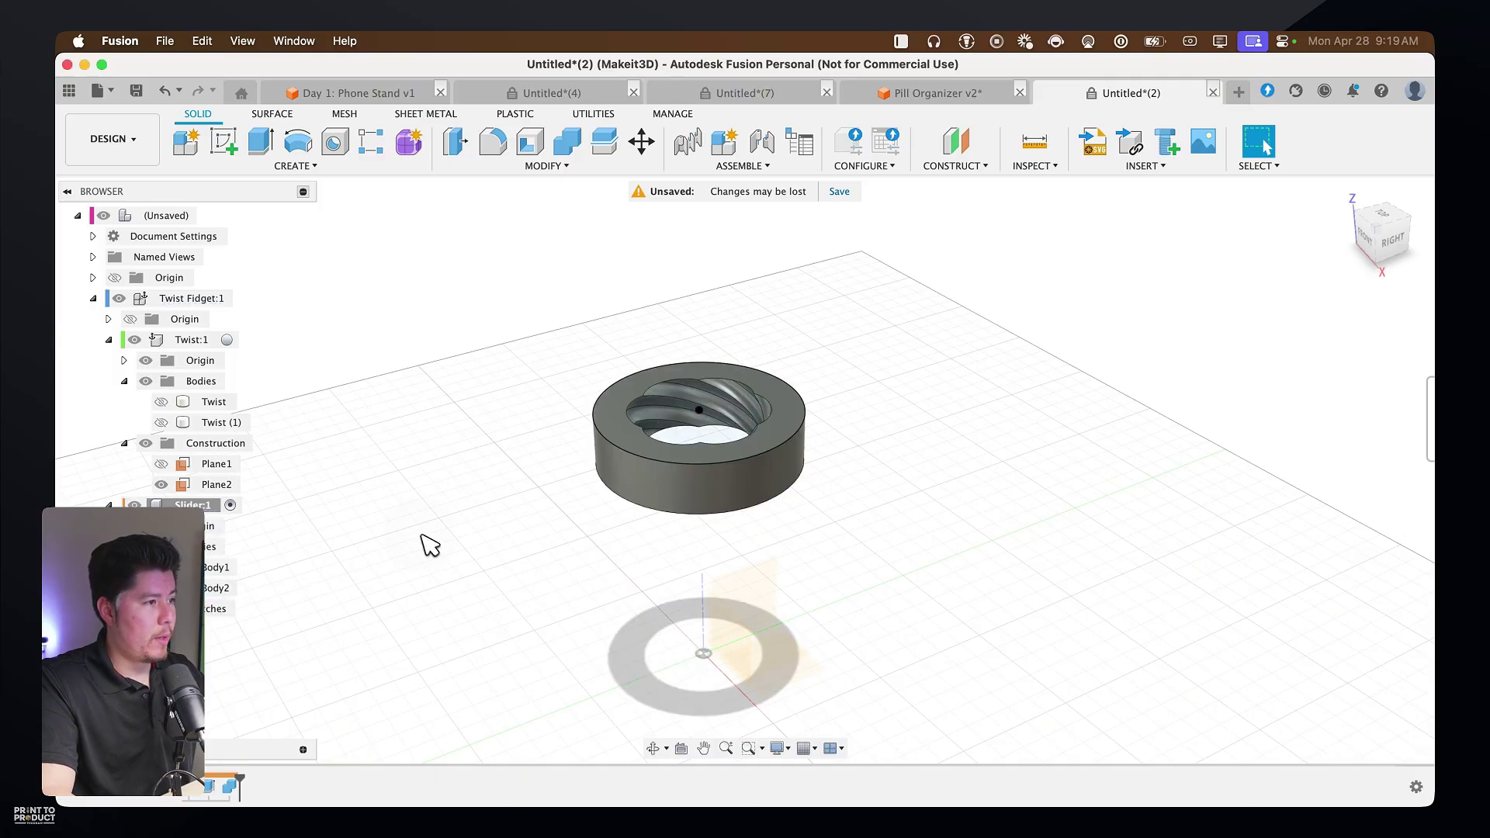
left_click(160, 401)
left_click(161, 422)
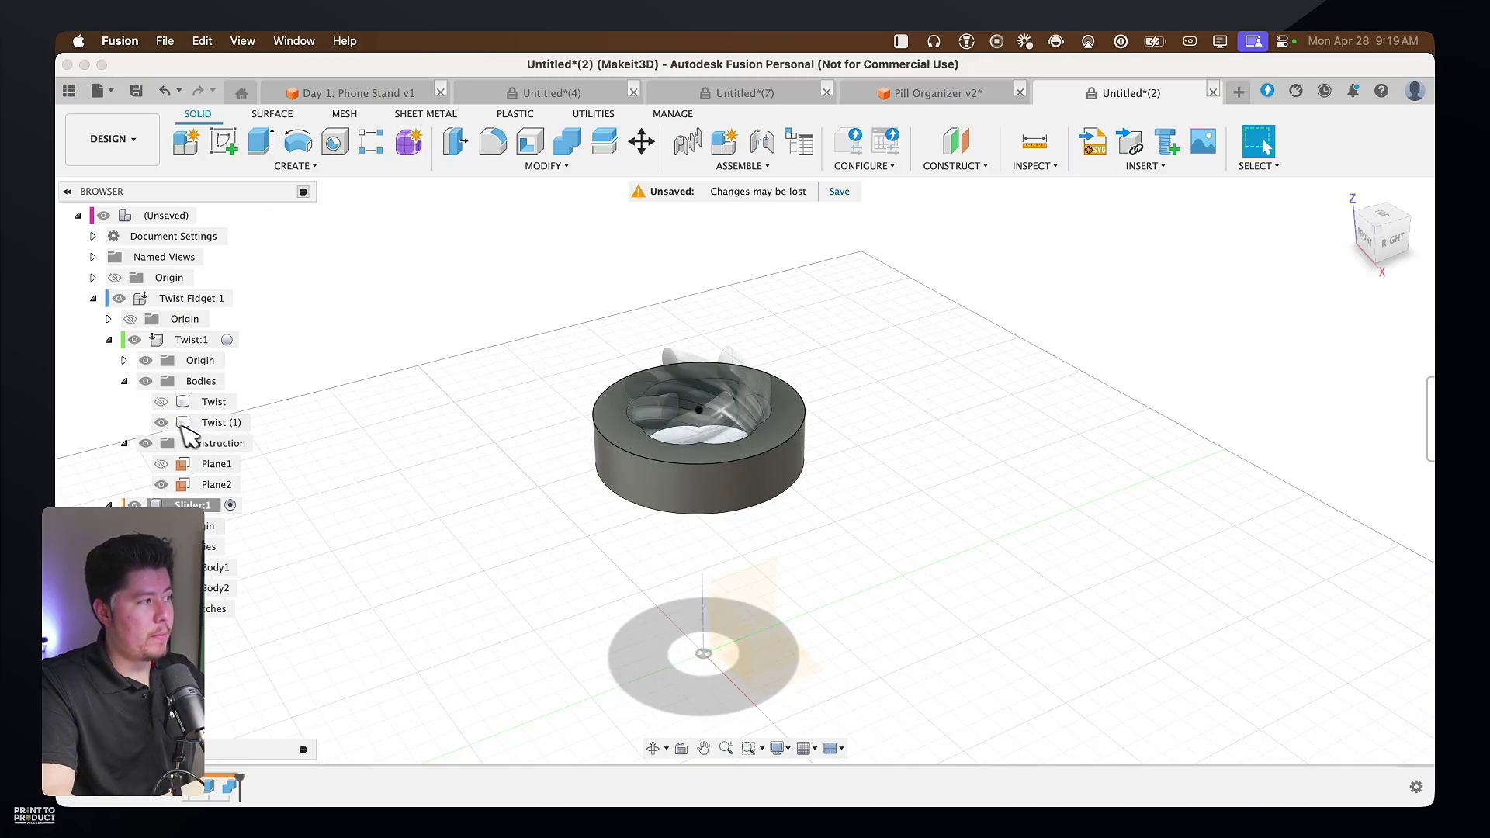
scroll(326, 470, "up", 2)
left_click(161, 422)
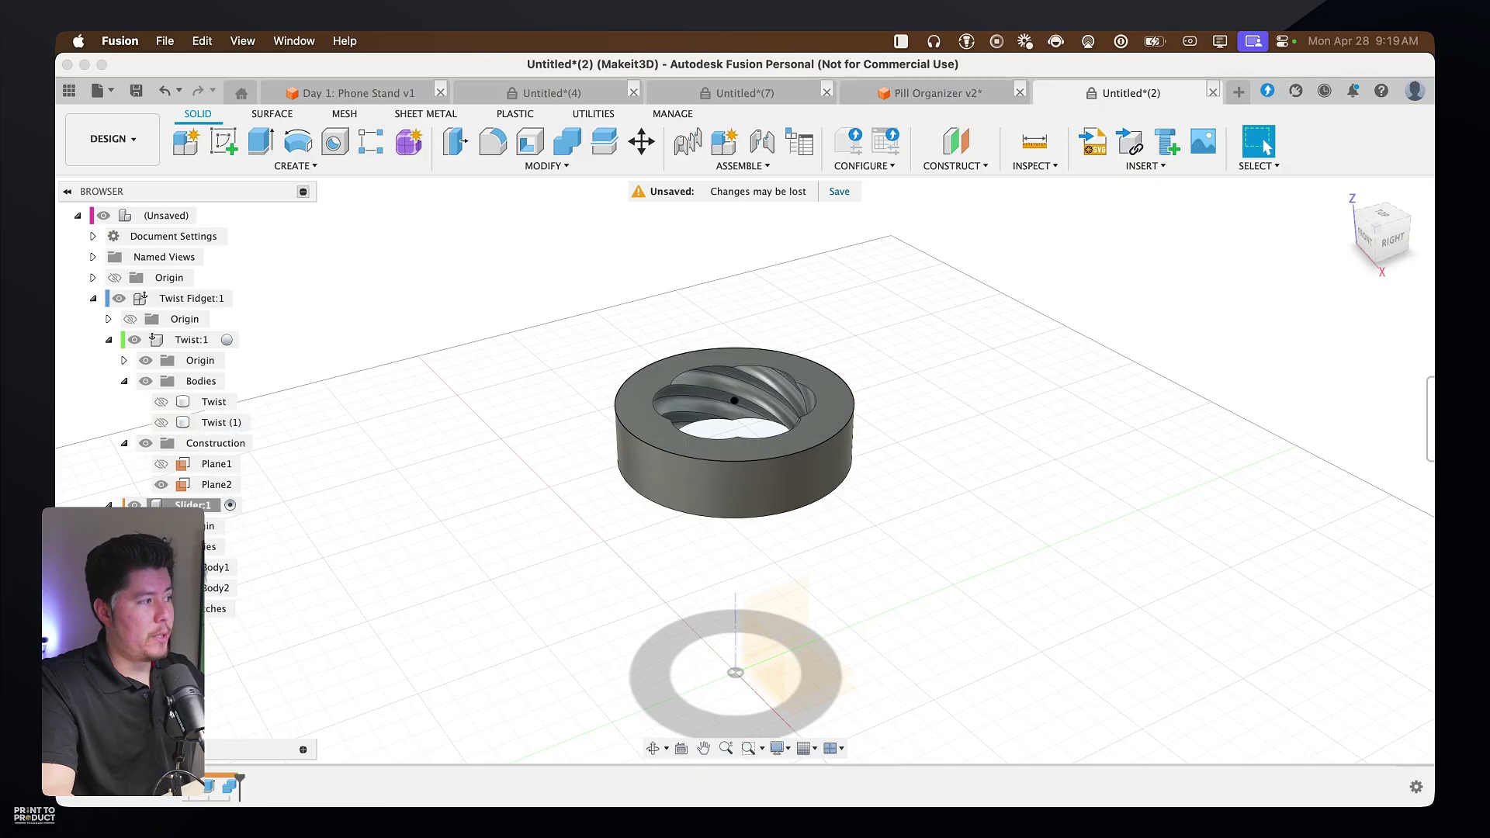
Edit the Combine feature to enable Keep Tools, preserving the twisted shaft
double_click(232, 786)
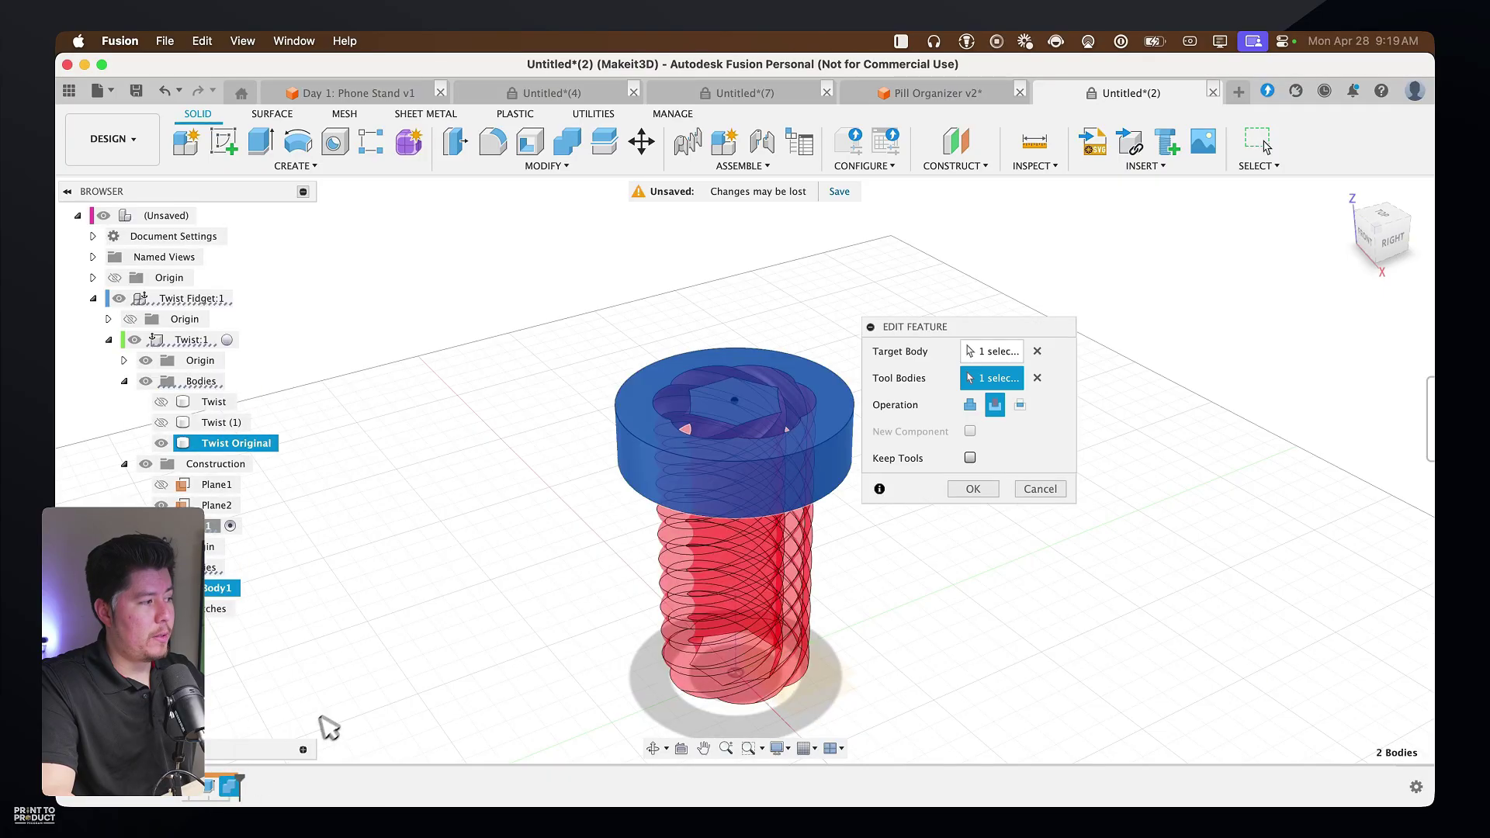
left_click(970, 458)
left_click(972, 501)
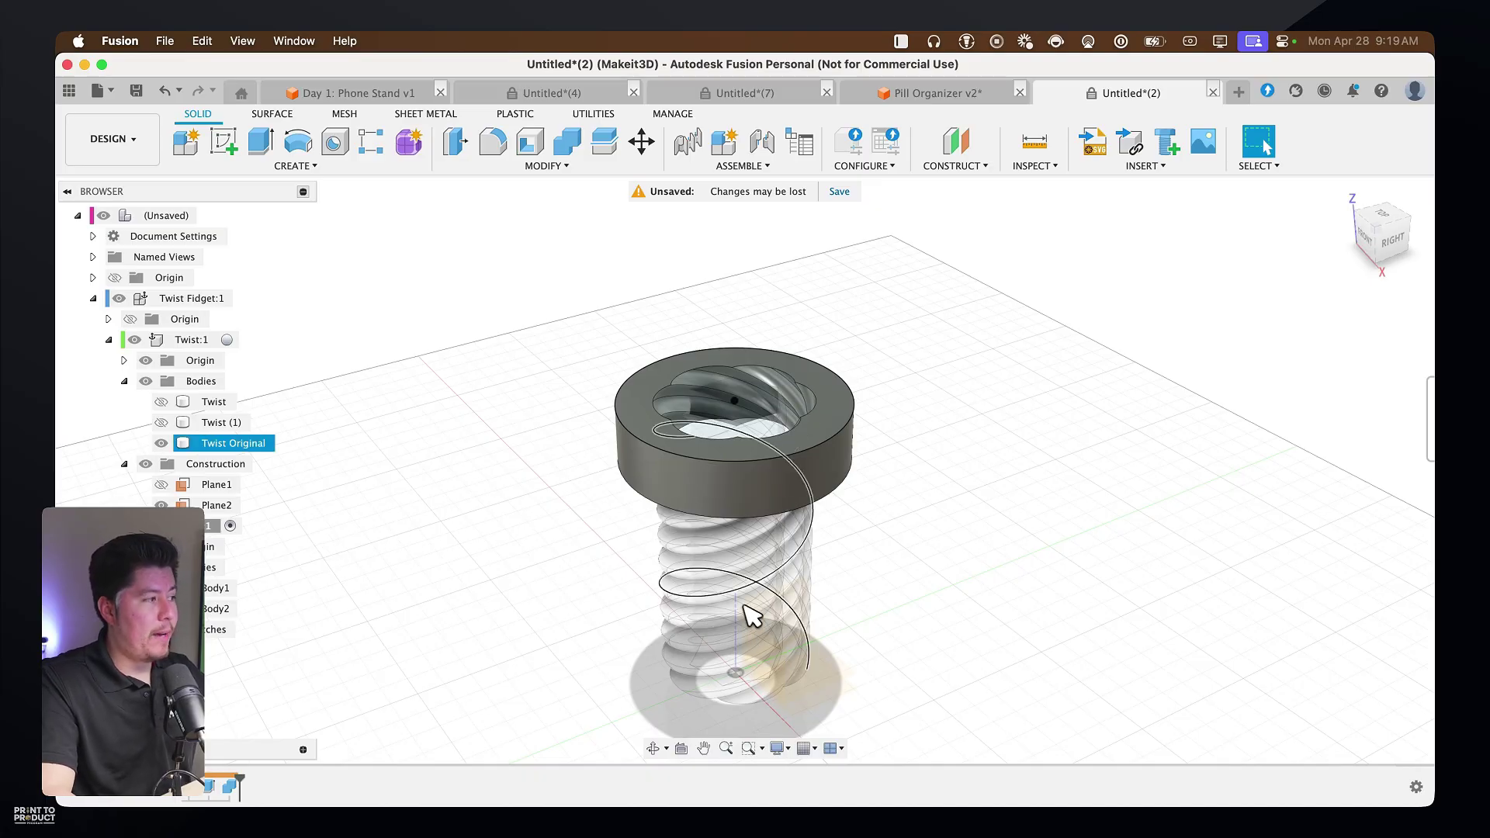
left_click(763, 598)
left_click(626, 599)
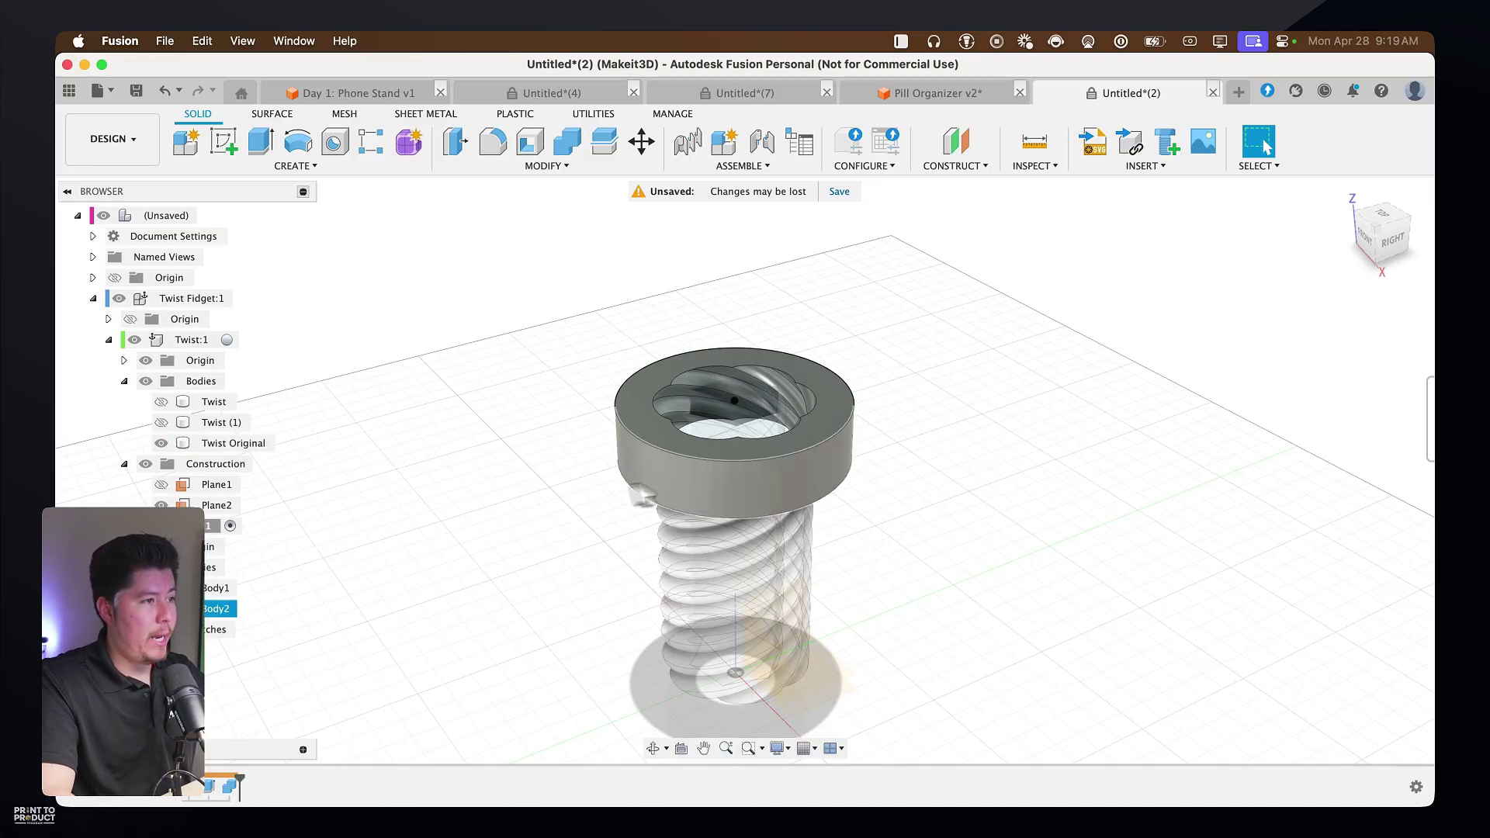
left_click(775, 485)
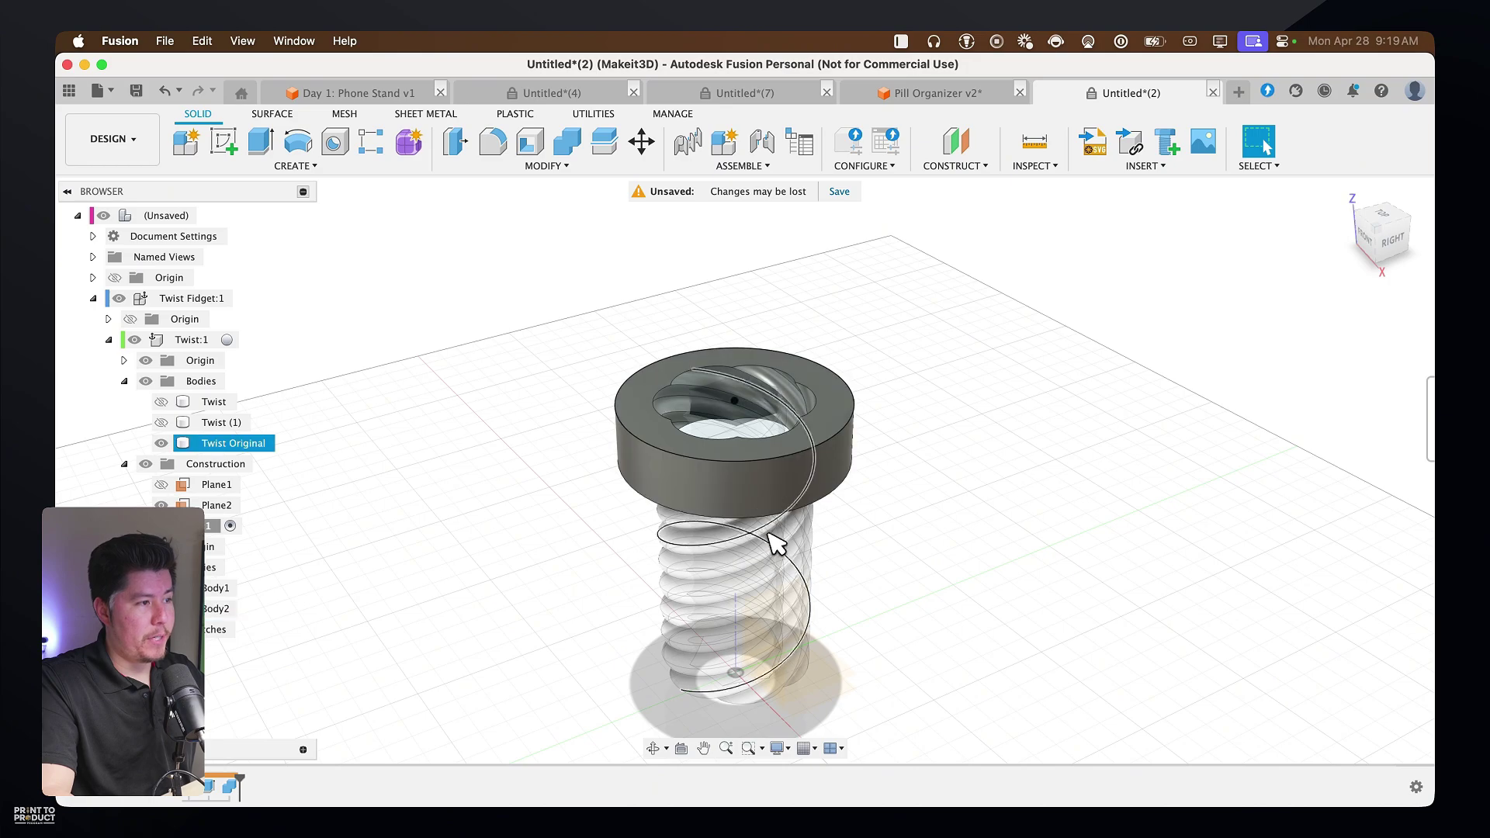
Add a flipped section analysis along the XZ plane
right_click(679, 487)
key("Escape")
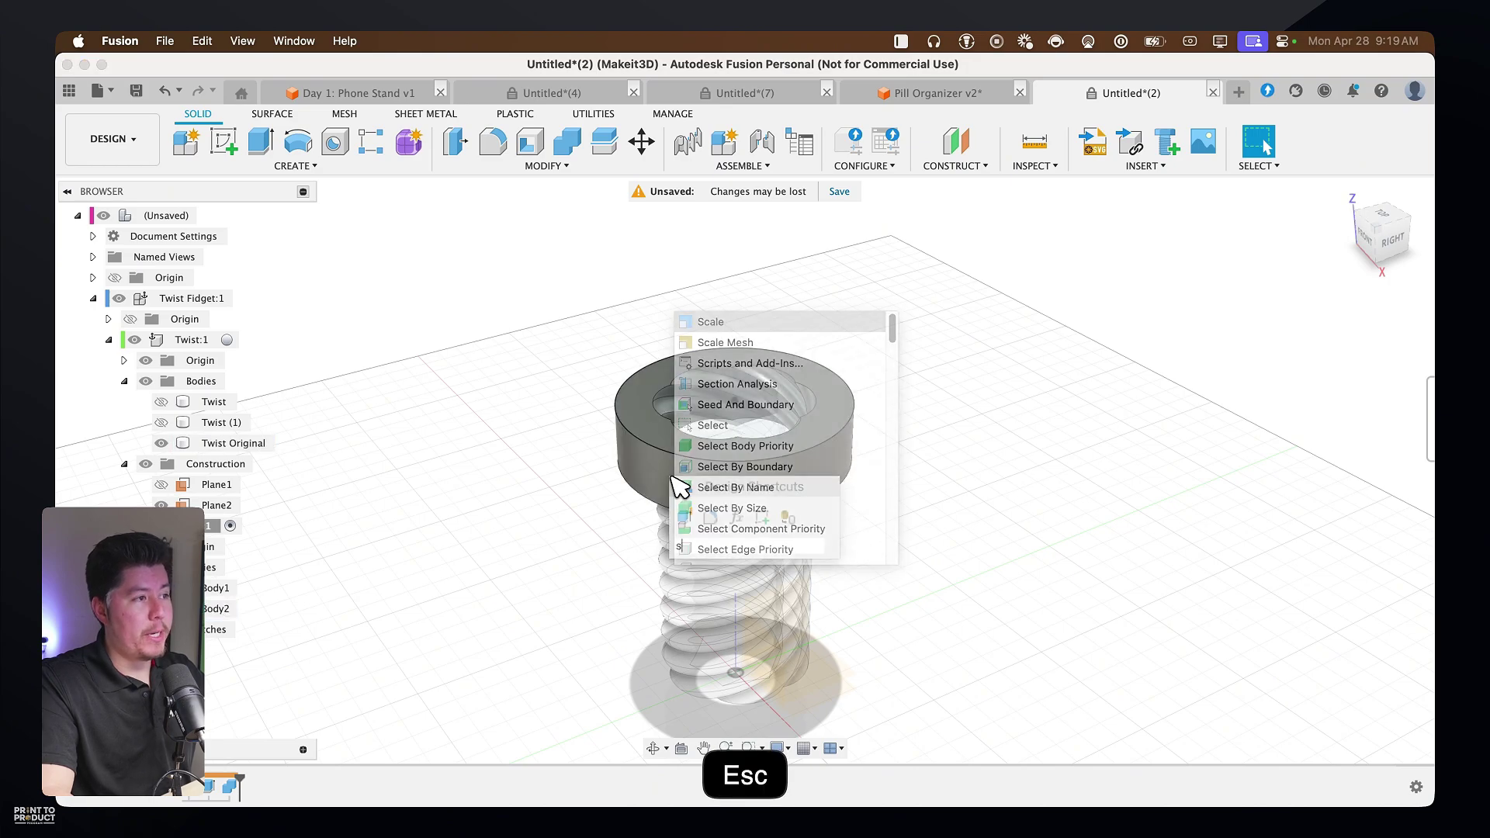
key("s")
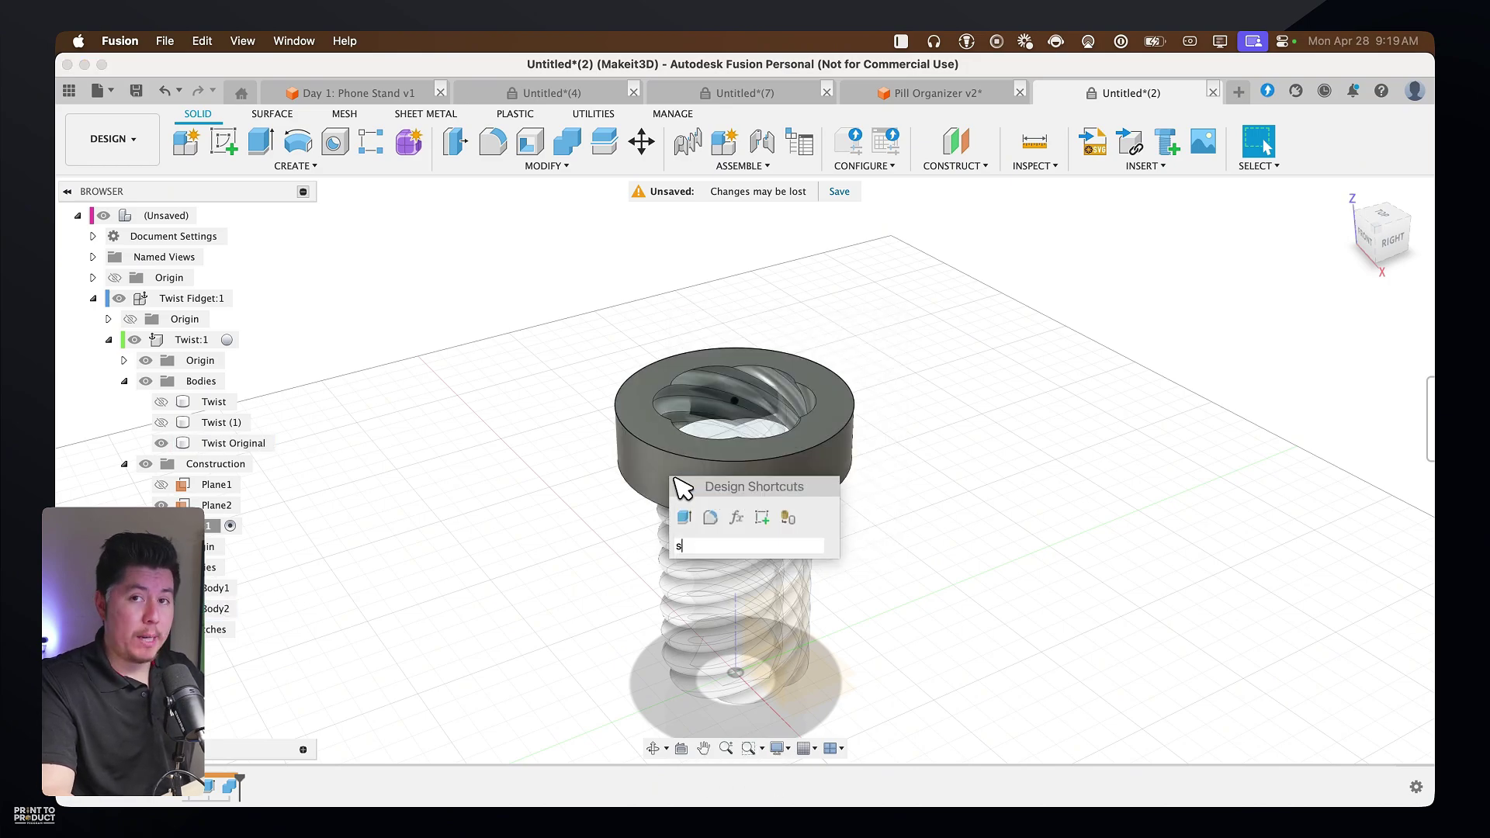
type("ssec")
key("super+a")
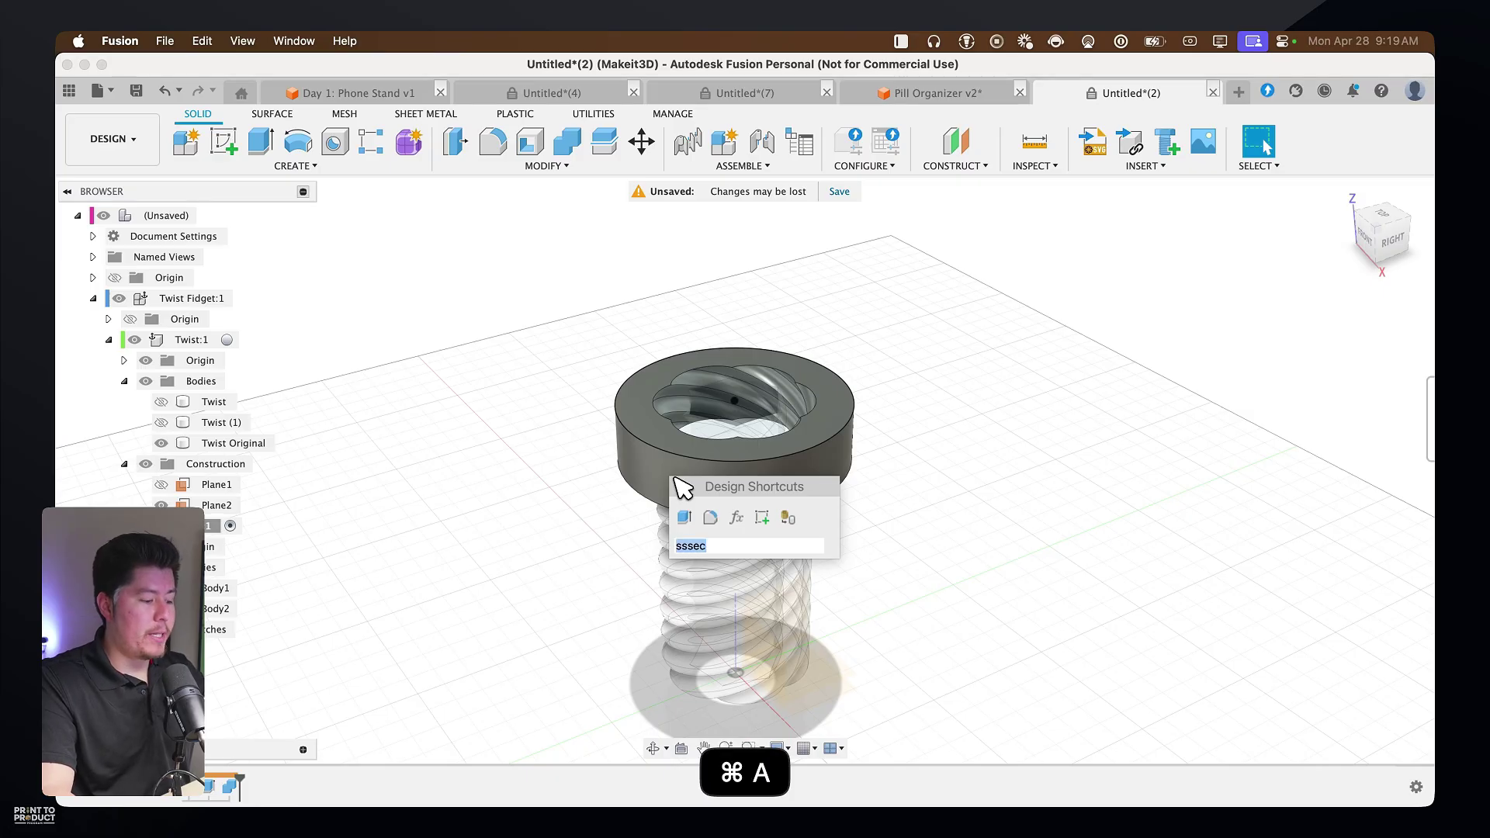
type("sec")
left_click(722, 574)
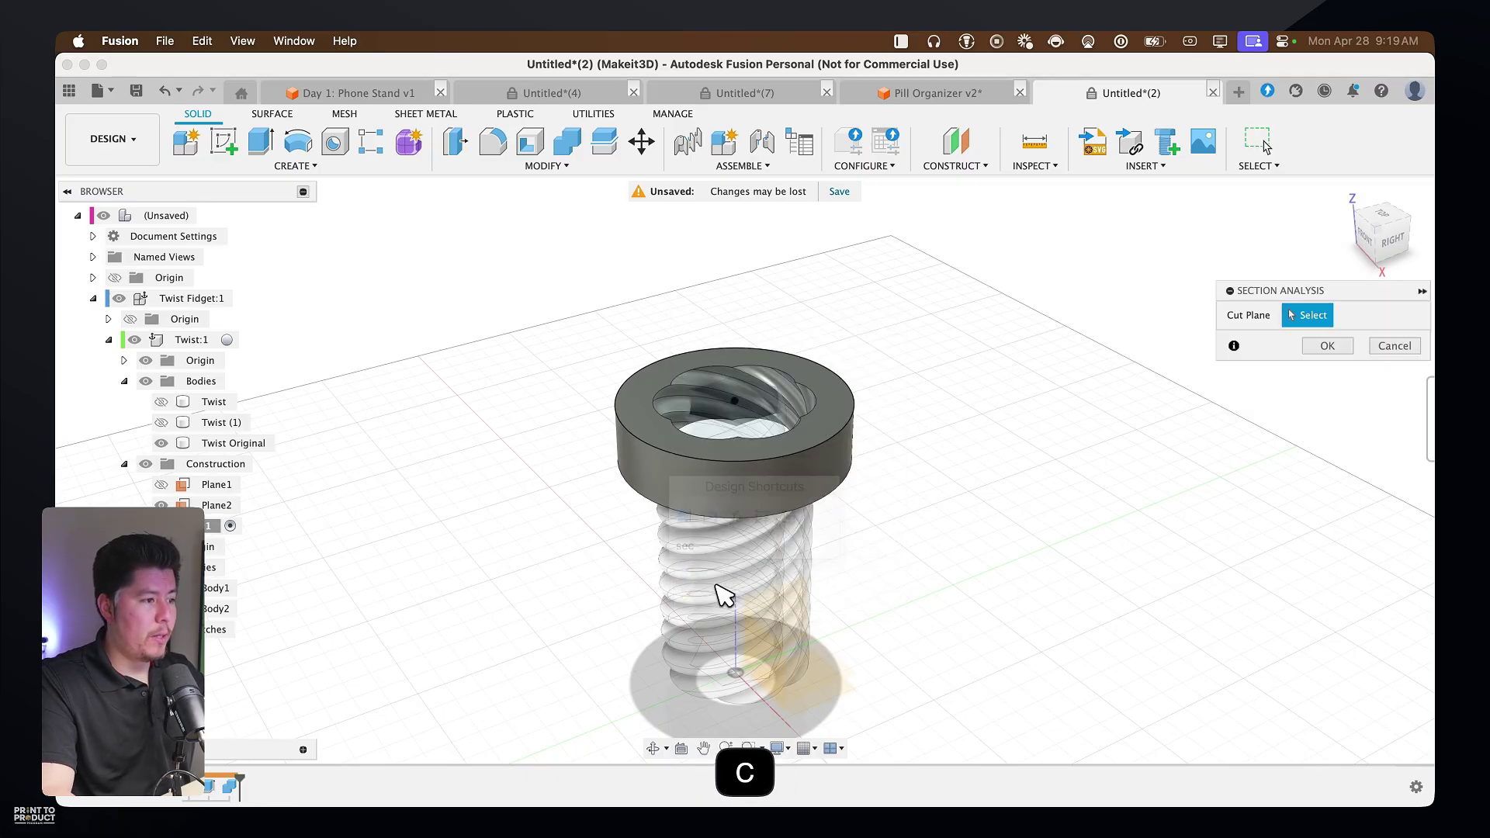
left_click(765, 649)
left_click(1310, 422)
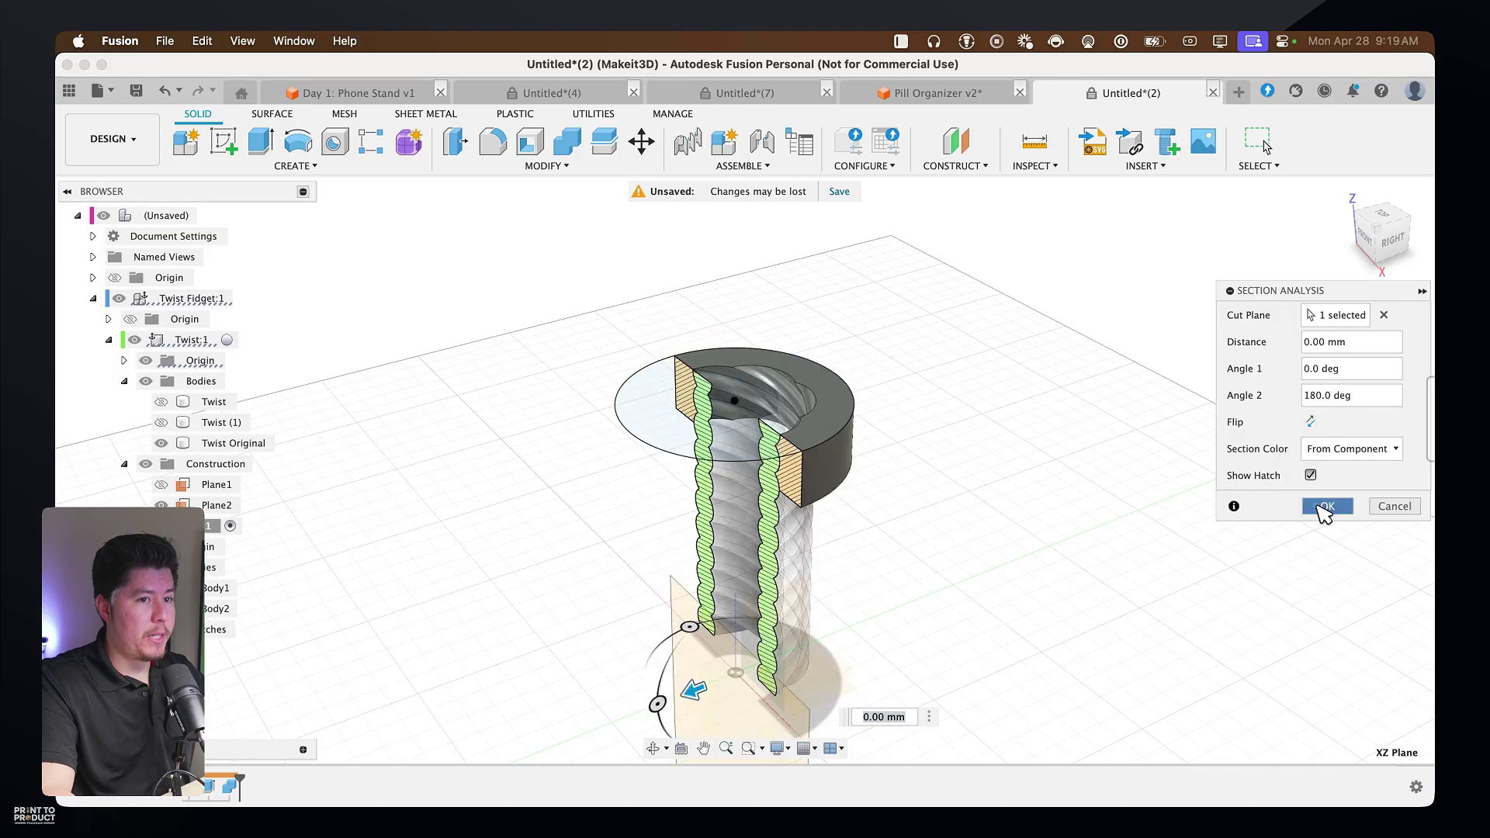
left_click(1327, 506)
Hide Twist Original and orbit to view the sectioned ring's twisted grooves
scroll(679, 423, "up", 5)
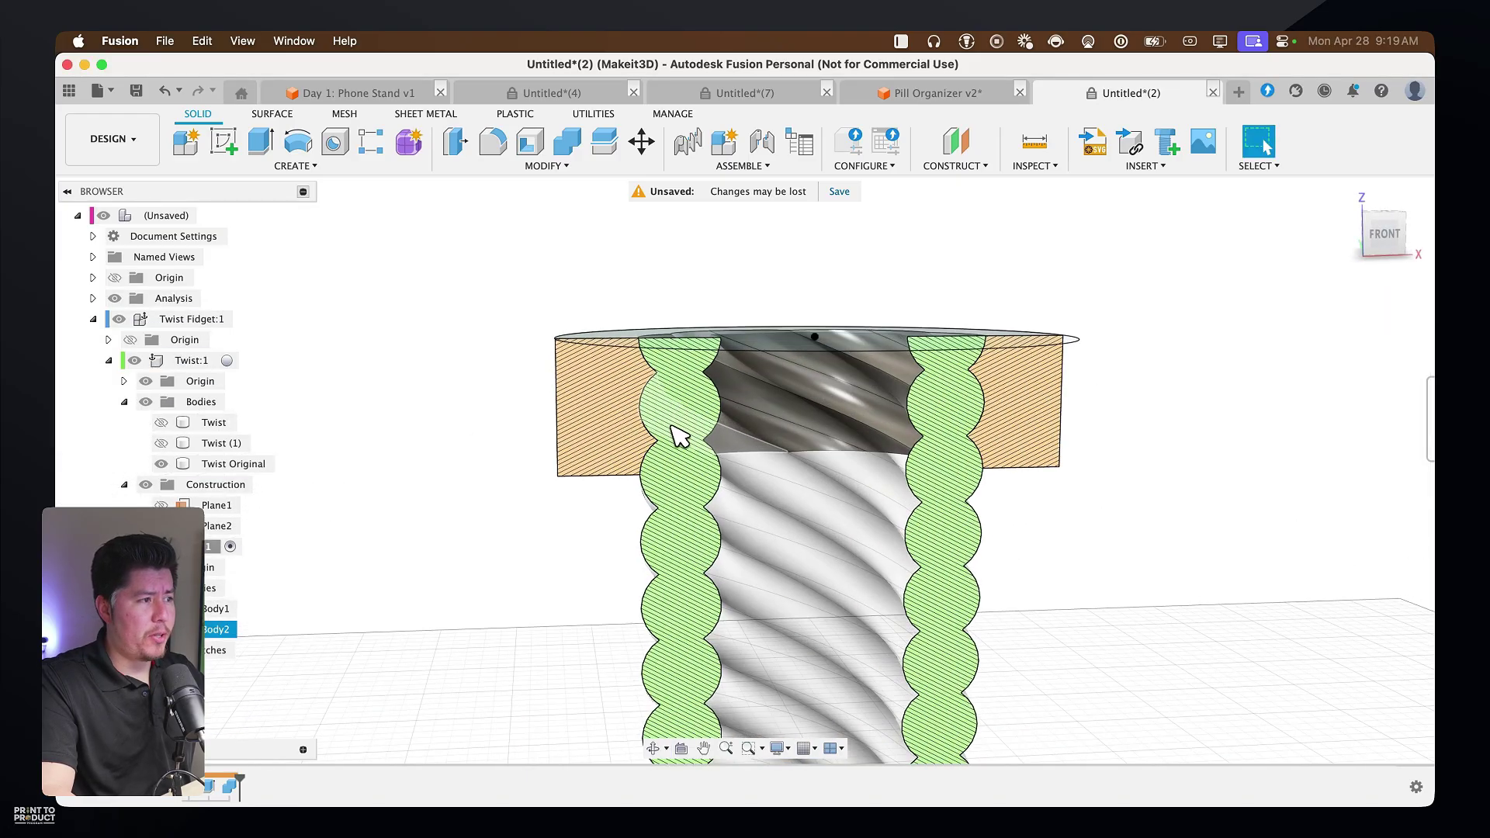
left_click(808, 586)
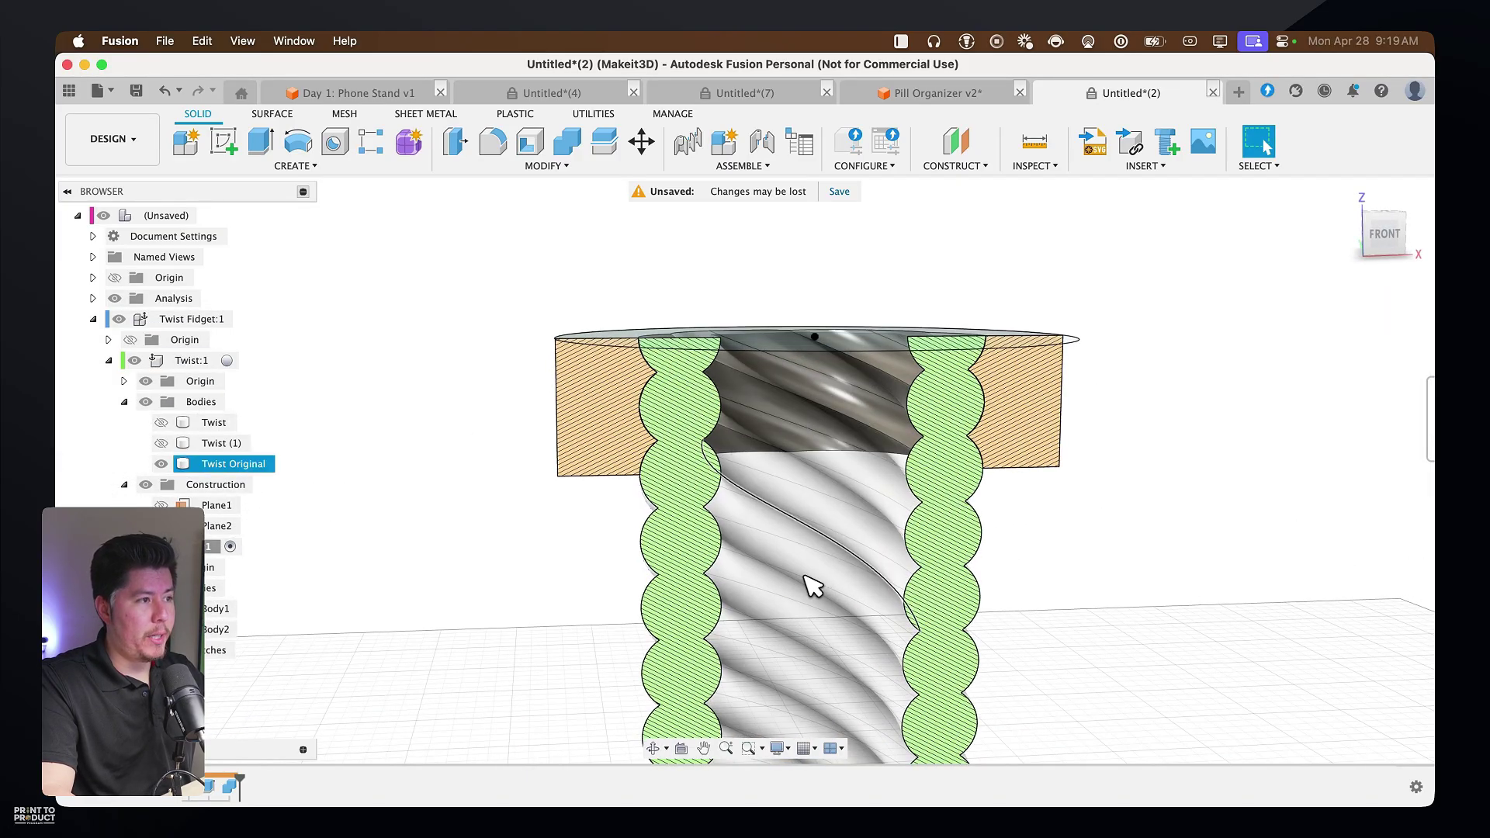
middle_click_drag(854, 559, 813, 574, "shift")
scroll(812, 574, "up", 2)
key("Escape")
middle_click_drag(838, 501, 873, 443, "shift")
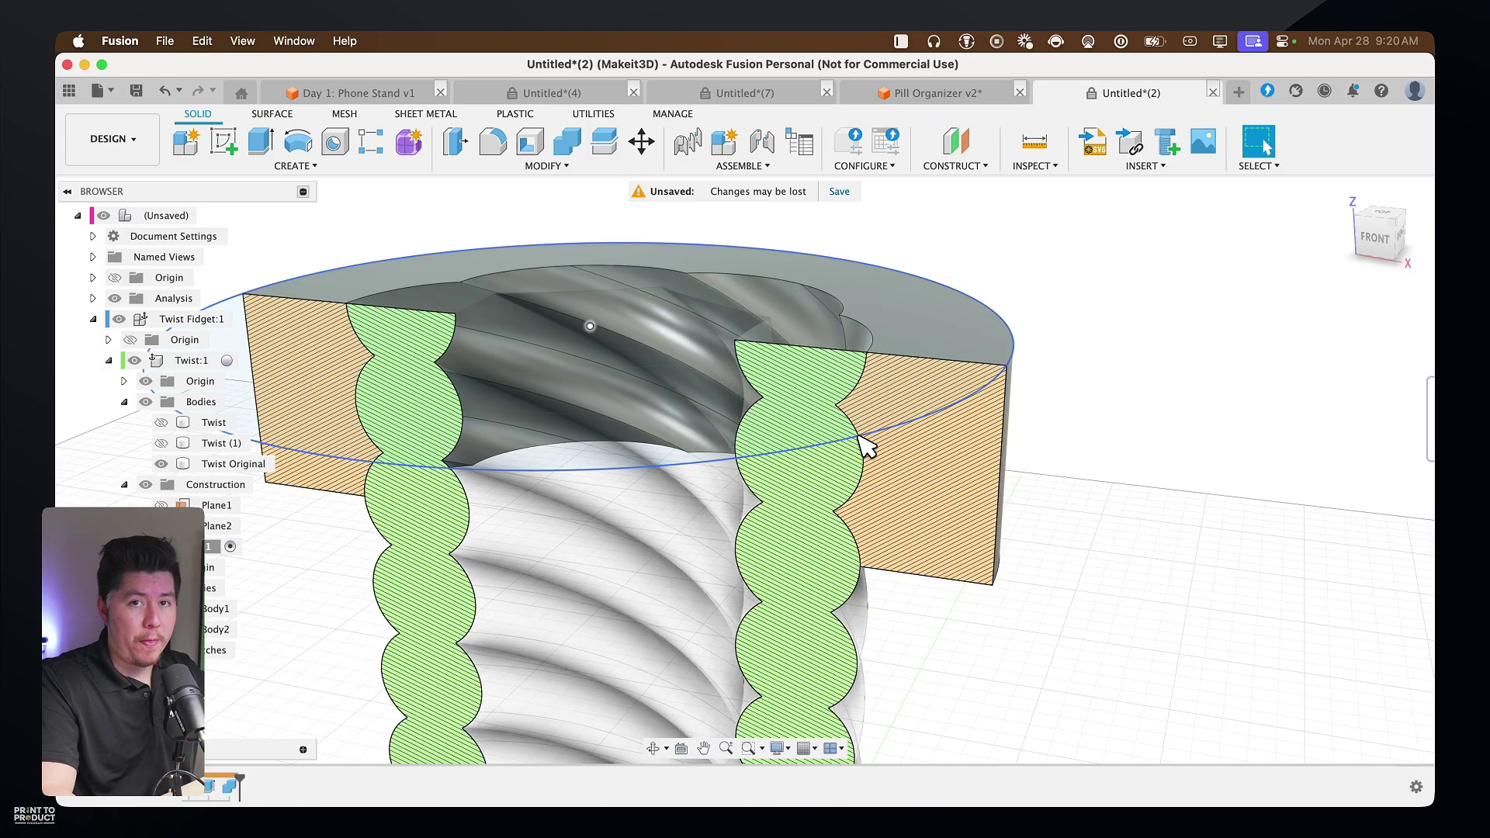
left_click(807, 349)
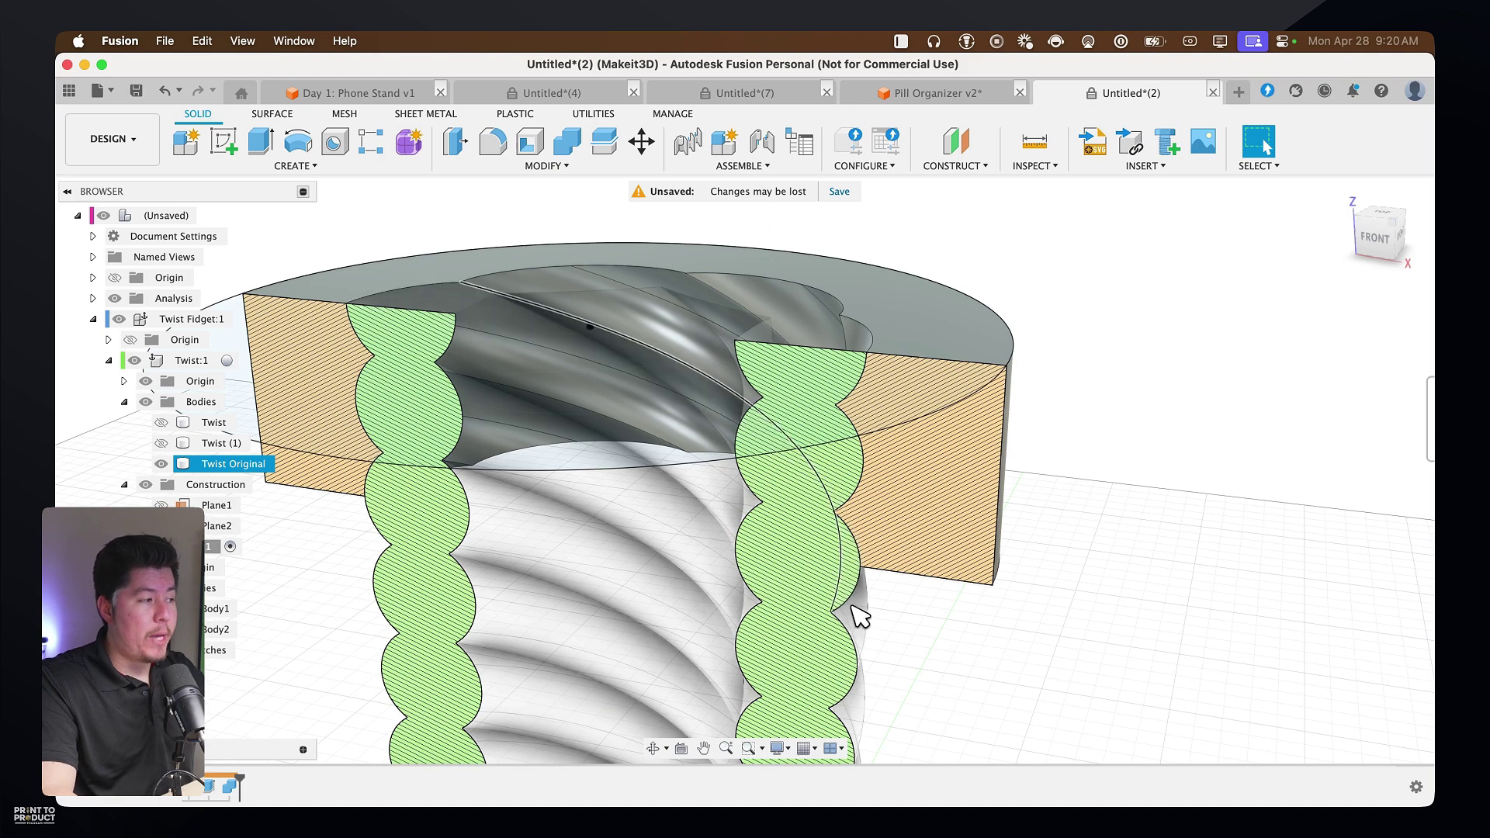
key("Escape")
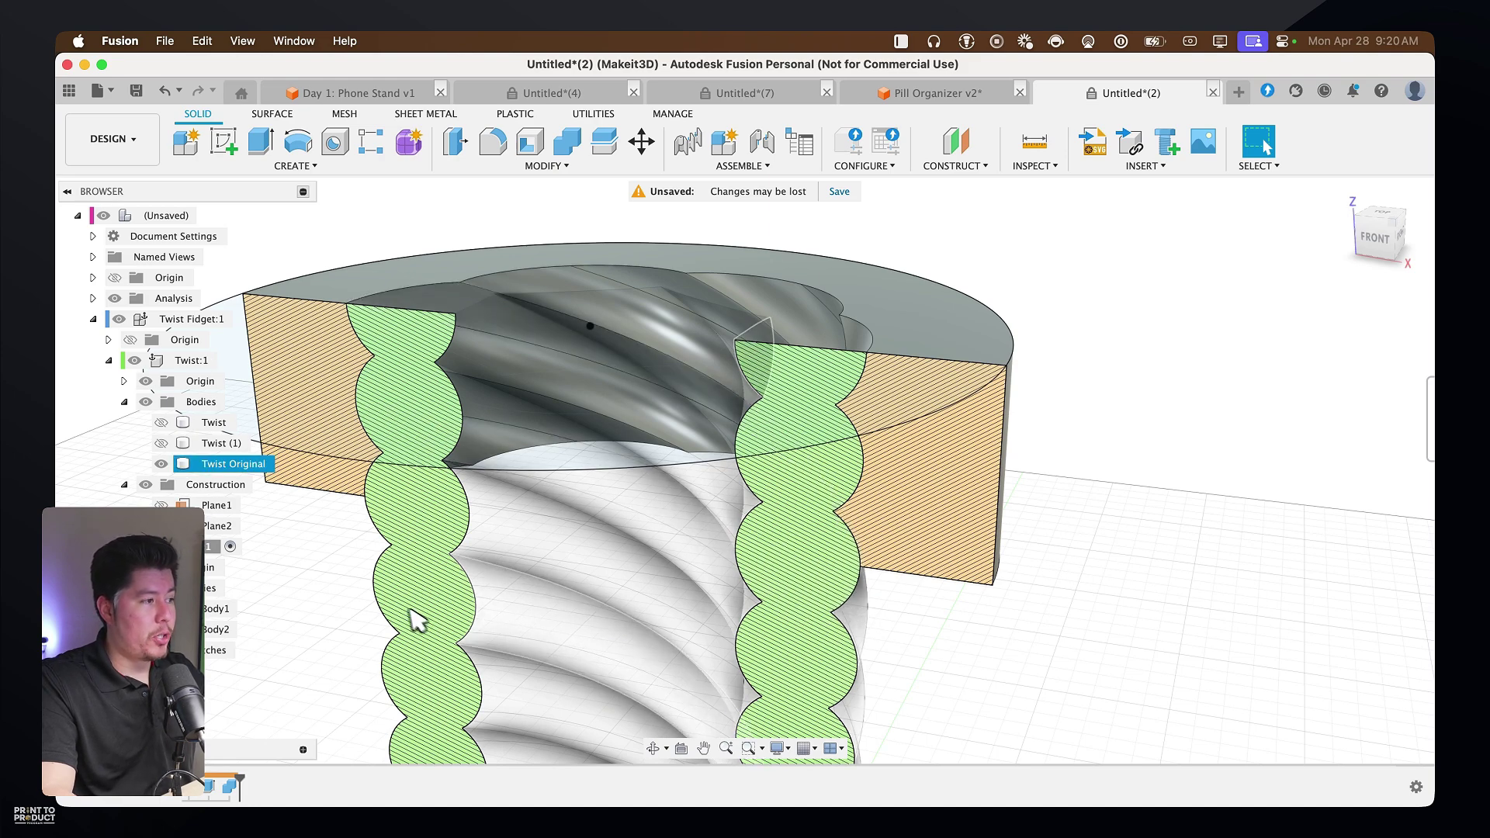
left_click(447, 627)
left_click(161, 463)
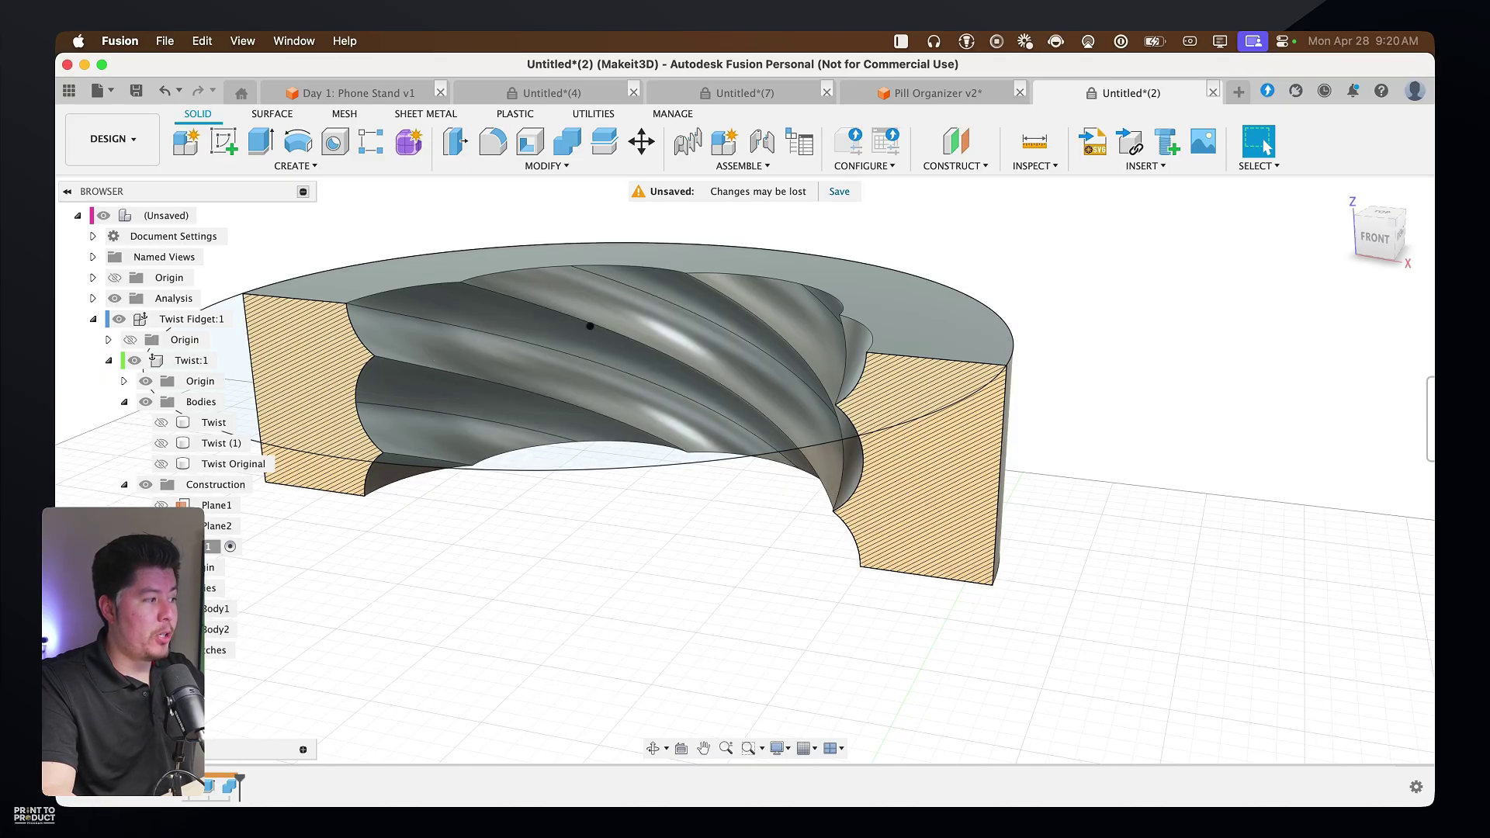
middle_click_drag(497, 557, 775, 502, "shift")
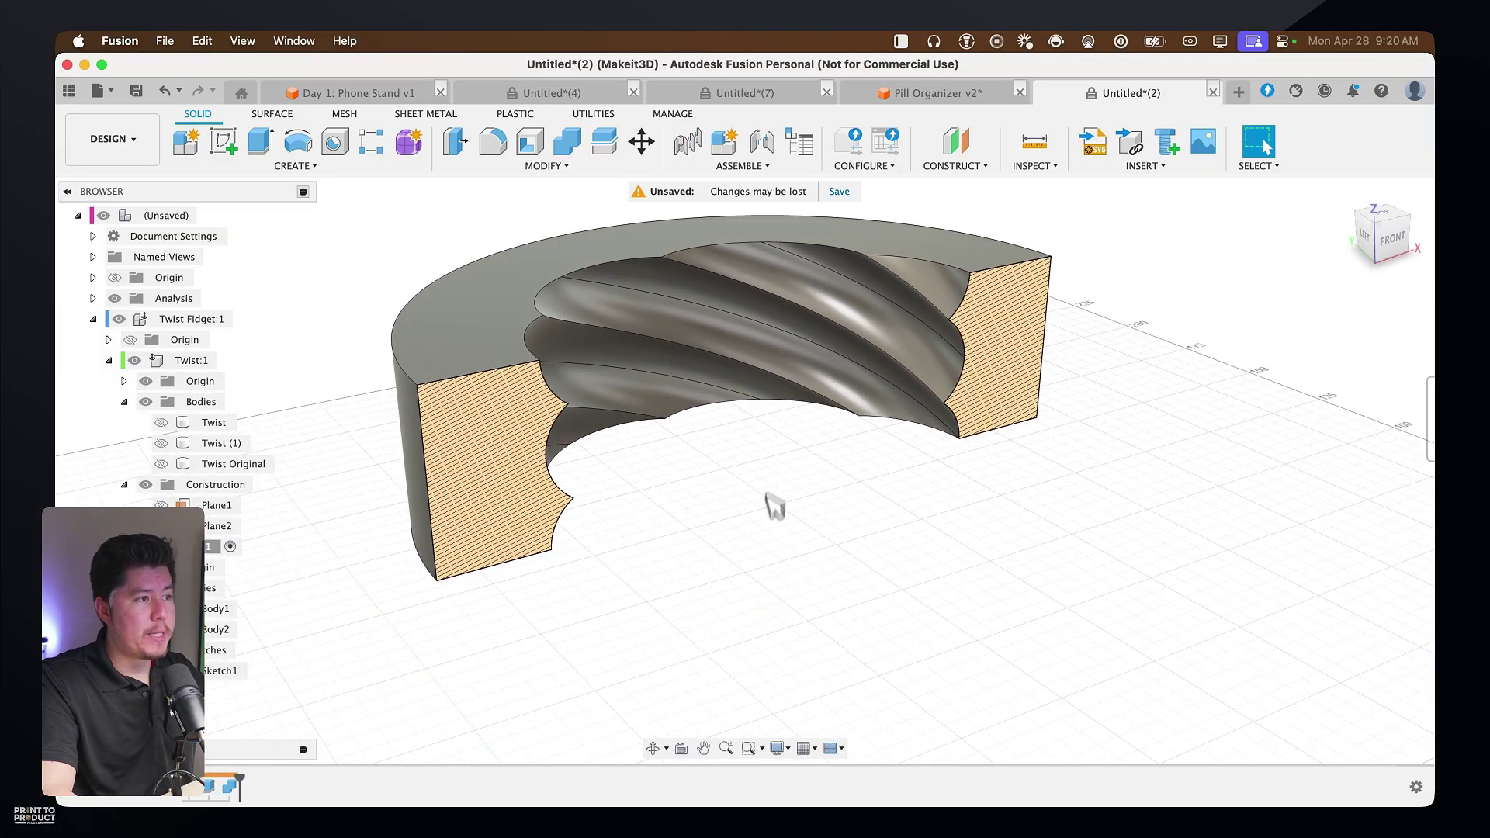
Offset one groove's two faces by -0.4 mm and hide the section analysis
double_click(785, 353)
middle_click_drag(683, 574, 665, 669)
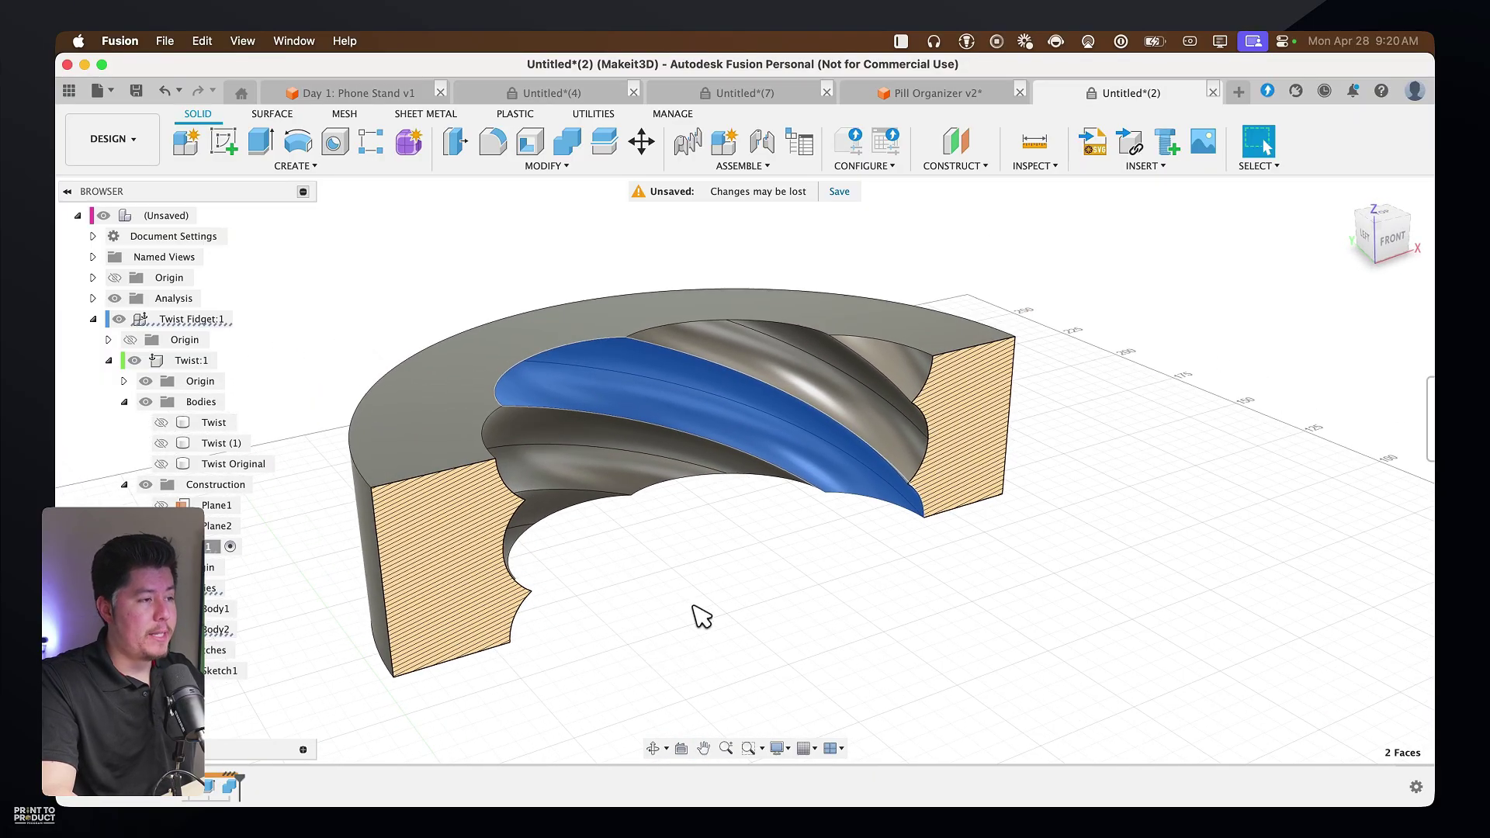
right_click(736, 389)
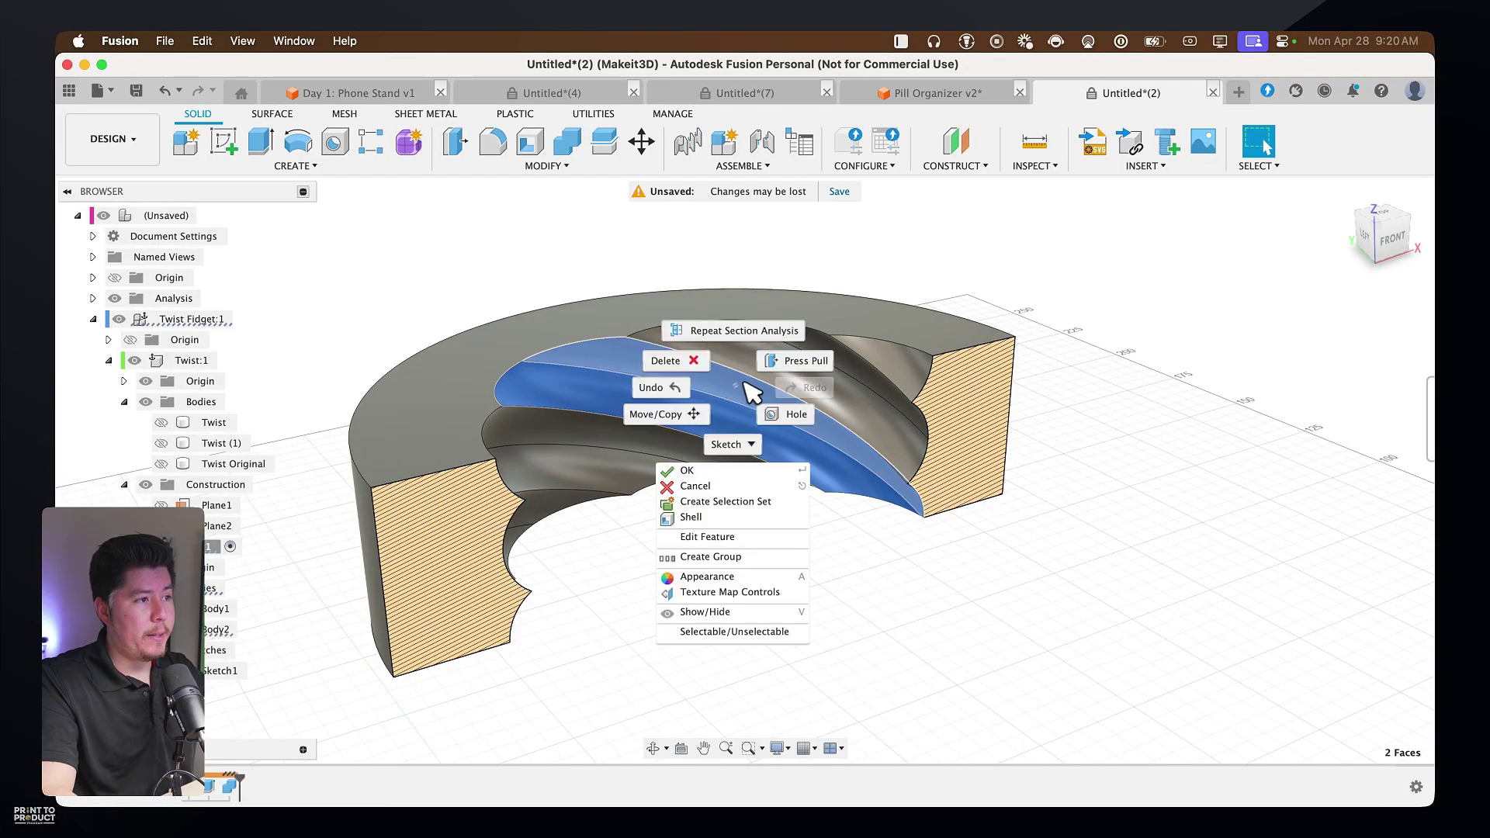
left_click(788, 362)
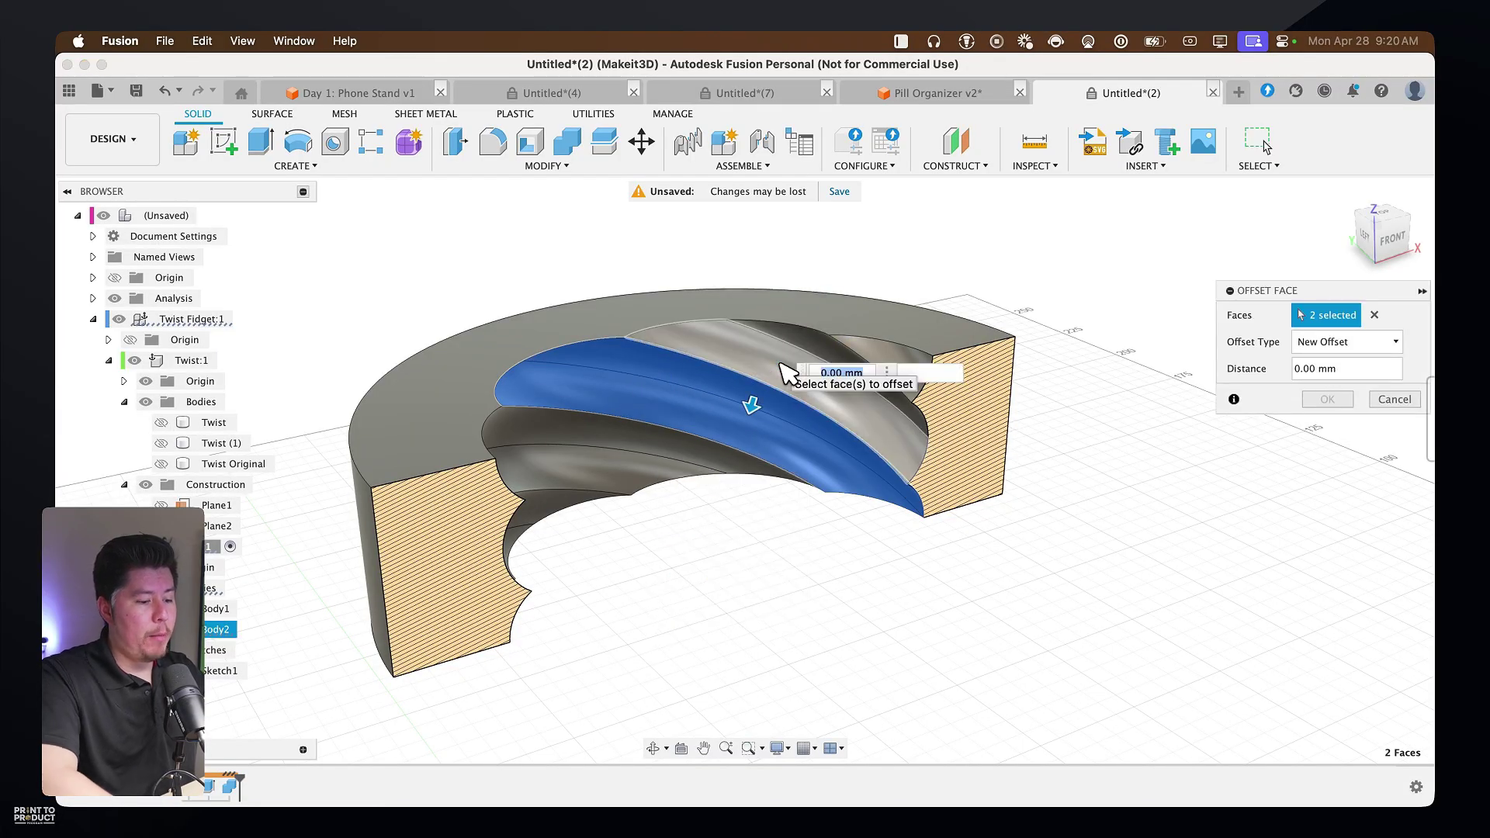
type("-.4")
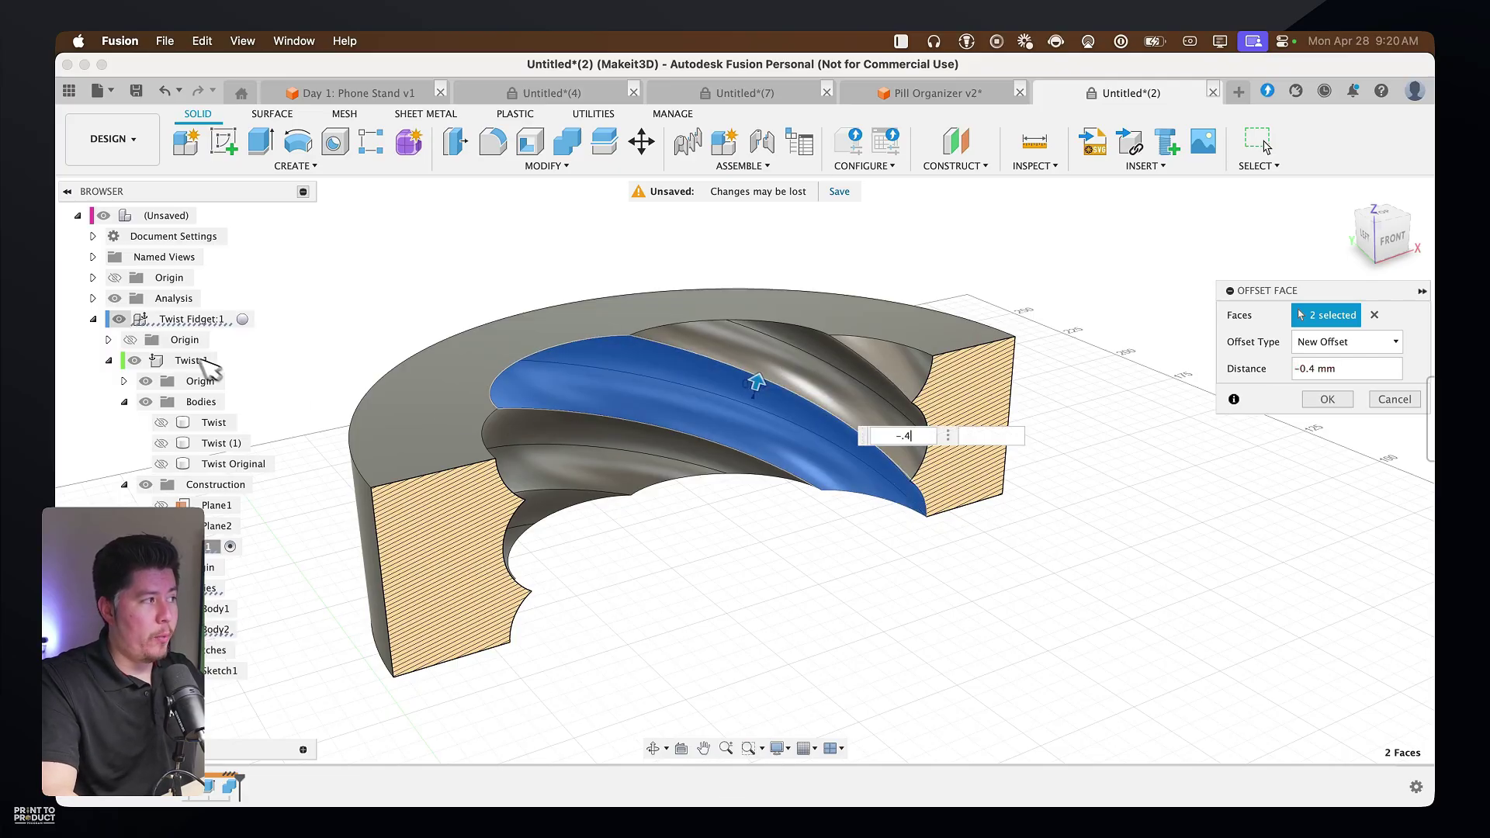
left_click(115, 299)
middle_click_drag(801, 503, 772, 493, "shift")
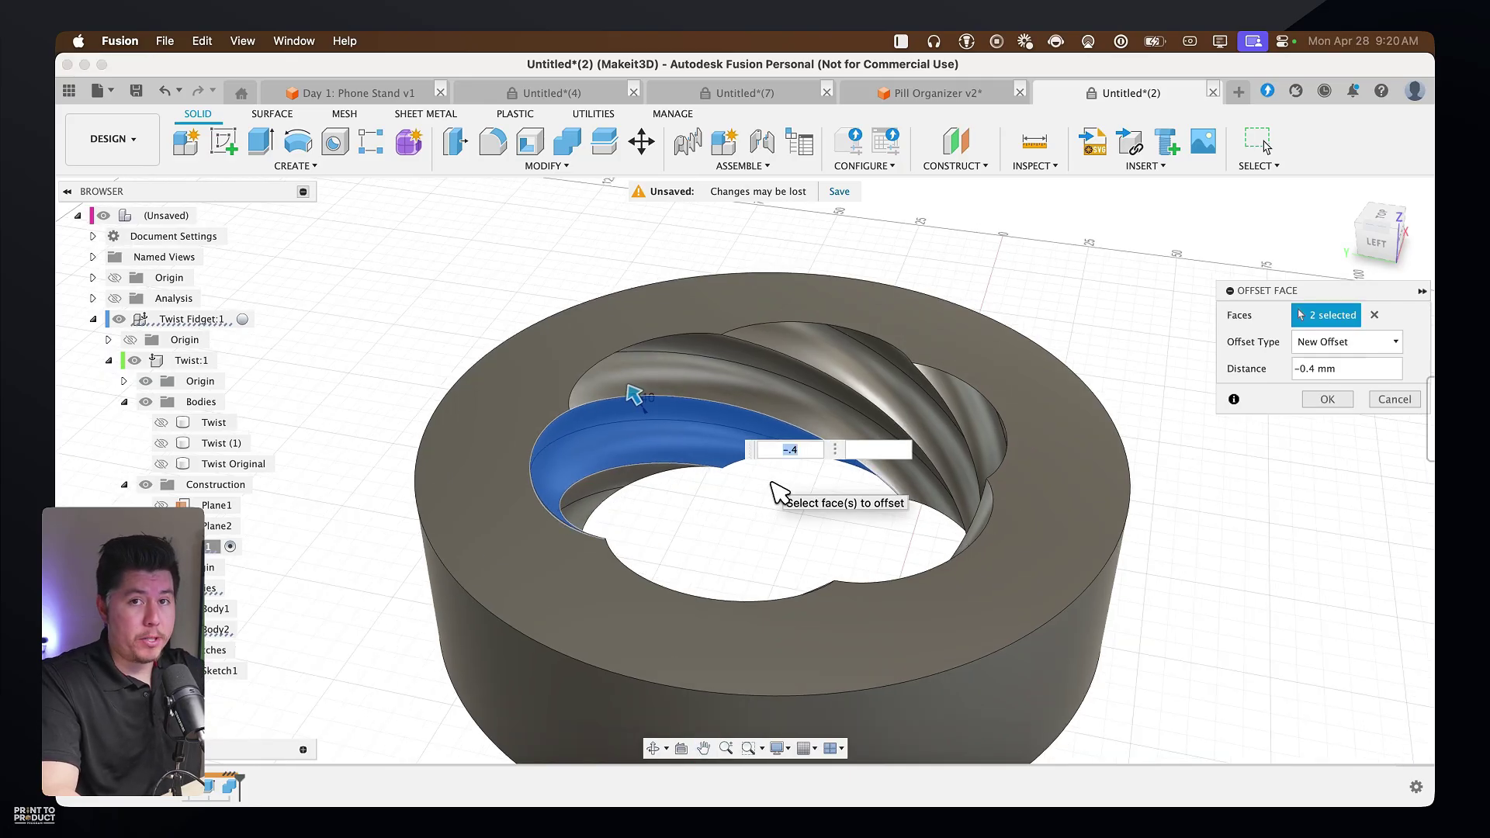
Add the upper, right and back groove faces to the -0.4 mm offset
left_click(676, 372)
left_click(792, 361)
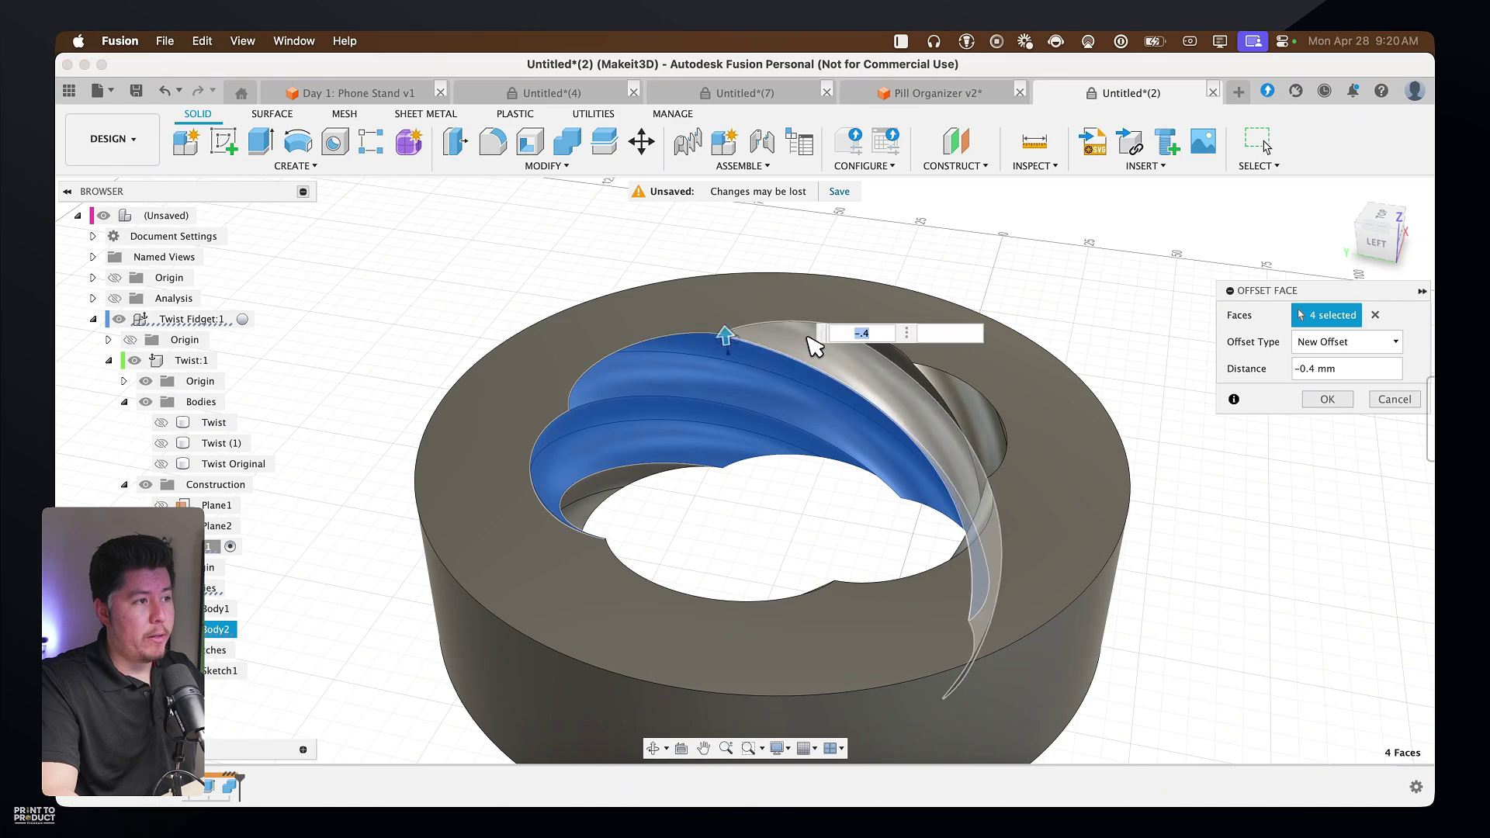
left_click(897, 360)
left_click(841, 443)
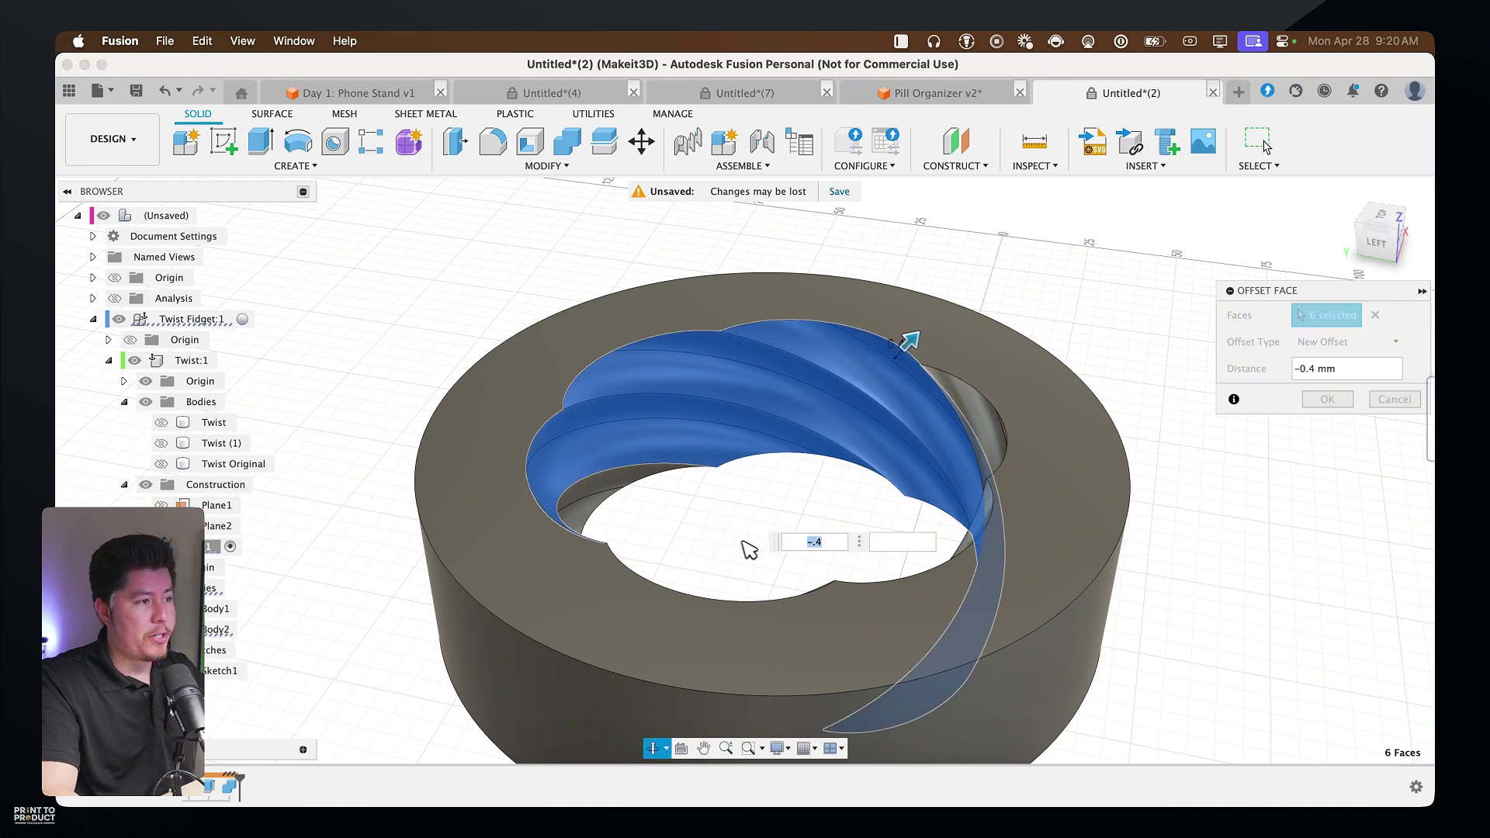
middle_click_drag(749, 549, 734, 378, "shift")
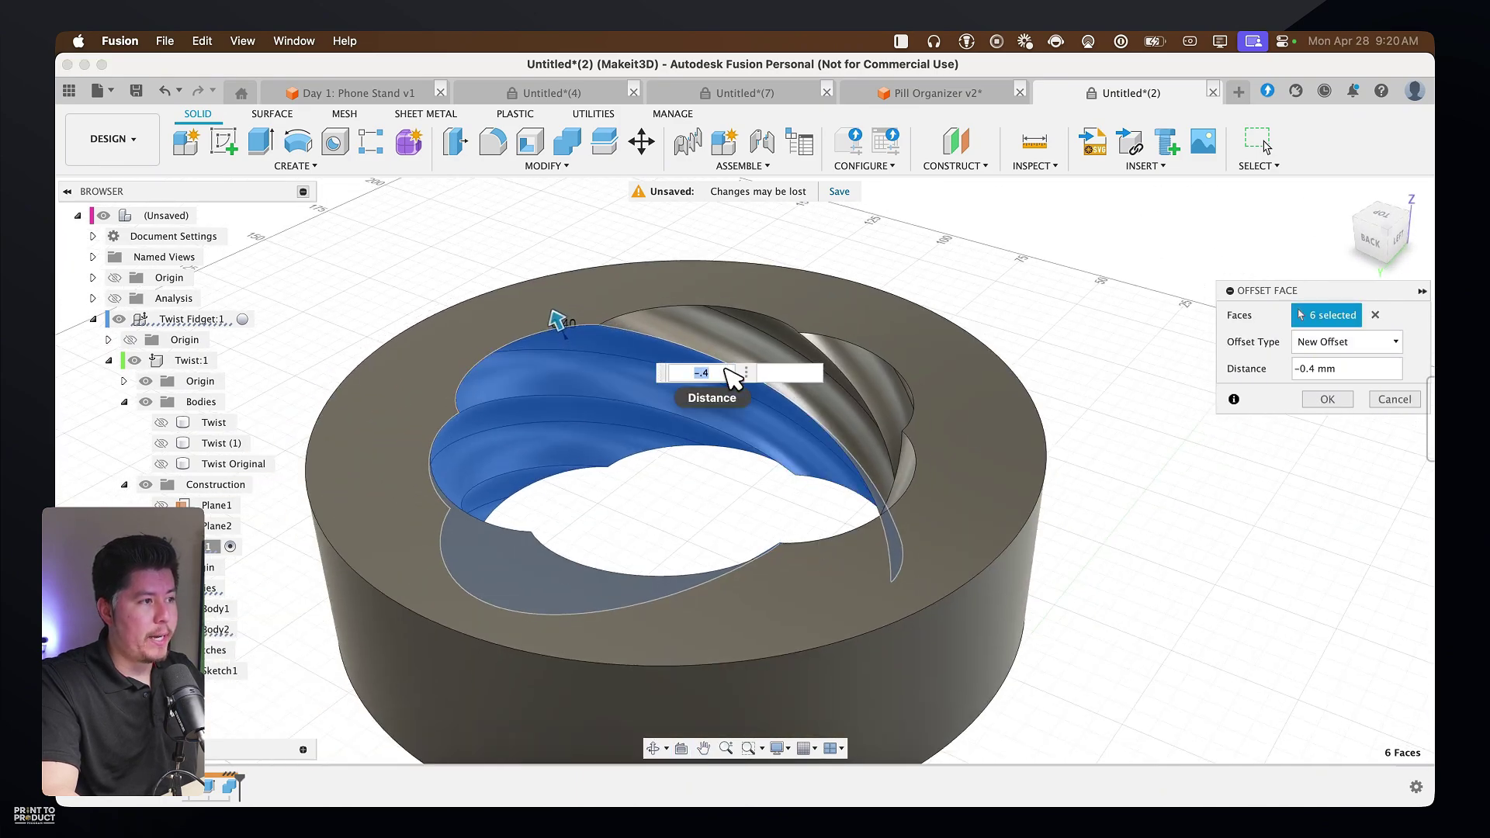
left_click(748, 360)
left_click(801, 346)
Add the remaining groove faces until all 12 are in the offset
middle_click_drag(665, 532, 745, 543, "shift")
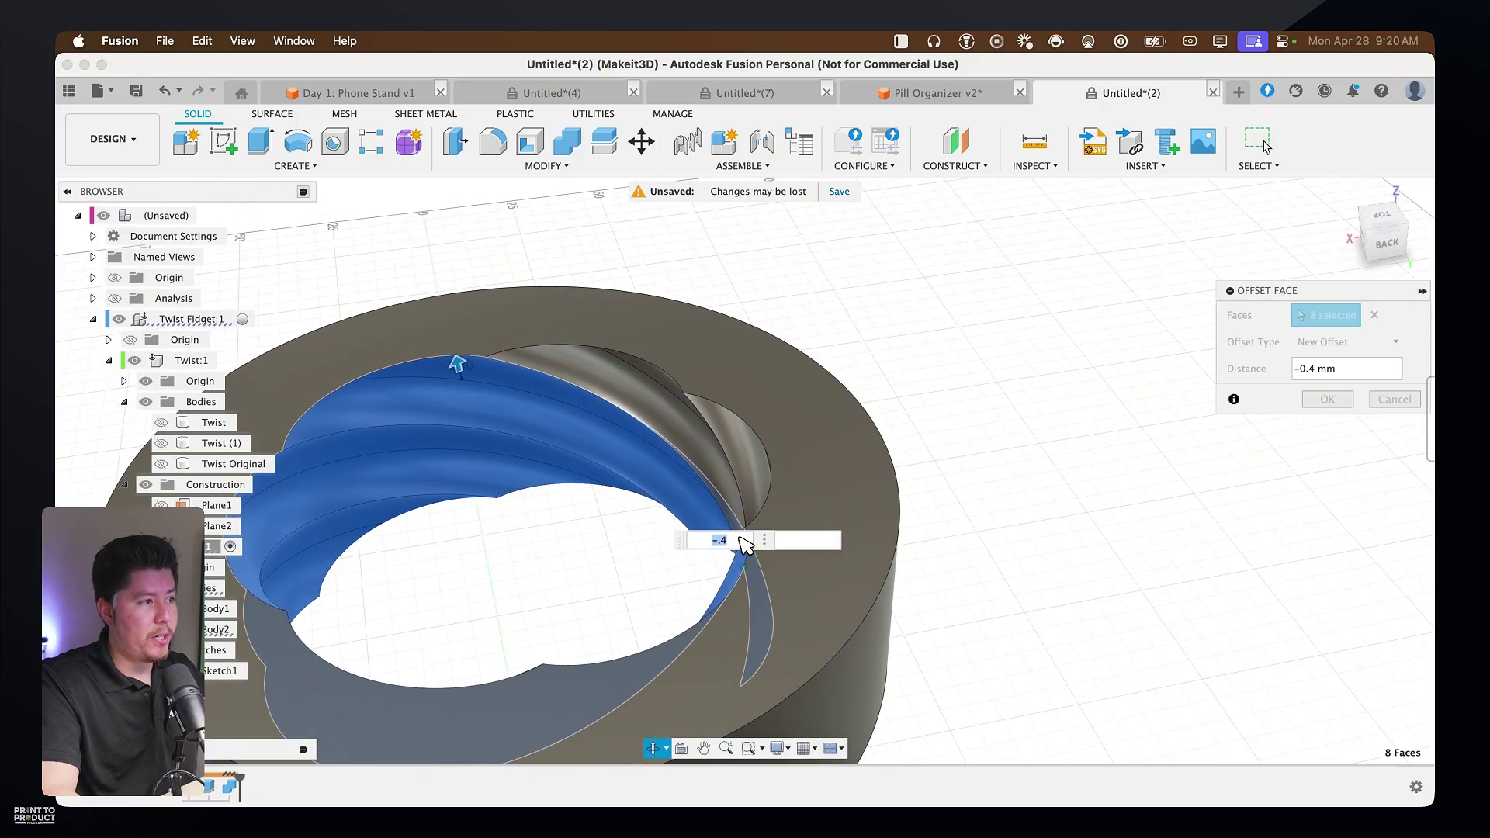
left_click(655, 426)
left_click(642, 403)
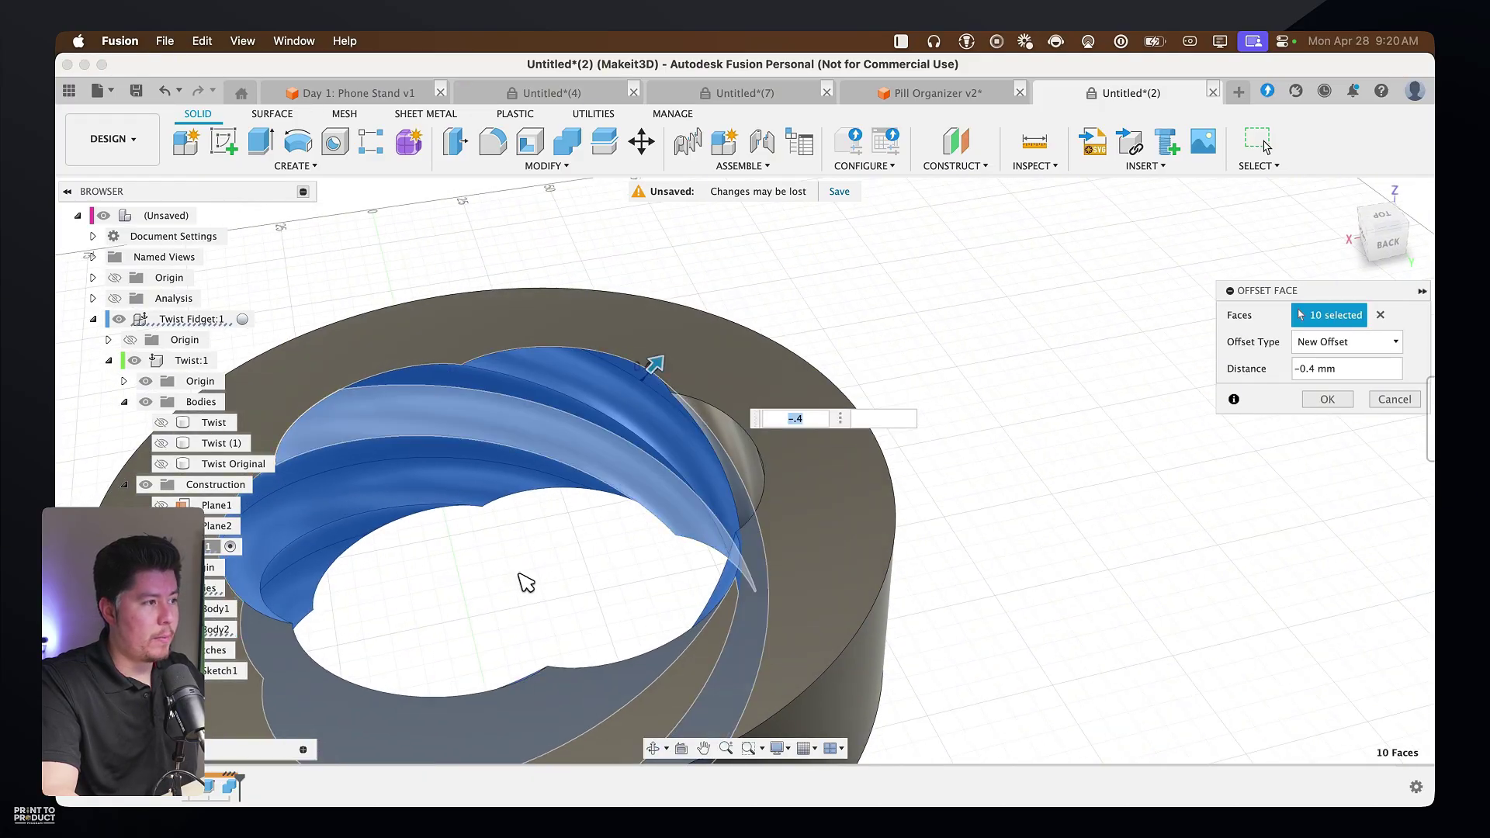
middle_click_drag(526, 582, 682, 559, "shift")
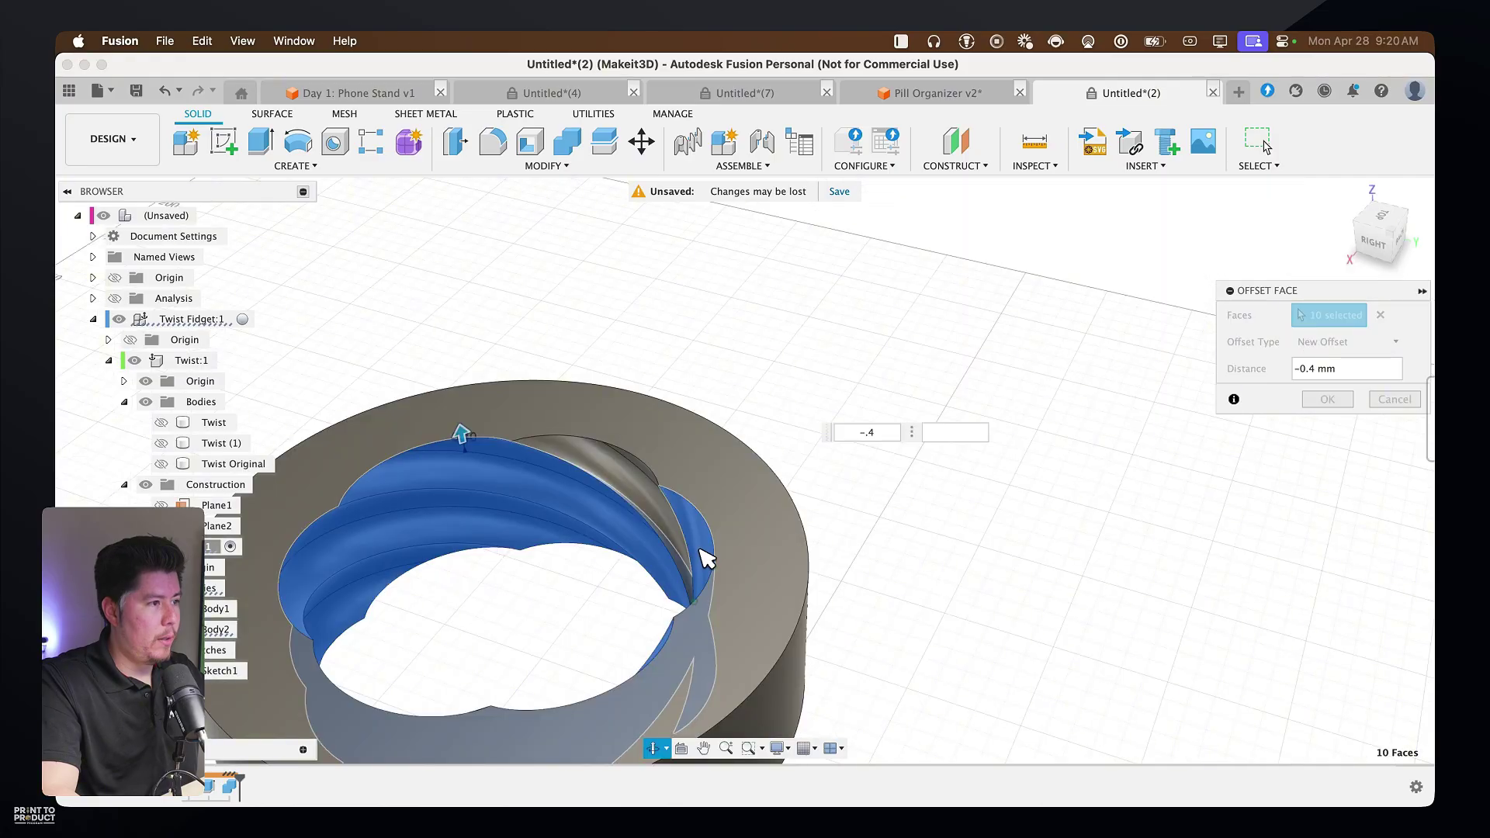
left_click(705, 557)
left_click(617, 490)
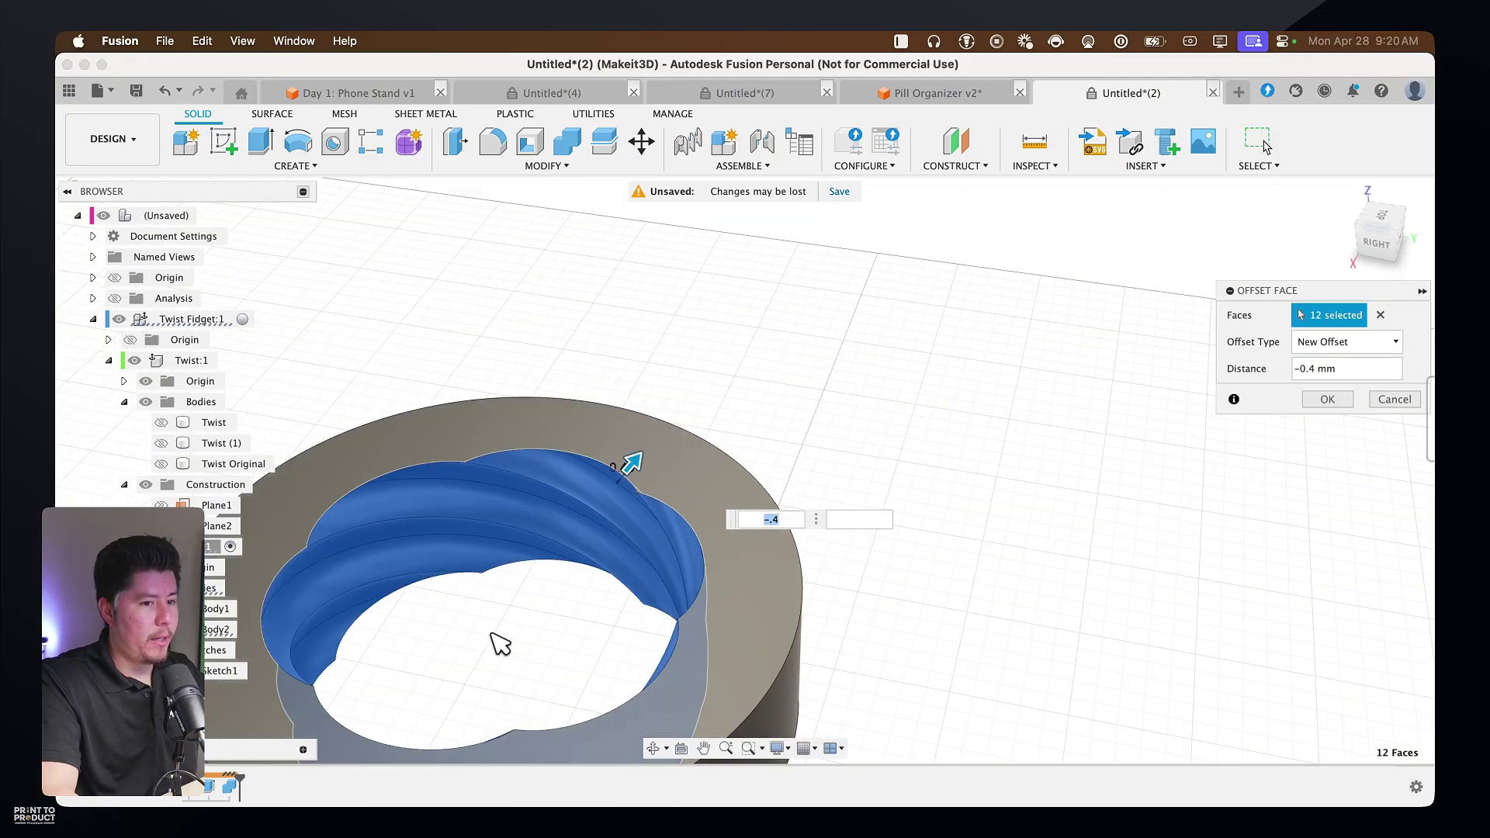
middle_click_drag(501, 644, 716, 594)
scroll(706, 519, "down", 5)
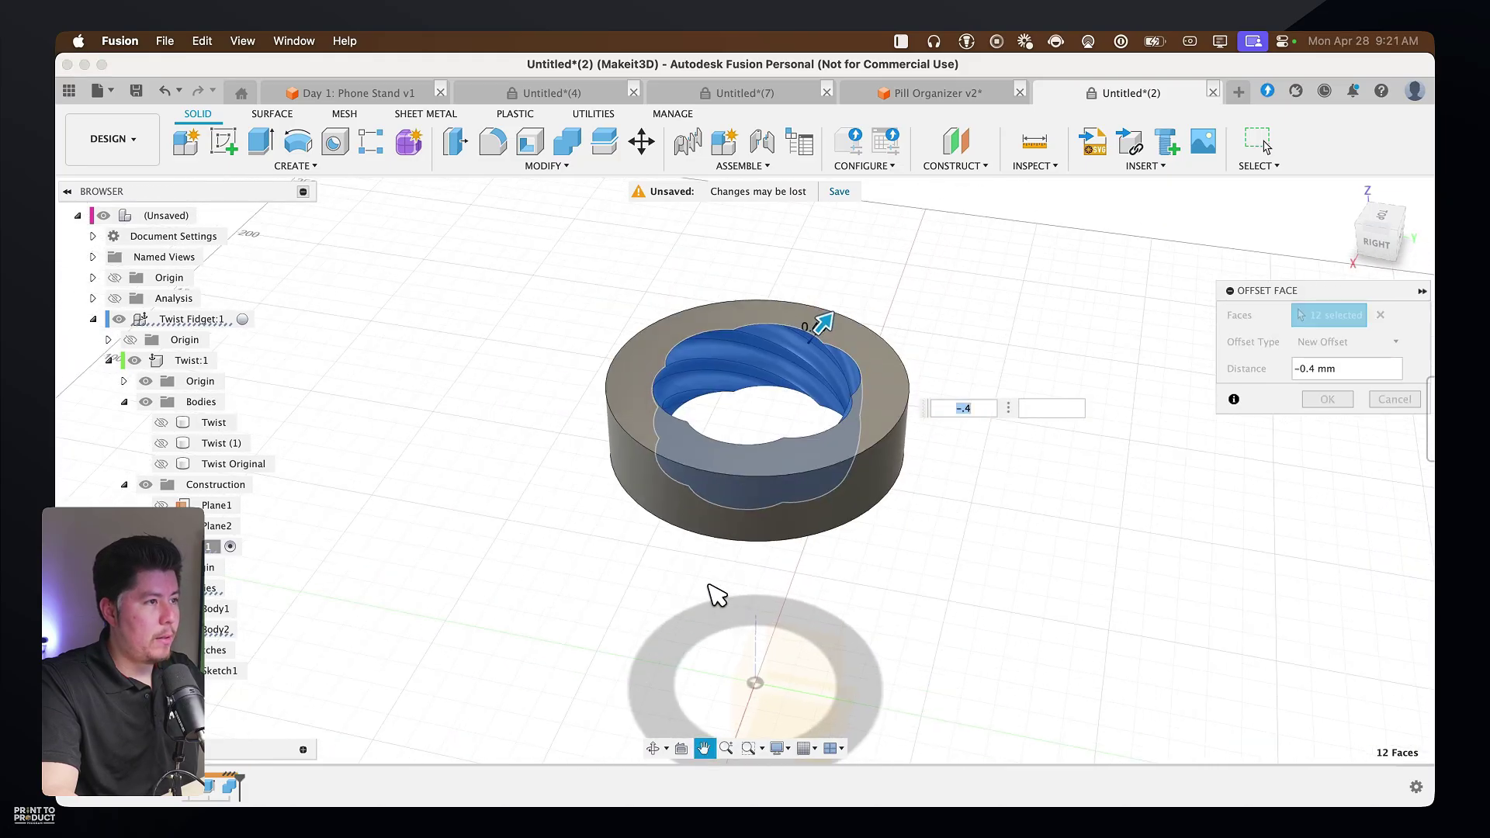
scroll(725, 505, "down", 1)
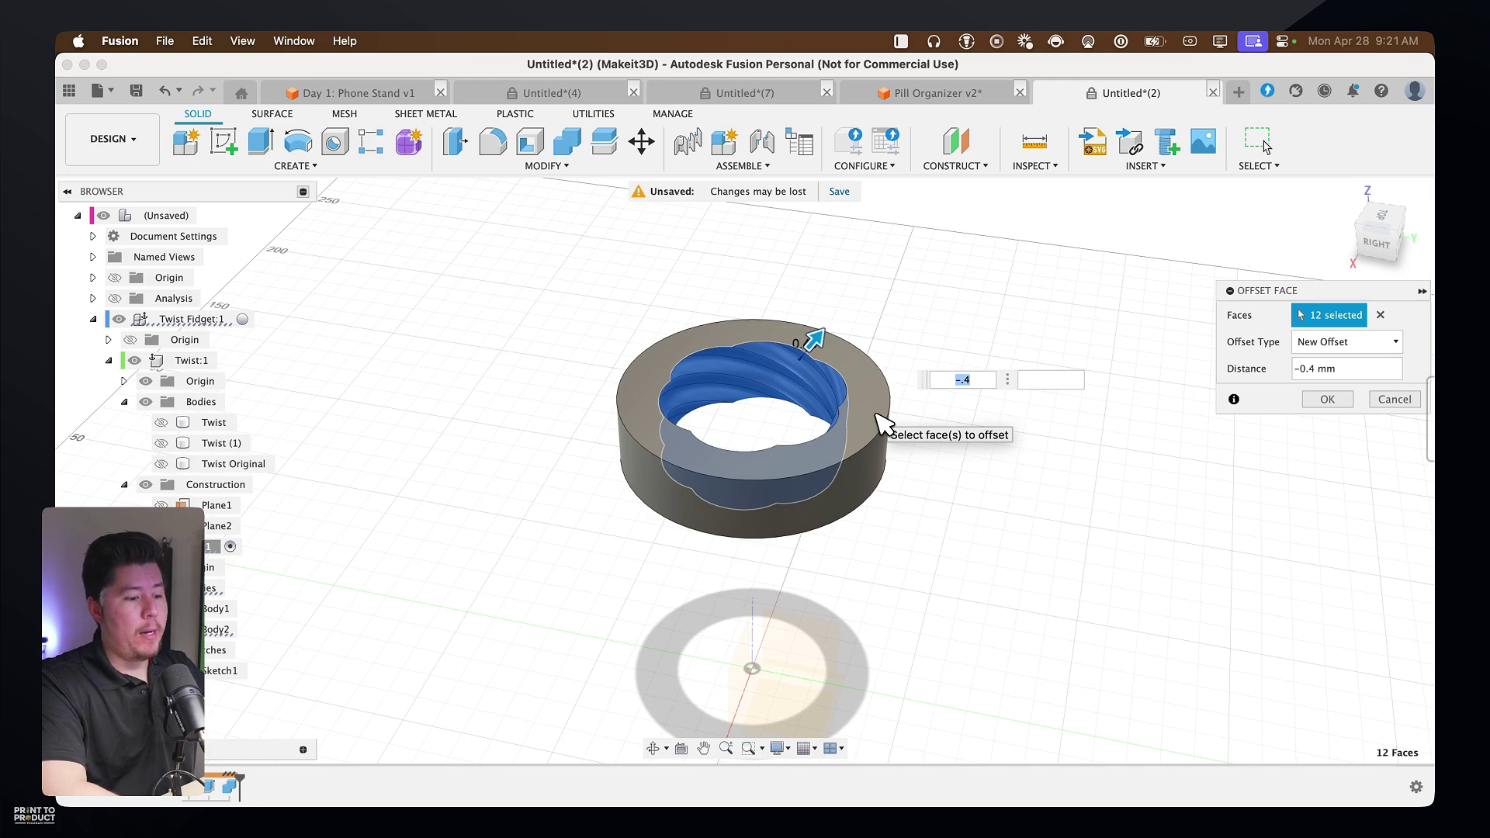
Try -0.6 and -0.8 mm, then apply a -0.4 mm offset to the 12 groove faces
type("-0.6")
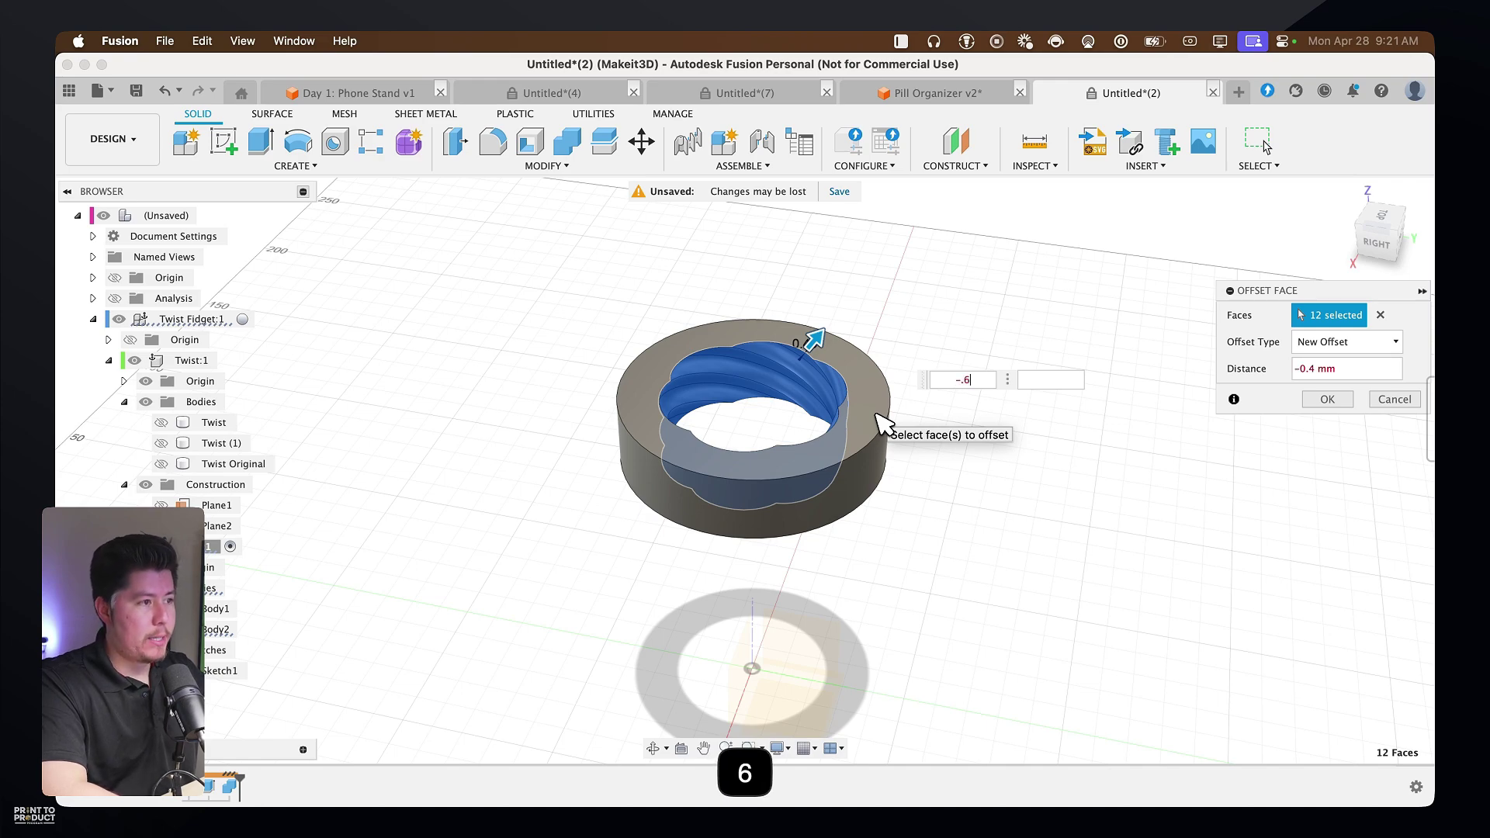
key("BackSpace")
type("8")
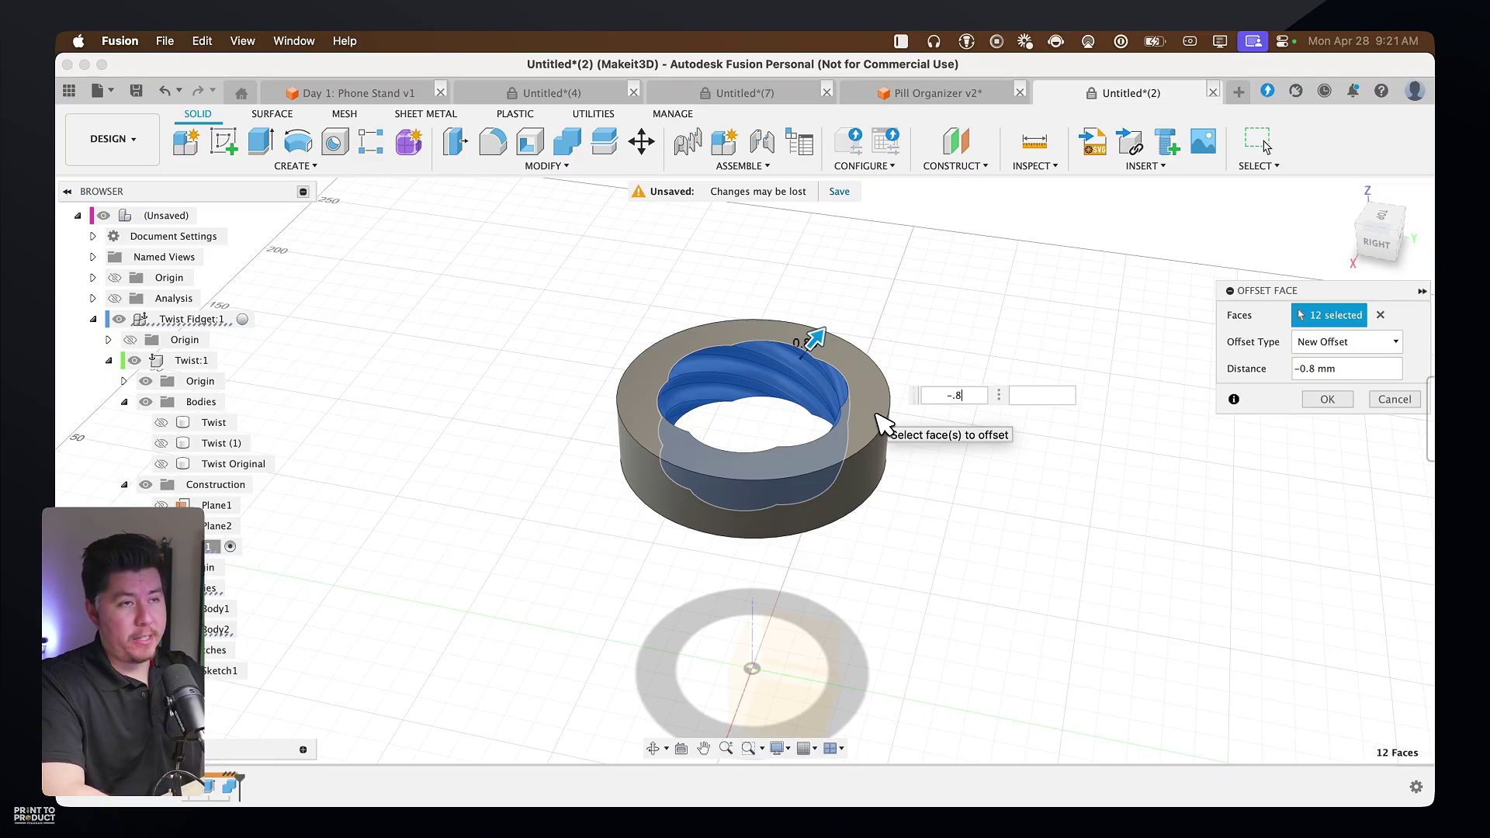
key("BackSpace")
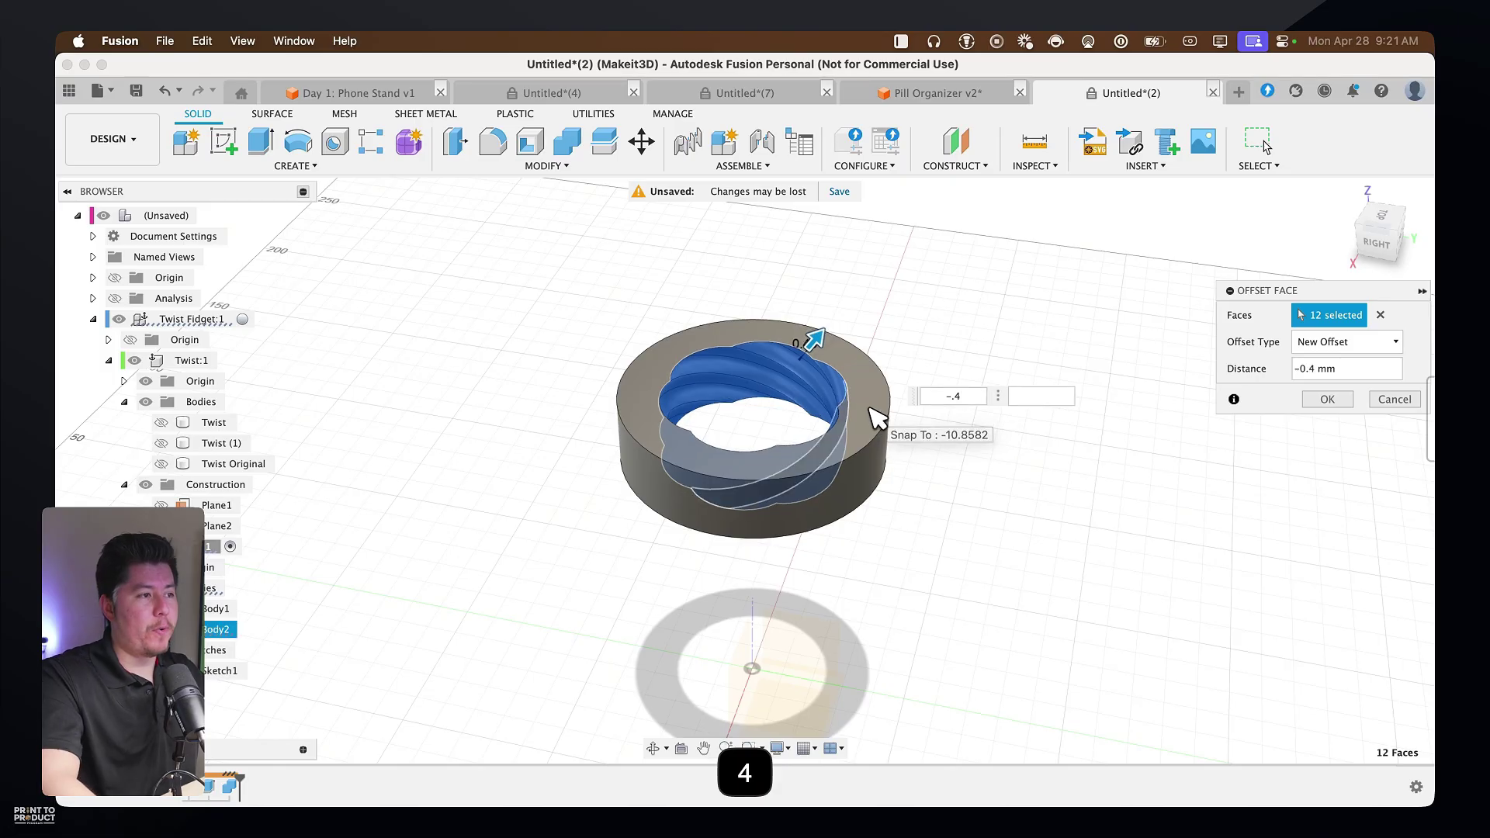
left_click(1326, 399)
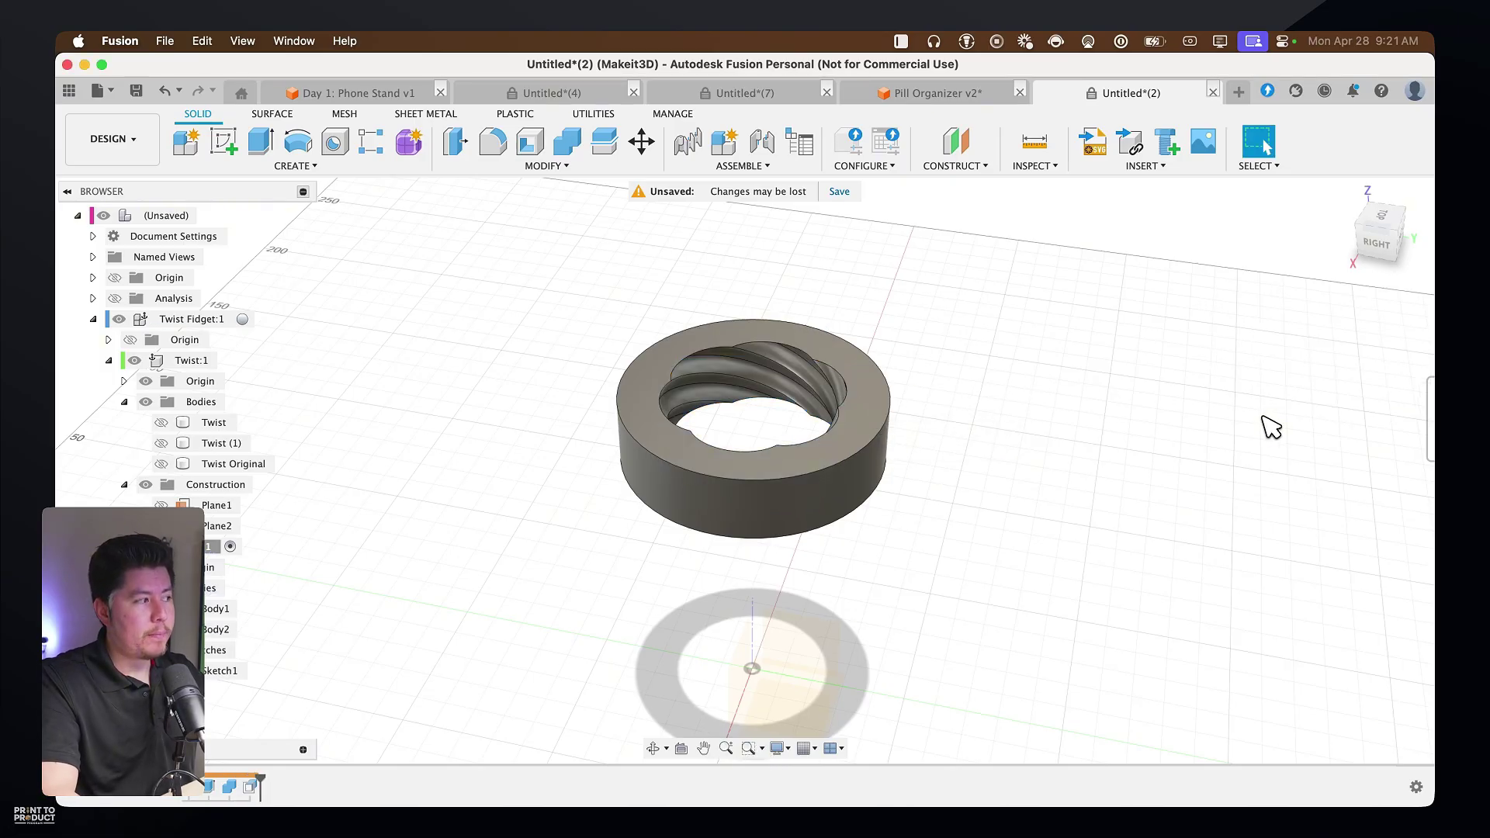
Show Twist Original, inspect the nut's clearance in section view, then hide the section analysis
left_click(162, 463)
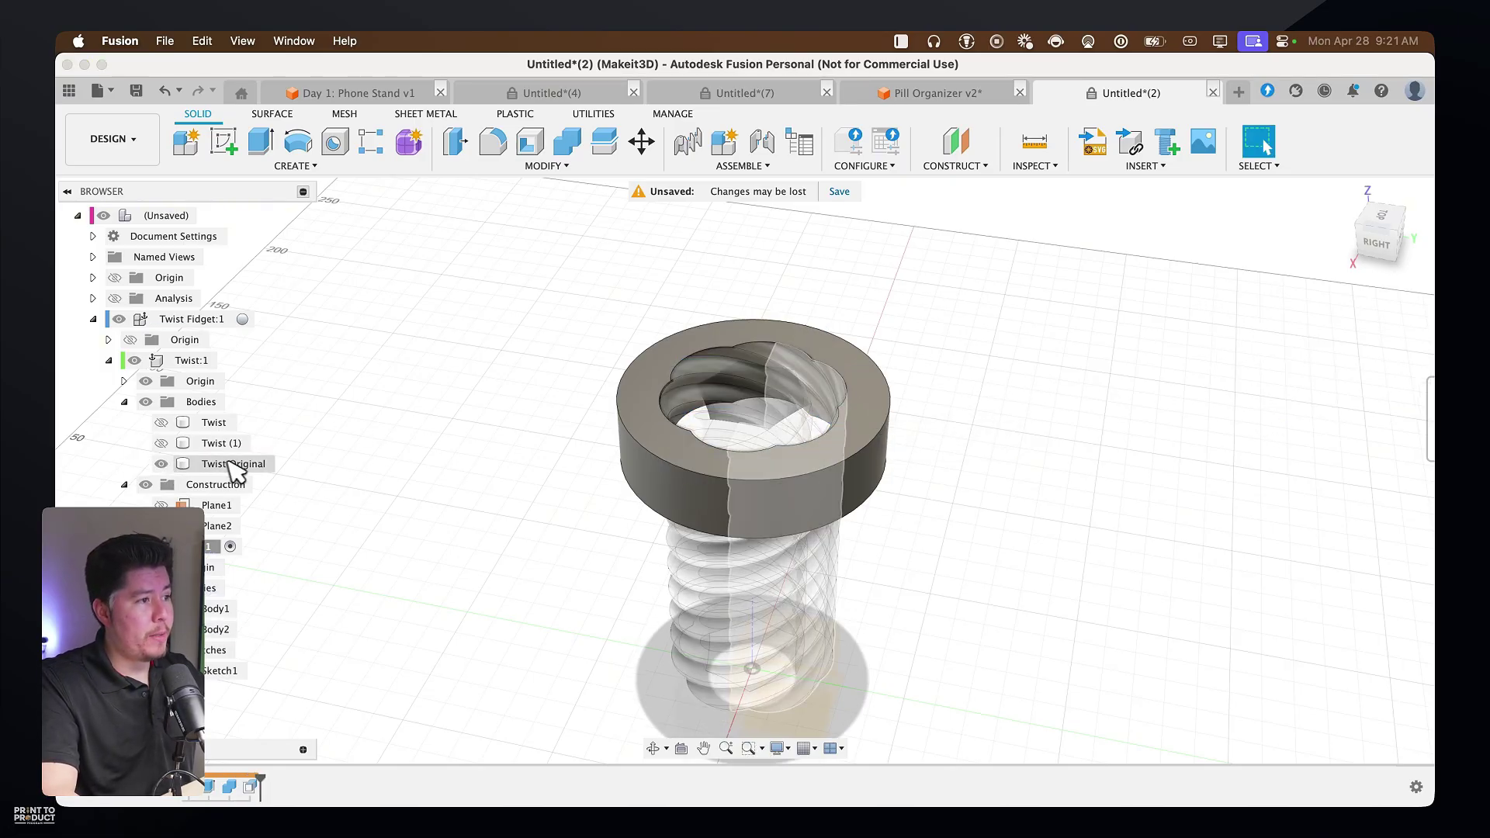
left_click(114, 298)
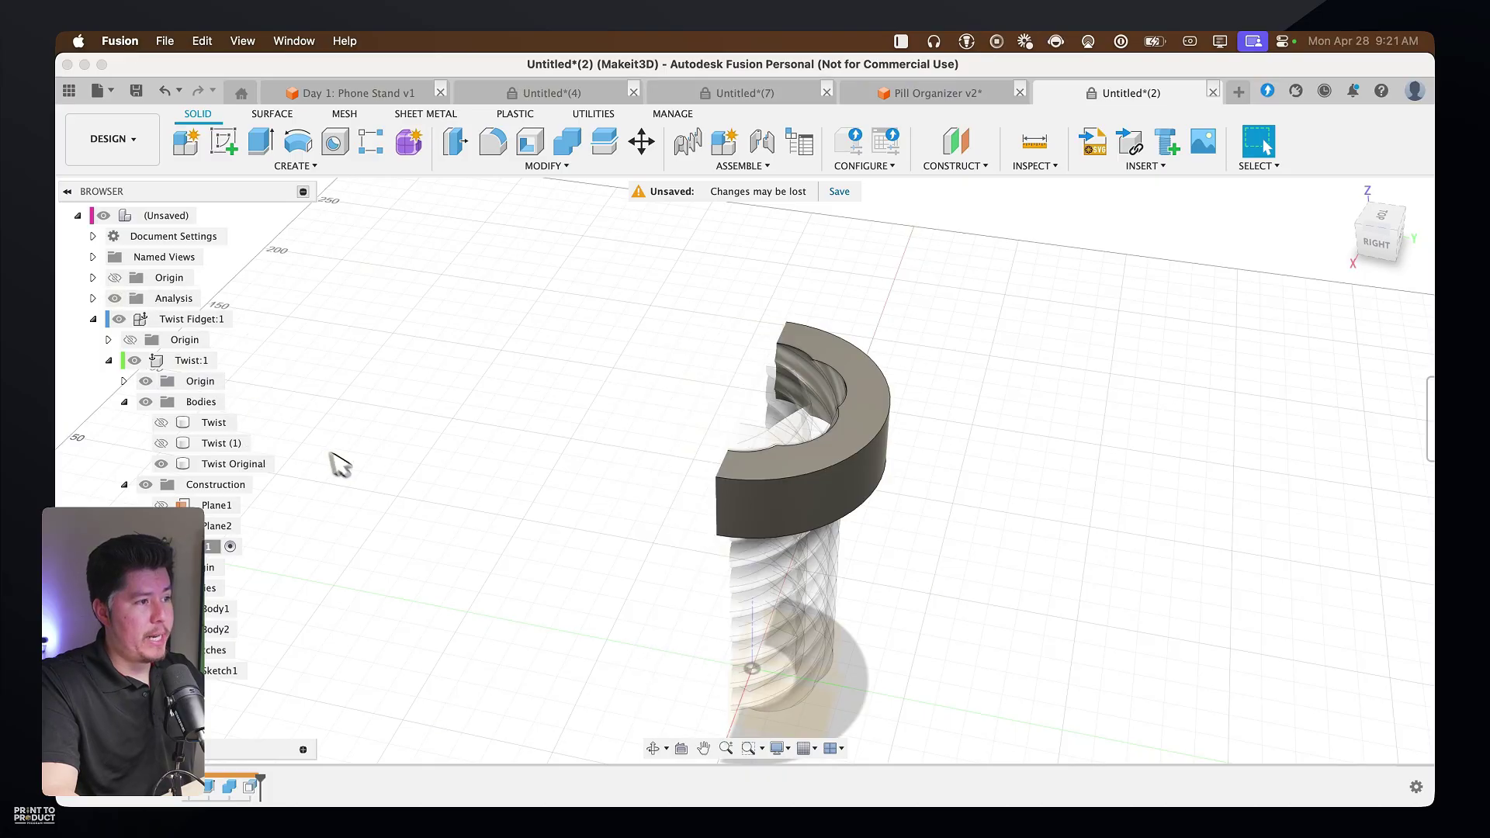
scroll(779, 418, "up", 10)
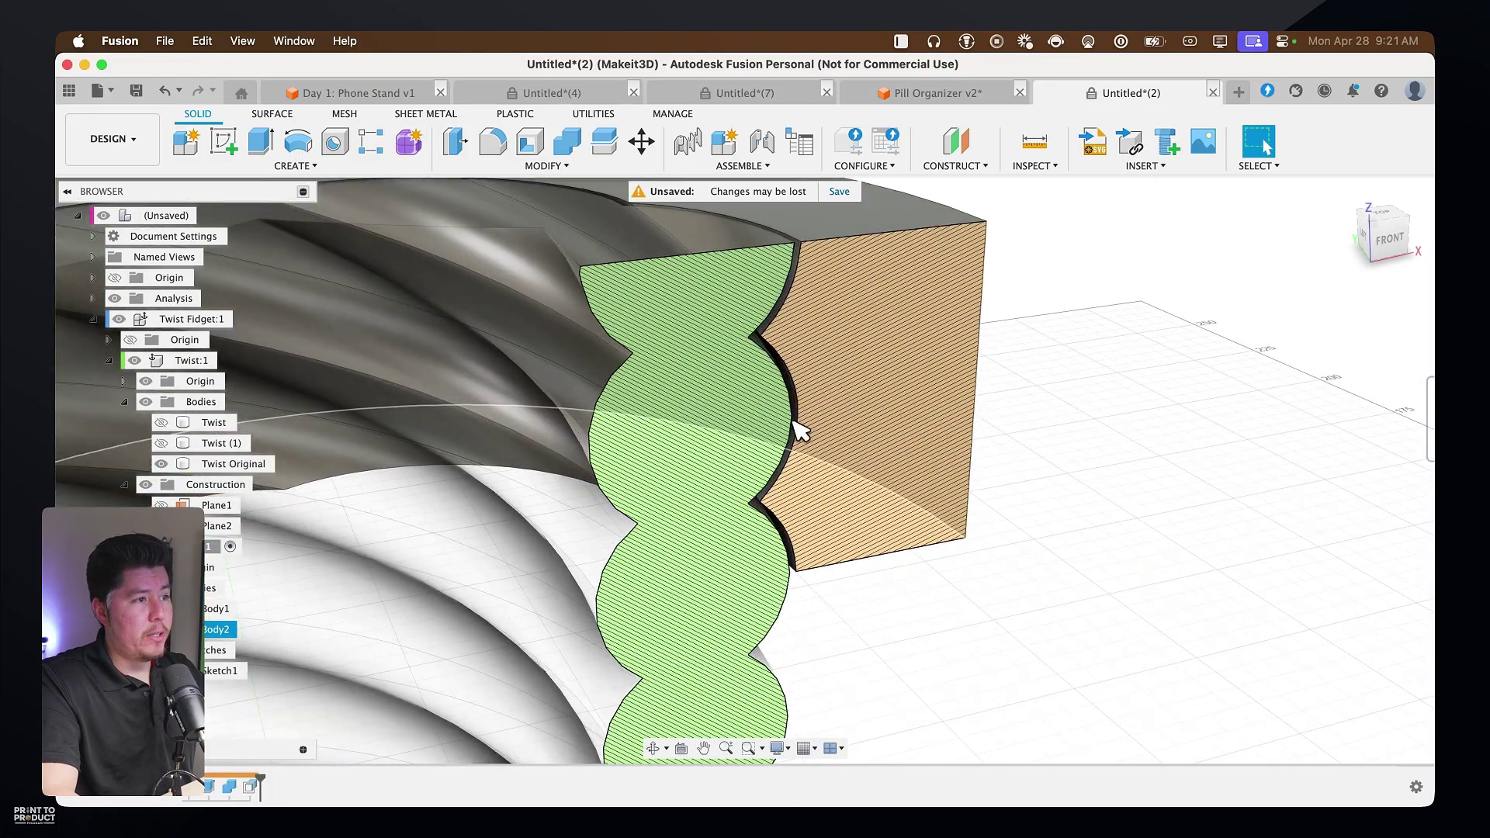
mouse_move(778, 417)
middle_mouse_down("shift")
mouse_move(719, 412)
mouse_move(772, 413)
middle_mouse_up("shift")
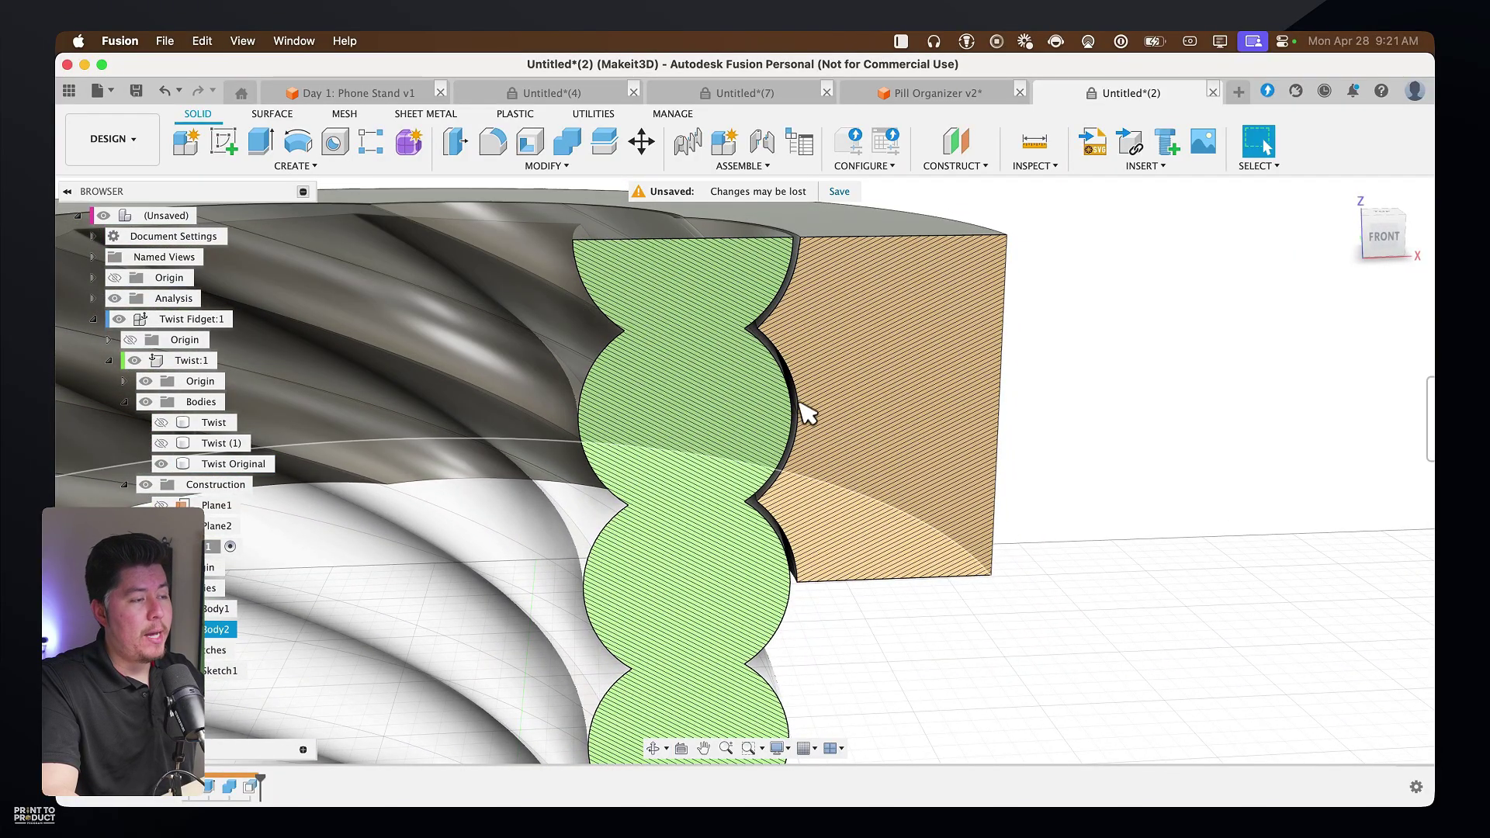
scroll(775, 382, "down", 5)
middle_click_drag(787, 375, 761, 439, "shift")
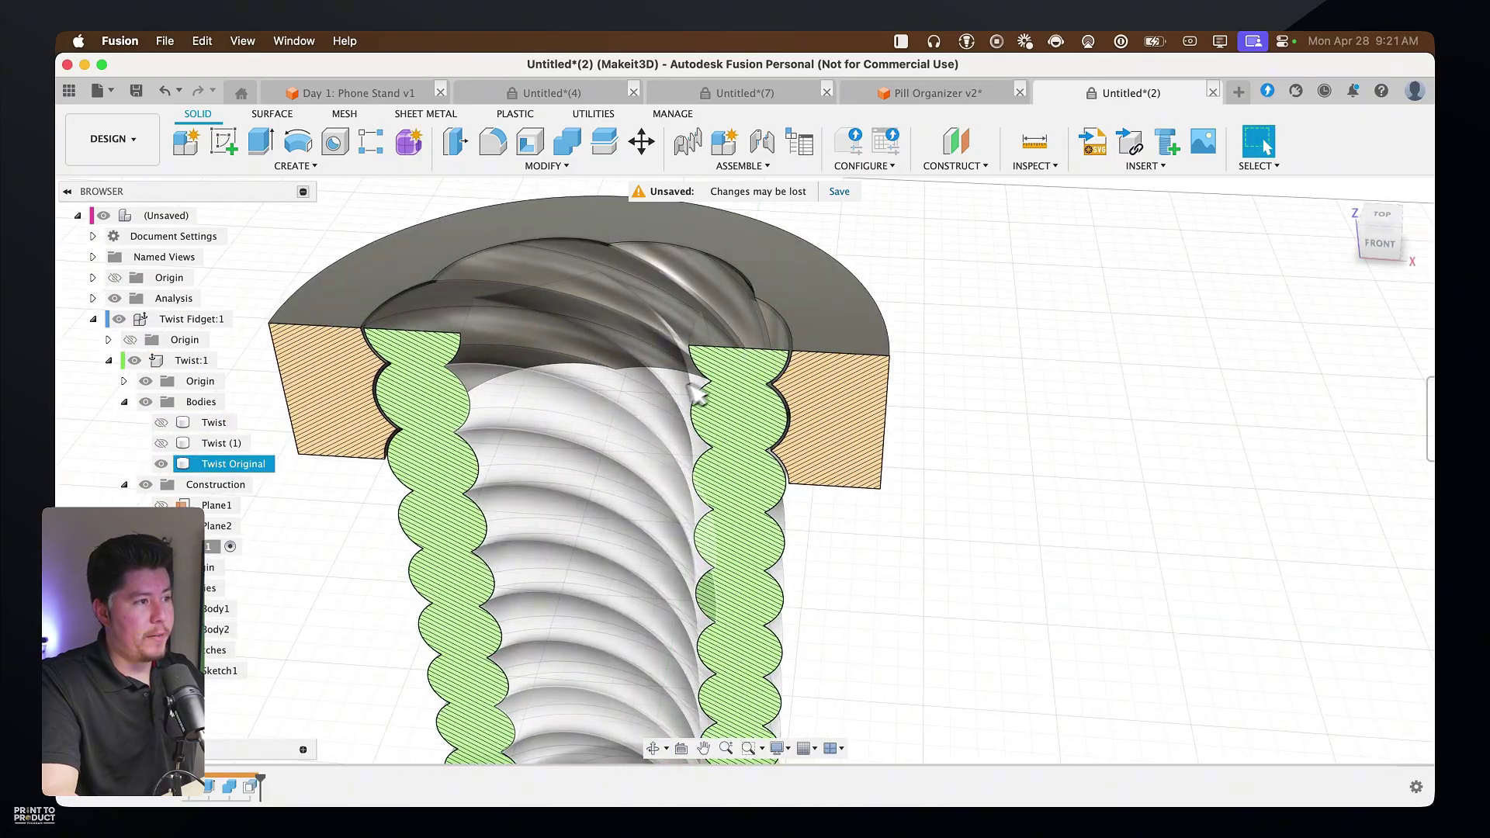
scroll(675, 405, "down", 5)
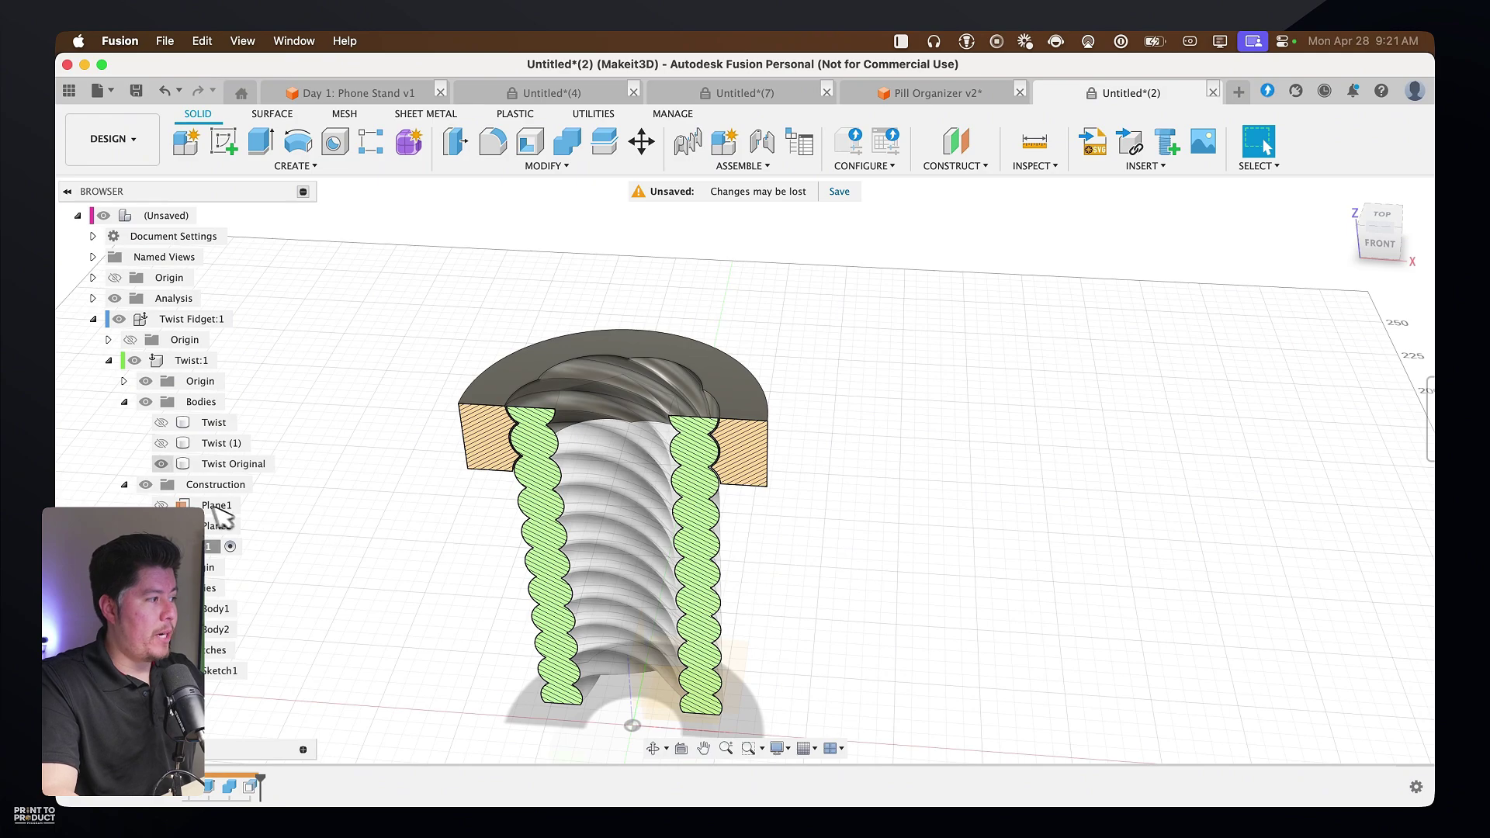
left_click(114, 298)
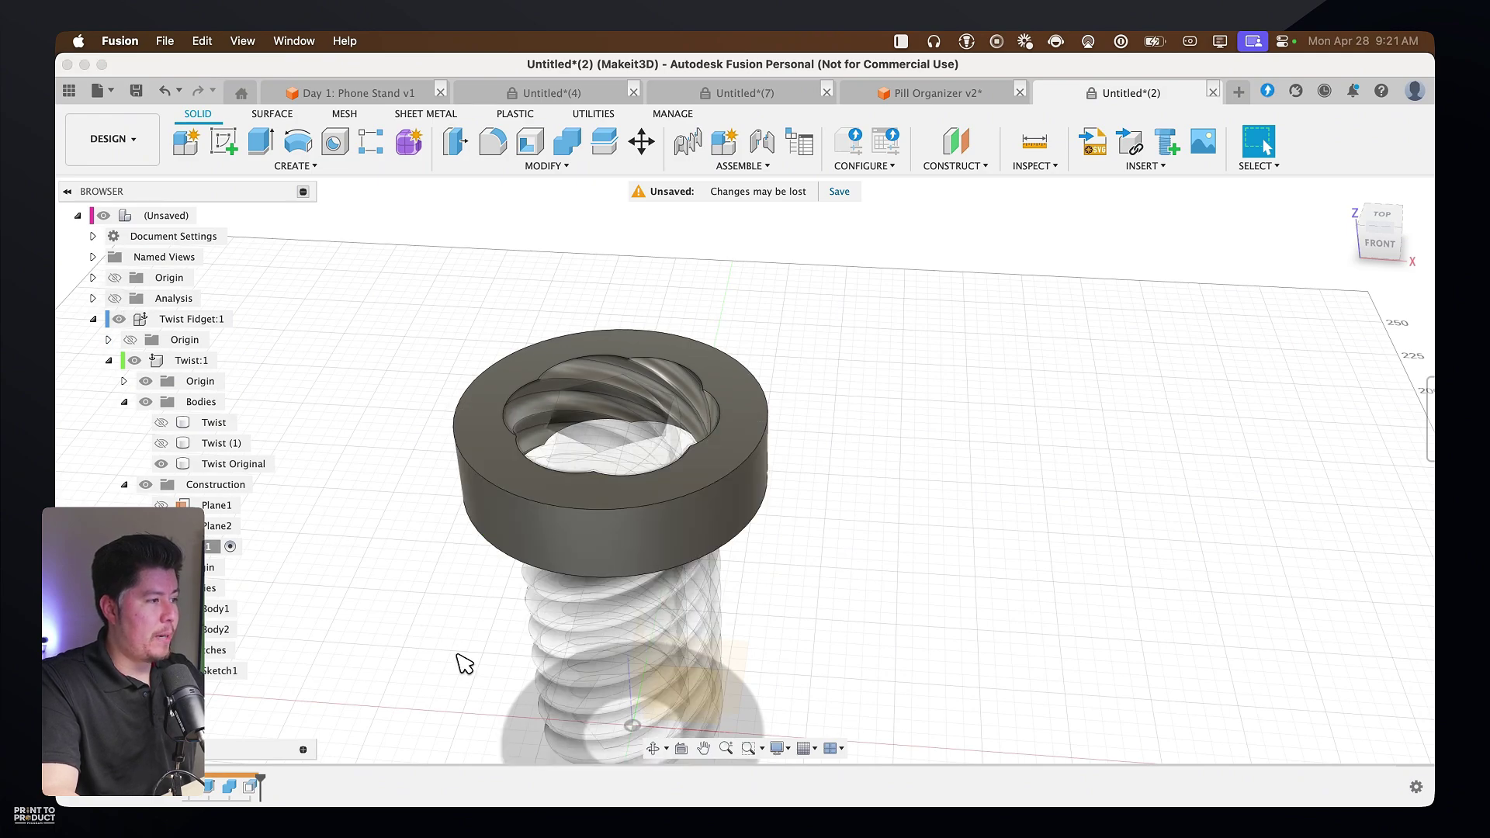
middle_click_drag(463, 664, 602, 572)
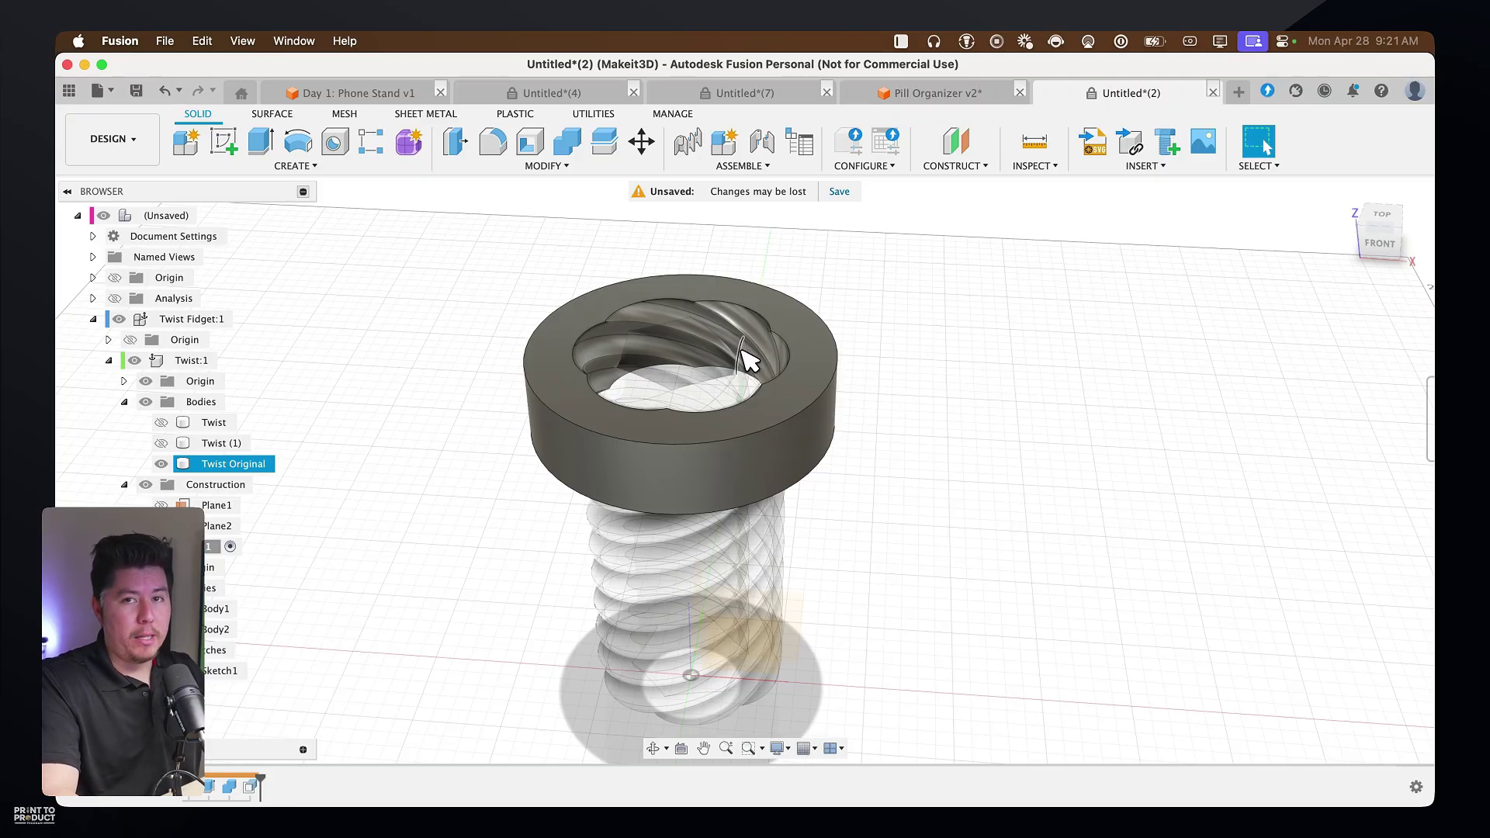
Activate Twist:1 and sketch a Ø76 mm circle at the origin on the twist's top face
left_click(227, 361)
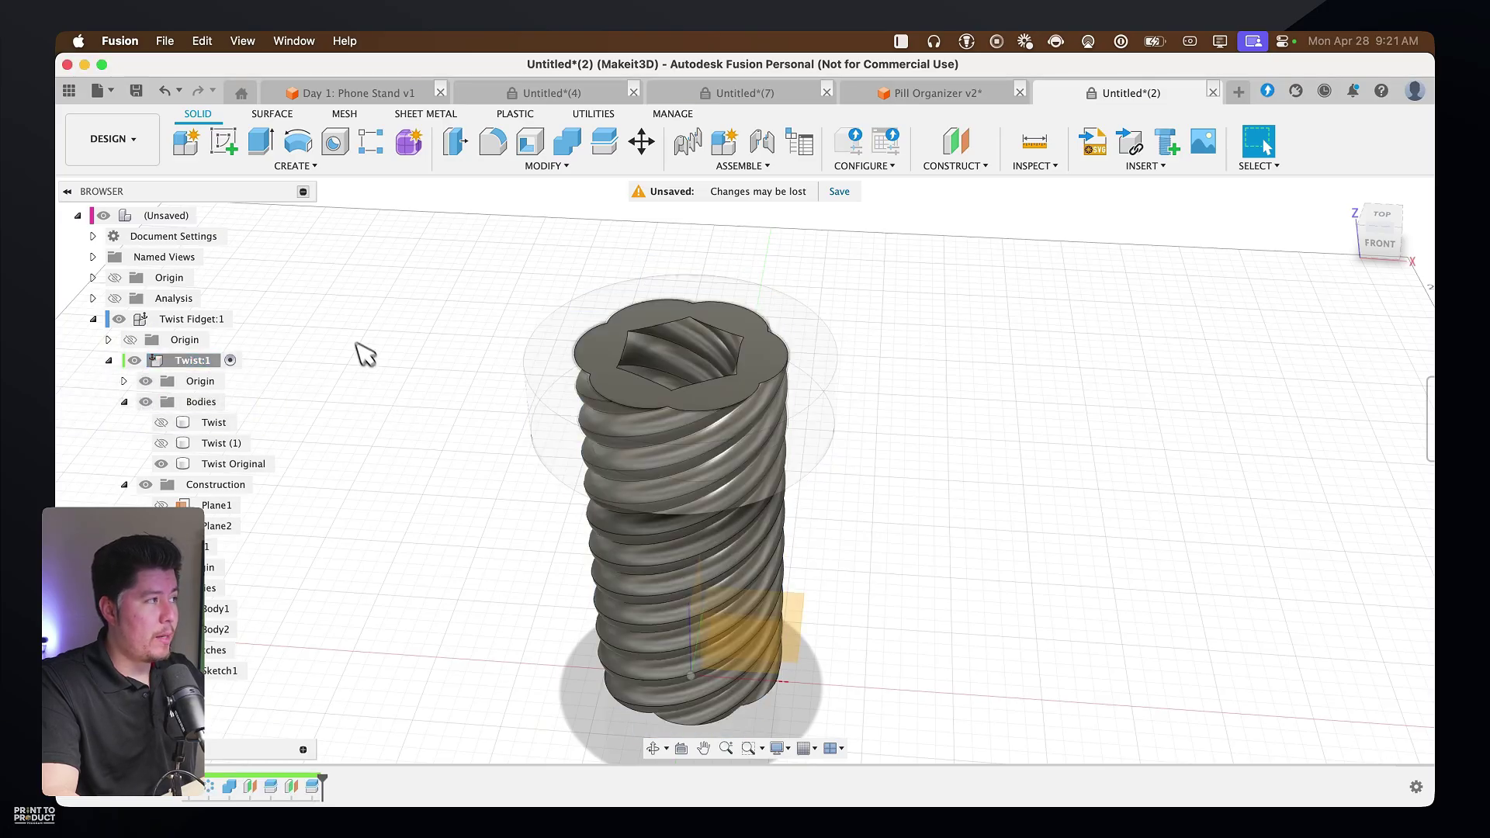
left_click(225, 144)
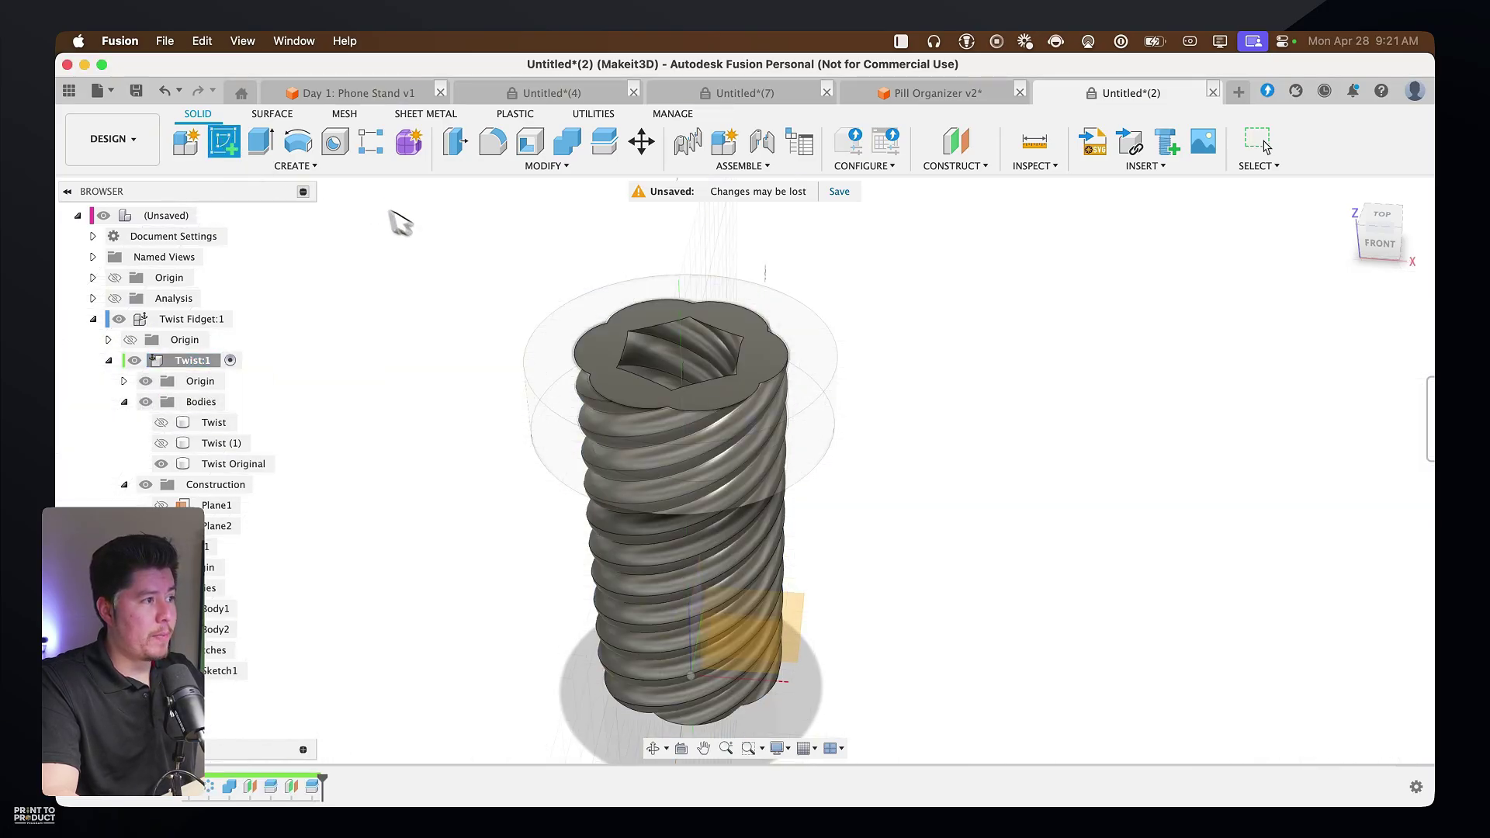
left_click(610, 365)
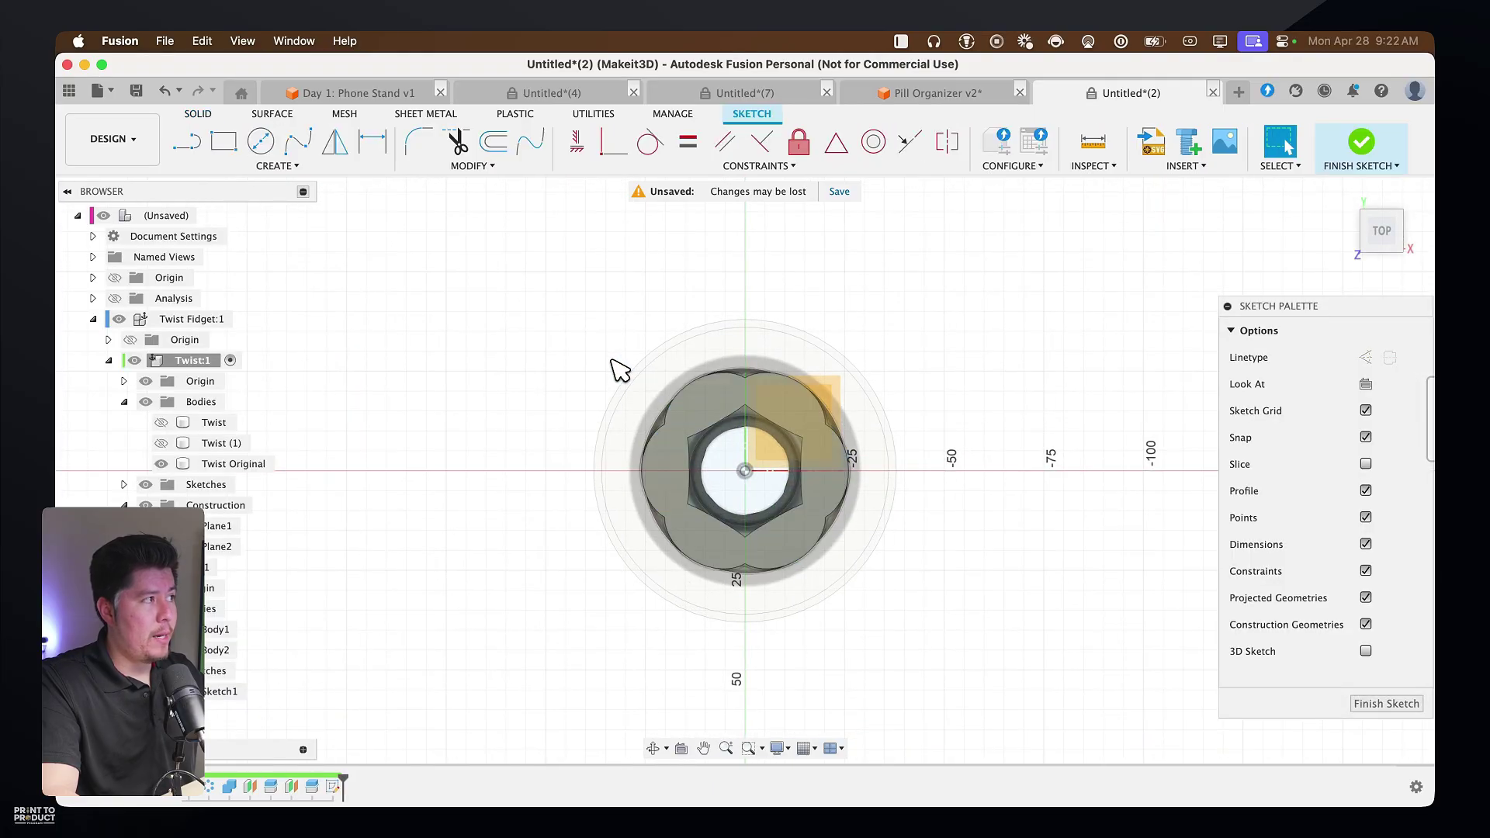
left_click(278, 151)
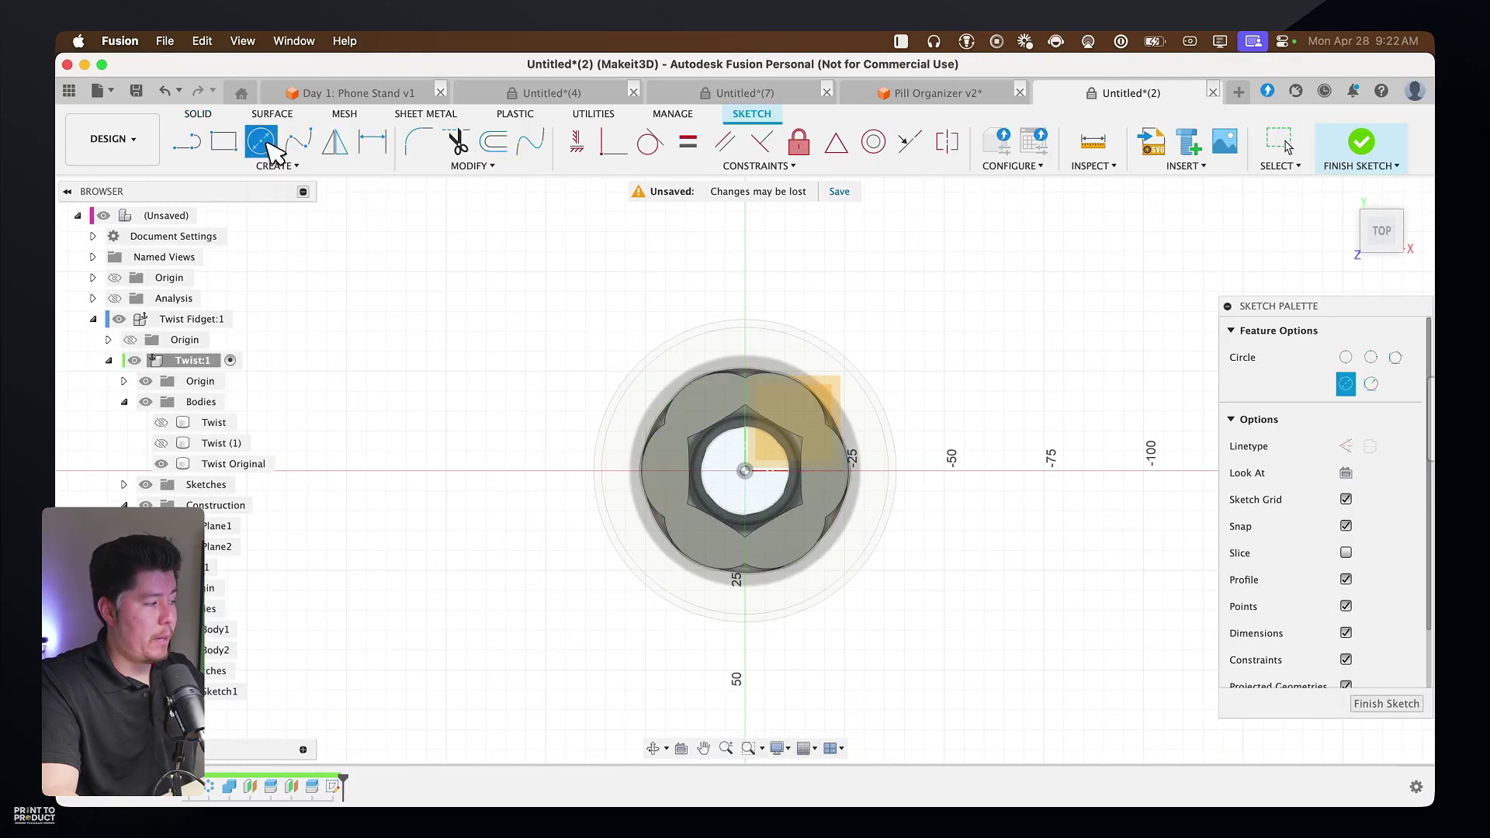
left_click(745, 471)
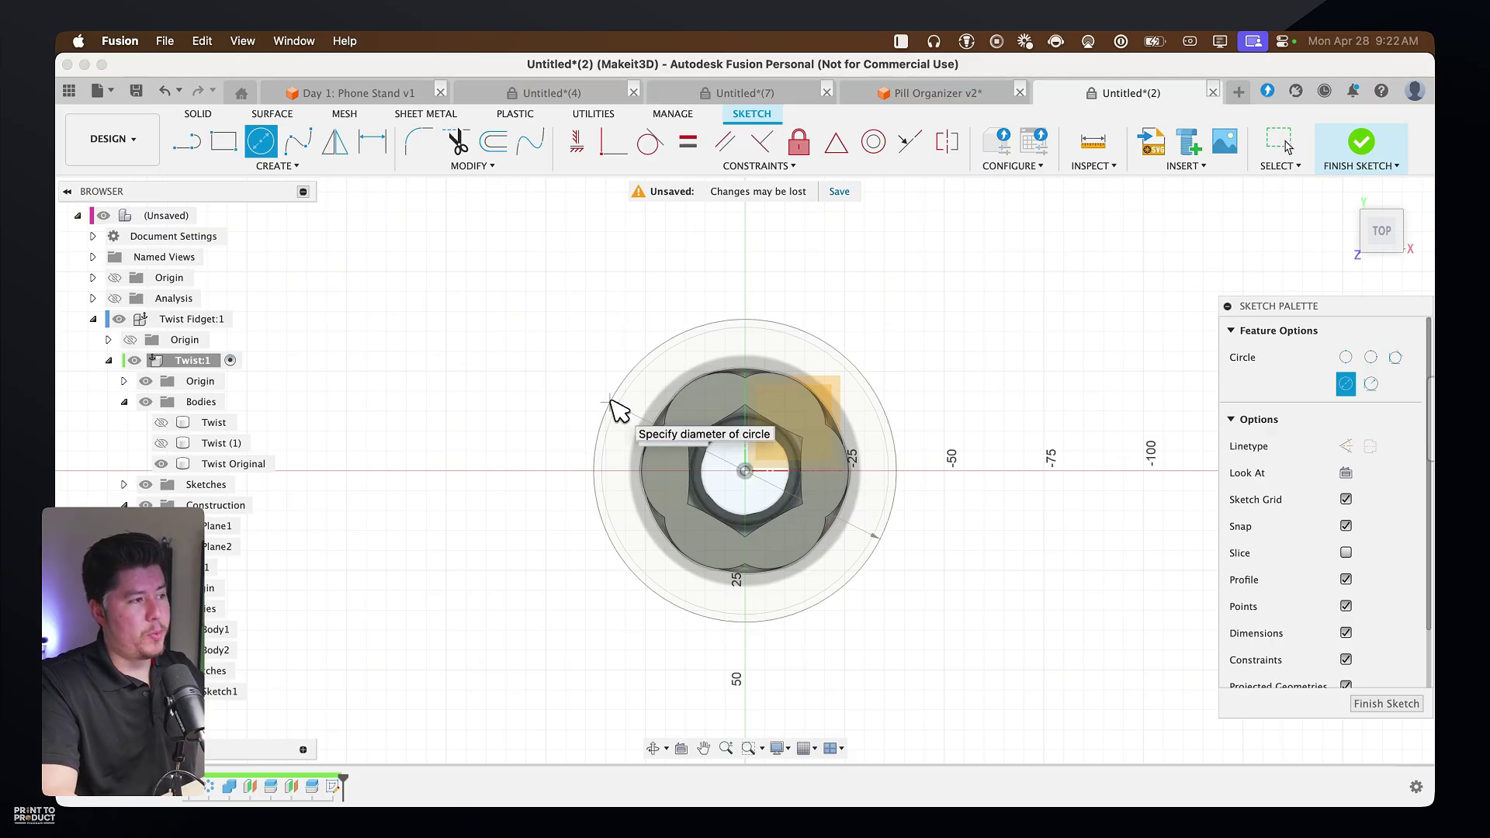
left_click(614, 404)
mouse_move(563, 613)
middle_mouse_down("shift")
mouse_move(505, 505)
mouse_move(475, 515)
middle_mouse_up("shift")
Extrude the ring, hexagon and fidget profiles 20 mm upward, joined to the twist
key("e")
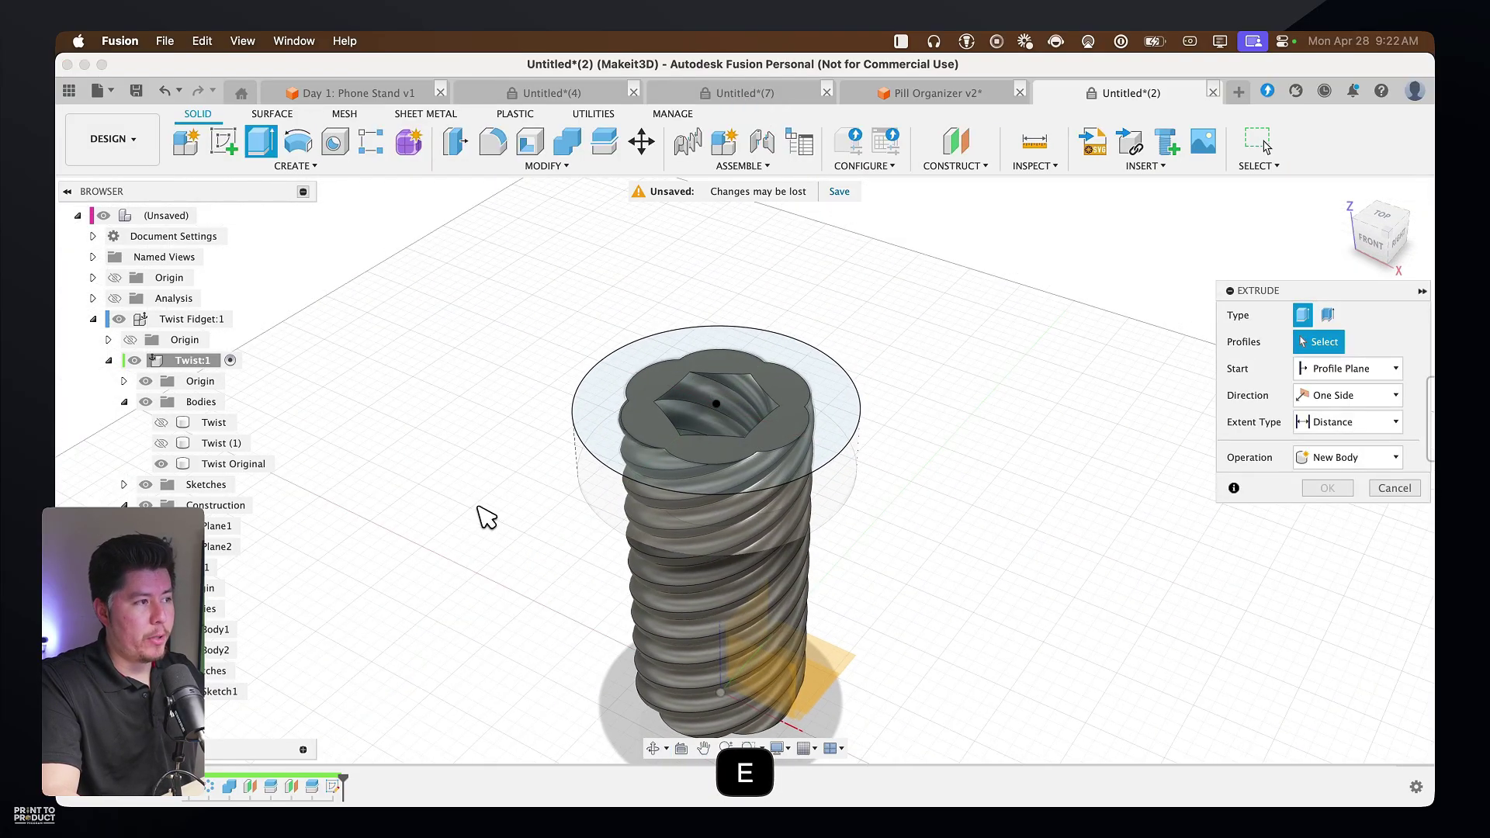
left_click(602, 409)
scroll(621, 419, "up", 5)
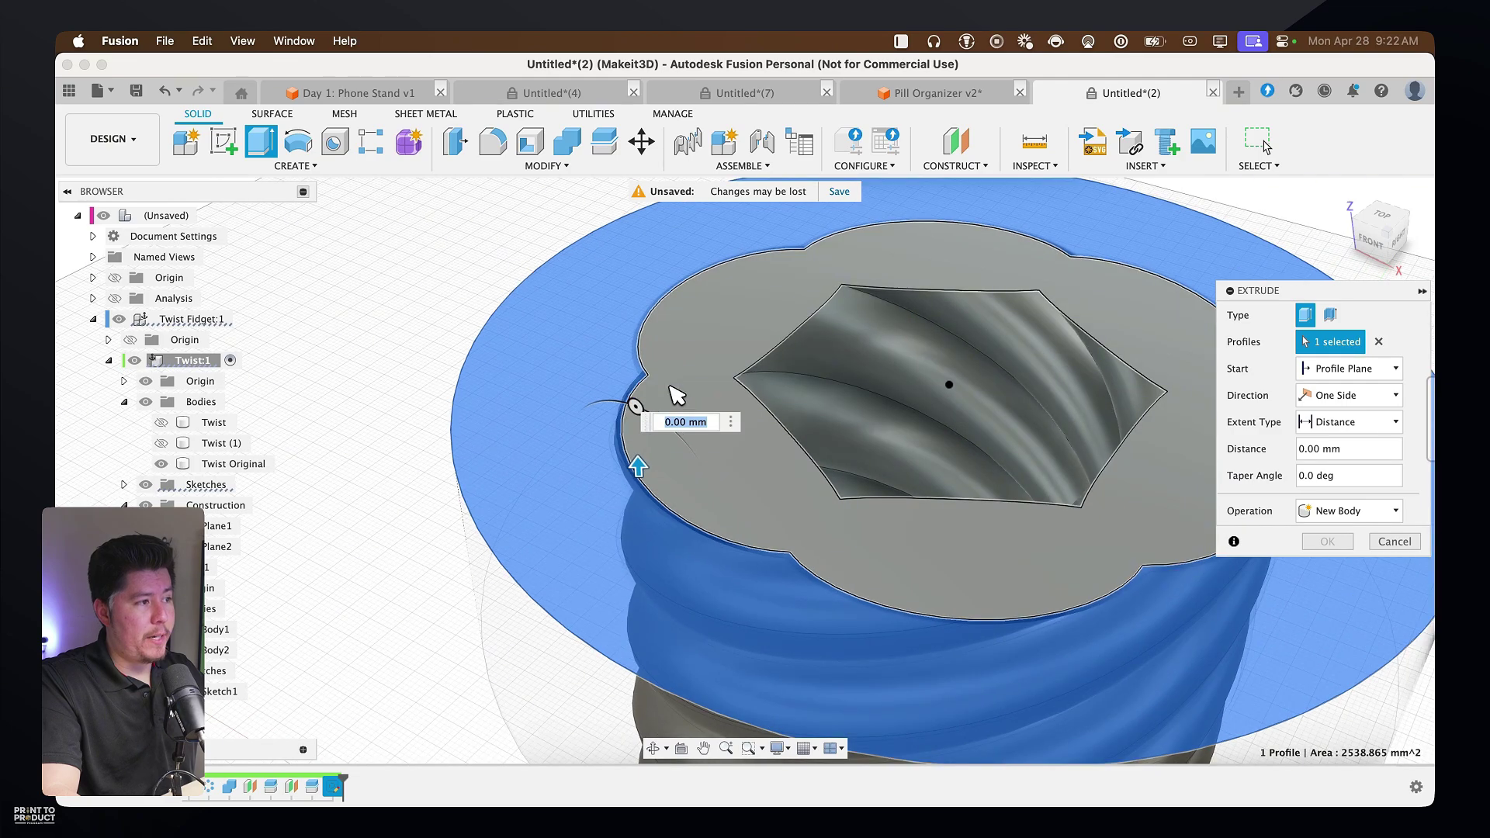
left_click(858, 389)
left_click(748, 499)
scroll(748, 499, "down", 5)
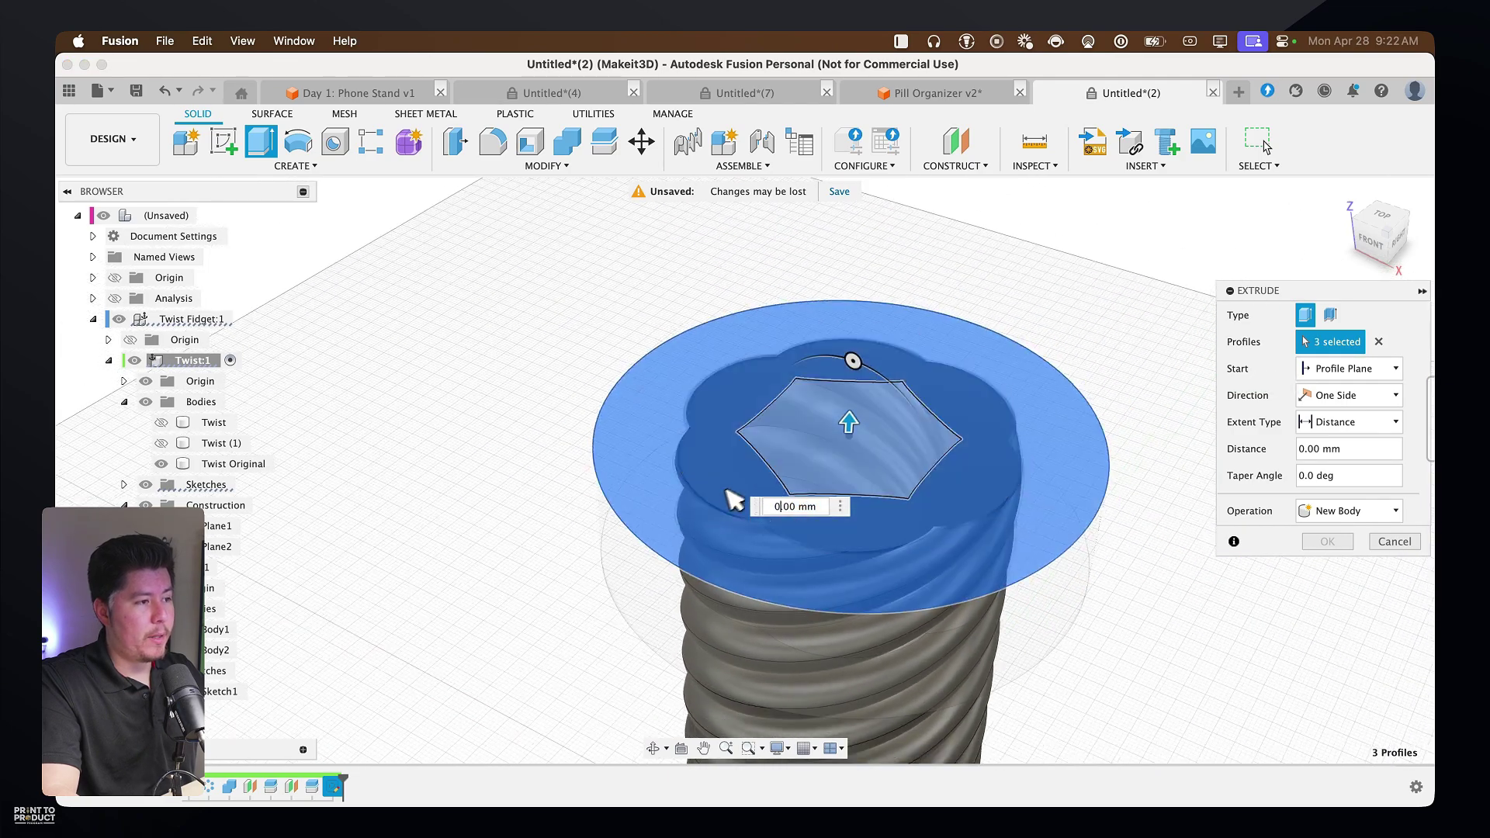
left_click_drag(850, 426, 858, 310)
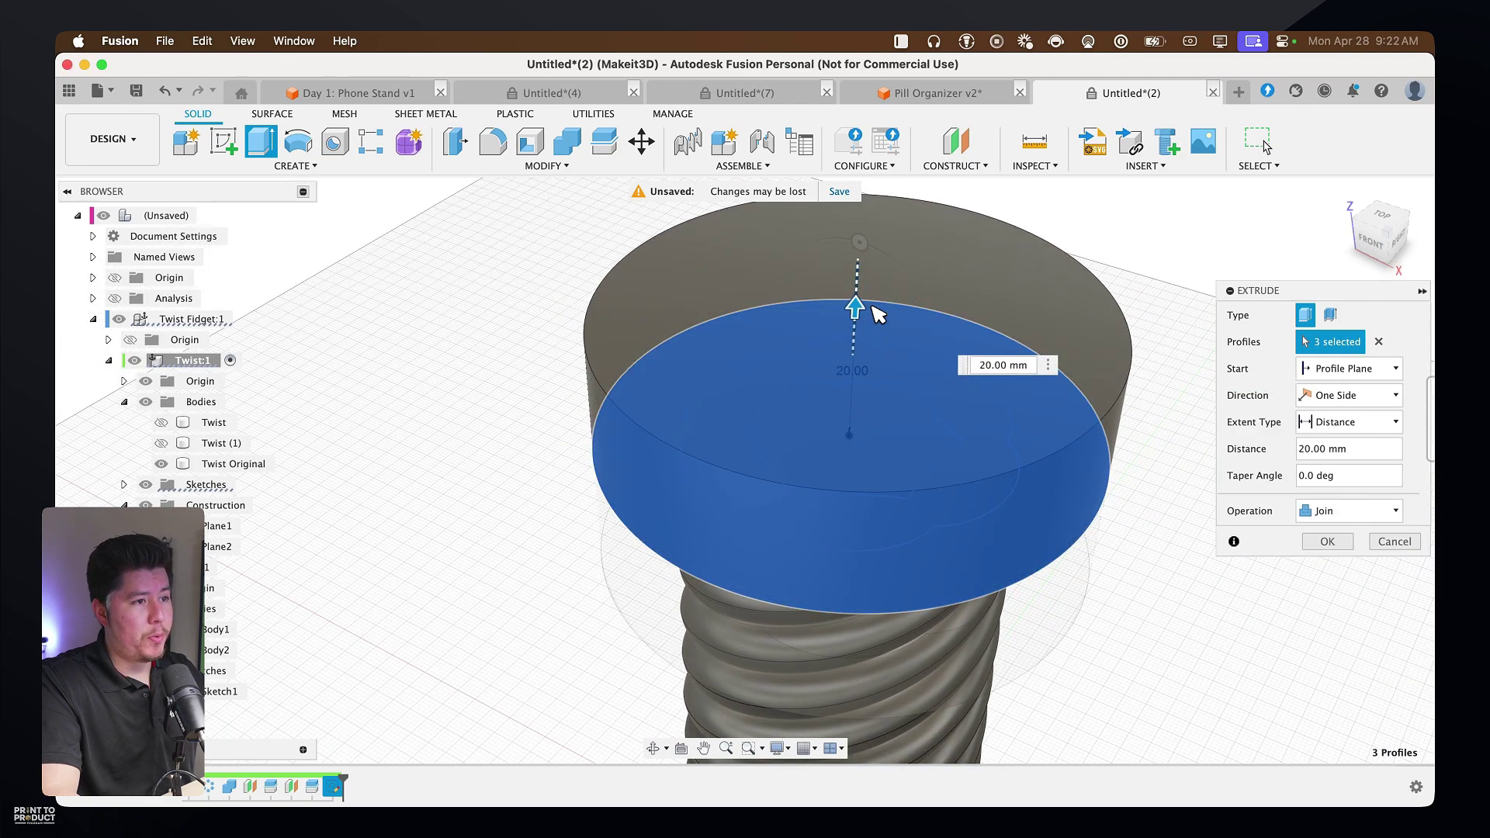
scroll(884, 592, "down", 5)
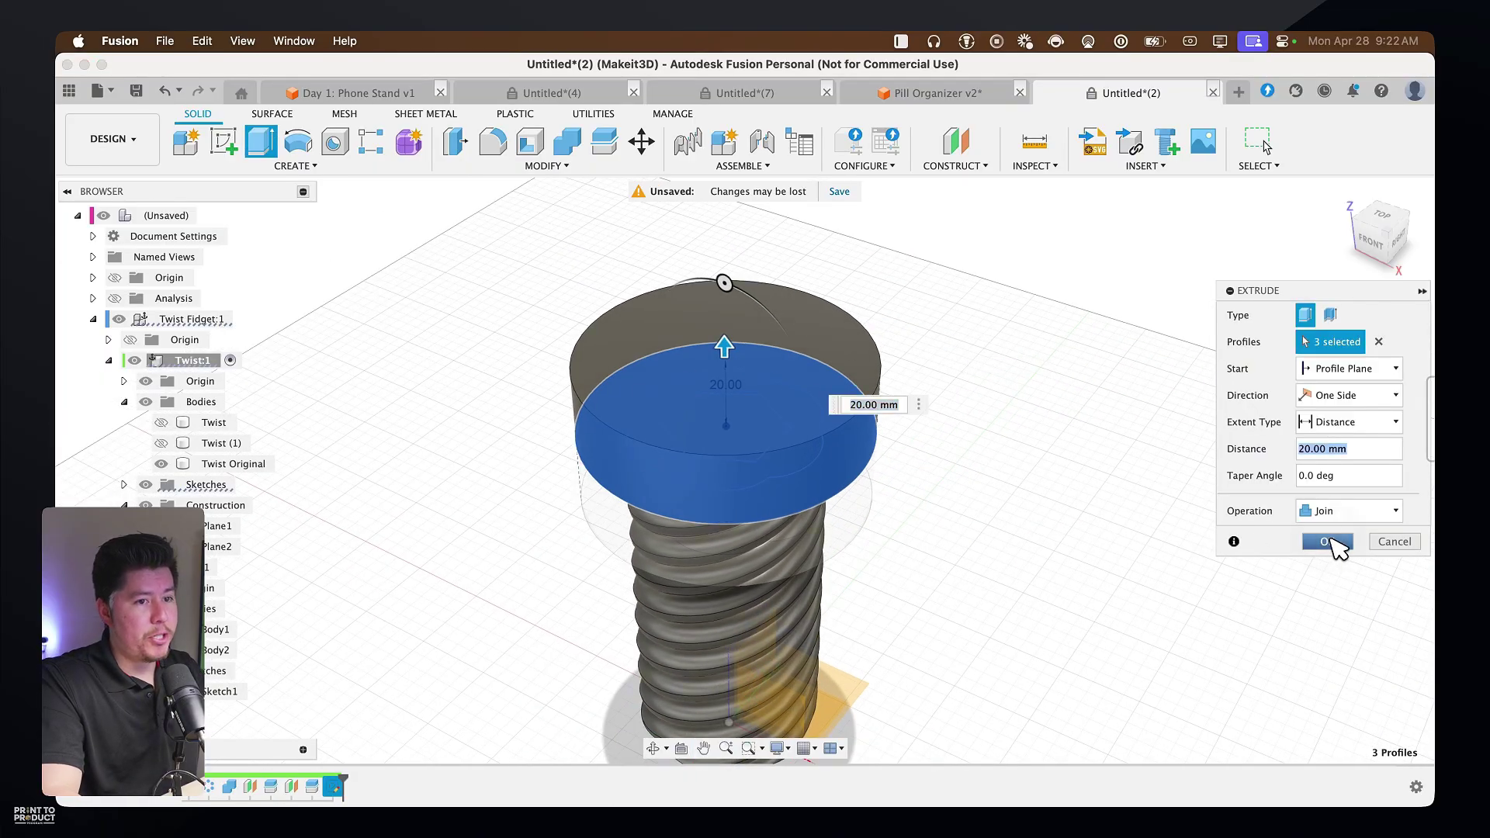
left_click(1329, 541)
Orbit to a level front view and inspect the transparent twist body
middle_click_drag(755, 619, 739, 566, "shift")
left_click(739, 566)
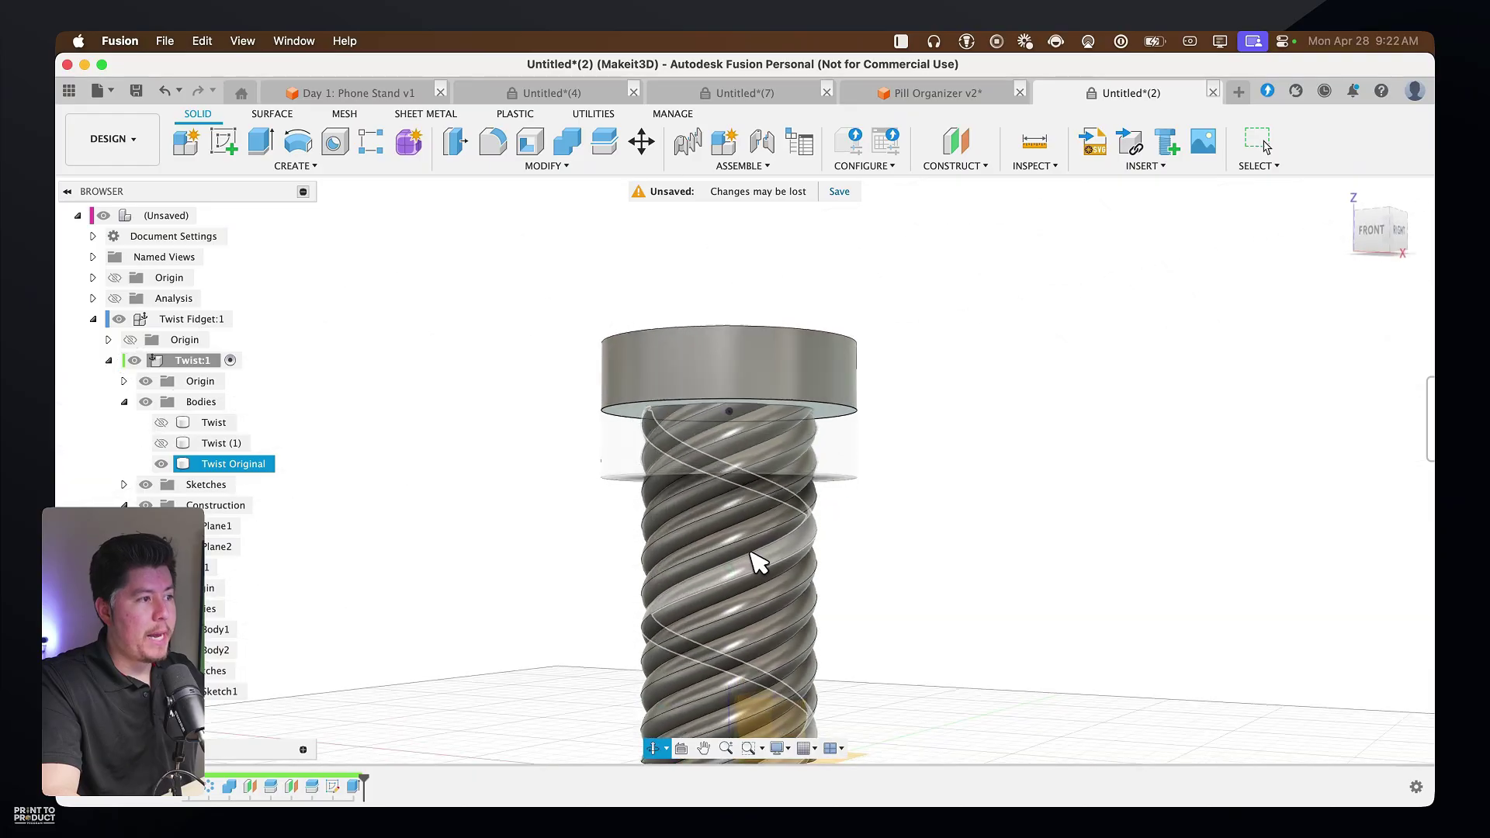
left_click(728, 477)
left_click(553, 506)
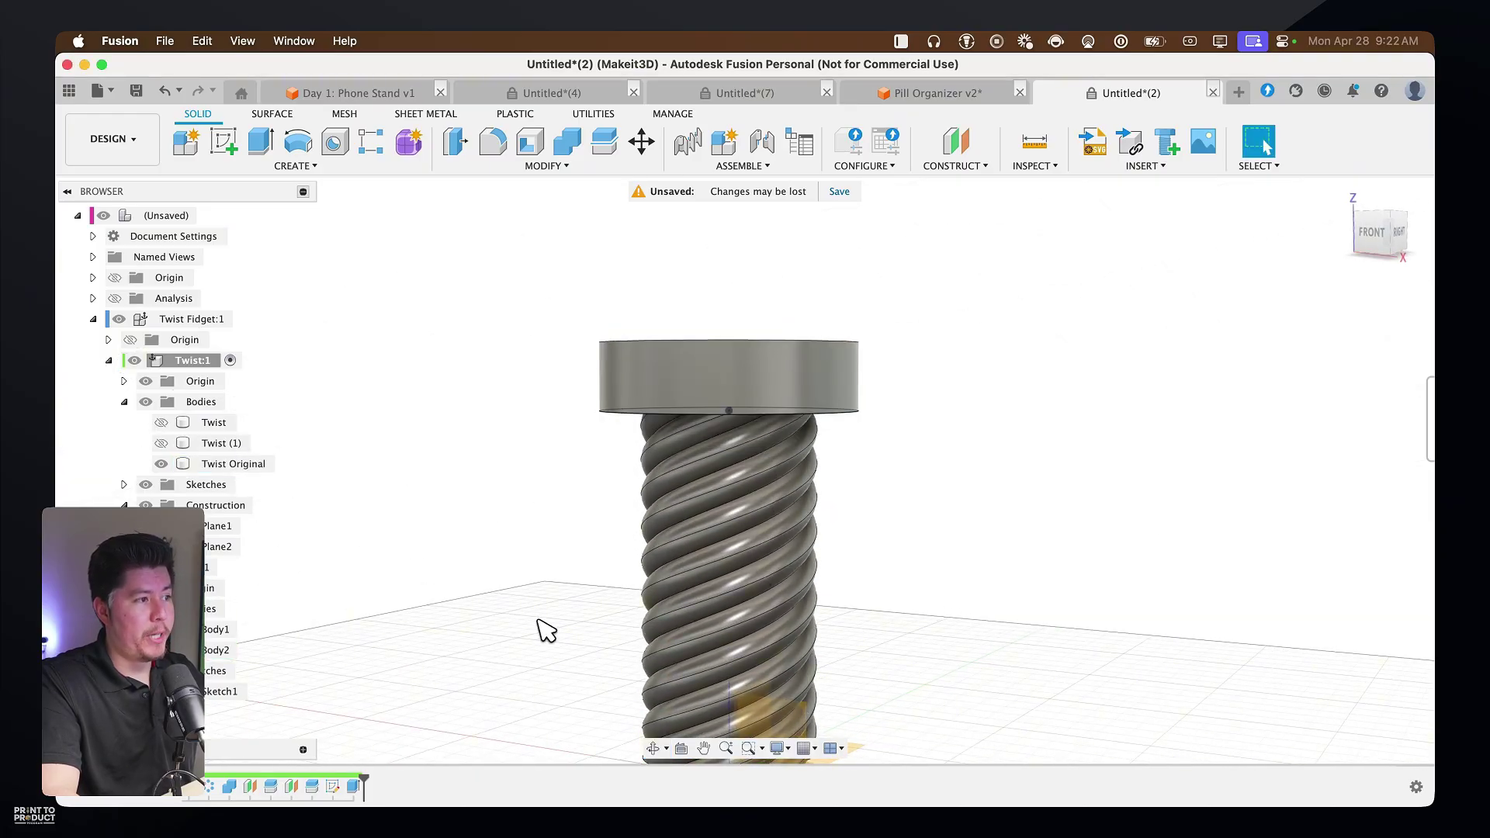
Search the design shortcuts for 'tangent' to list the Tangent Plane command
left_click(674, 425)
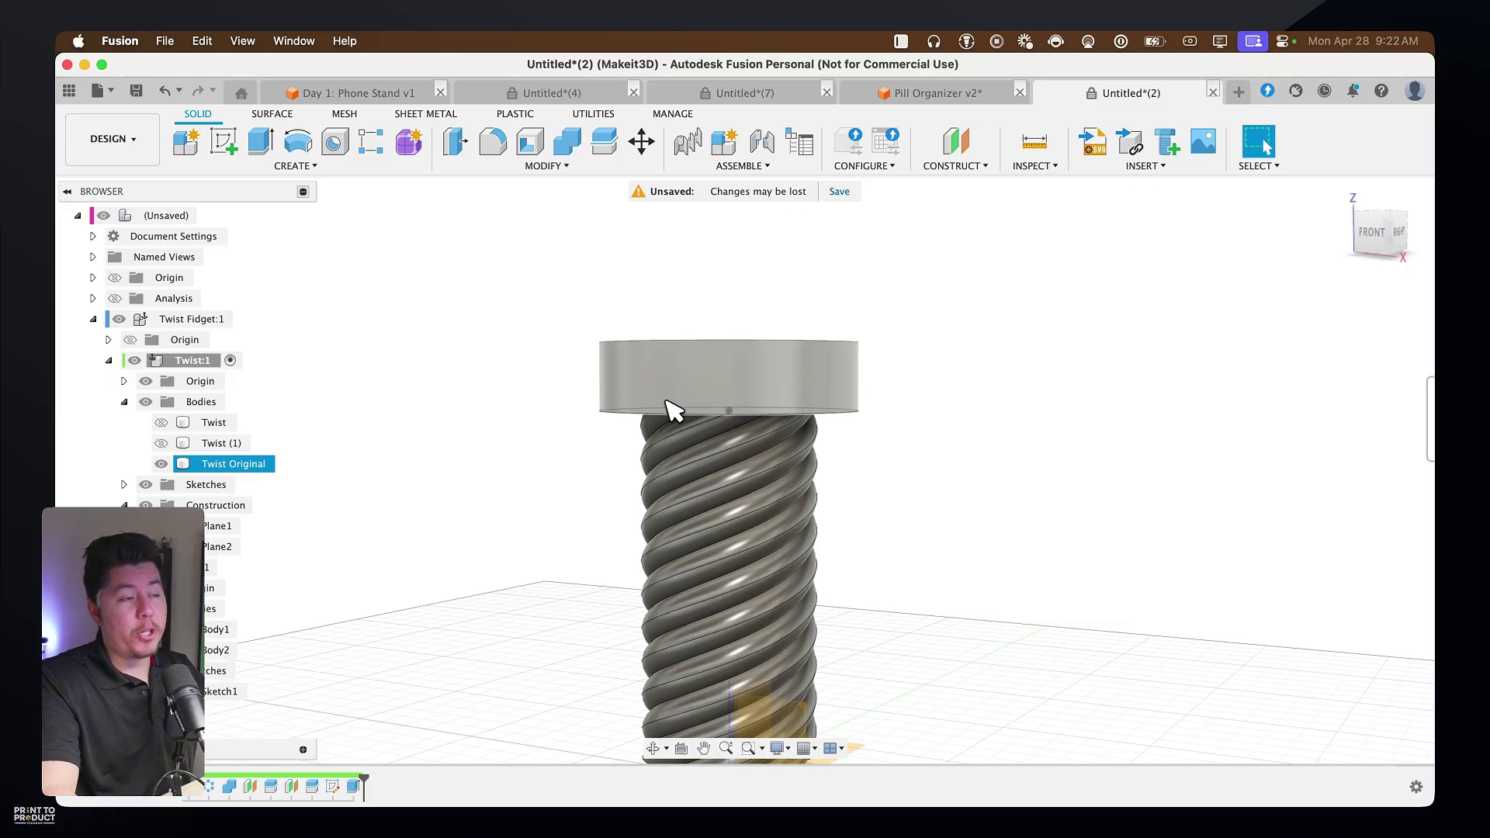
left_click(553, 435)
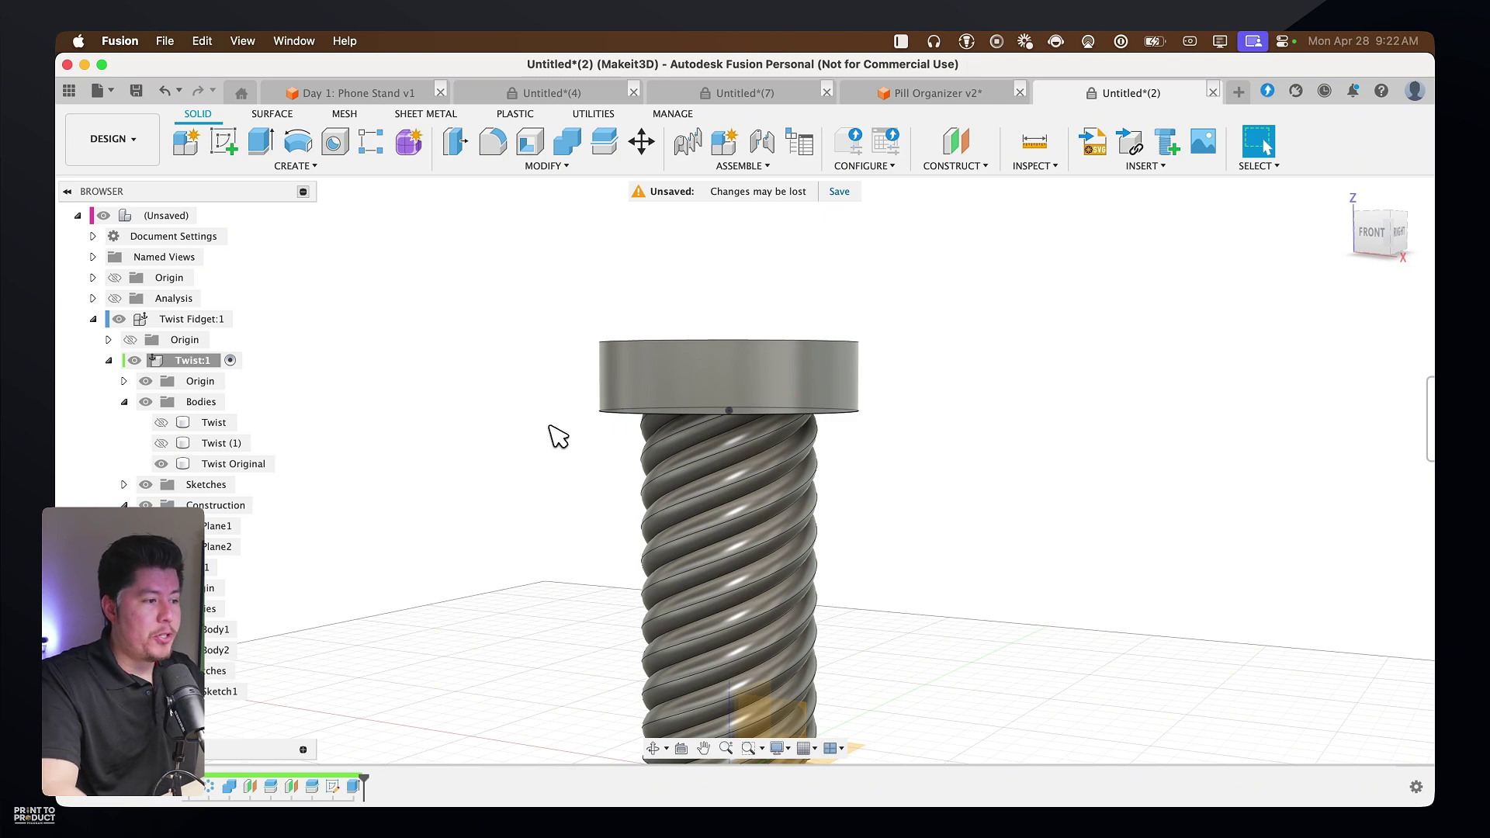
type("s")
type("tangent")
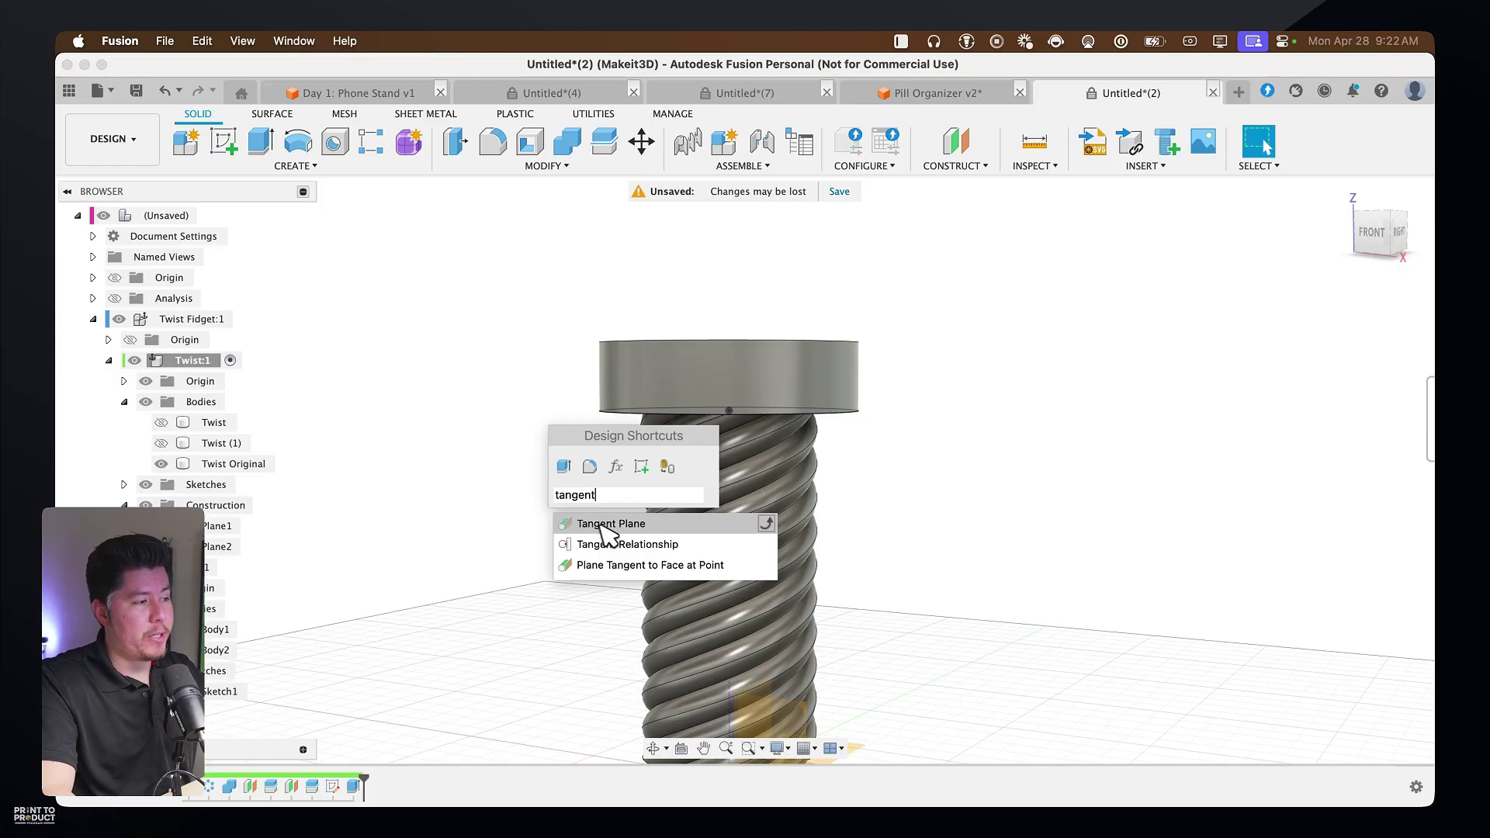
Create Plane3 tangent to the head's cylindrical side face at 0 deg
left_click(636, 526)
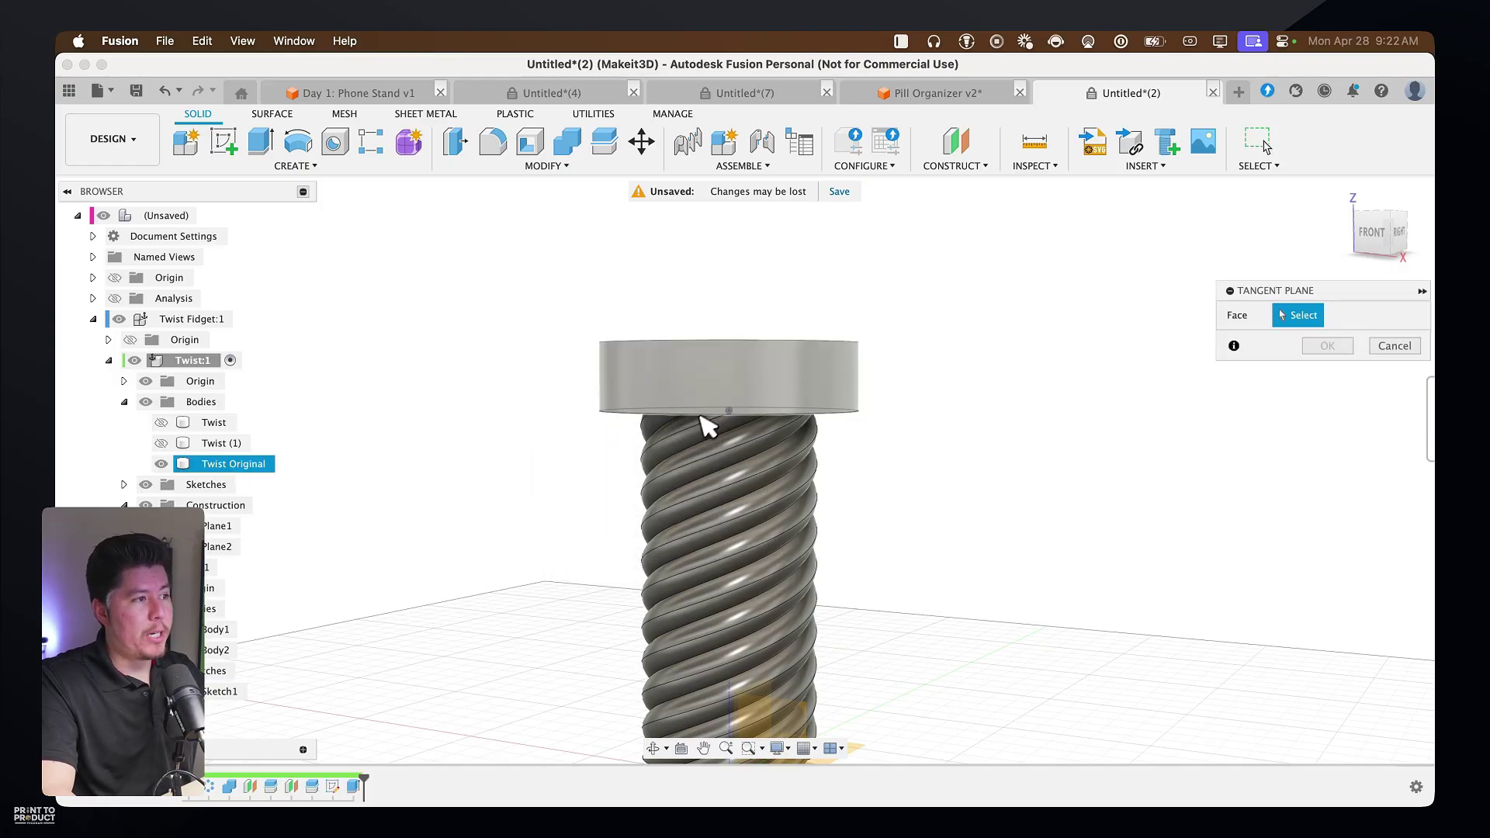
left_click(729, 392)
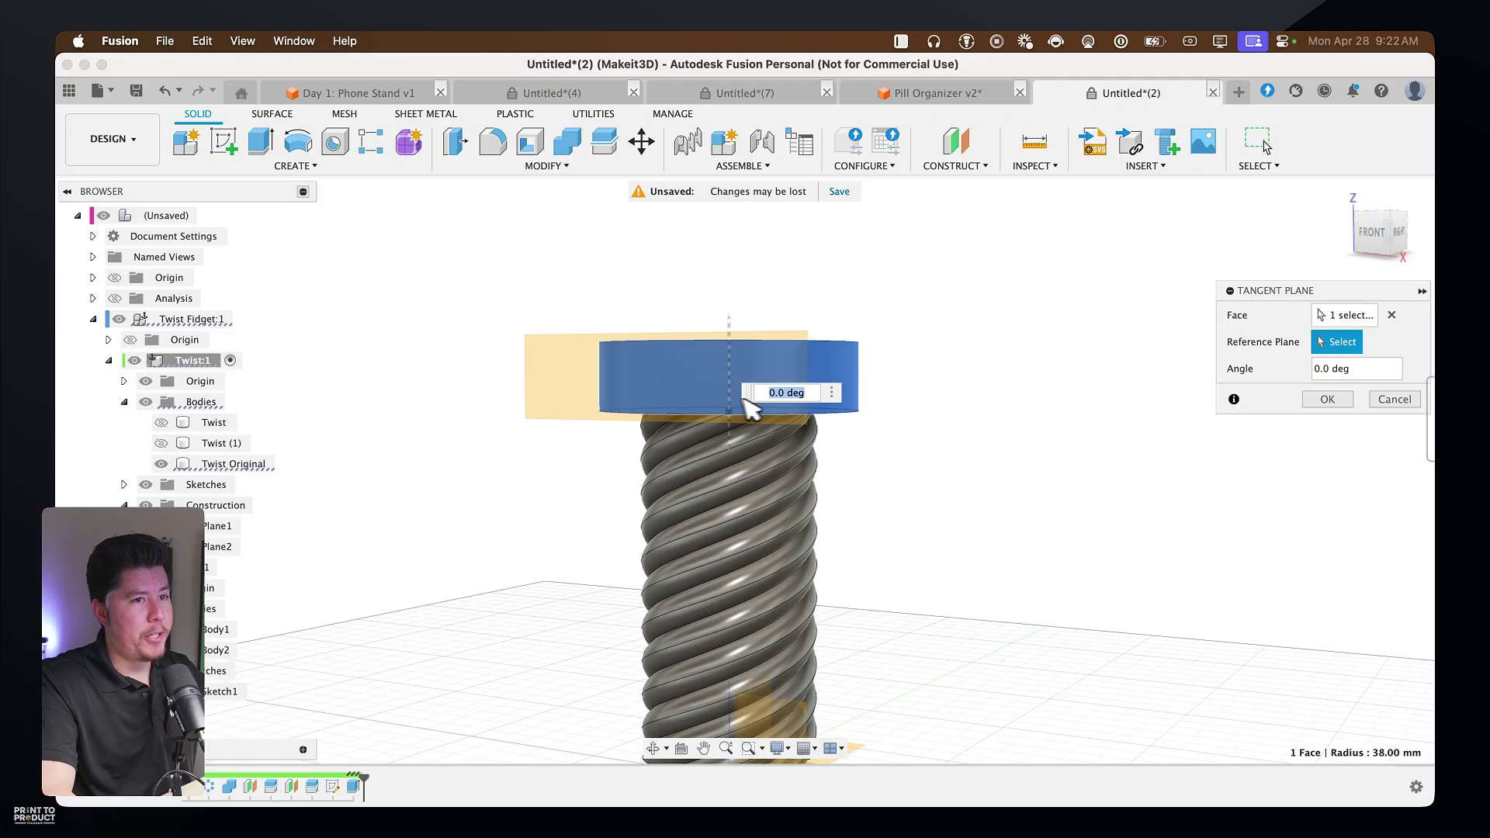
left_click(1319, 399)
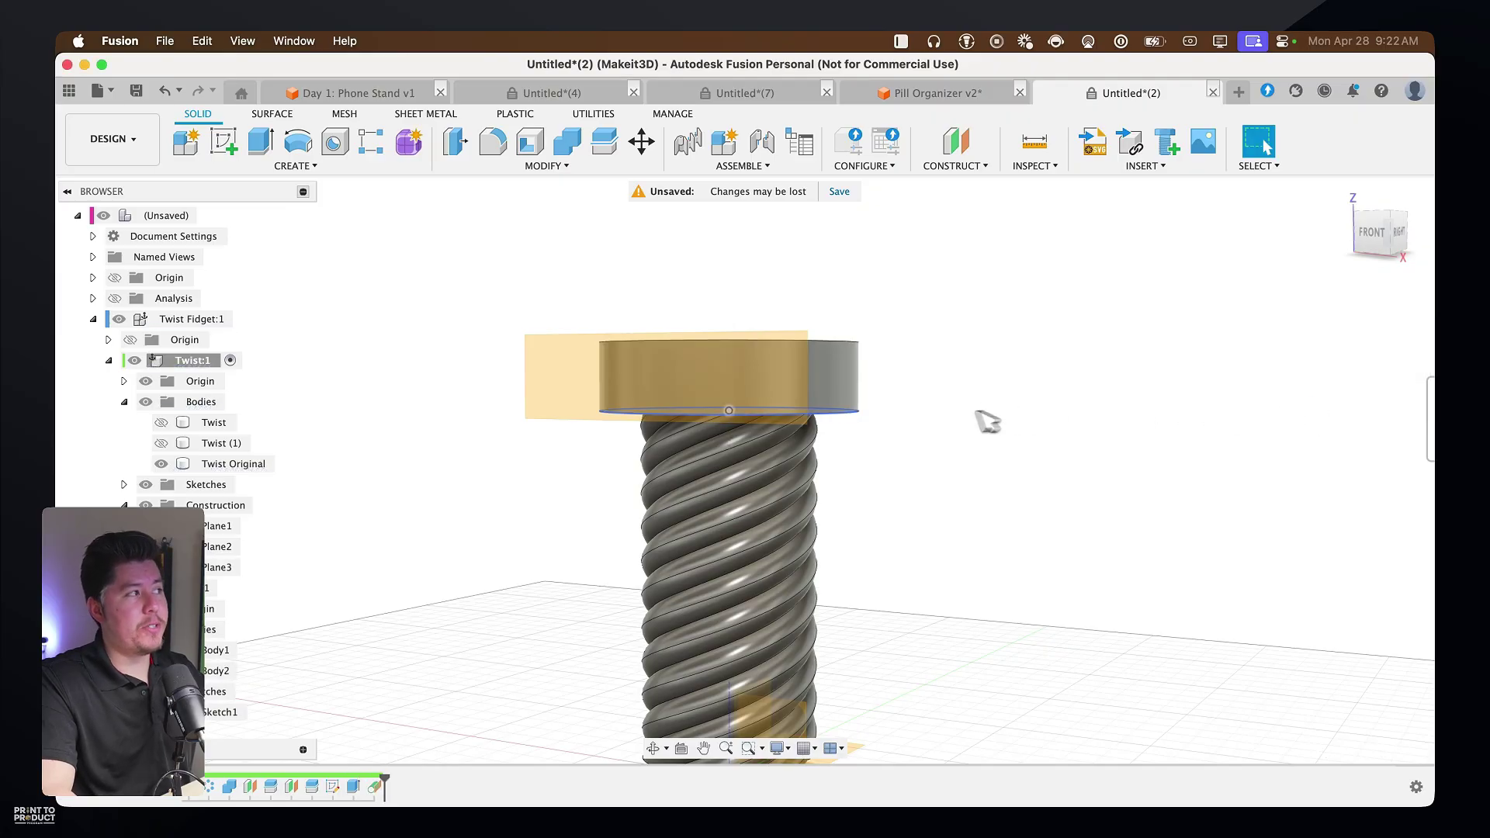
left_click(636, 377)
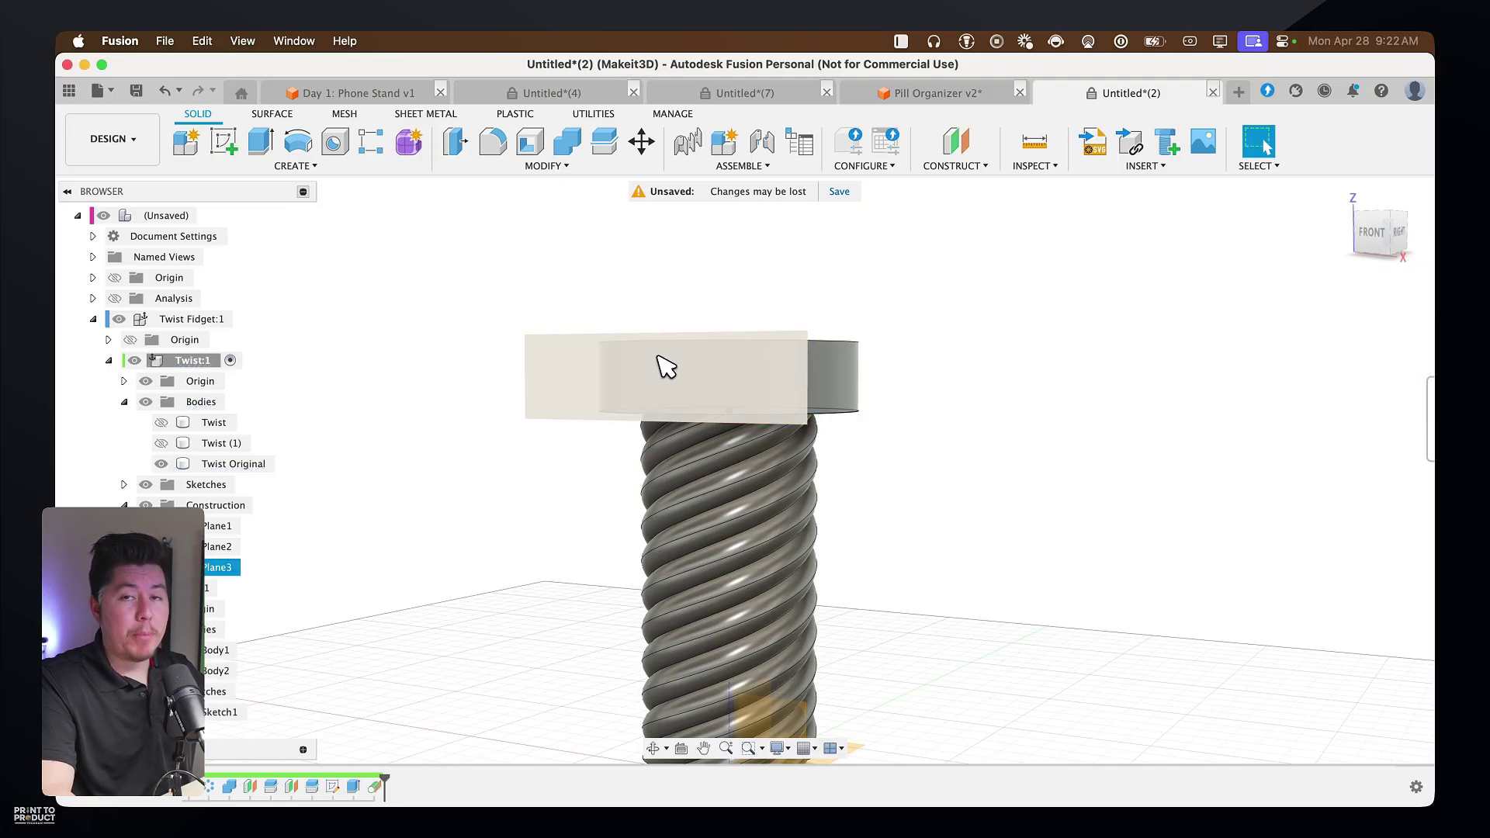
left_click(844, 371)
Sketch a 5 mm by 5 mm centre rectangle on Plane3, centred on the head
left_click(878, 357)
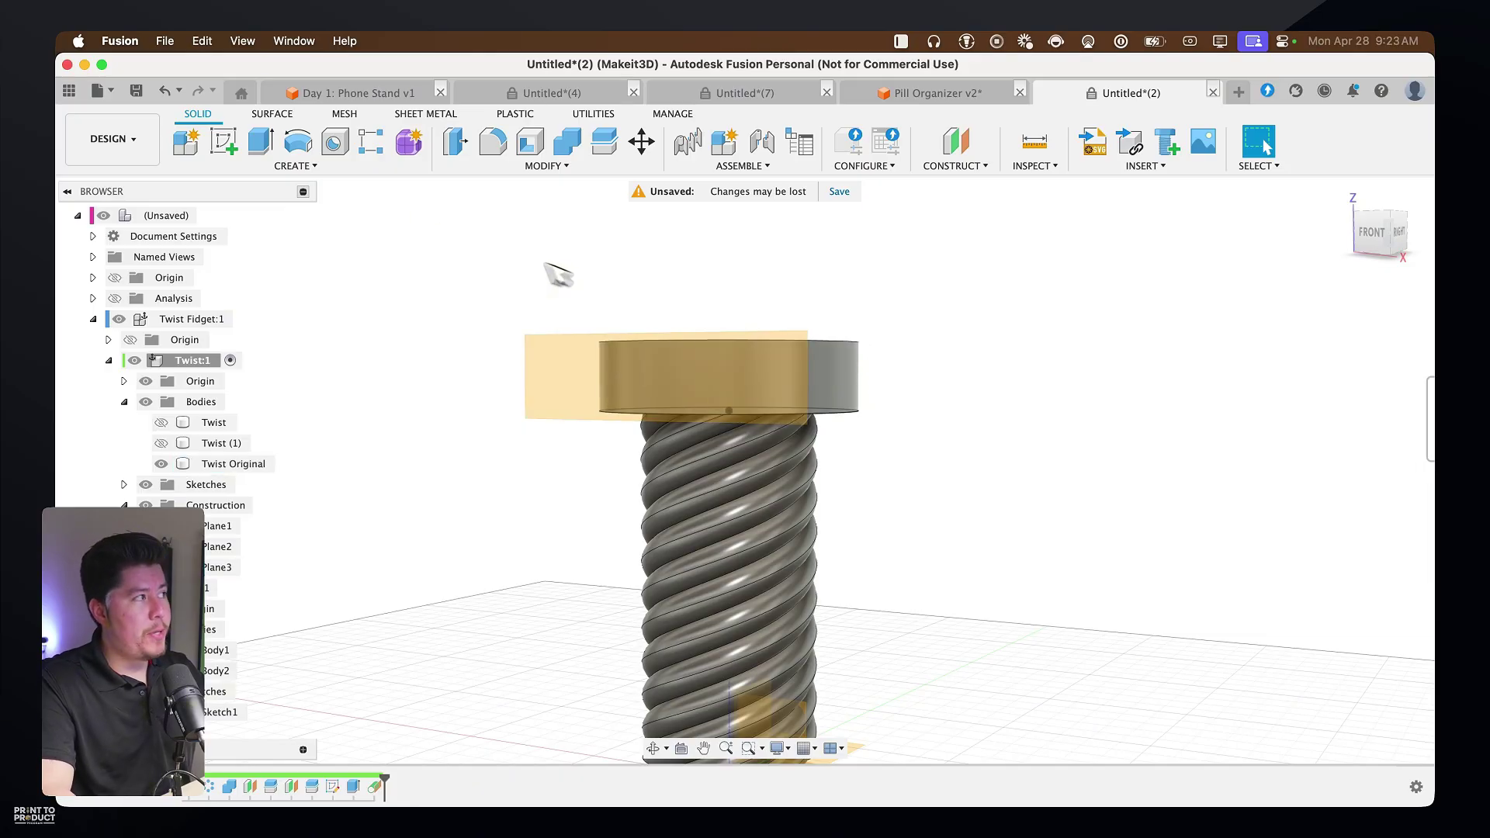
left_click(232, 145)
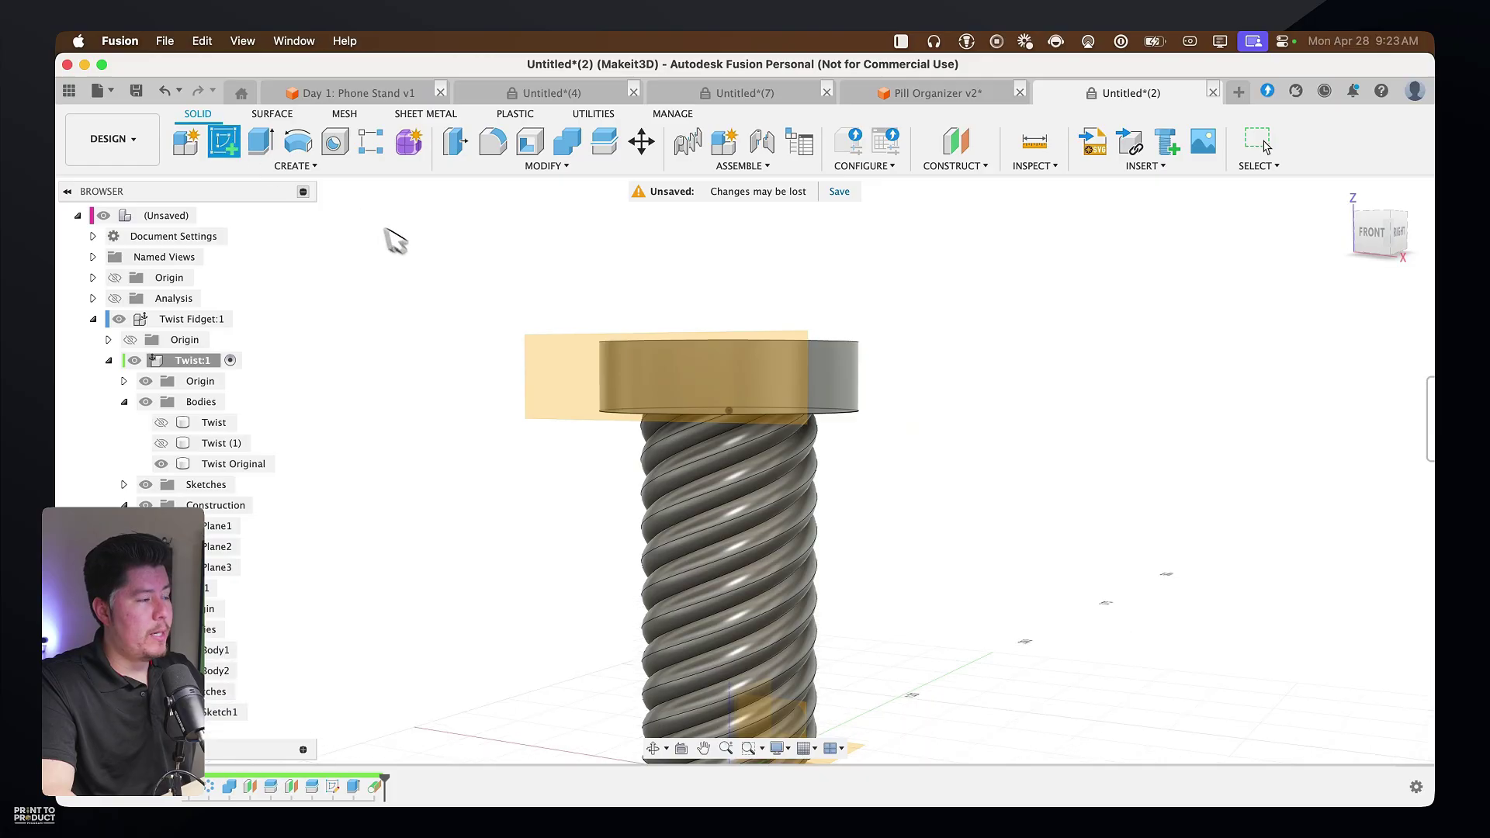
left_click(575, 366)
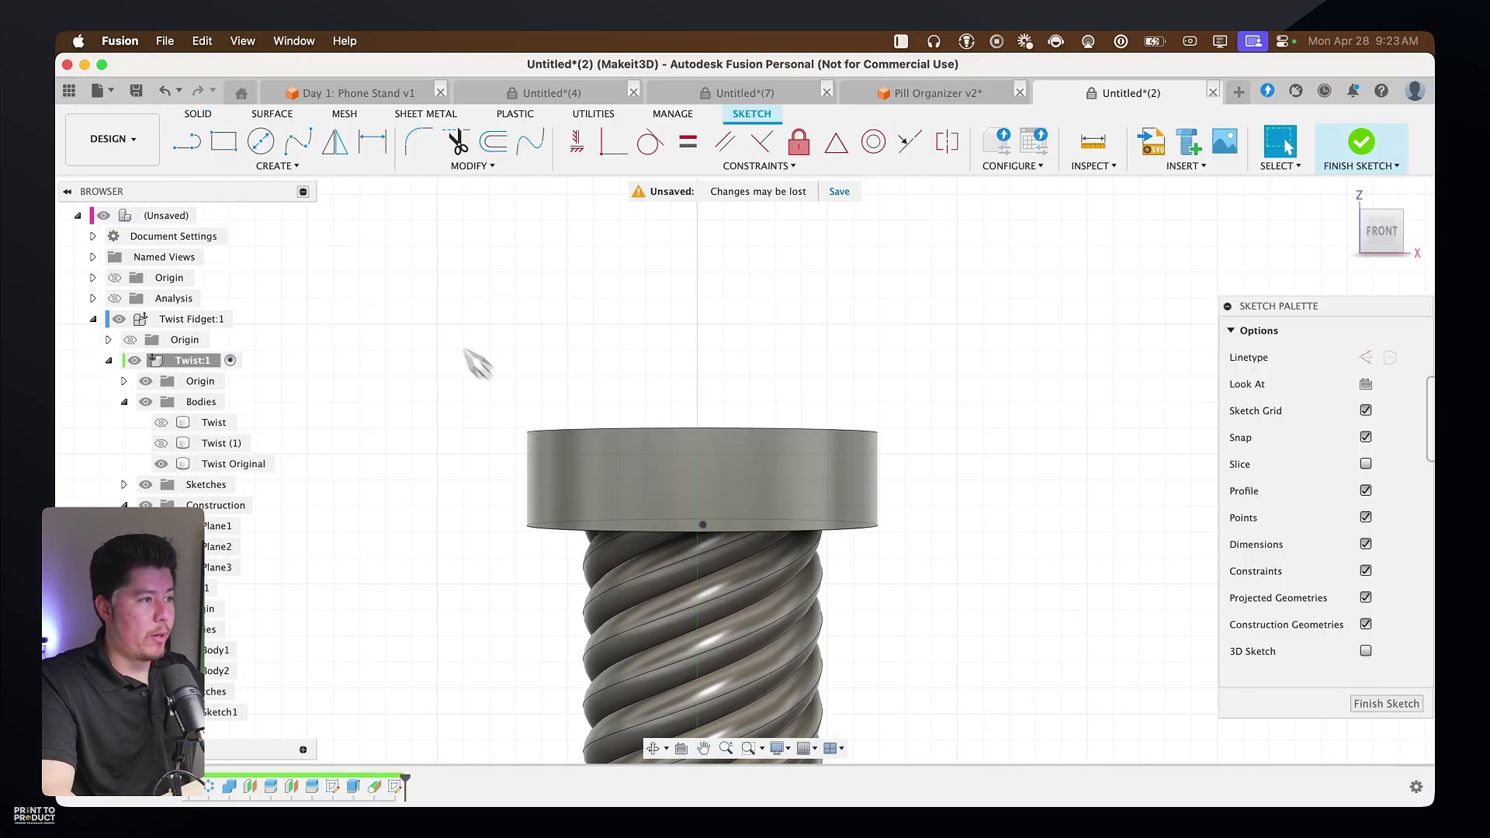
left_click(276, 166)
mouse_move(232, 200)
left_click(419, 247)
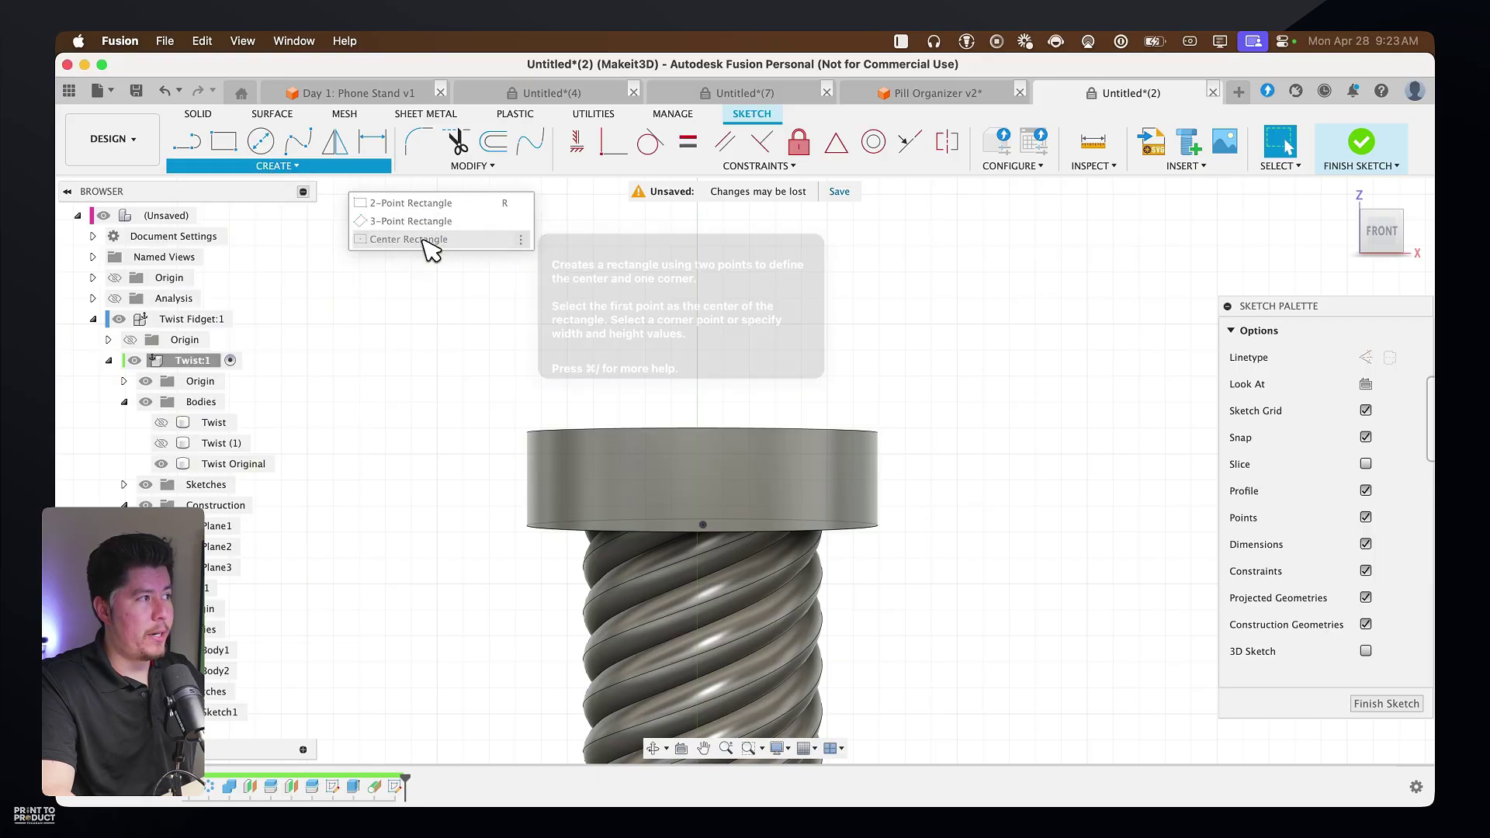
scroll(699, 536, "up", 4)
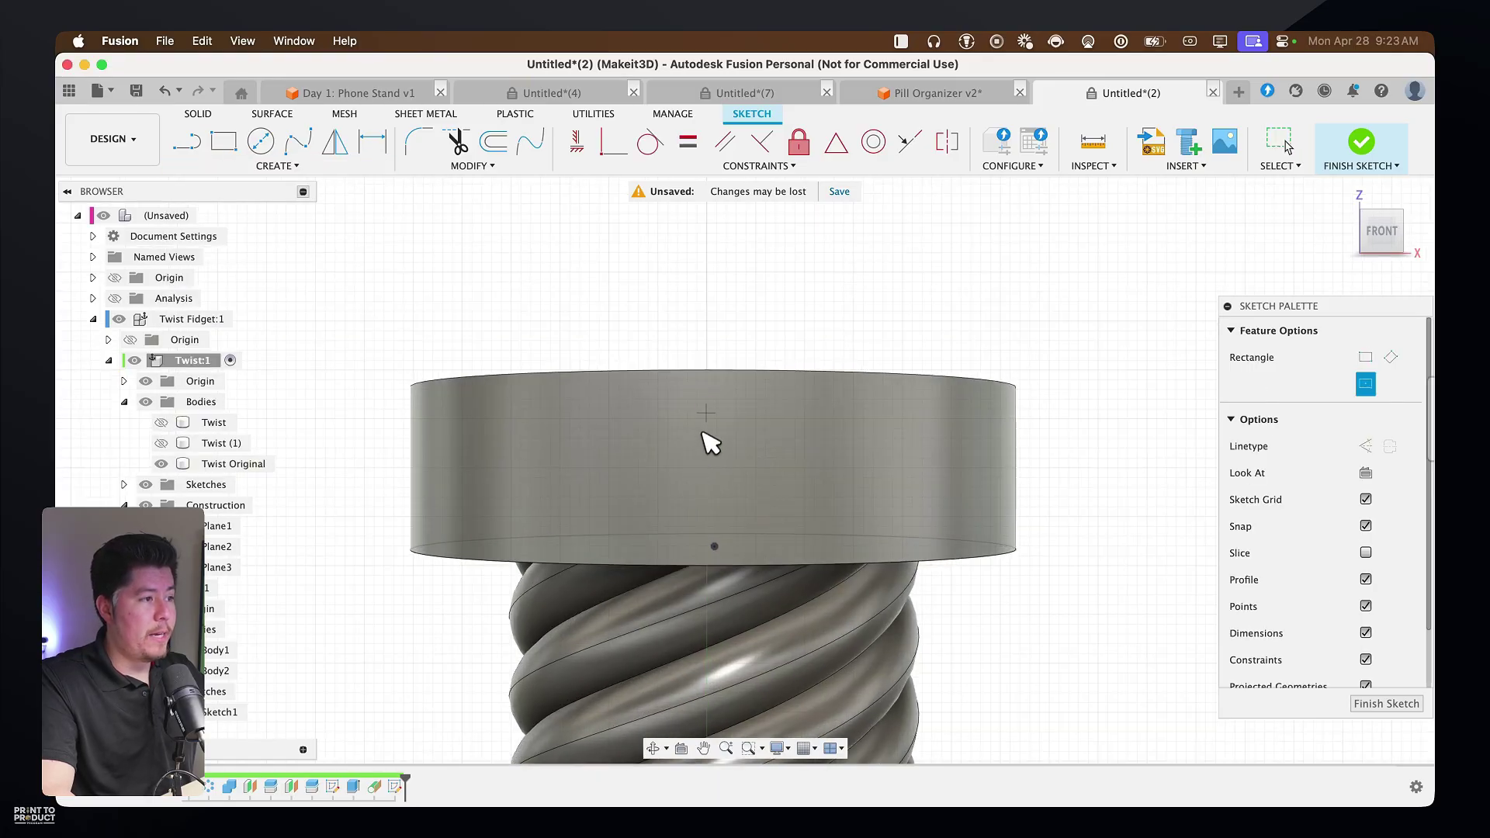
left_click(706, 399)
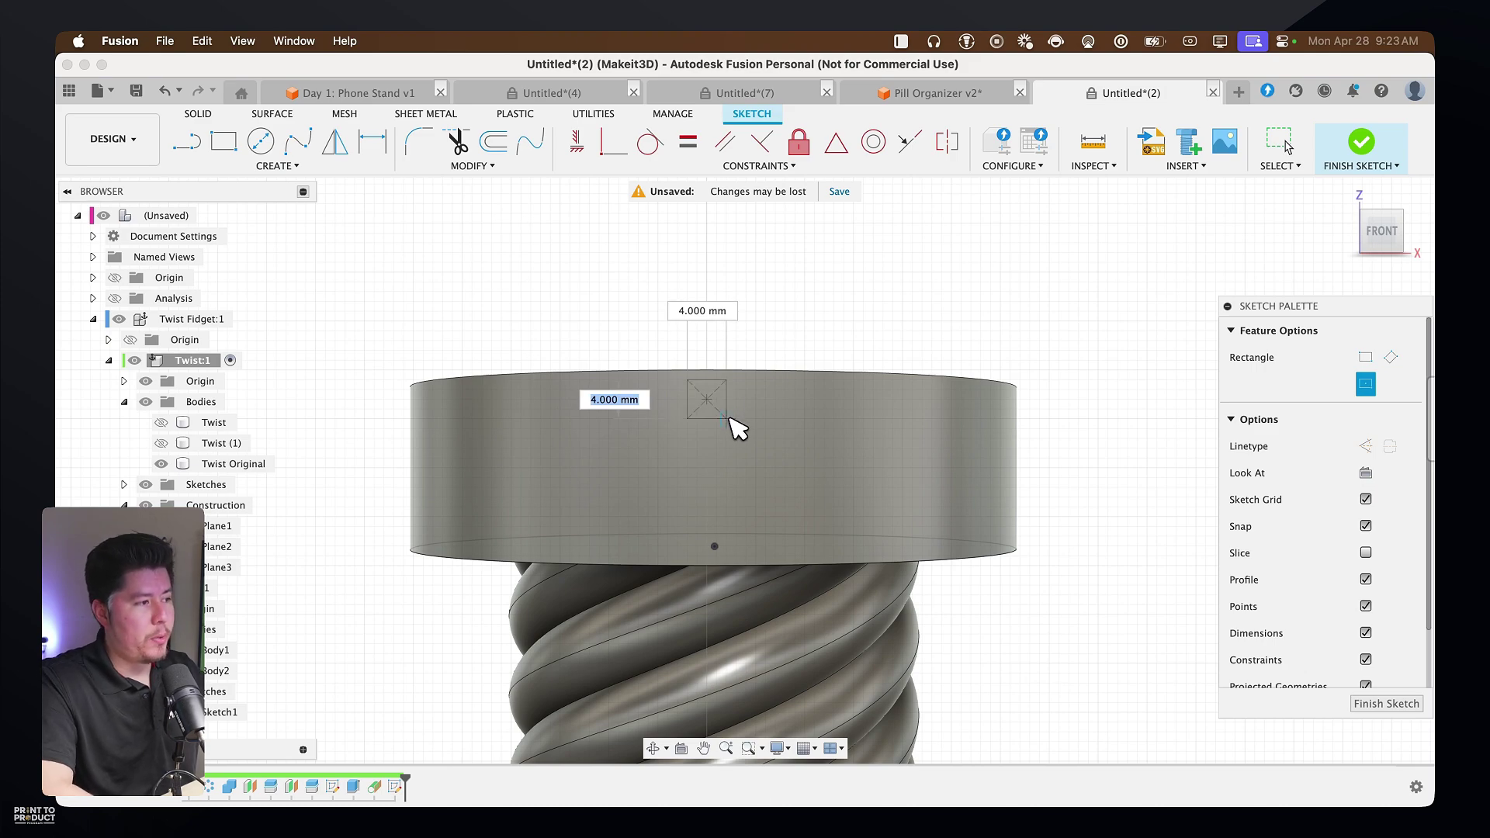
type("5")
key("Tab")
type("5")
key("Return")
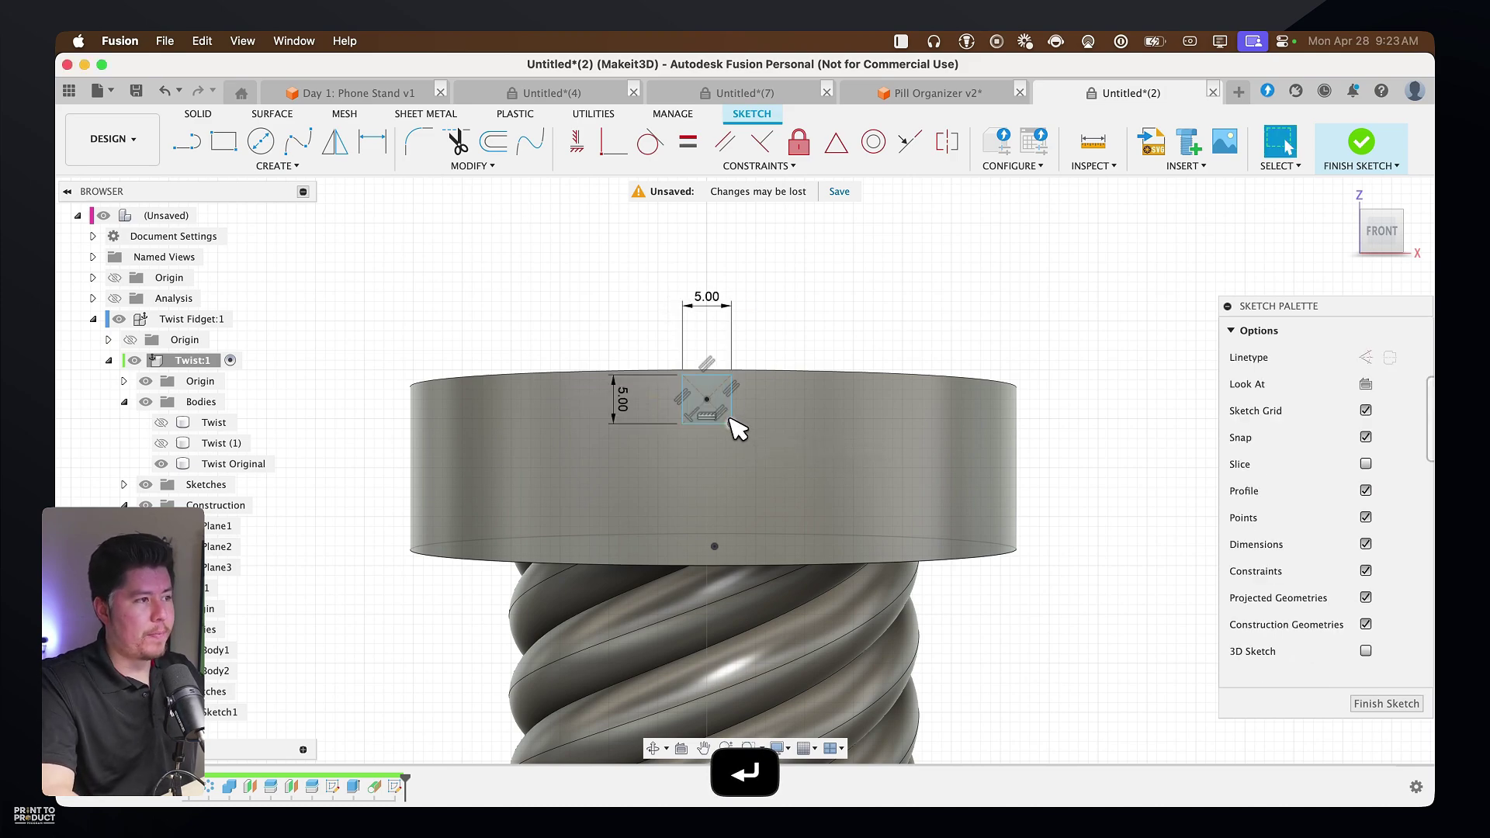
Orbit to view the head from above and search the shortcuts for Emboss
left_click(741, 402)
mouse_move(778, 402)
middle_mouse_down("shift")
mouse_move(725, 435)
mouse_move(738, 433)
middle_mouse_up("shift")
type("s")
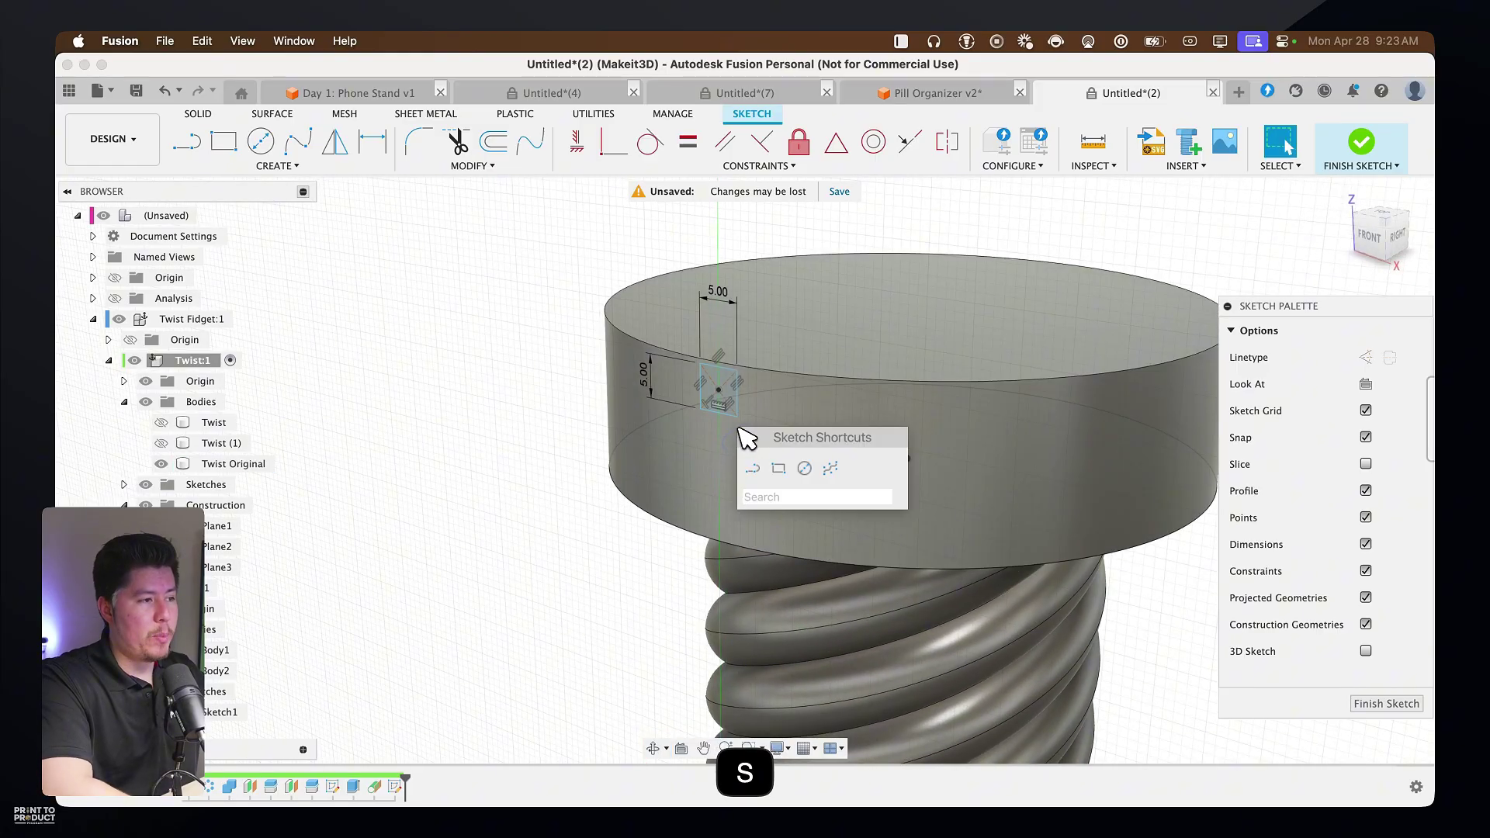
type("emboss")
Emboss the 5 mm square sketch onto the head's curved side face
key("Return")
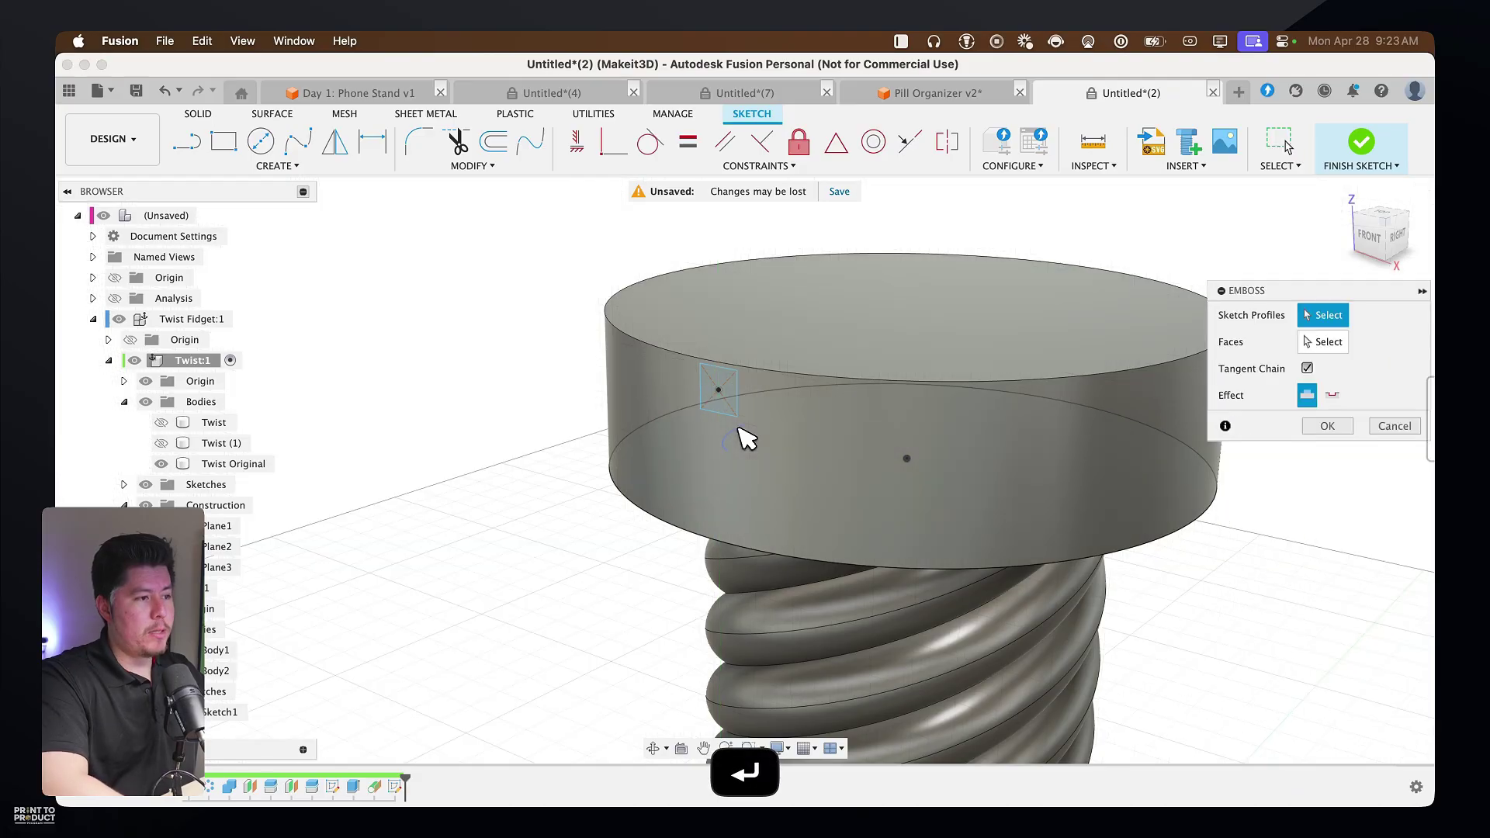
left_click(734, 400)
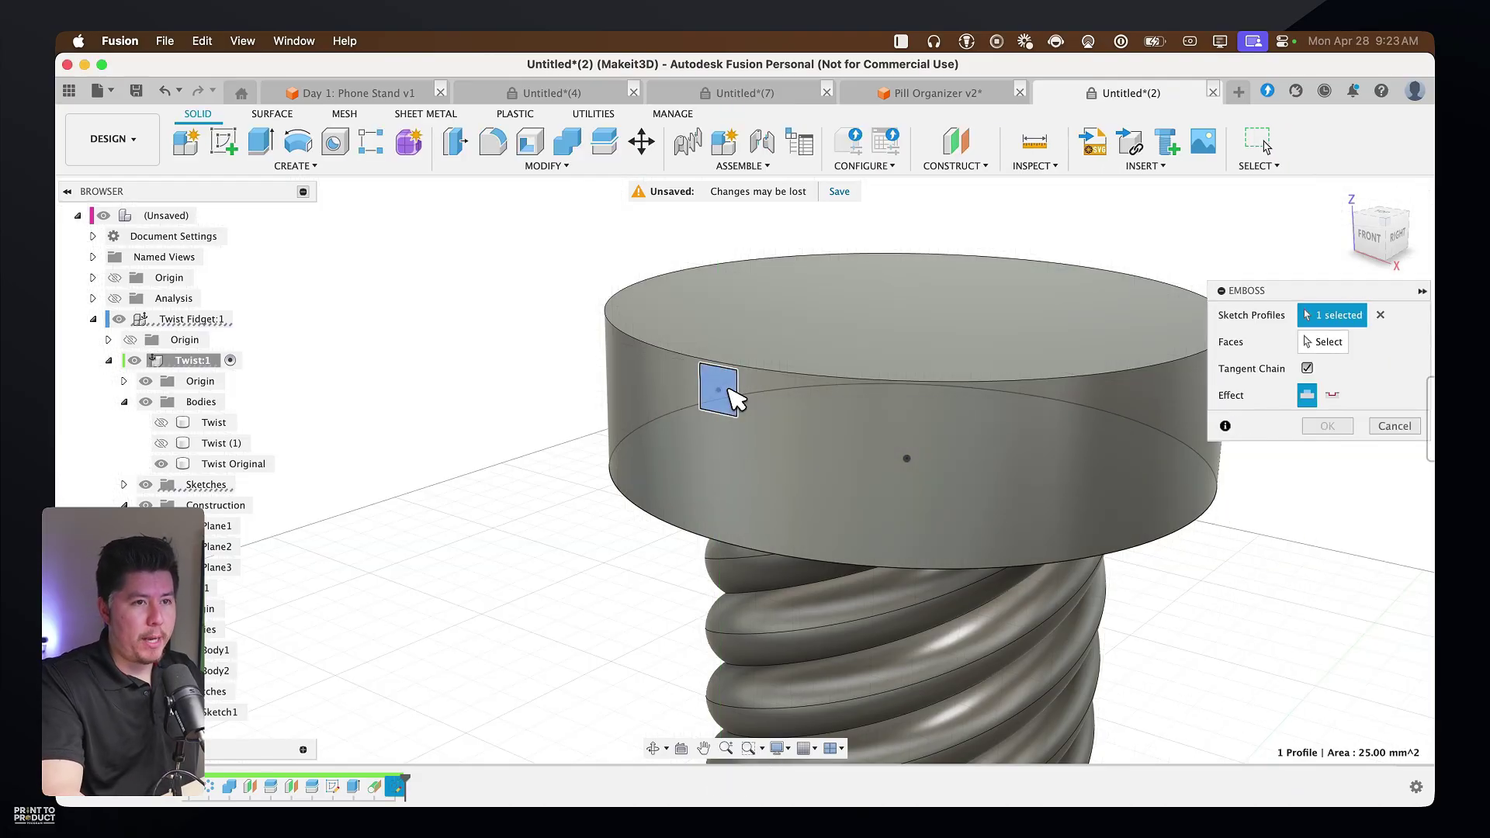
left_click(1323, 342)
left_click(857, 459)
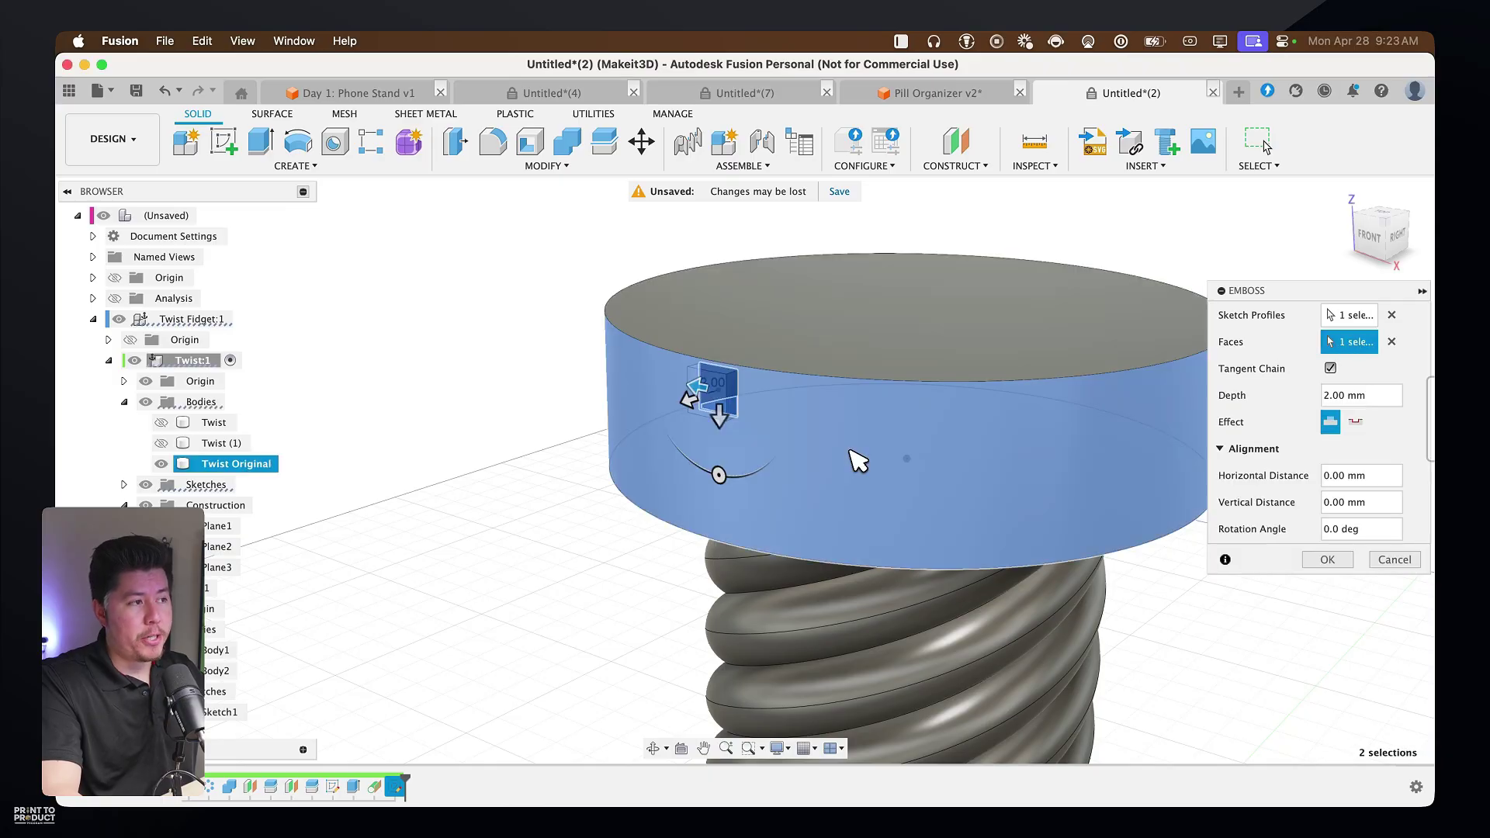
left_click_drag(1244, 287, 1192, 288)
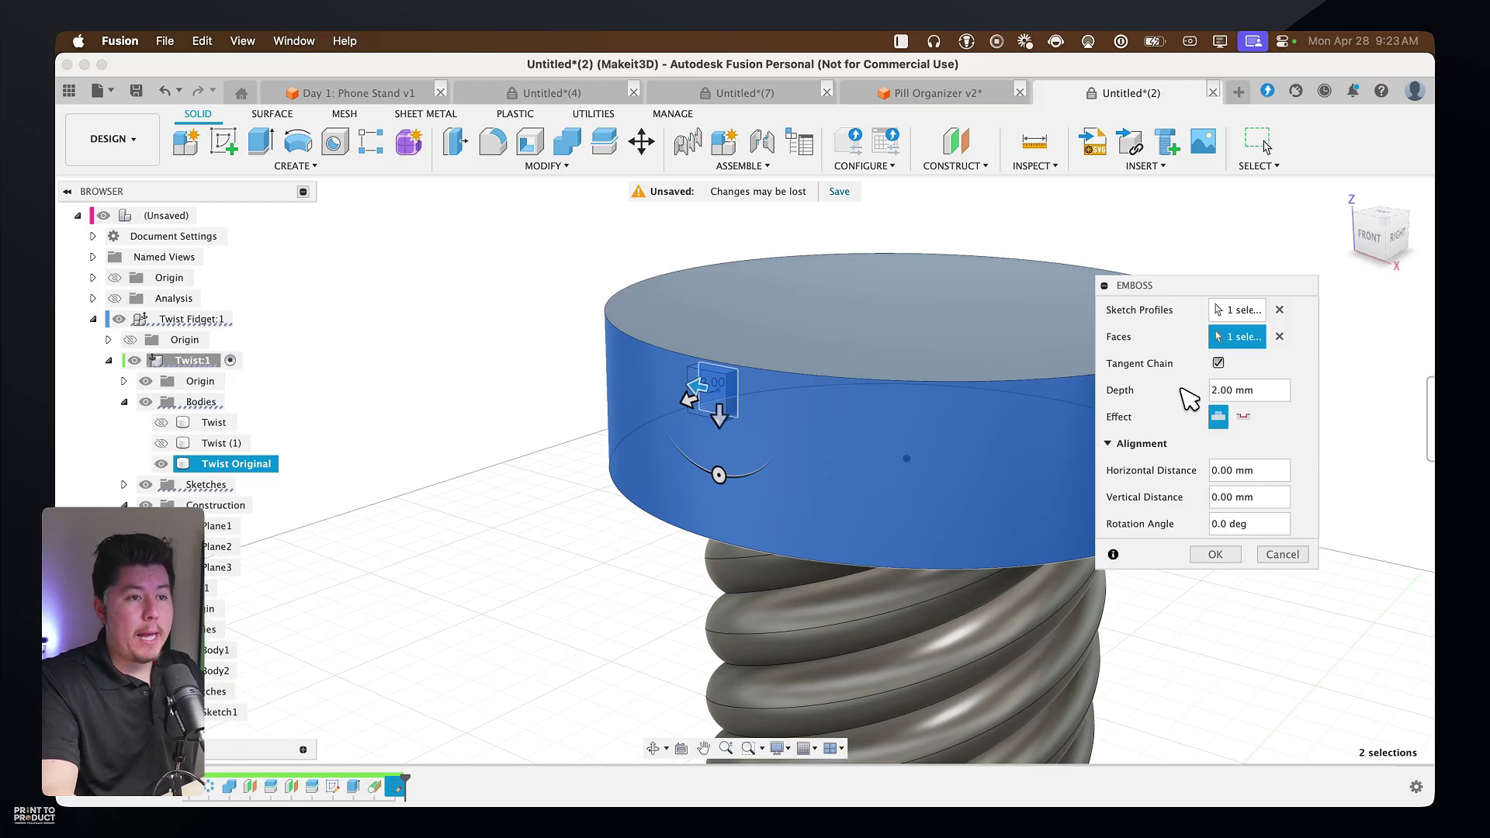
middle_click_drag(821, 462, 767, 488, "shift")
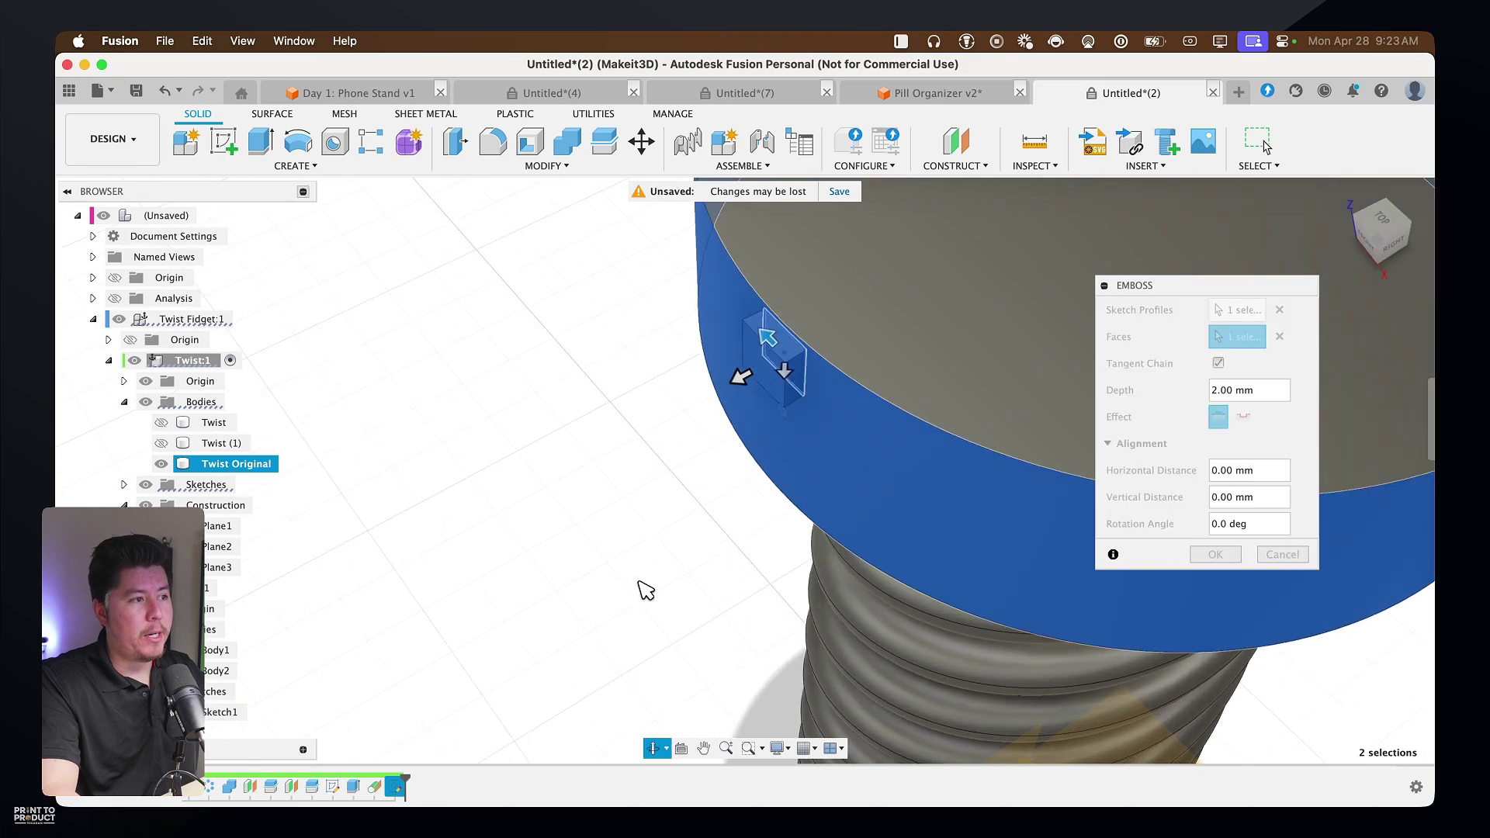
middle_click_drag(641, 589, 705, 466, "shift")
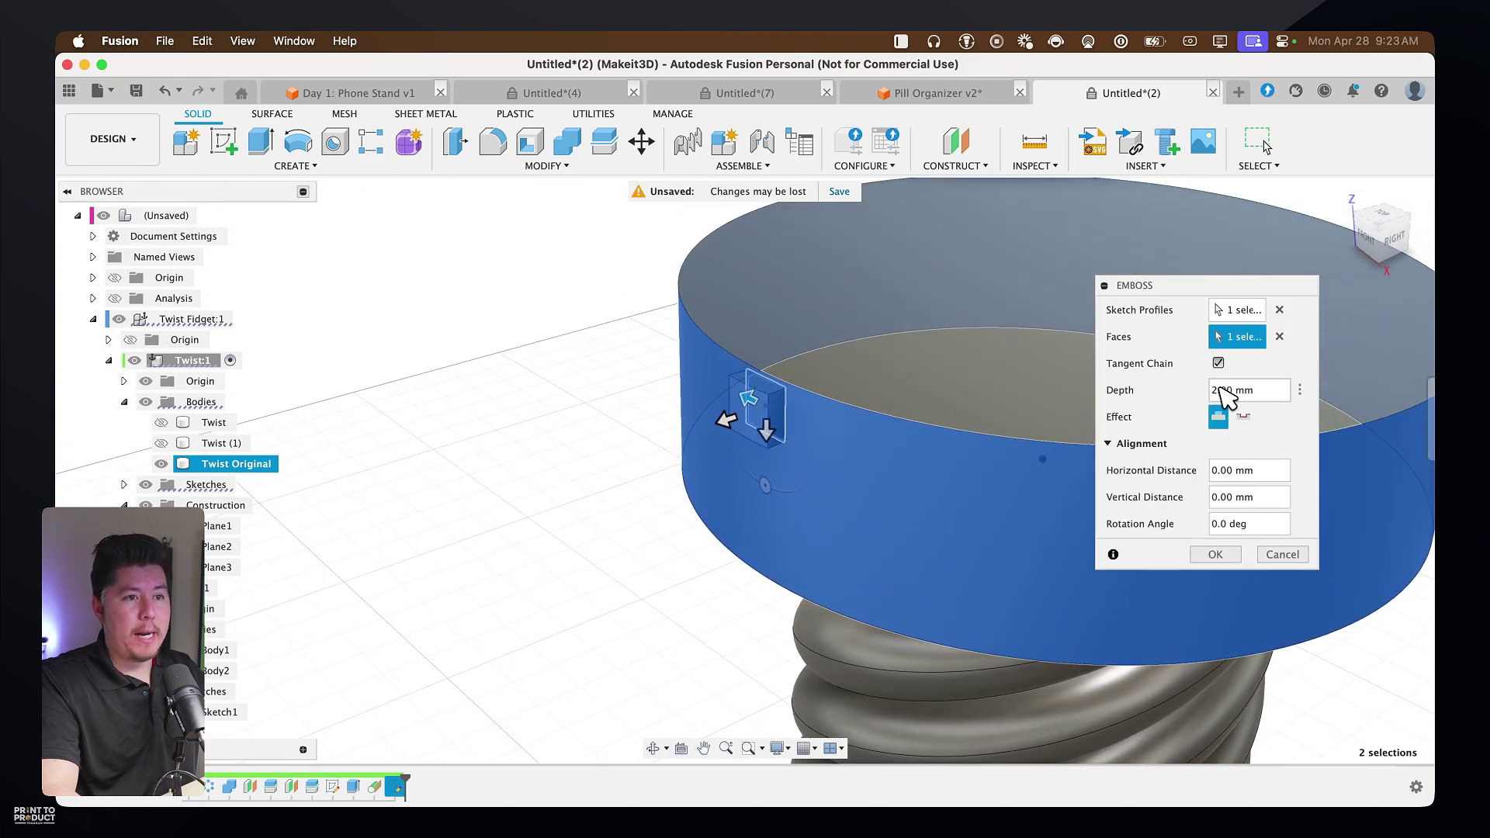
Keep the Emboss effect at 2 mm depth, rotated 45 deg into a diamond
left_click(1243, 417)
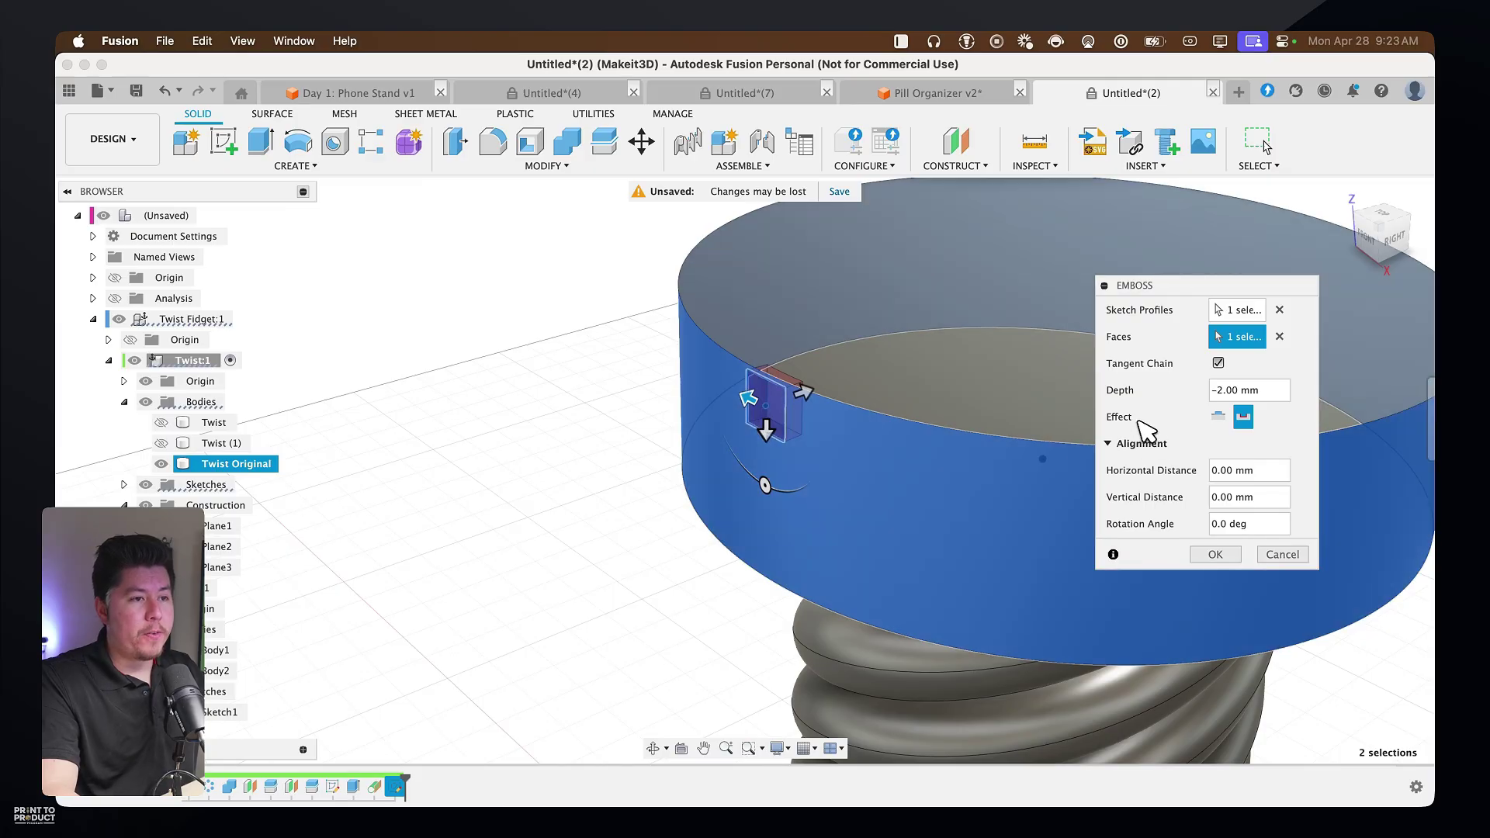
left_click(1219, 418)
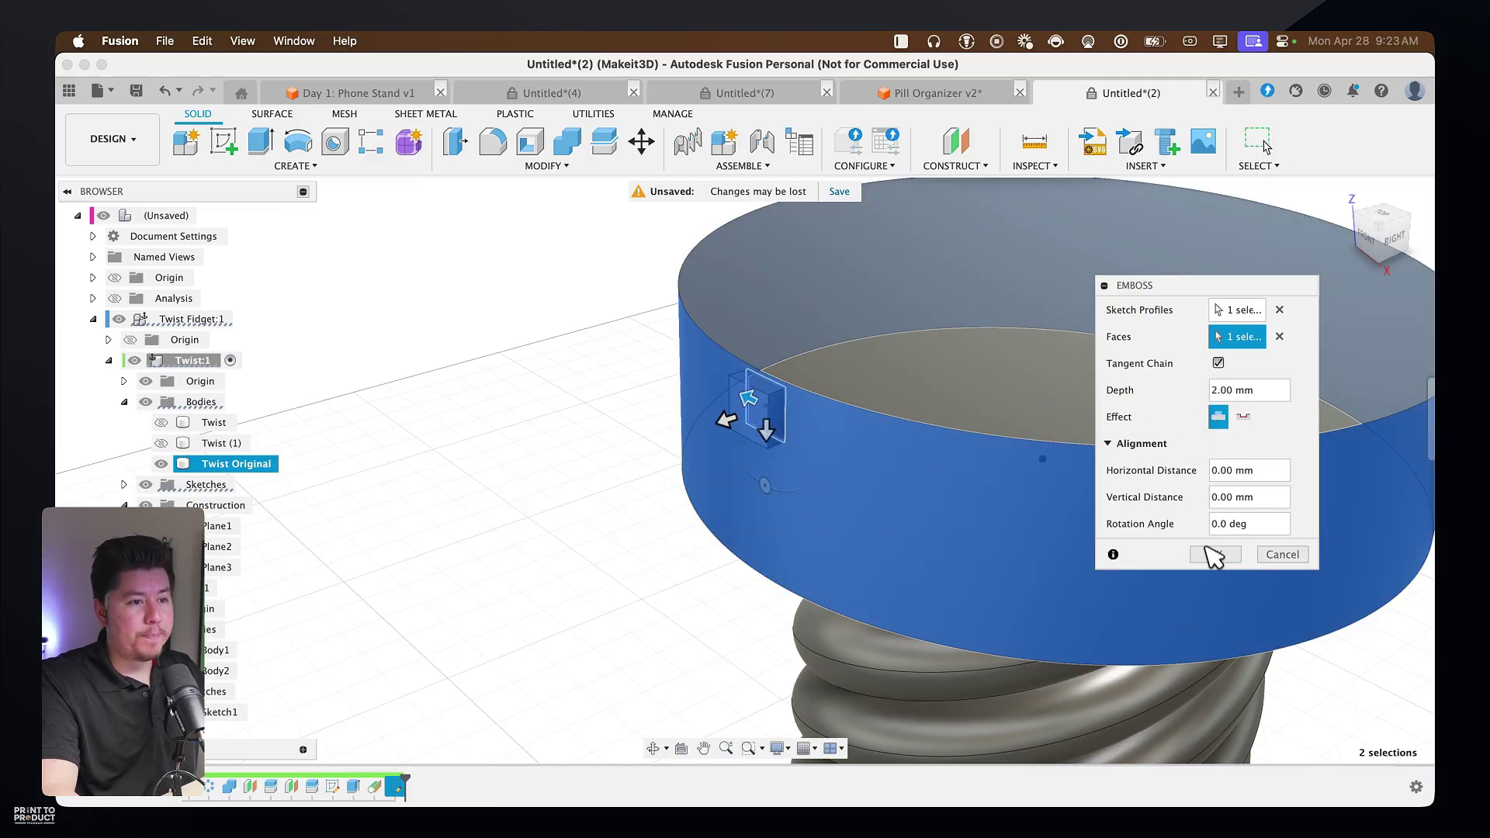
left_click(1245, 524)
key("super+a")
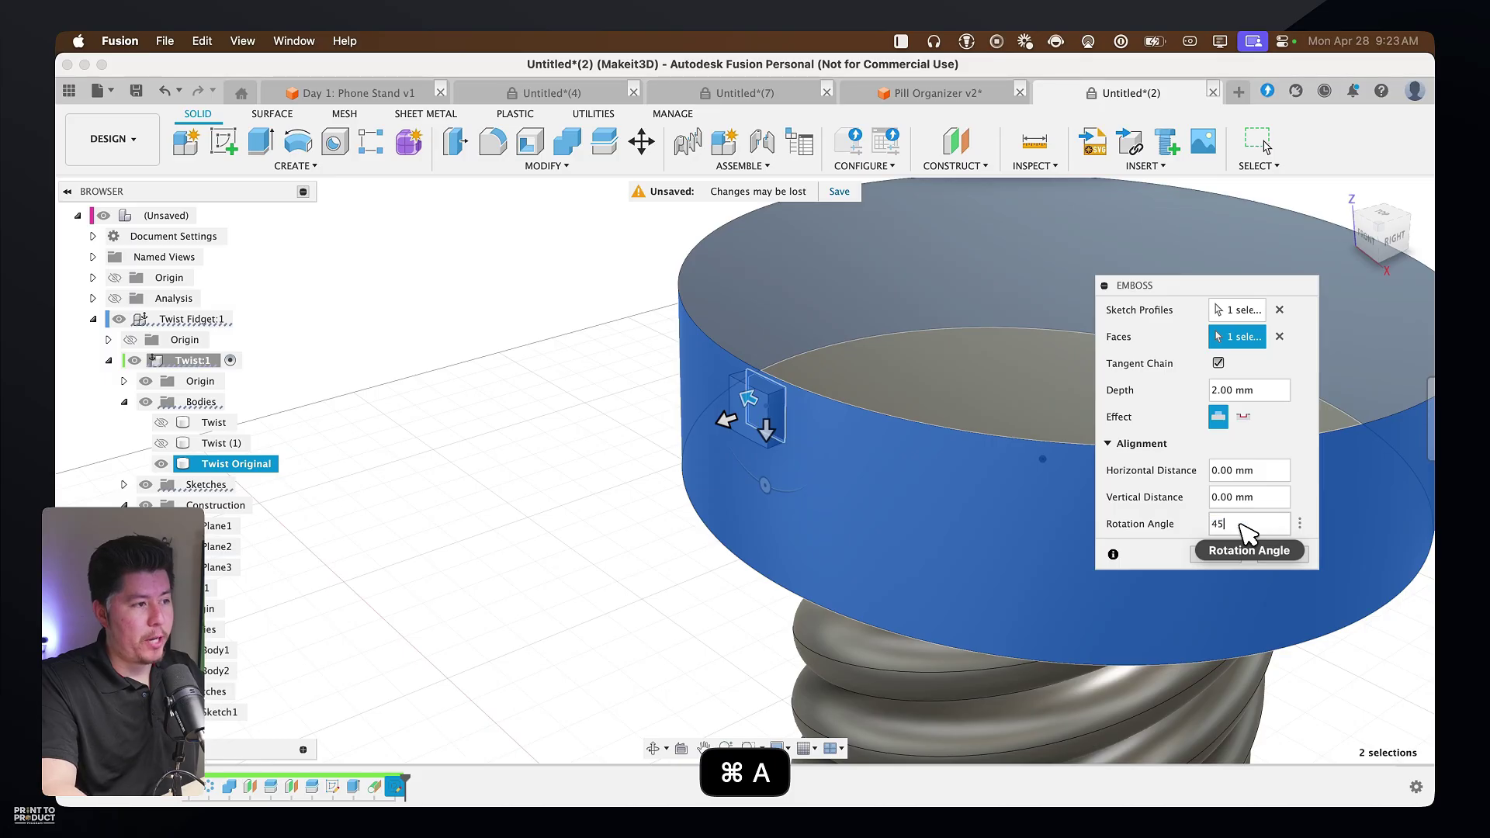
key("Return")
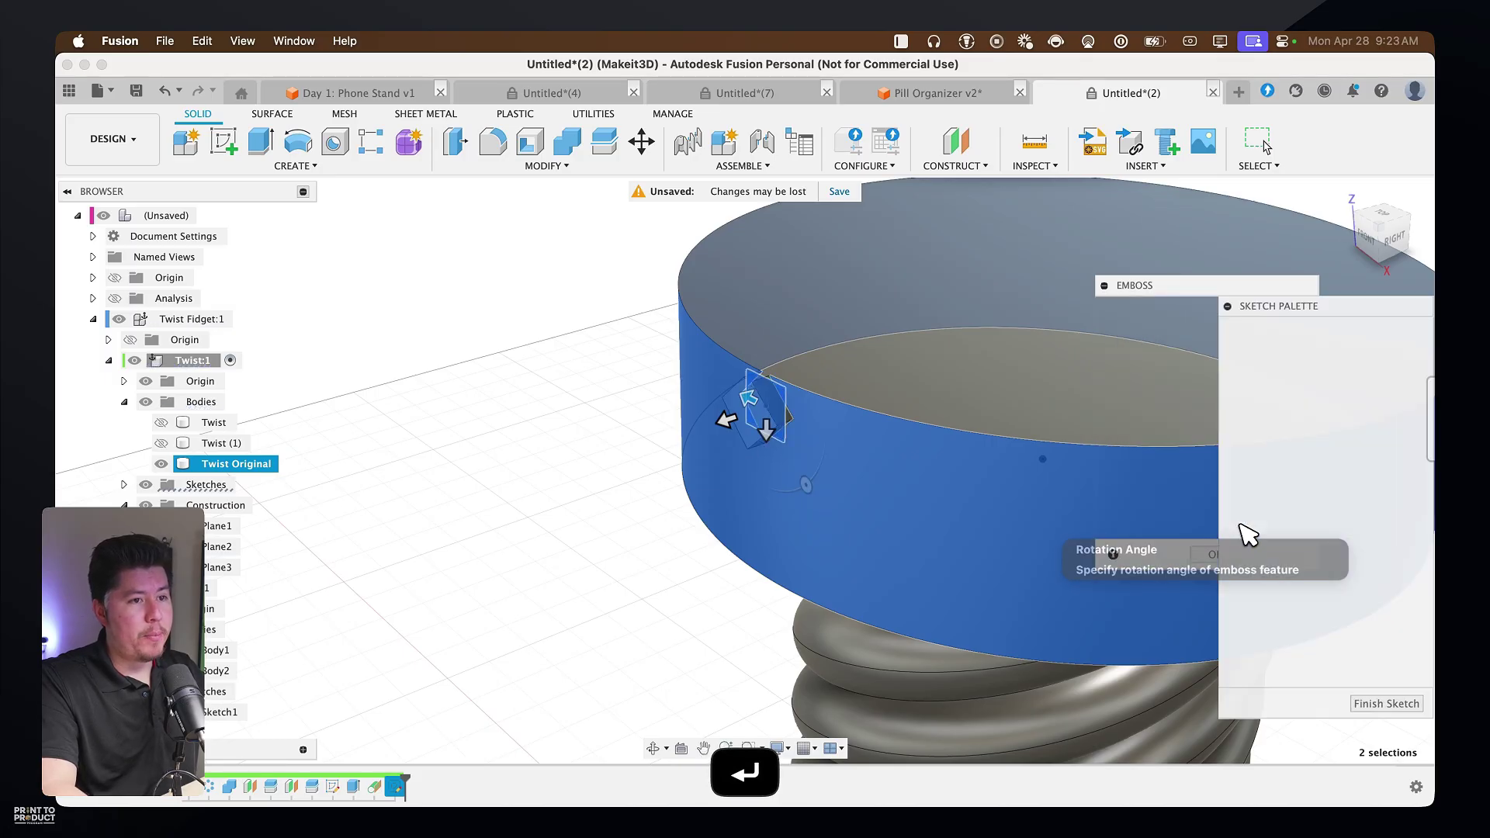
left_click(776, 396)
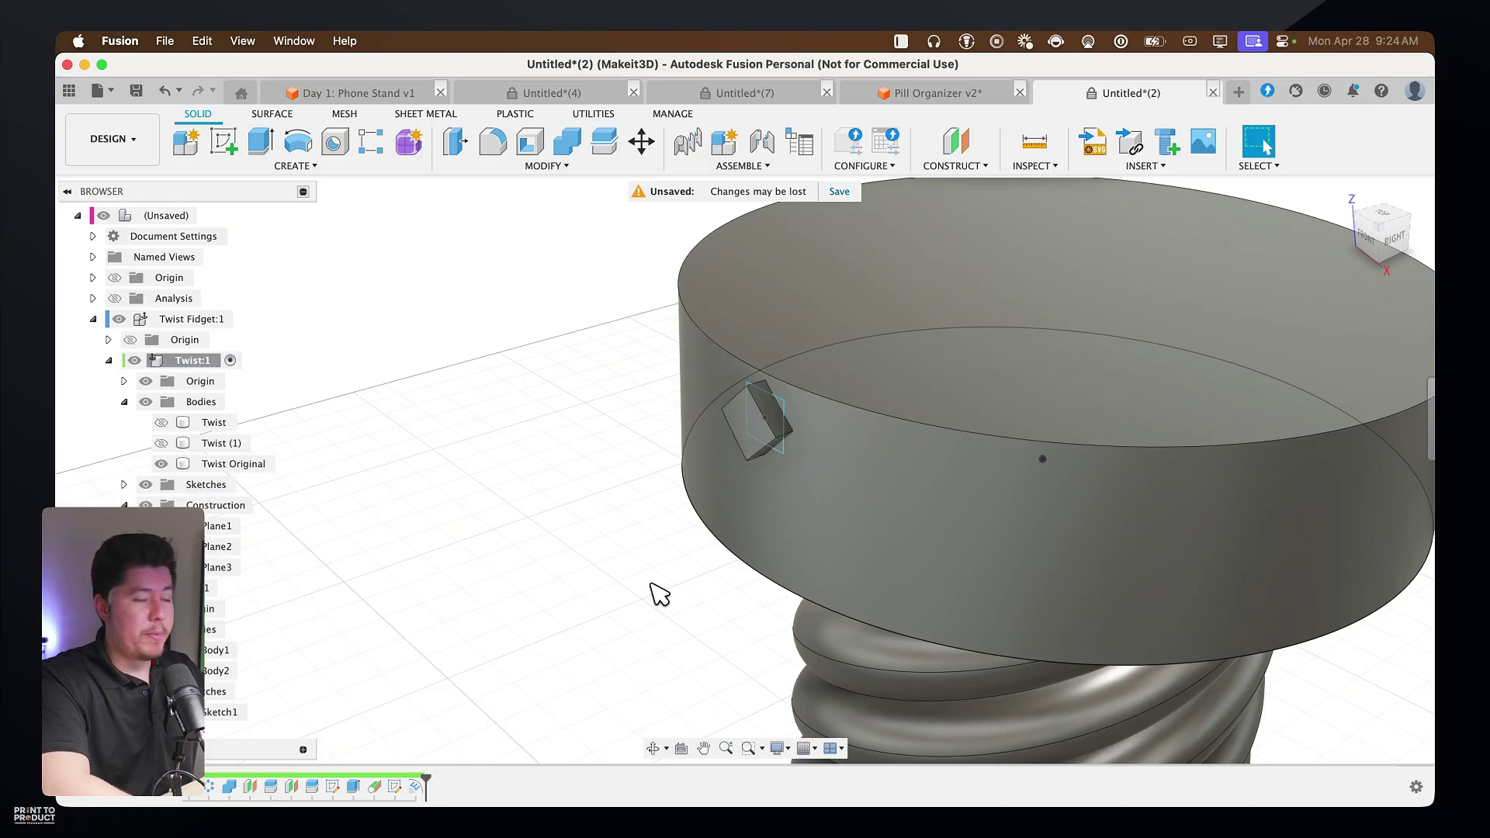
Select the embossed stud's four outer edges for a chamfer
type("s")
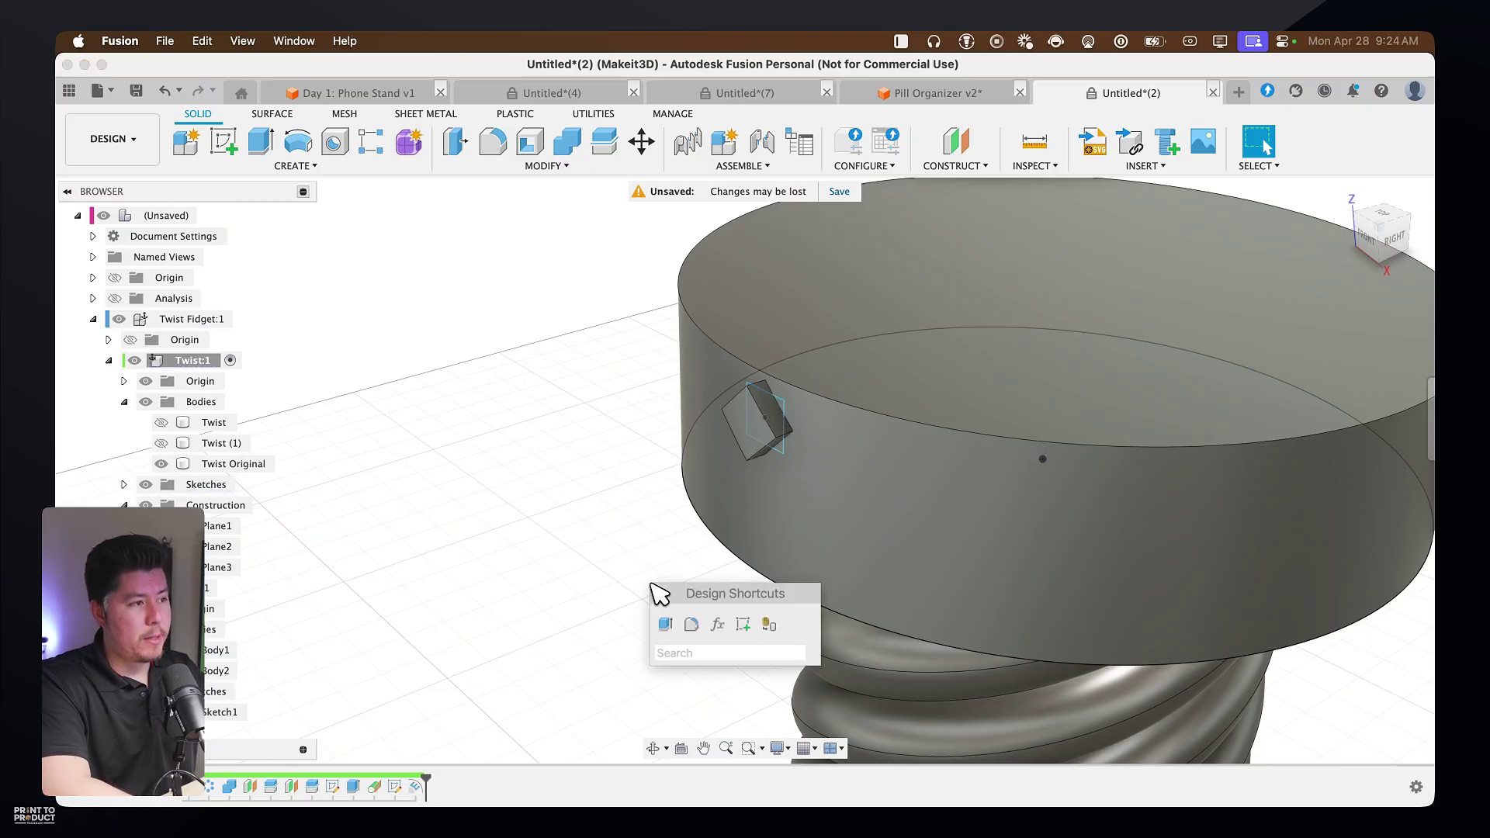
type("chamfer")
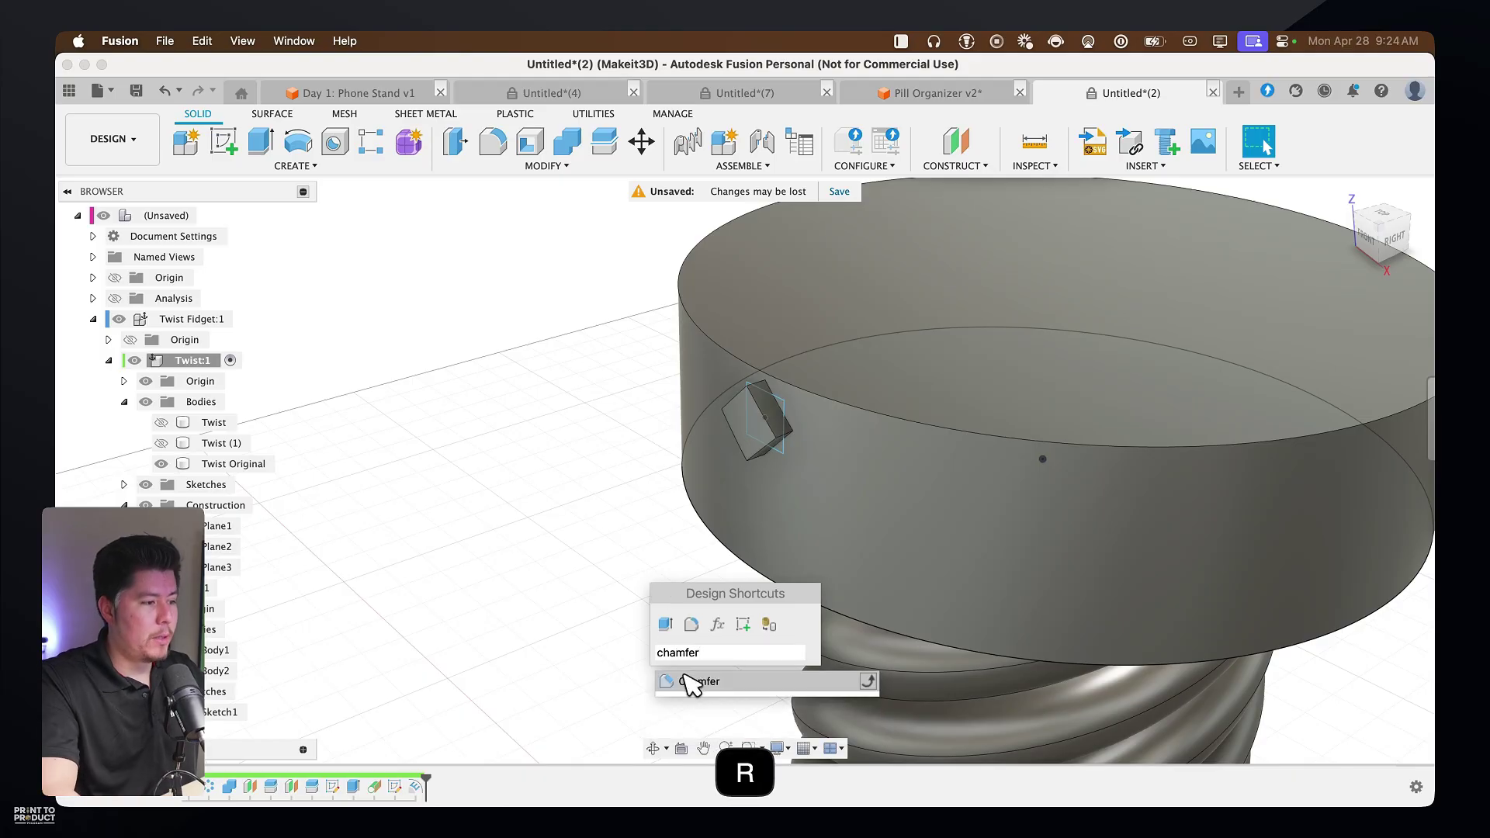
left_click(692, 683)
left_click(770, 427)
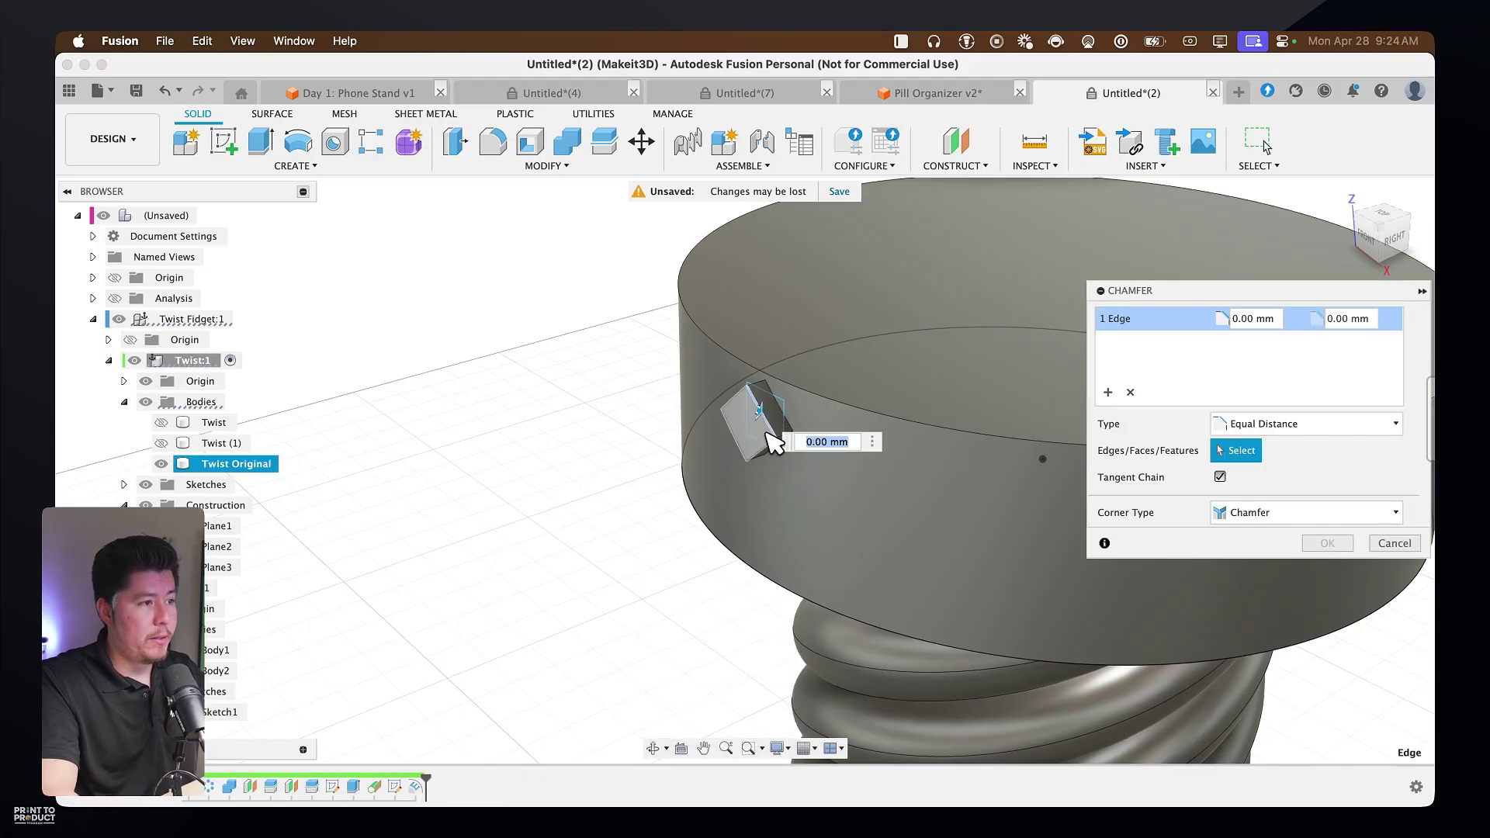
left_click(767, 437)
left_click(759, 419)
left_click(770, 405)
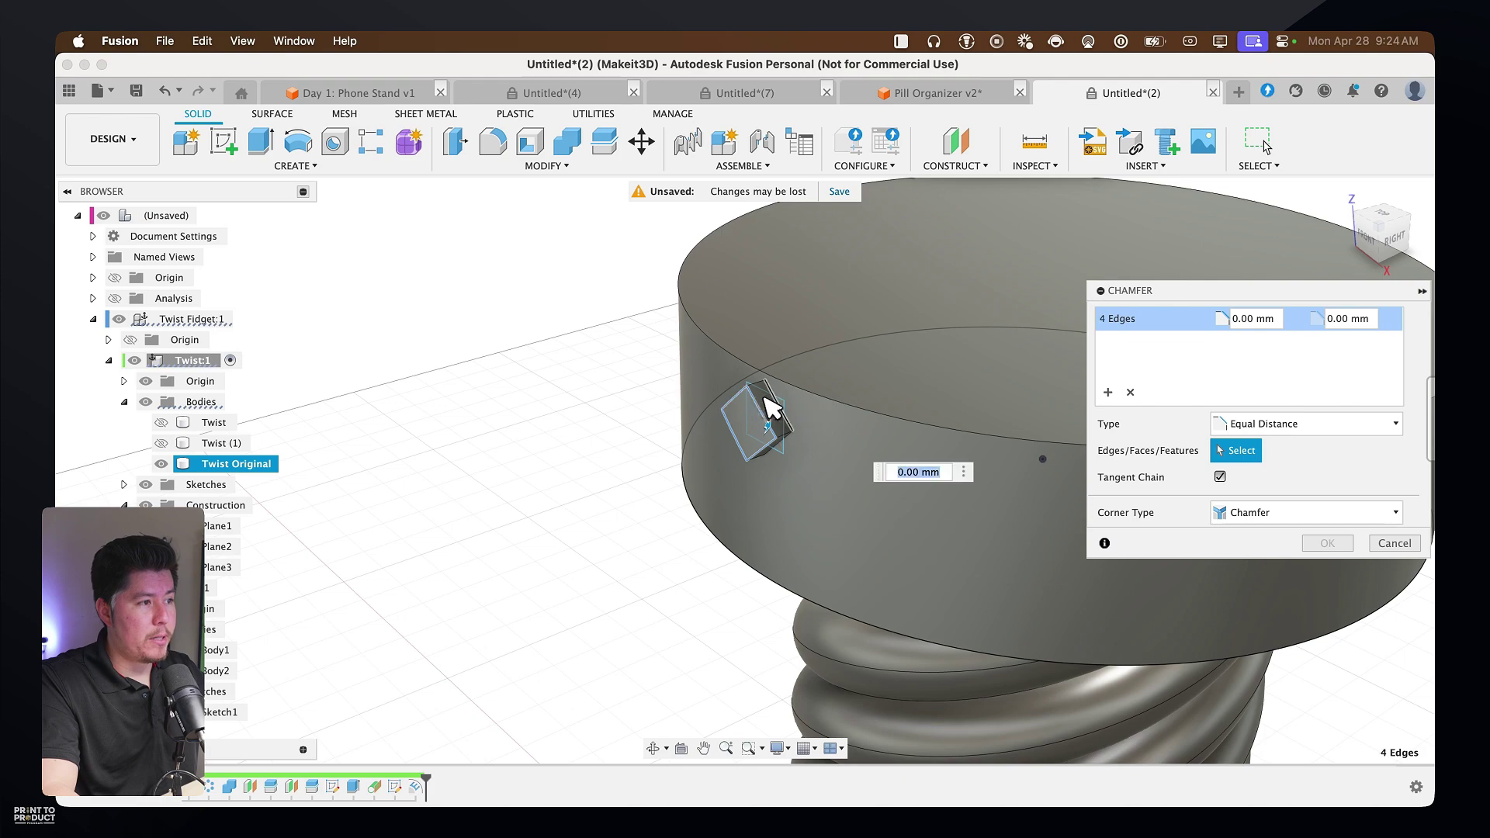
Apply a 2 mm equal-distance chamfer to the selected edges
type("1")
scroll(774, 419, "up", 5)
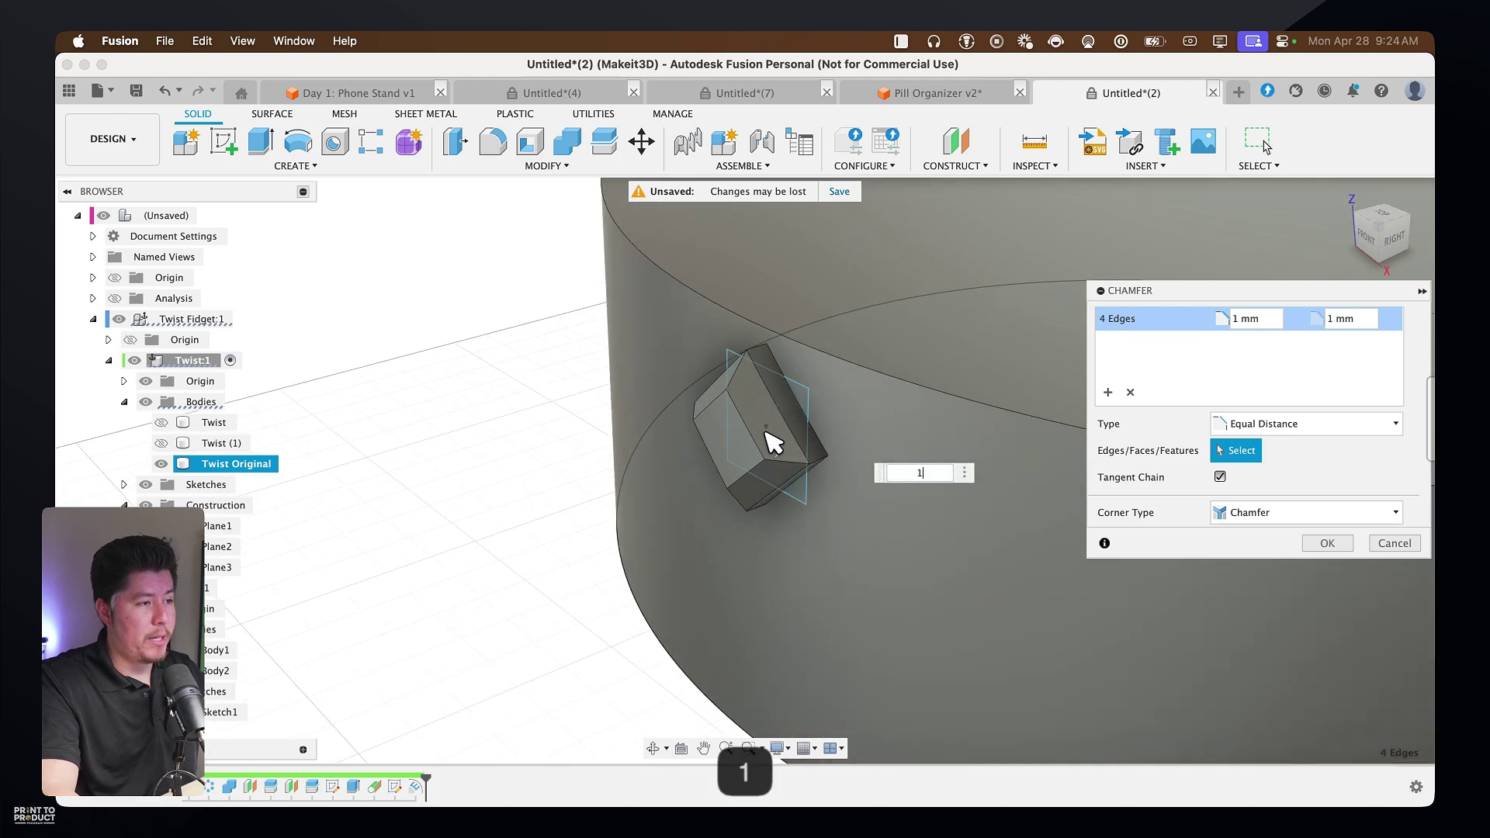
key("BackSpace")
type("2")
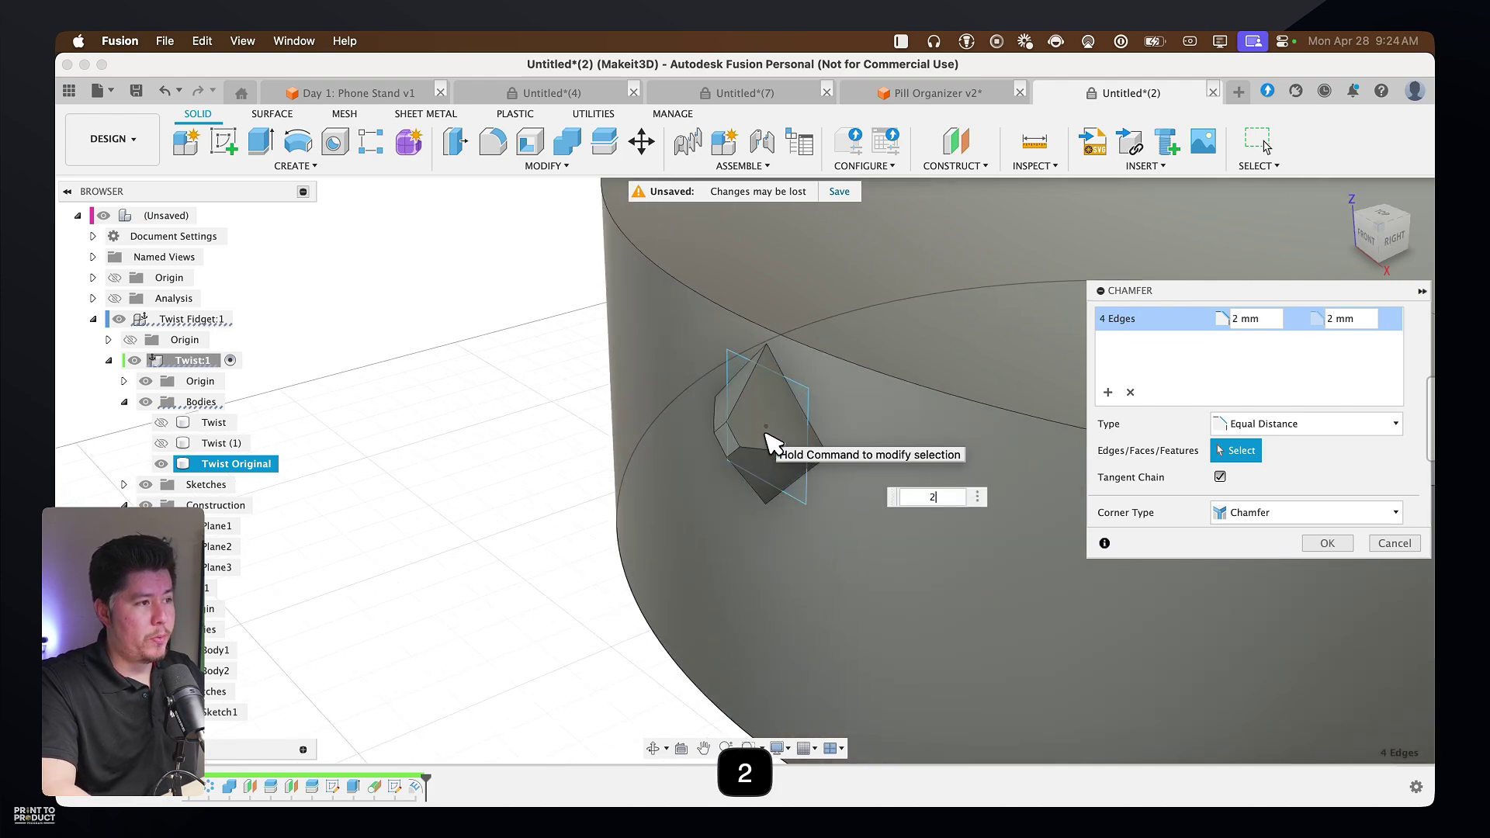
scroll(771, 443, "down", 6)
key("Return")
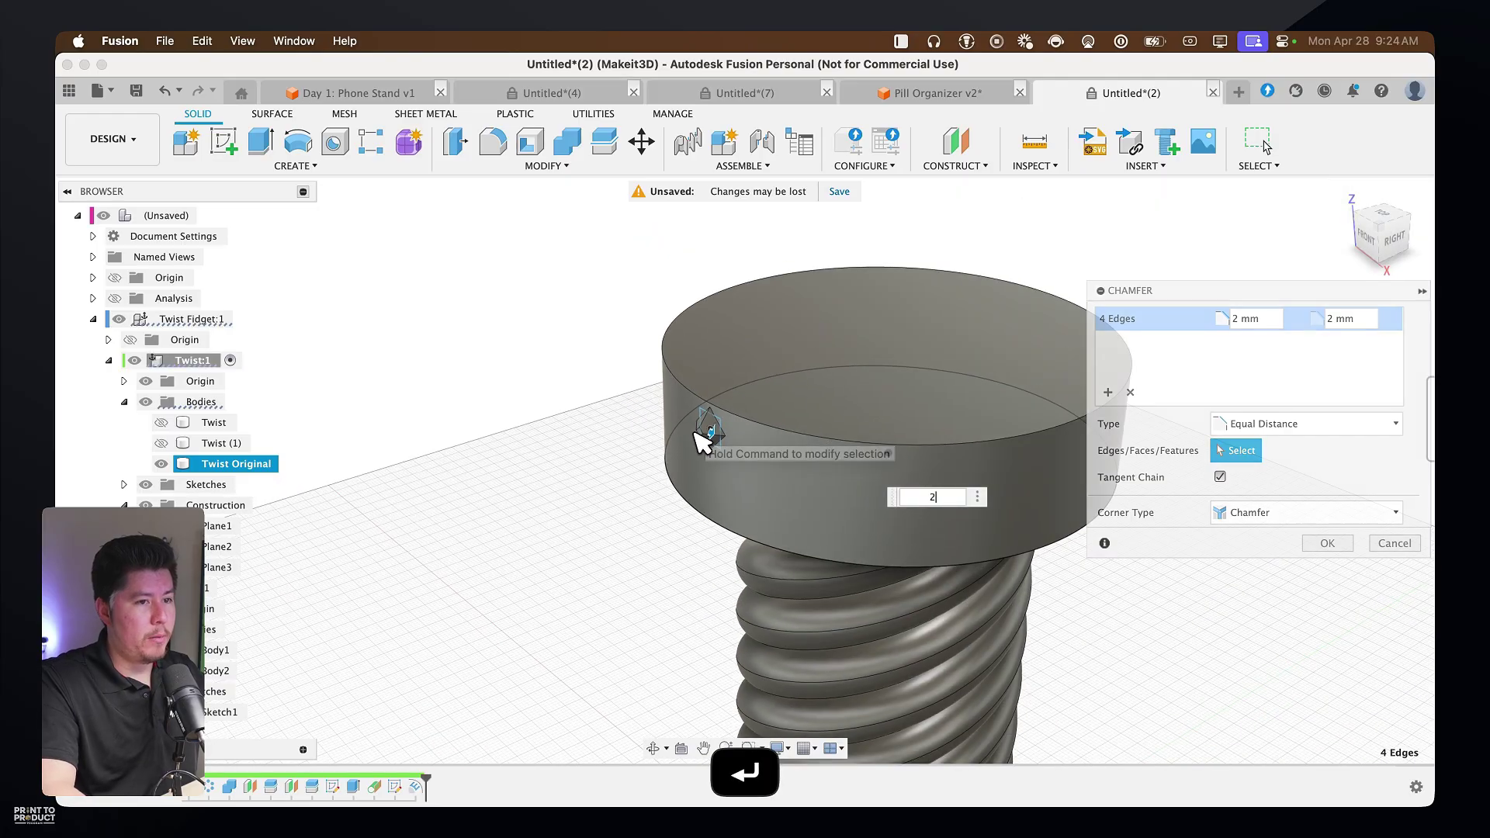
middle_click_drag(598, 542, 633, 598, "shift")
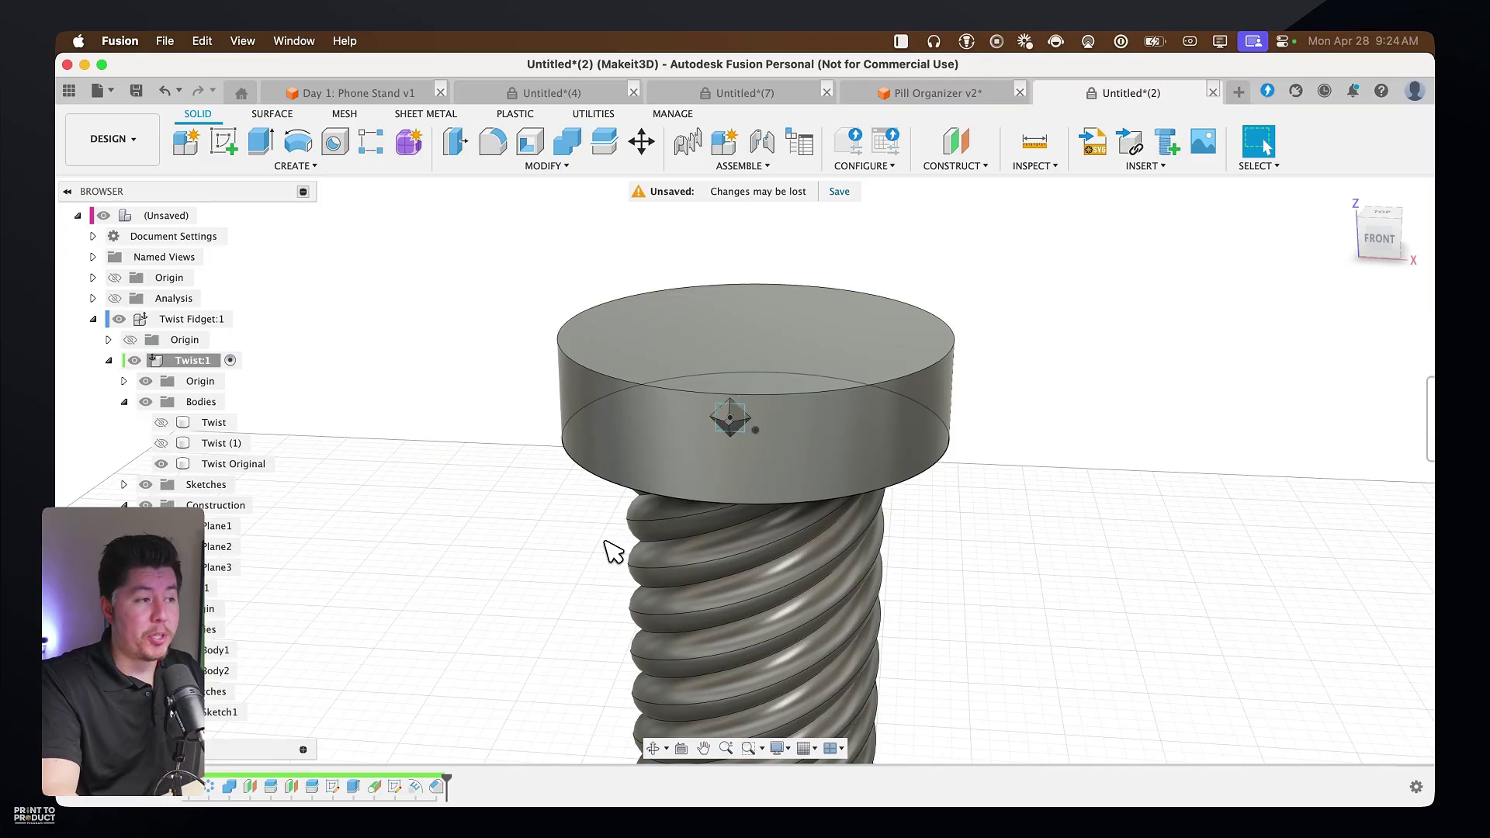
Circular-pattern the emboss and chamfer features around the cap's top circular edge
type("s")
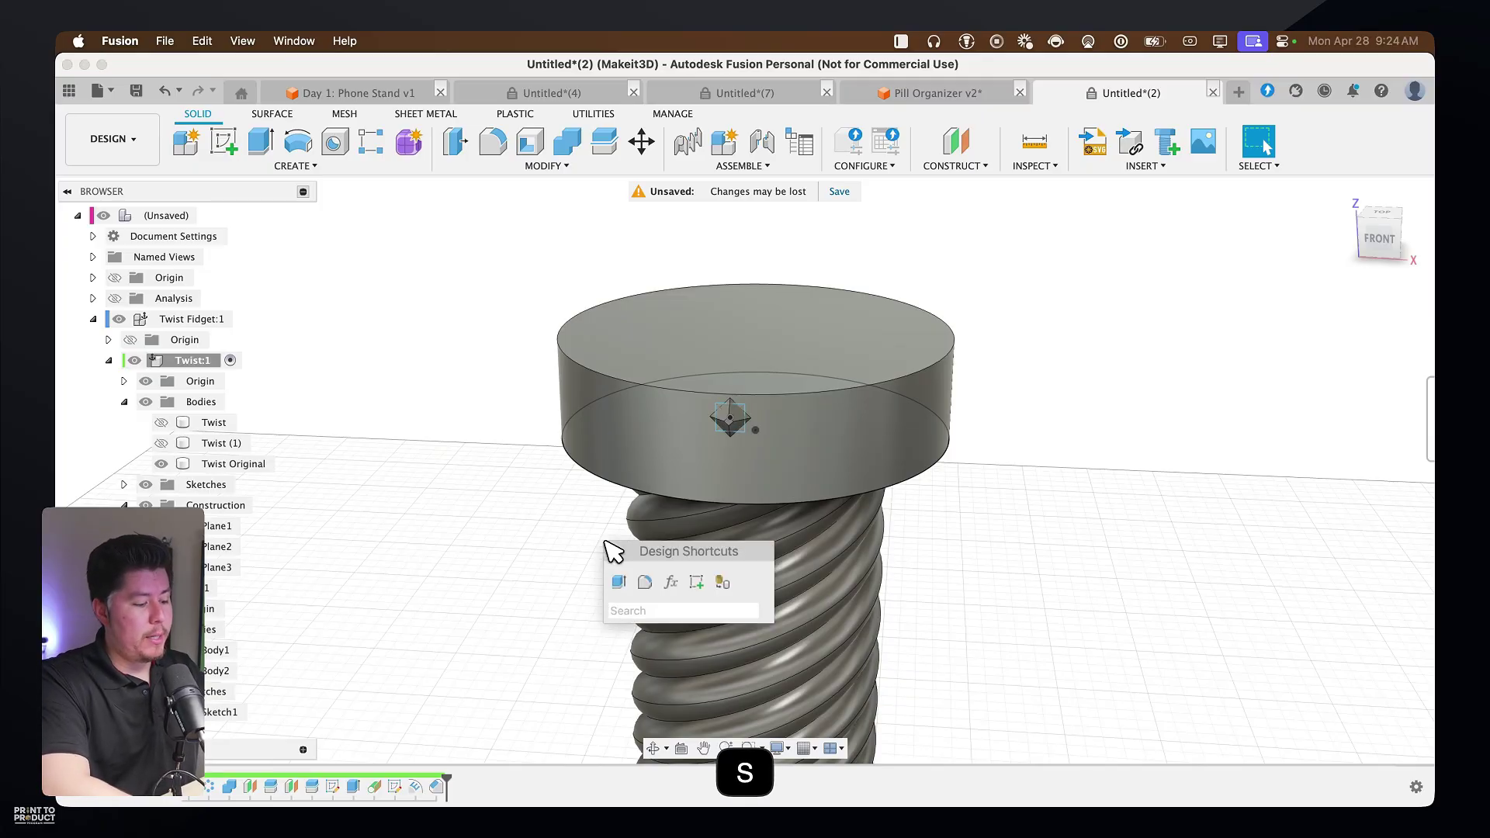
type("cir")
key("Return")
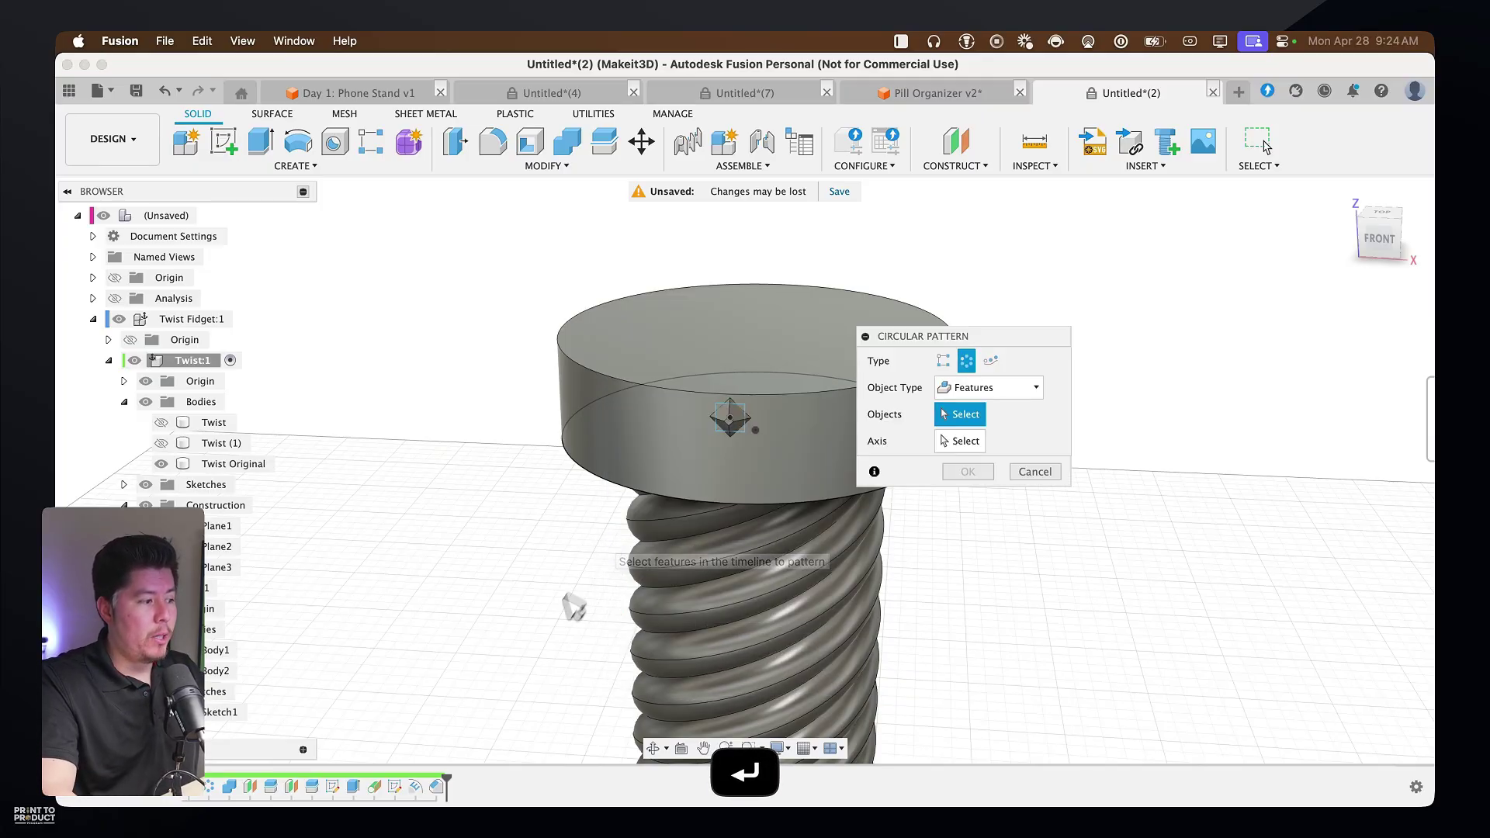
left_click(436, 787)
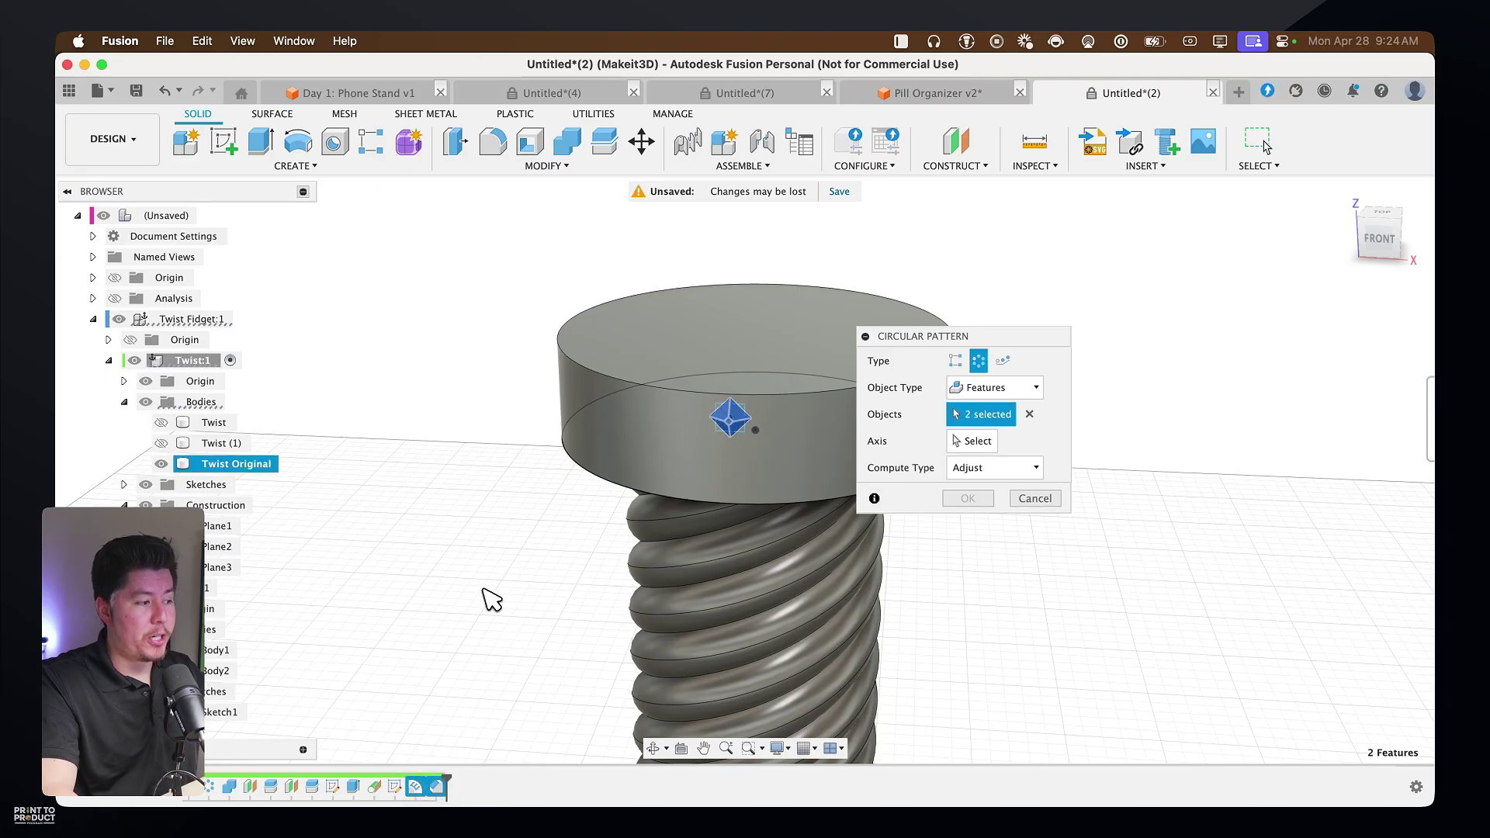
left_click(972, 441)
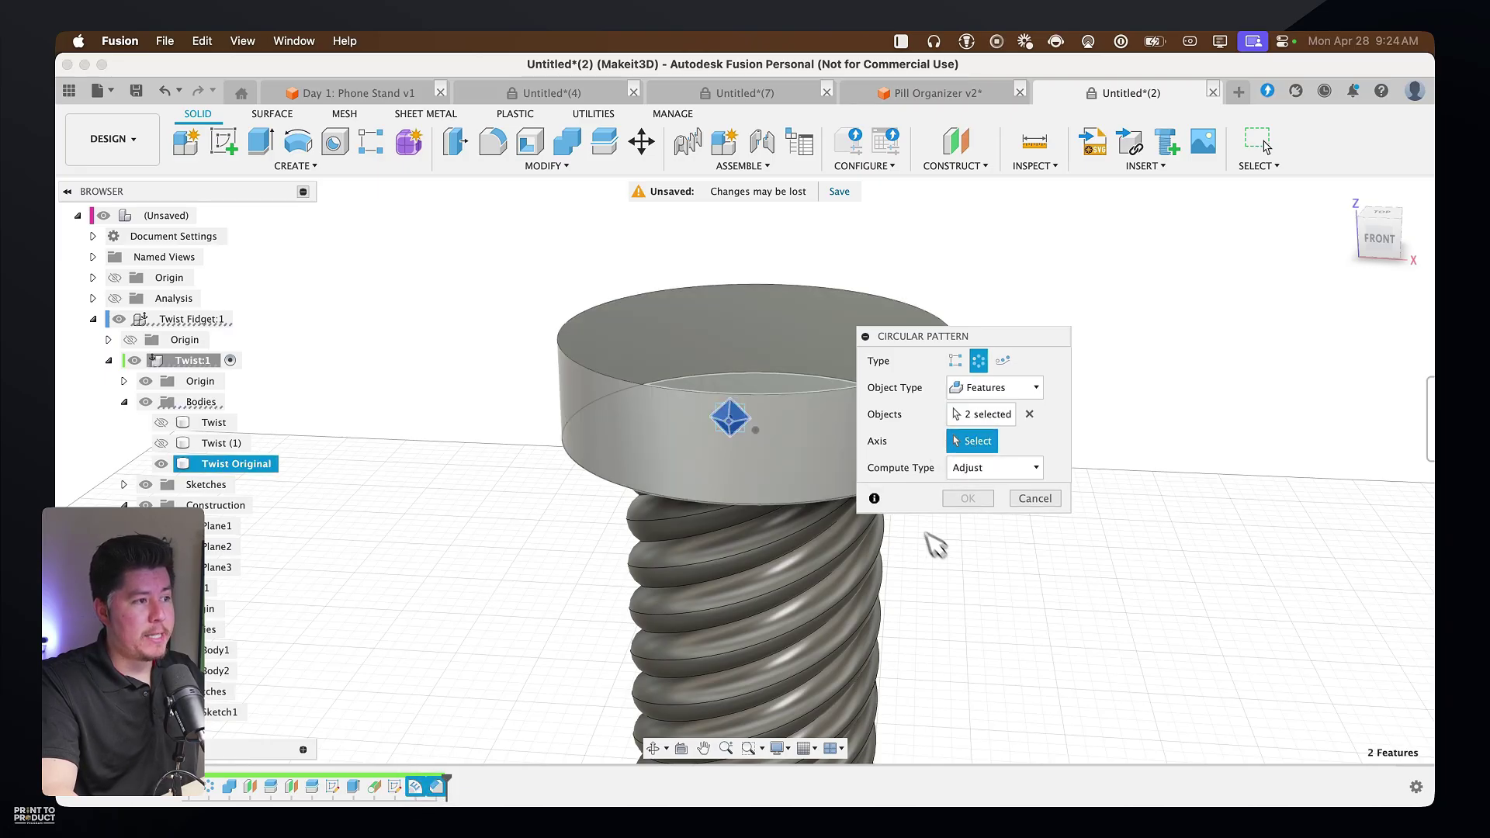
left_click(818, 392)
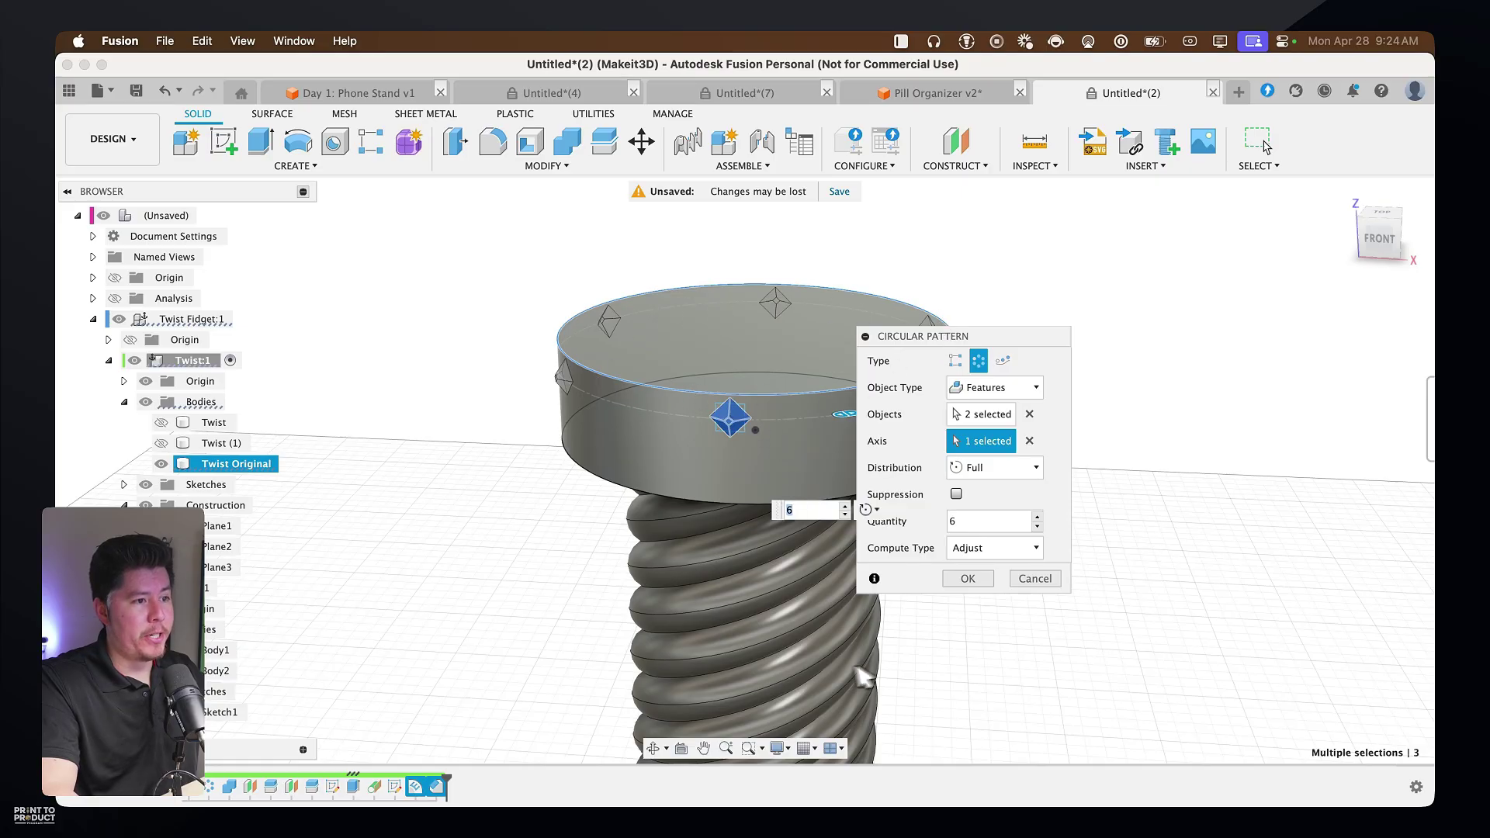
Raise the pattern quantity to 25 studs and confirm
left_click(1038, 515)
left_click(1038, 515)
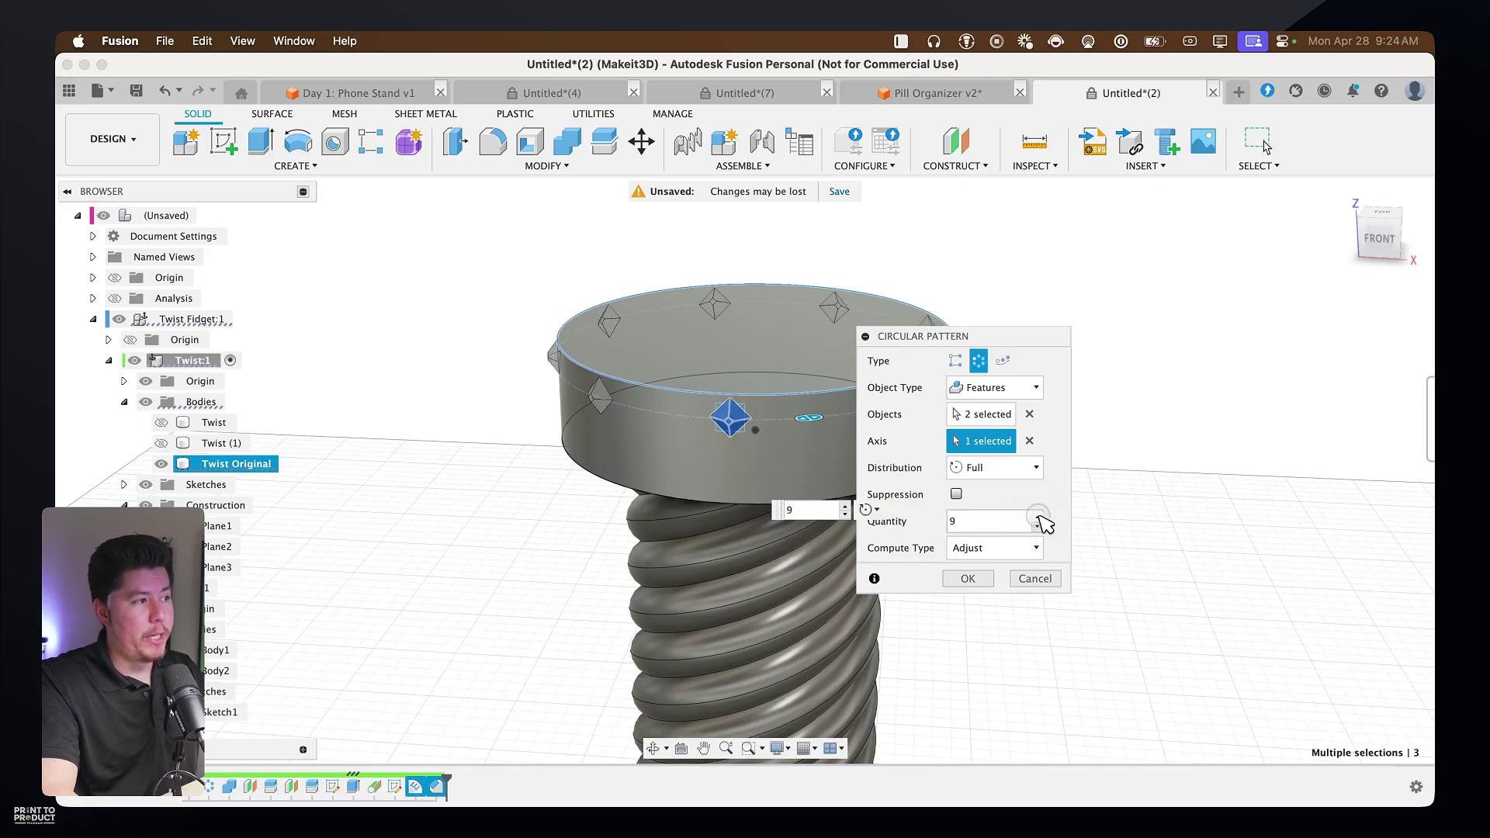
left_click(1039, 515)
left_click(1039, 515)
left_click(1038, 515)
left_click(1038, 516)
left_click(1038, 516)
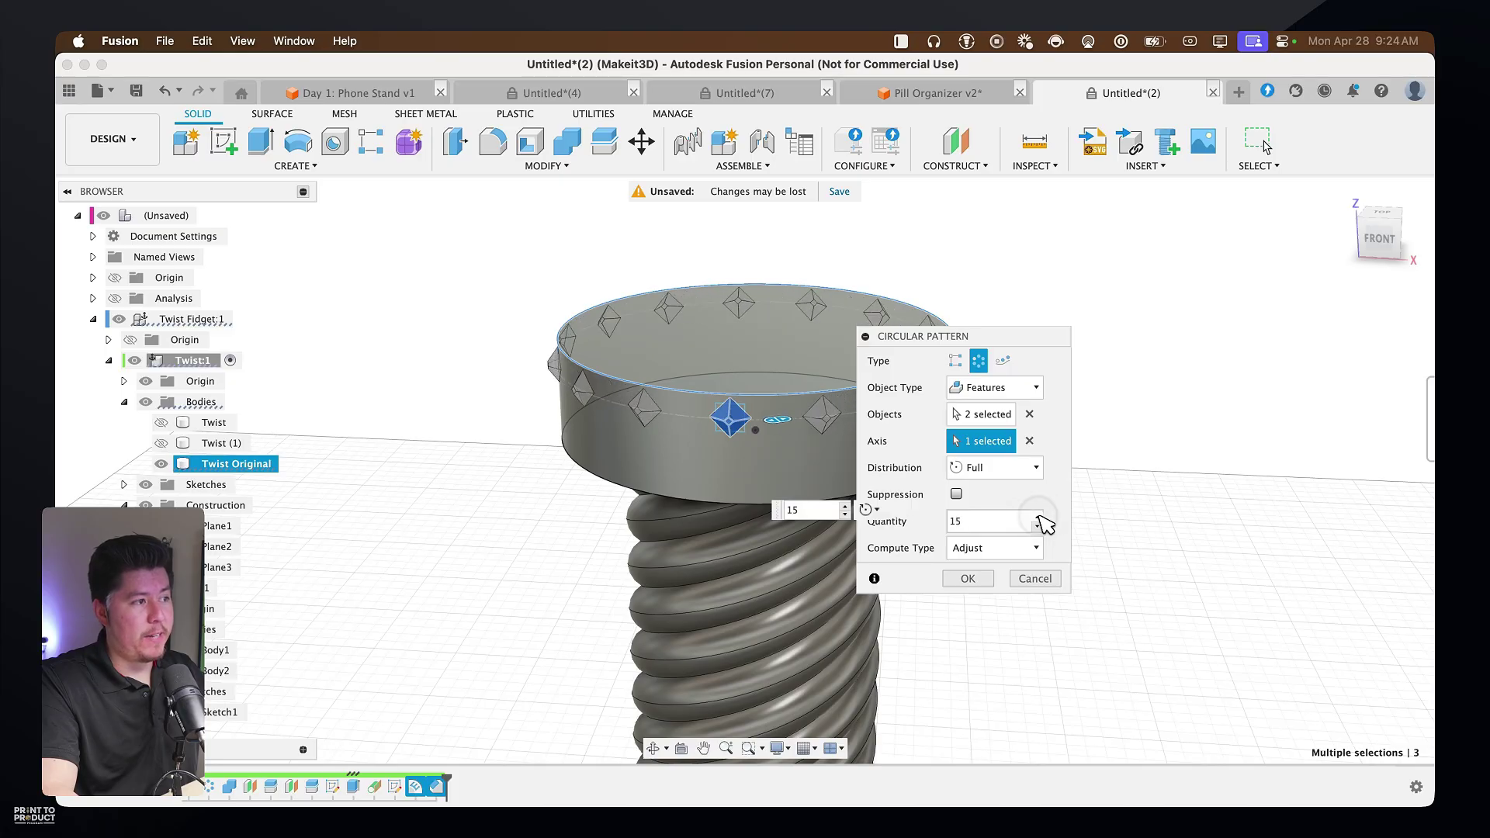
left_click(1038, 516)
left_click(1039, 515)
left_click(1038, 515)
left_click(1039, 516)
left_click(1038, 515)
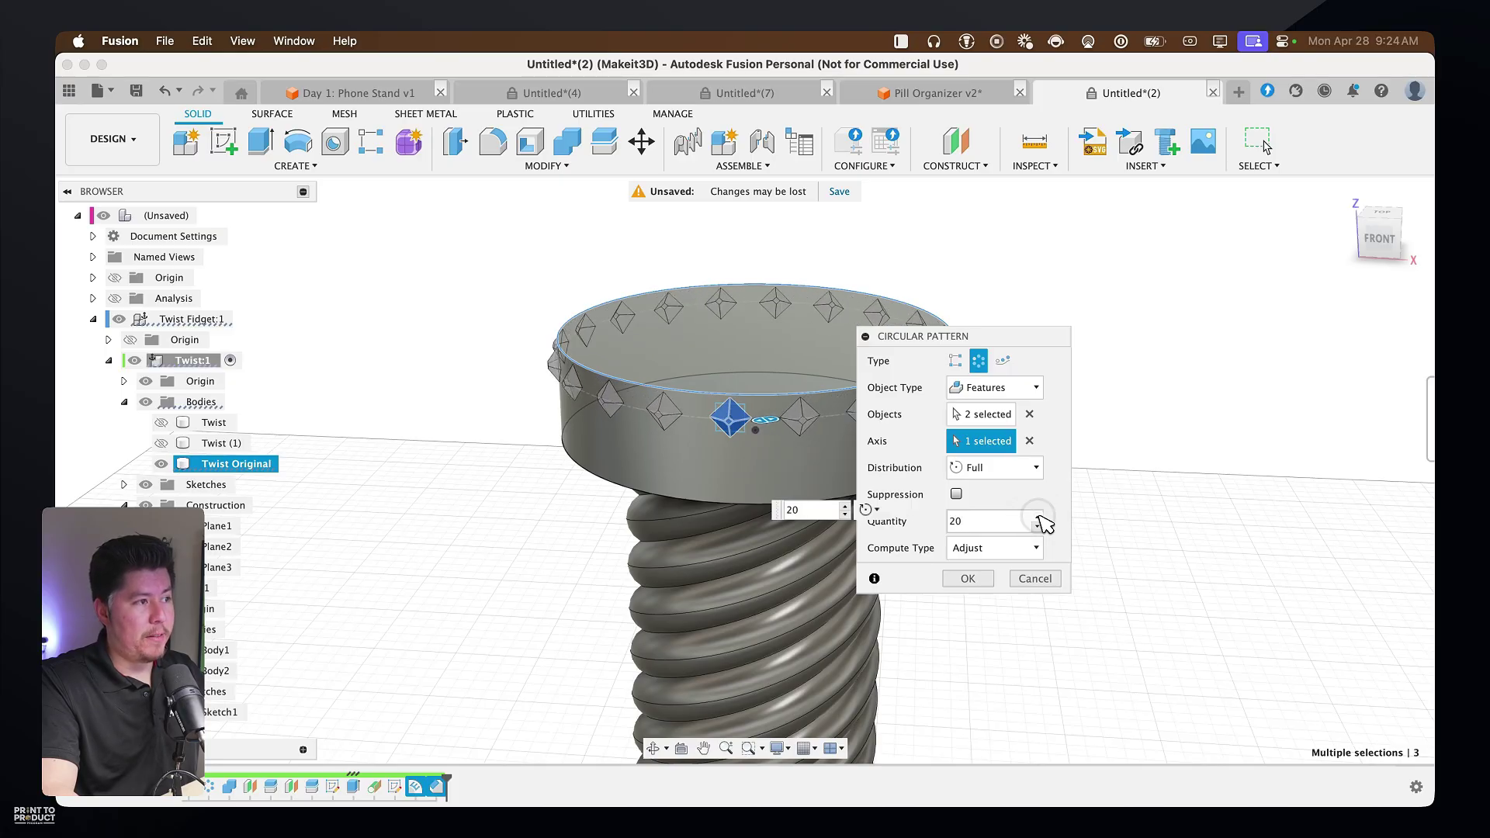
left_click(1039, 515)
left_click(1038, 515)
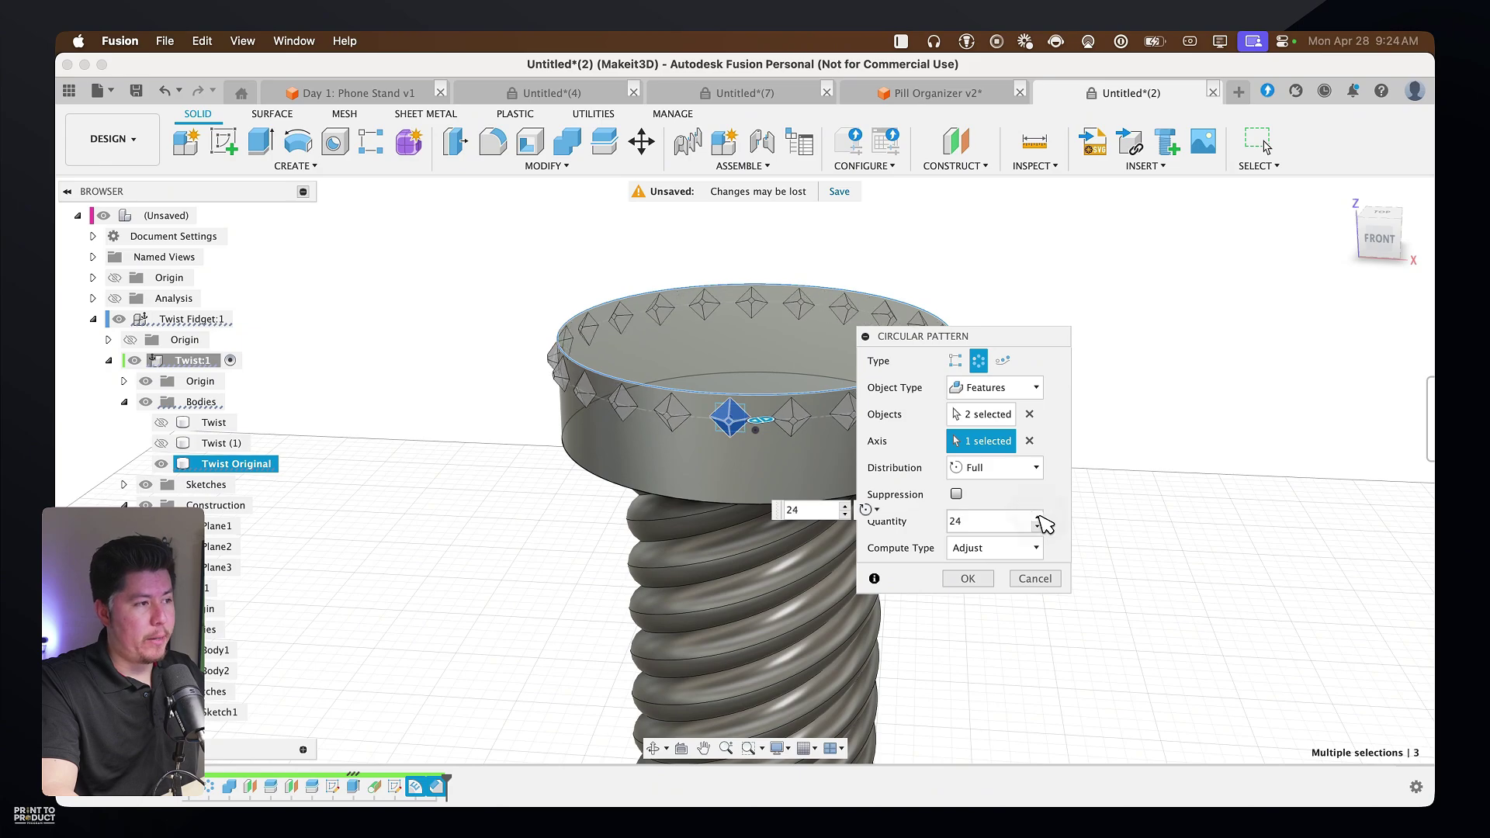
left_click(968, 579)
middle_click_drag(1009, 599, 966, 561, "shift")
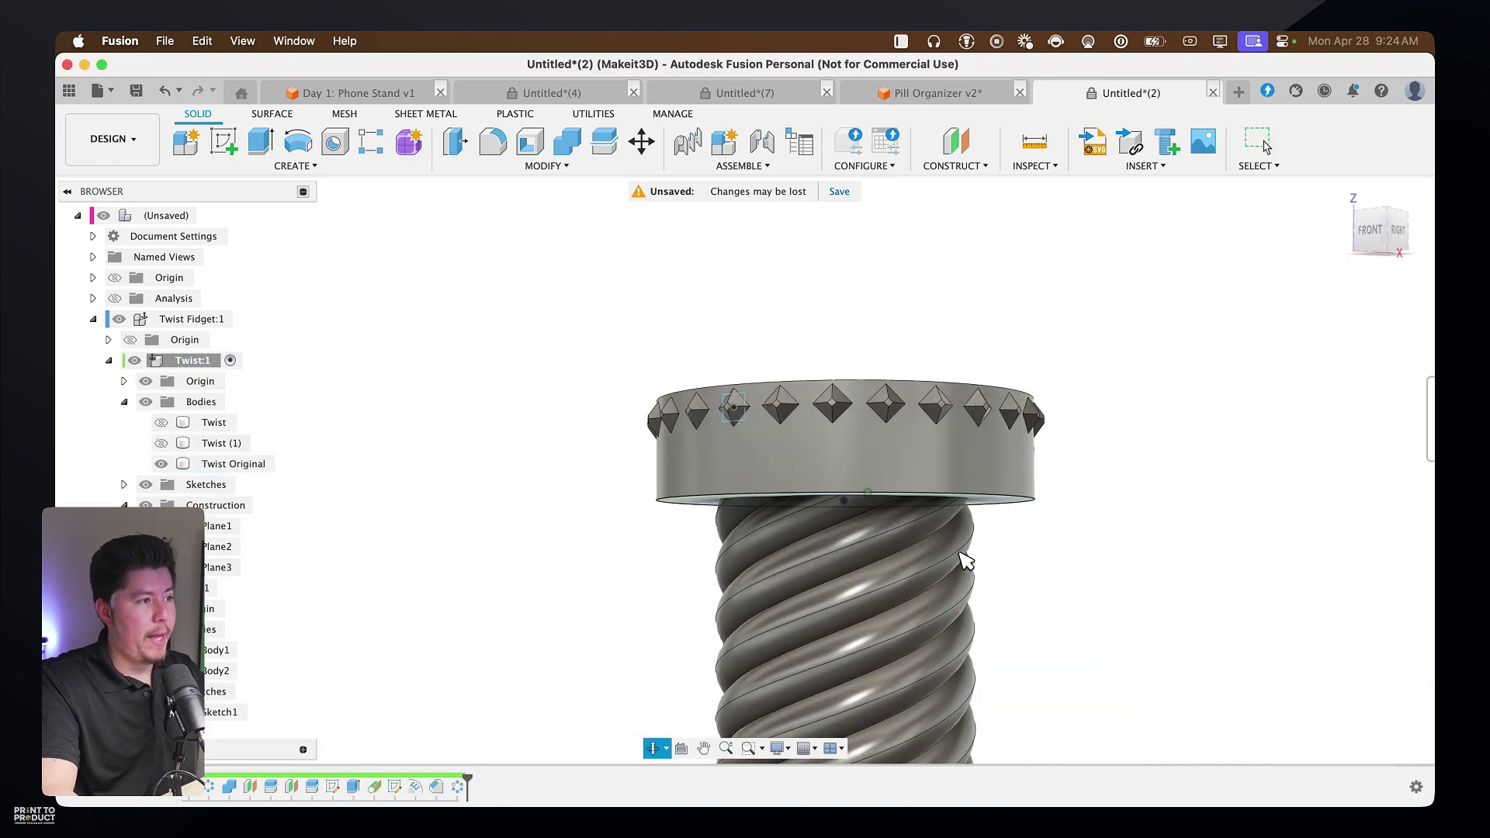